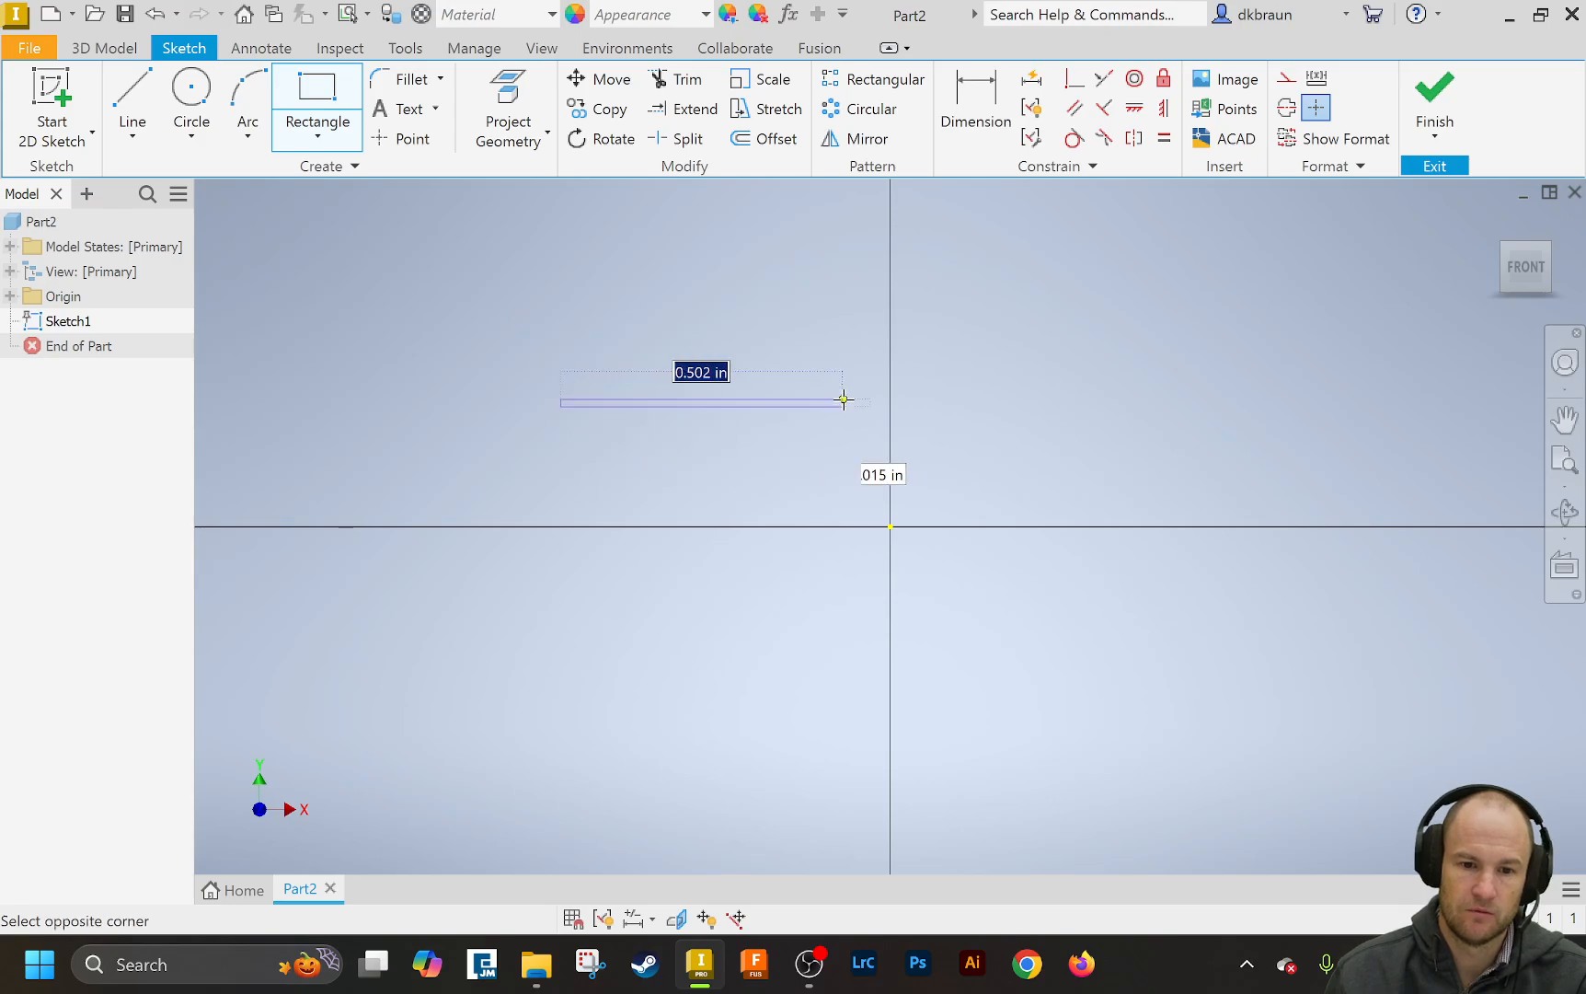
# - Draw a 4.5 in by 4.5 in square in the sketch with the two-point rectangle
pyautogui.write('4.5')
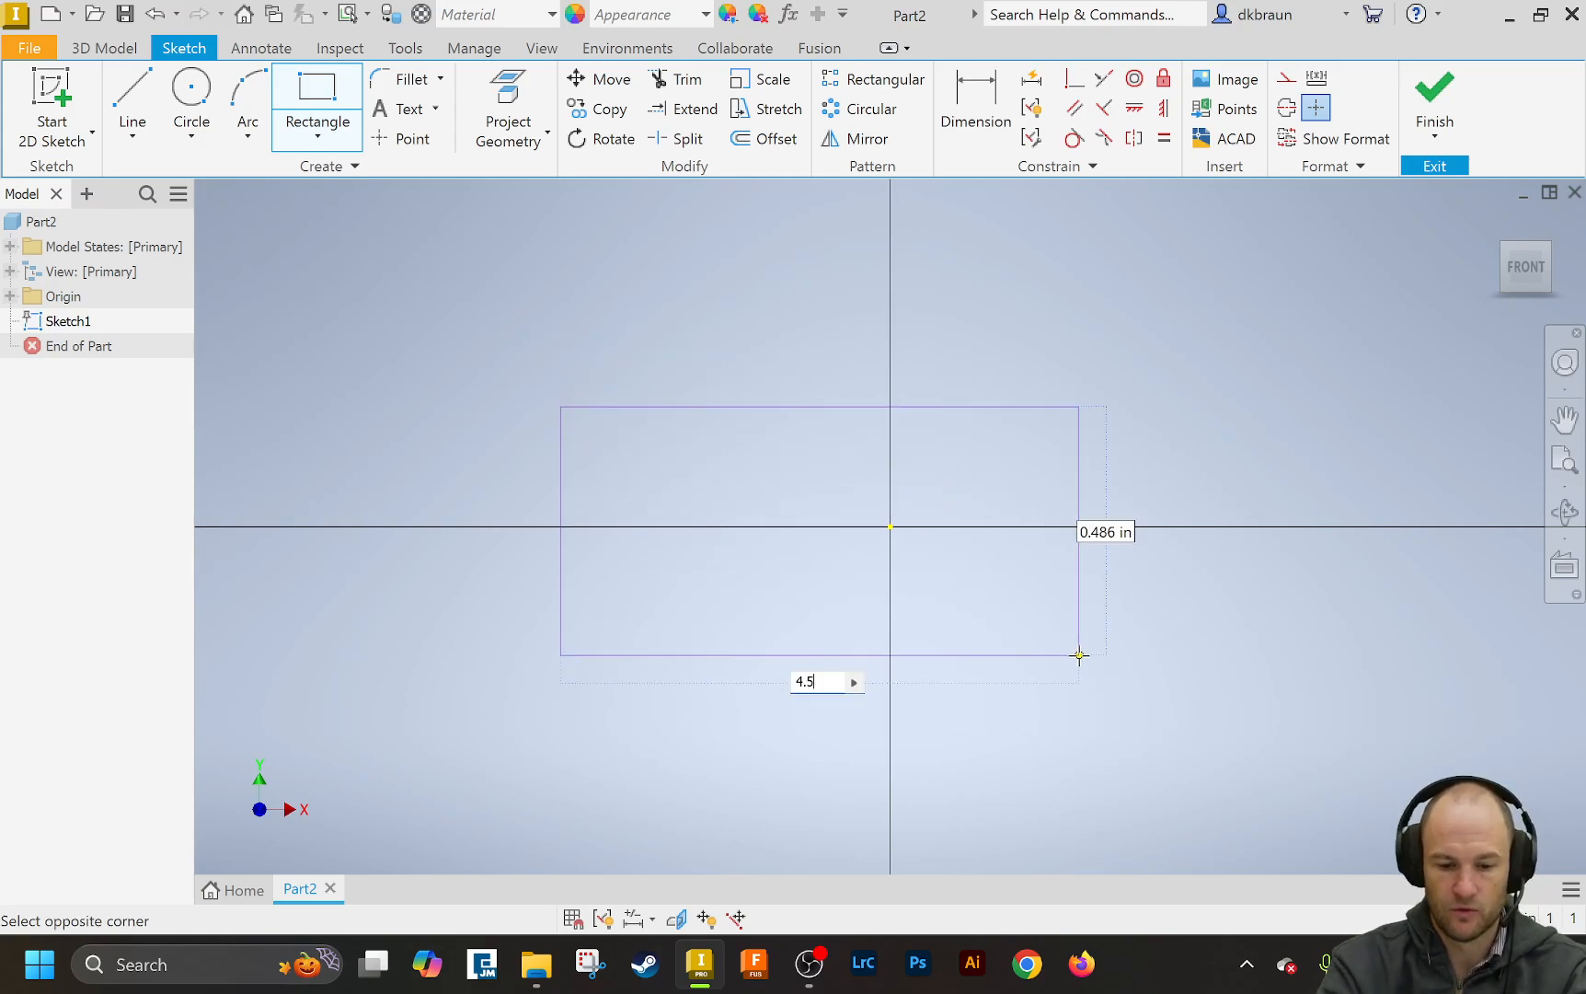
pyautogui.press('Tab')
pyautogui.write('4')
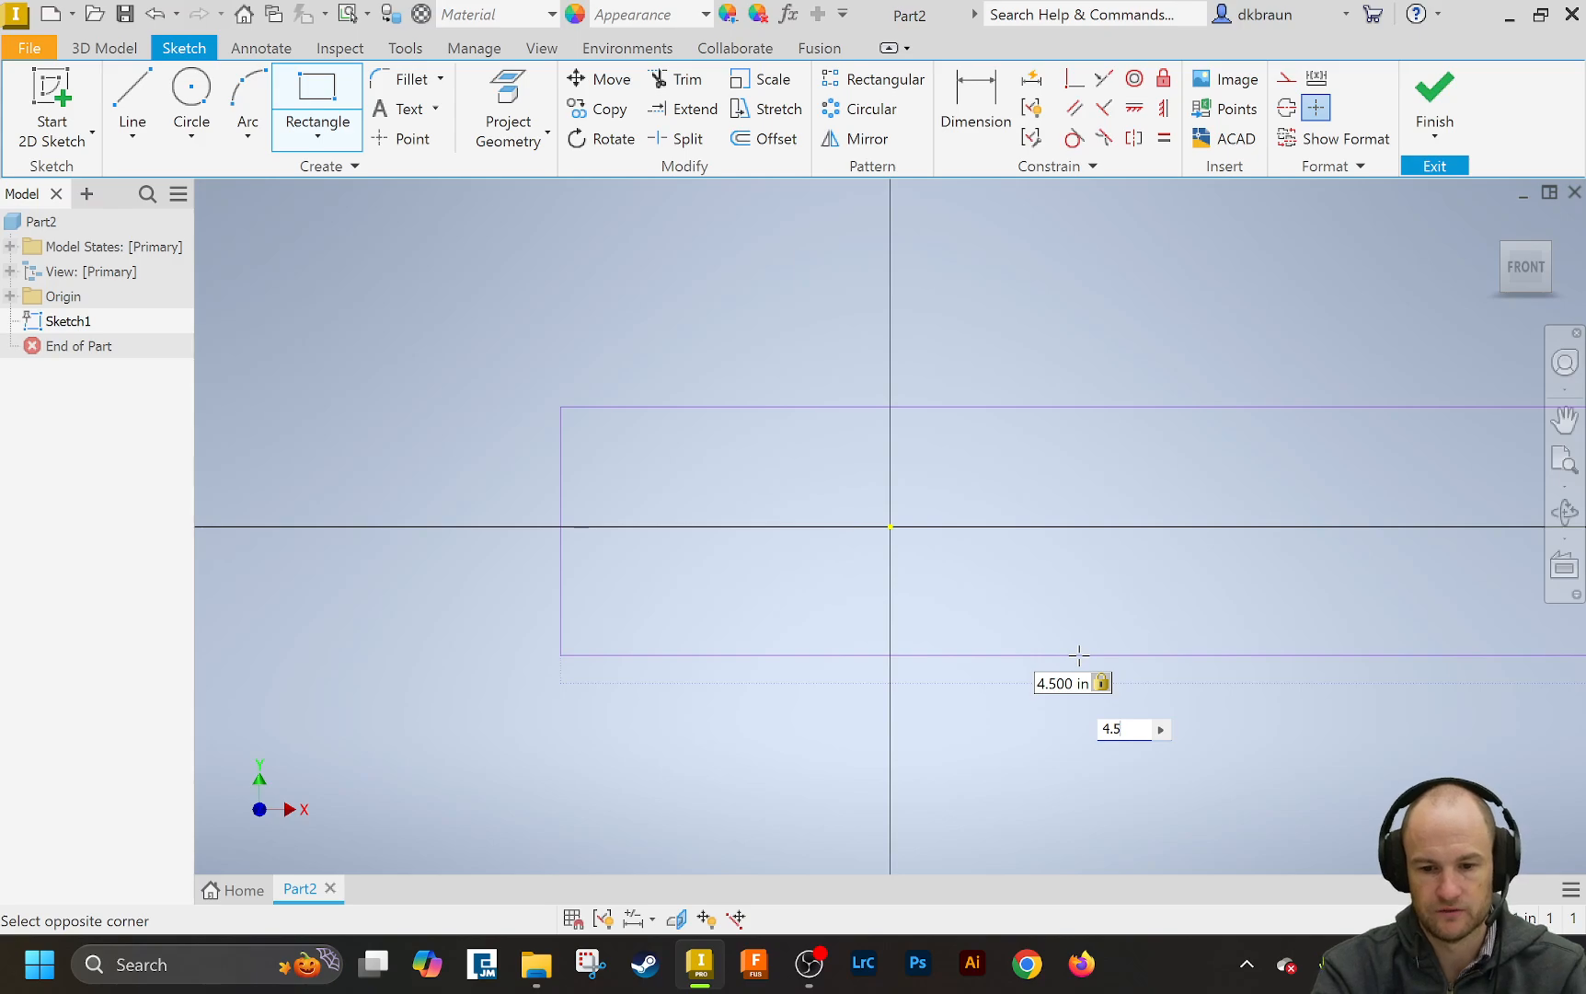
pyautogui.write('.5')
pyautogui.press('Return')
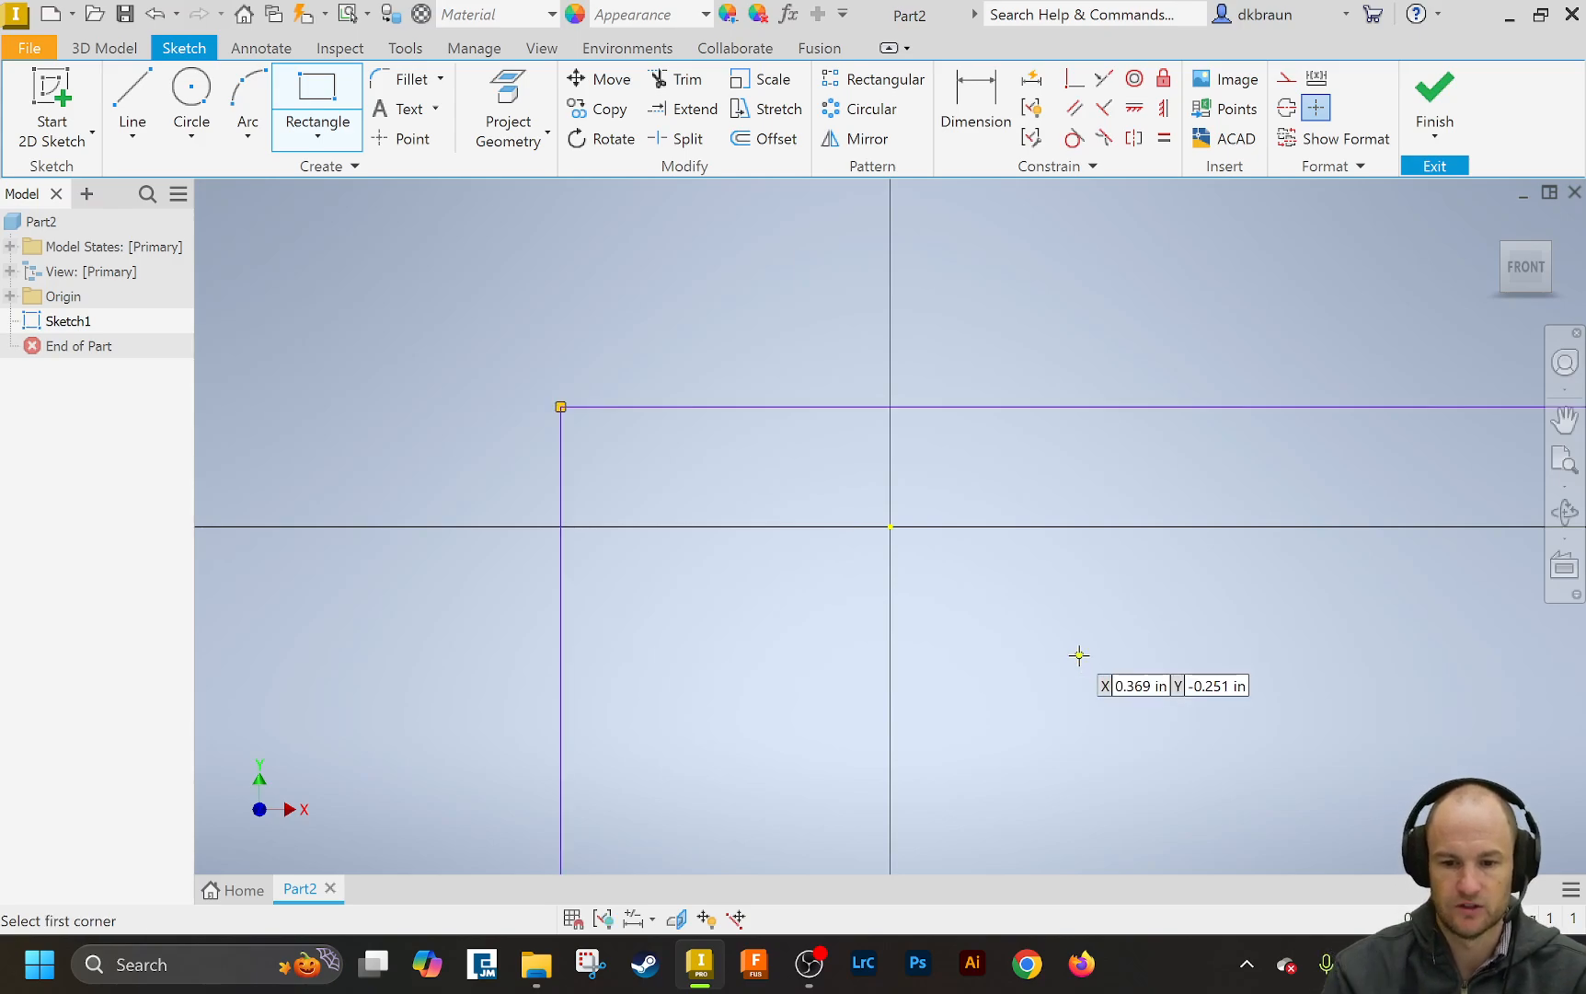
# - Move the square's height and width dimensions clear of its edges
pyautogui.click(1548, 291)
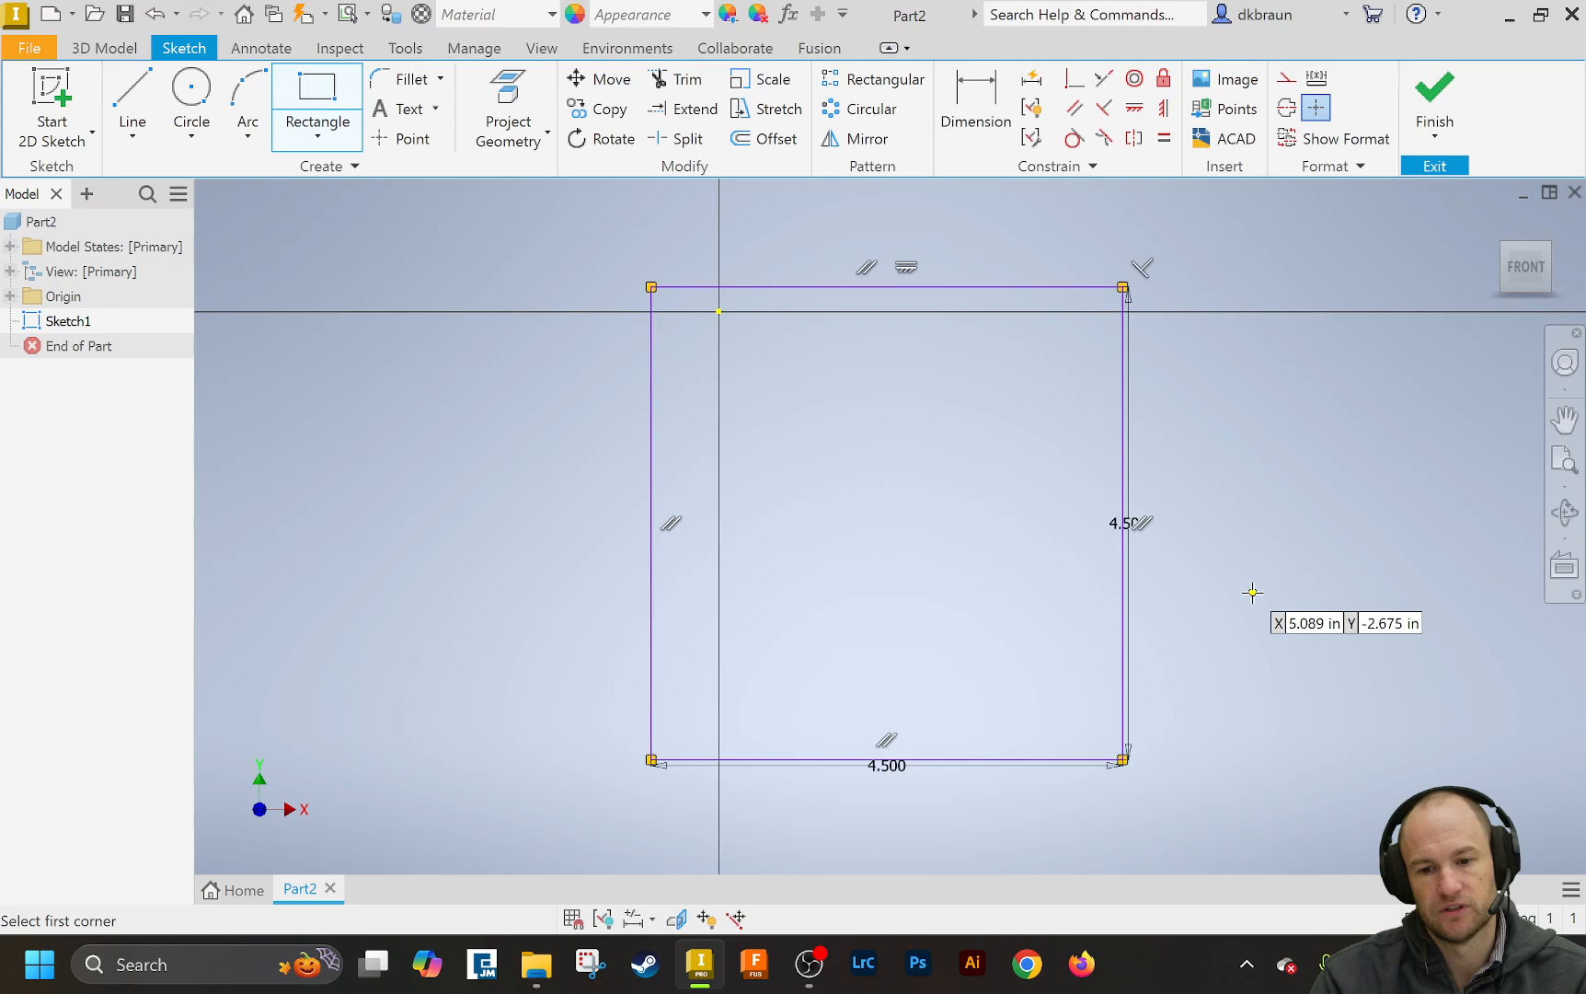
pyautogui.press('Escape')
pyautogui.moveTo(1141, 538); pyautogui.dragTo(1169, 542)
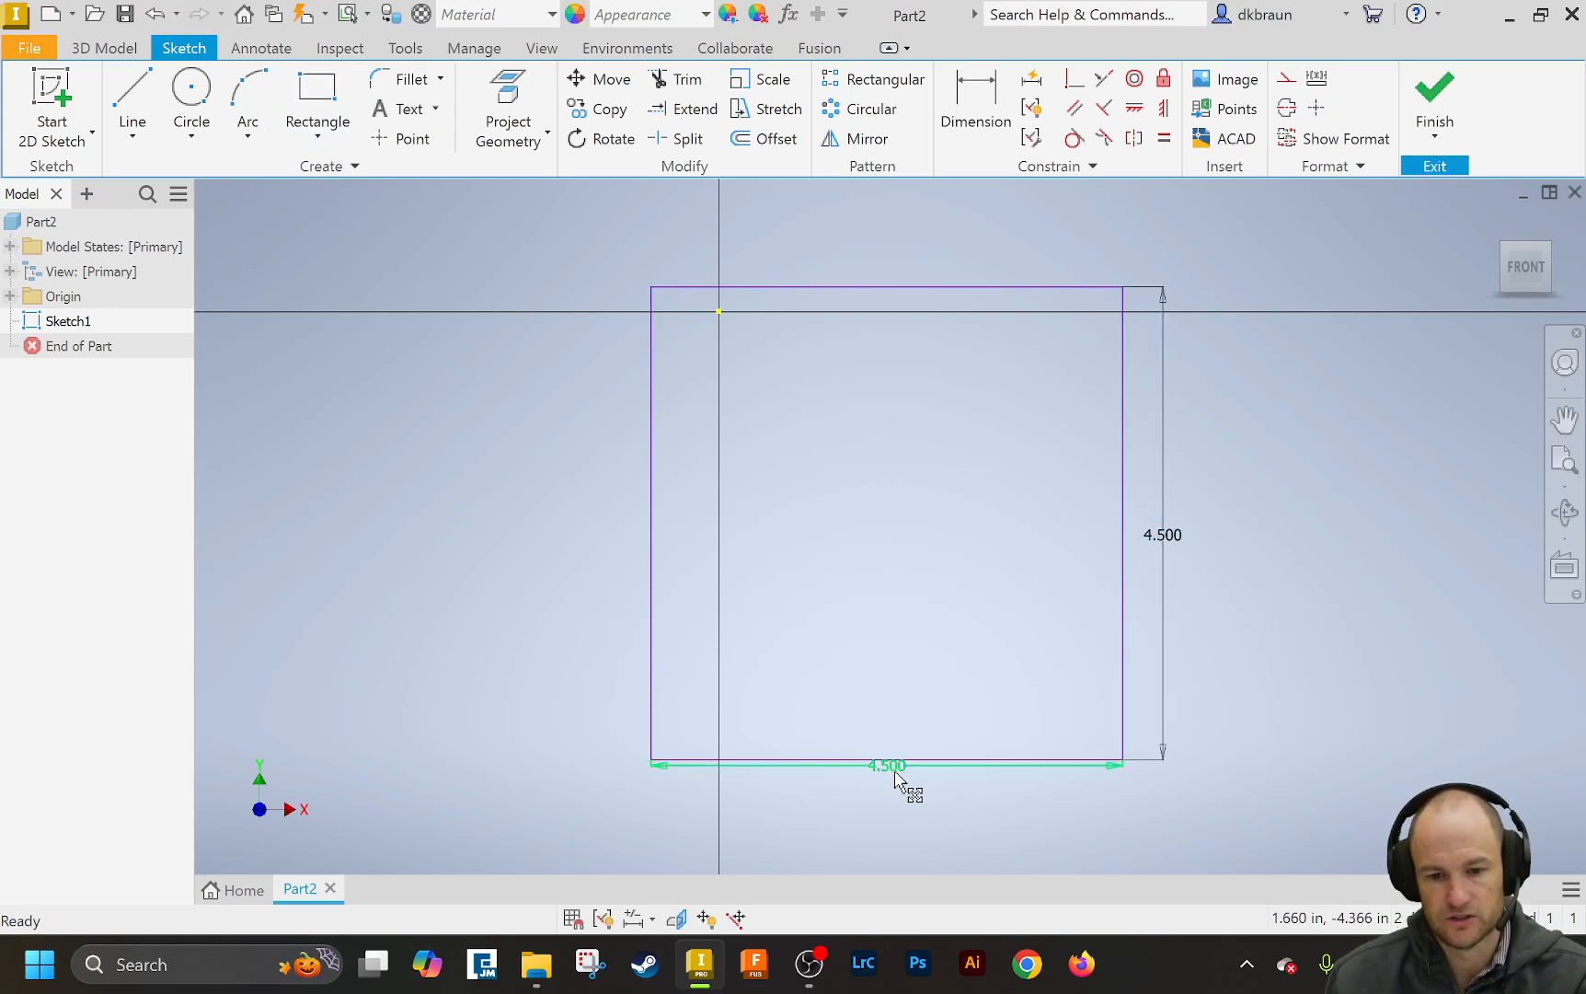
pyautogui.moveTo(897, 780); pyautogui.dragTo(910, 832)
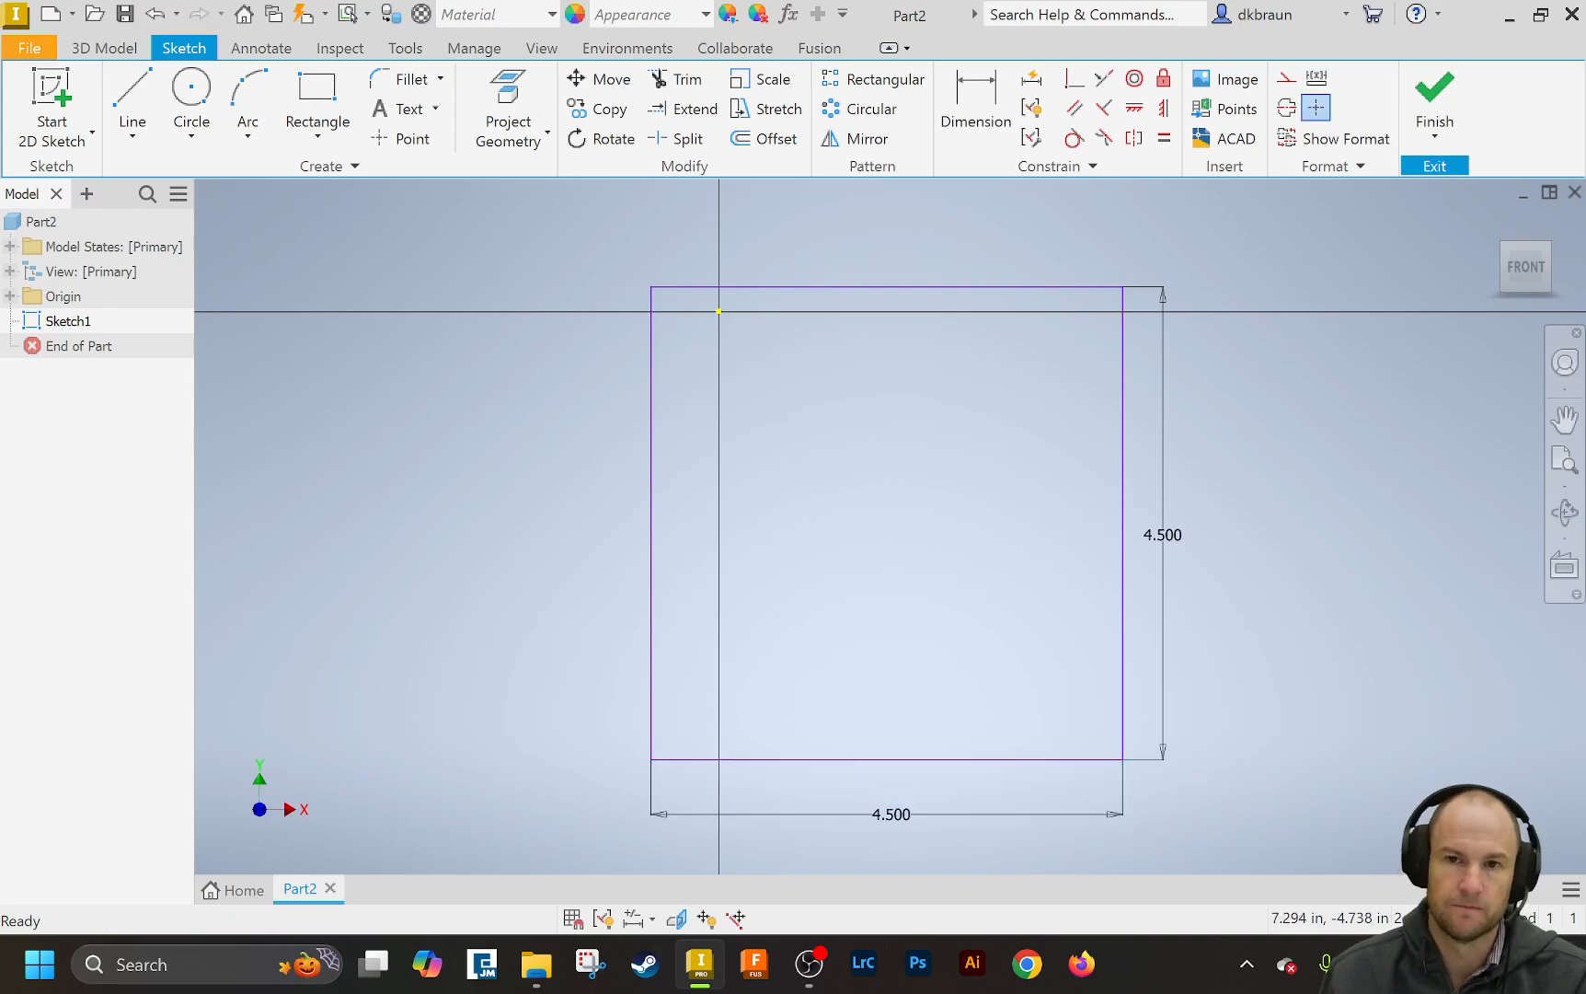
# - Finish the sketch and extrude the square profile 1.5 in
pyautogui.click(1439, 92)
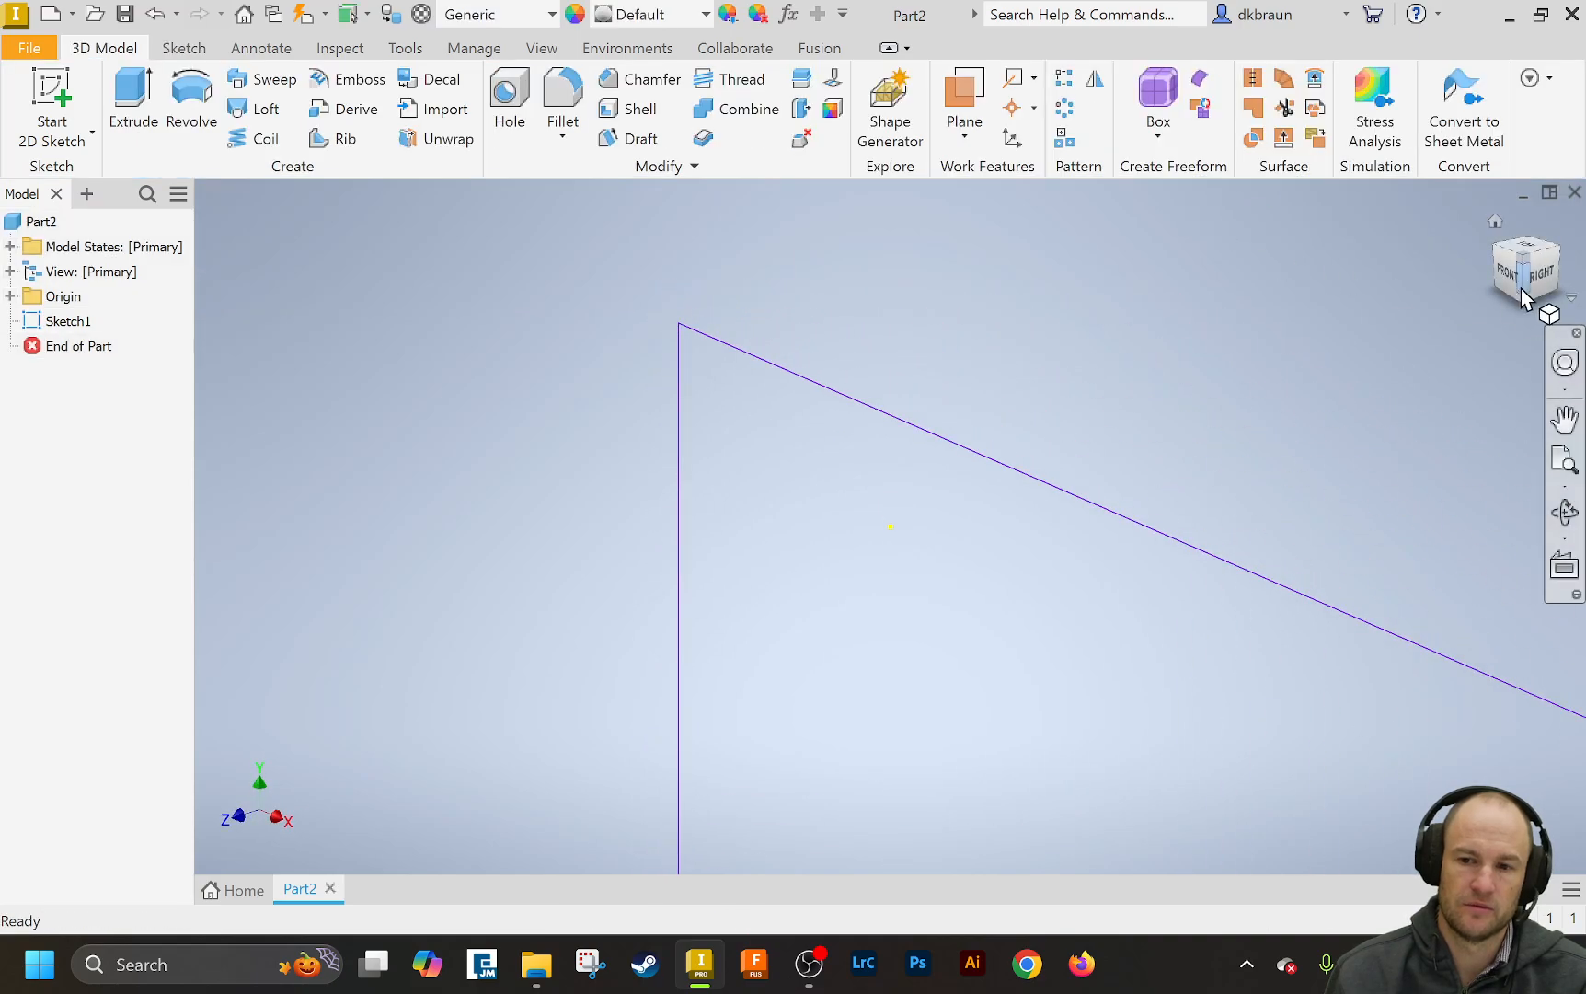
pyautogui.click(1495, 222)
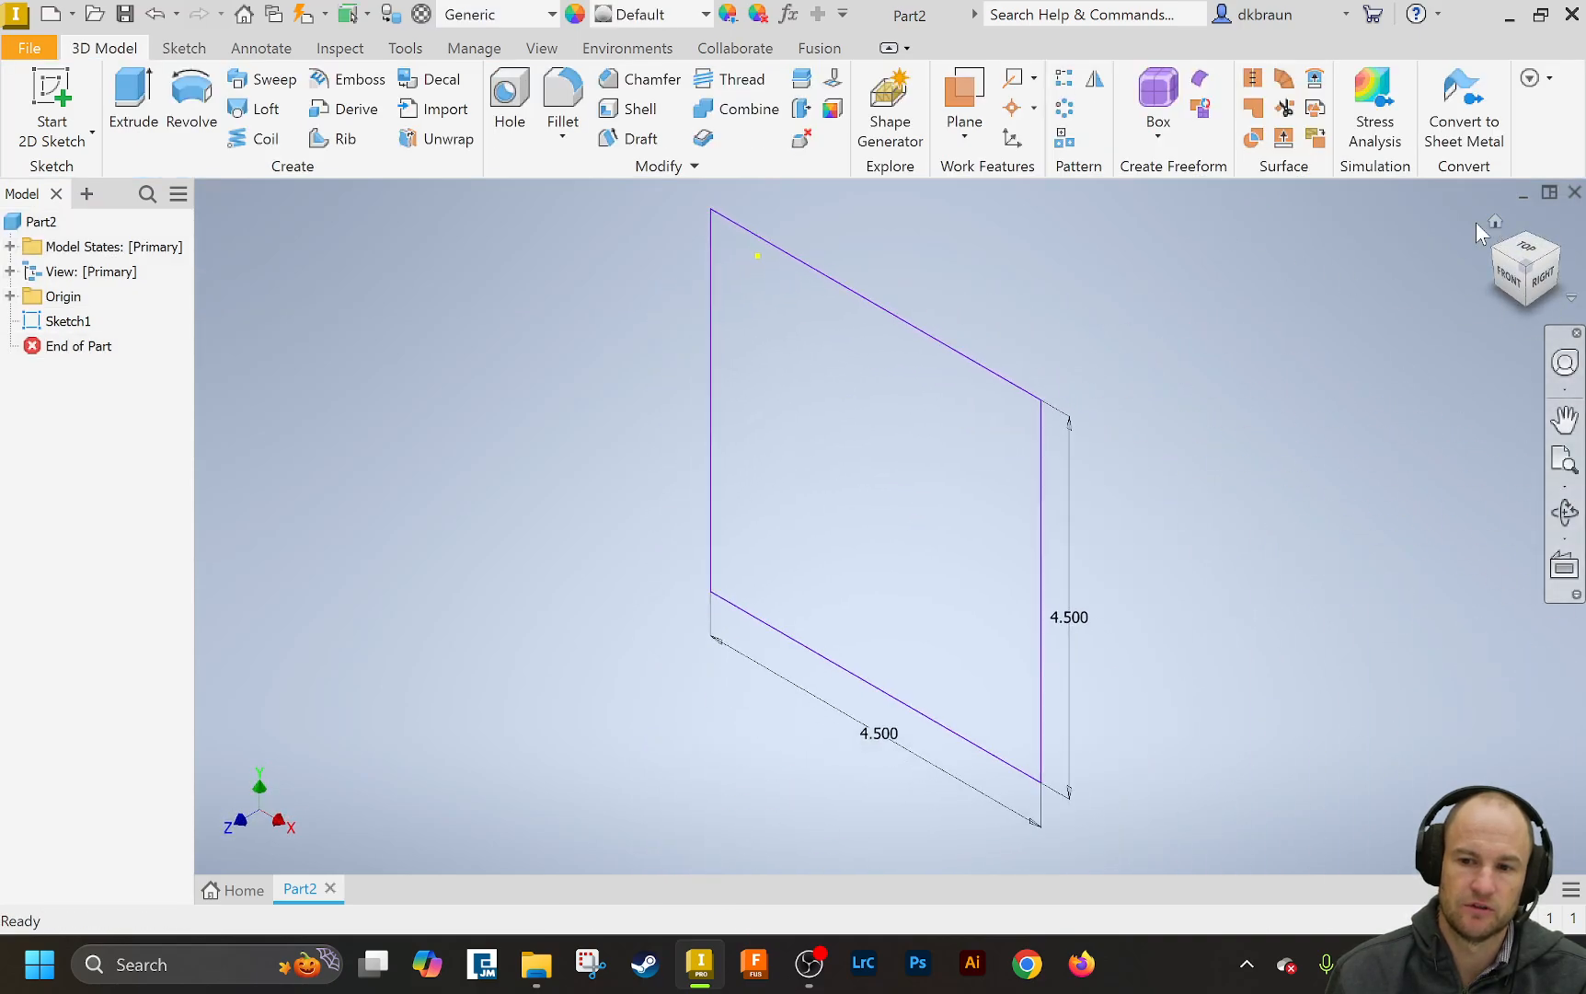
pyautogui.click(129, 106)
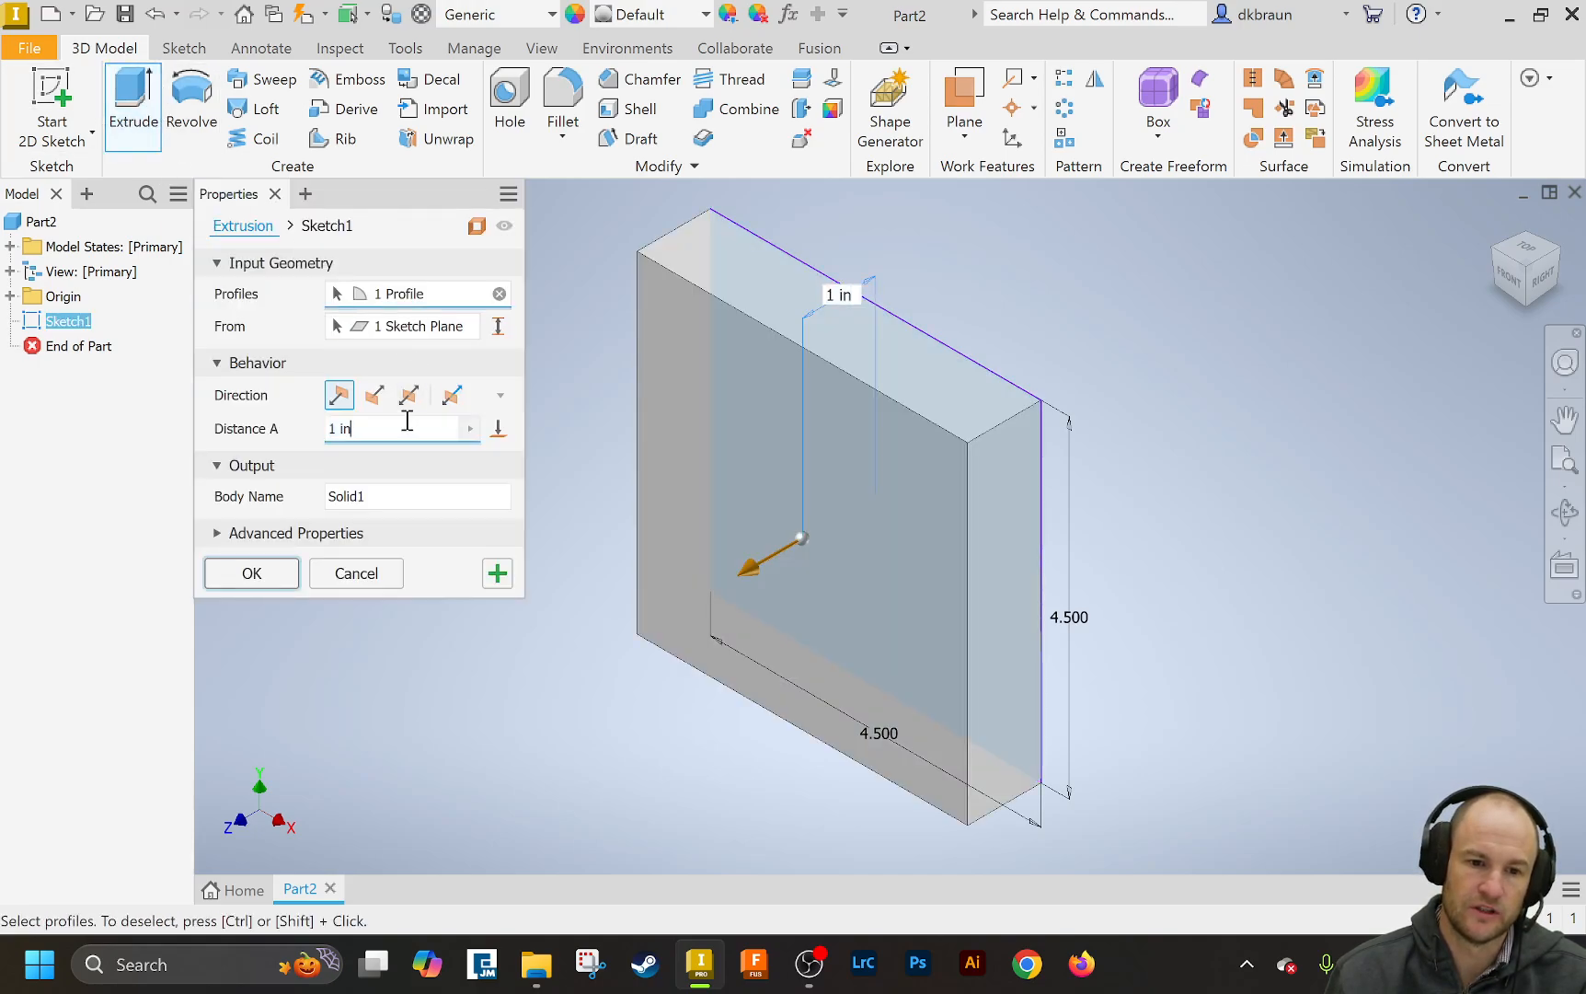
pyautogui.write('1.5')
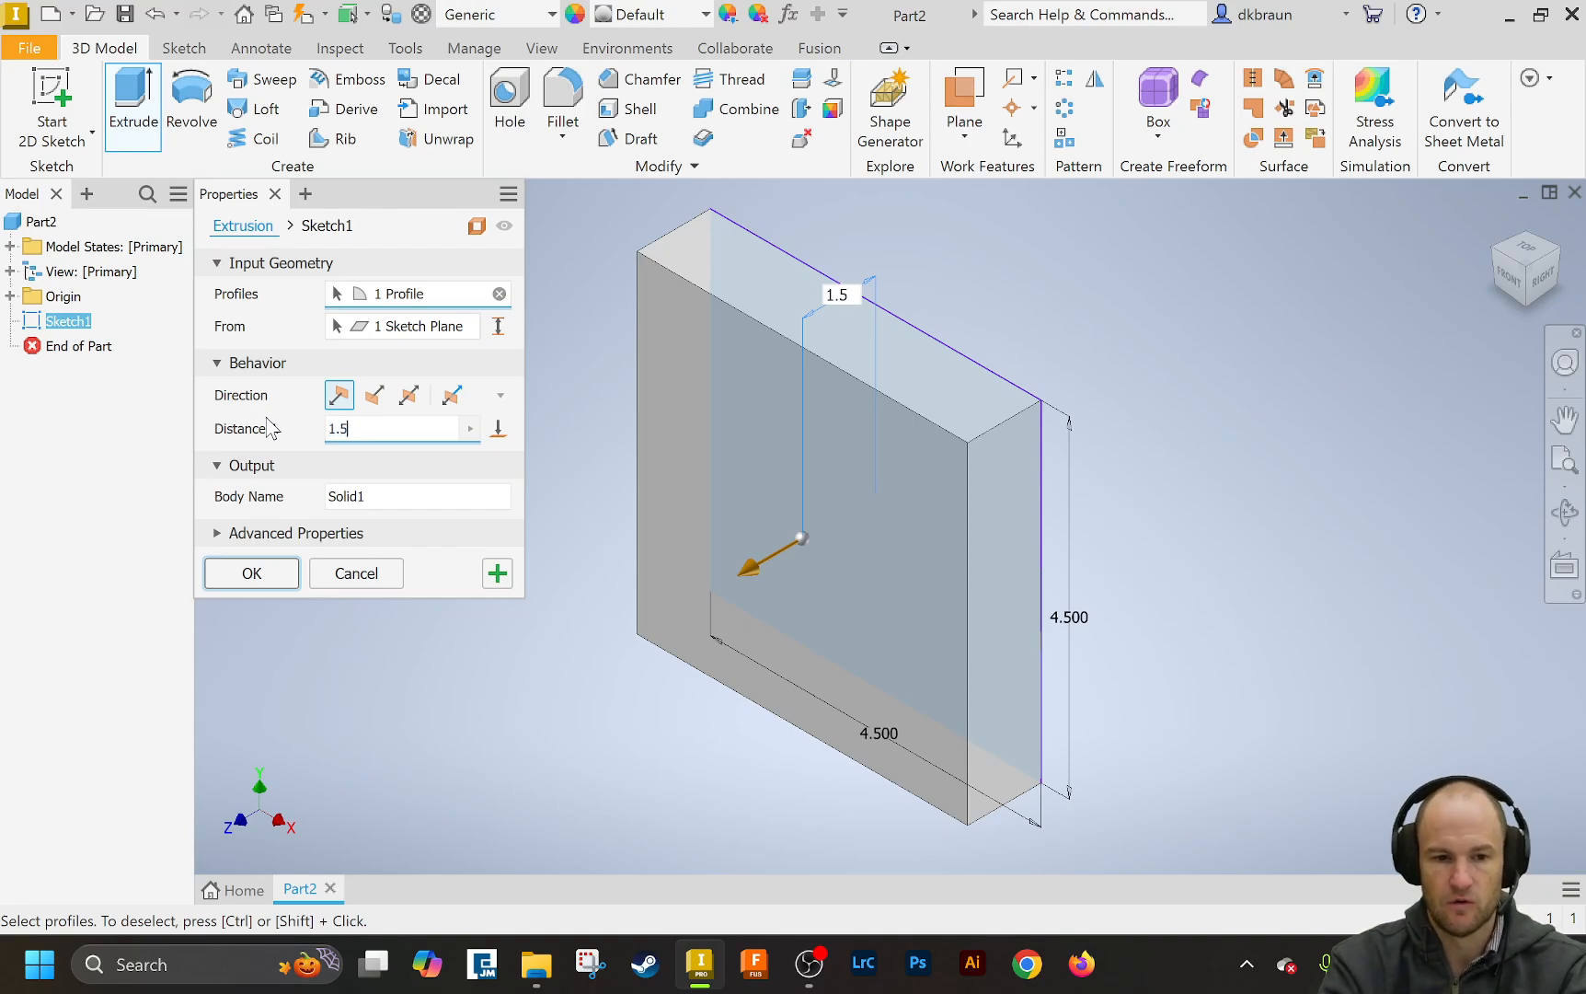
pyautogui.press('Return')
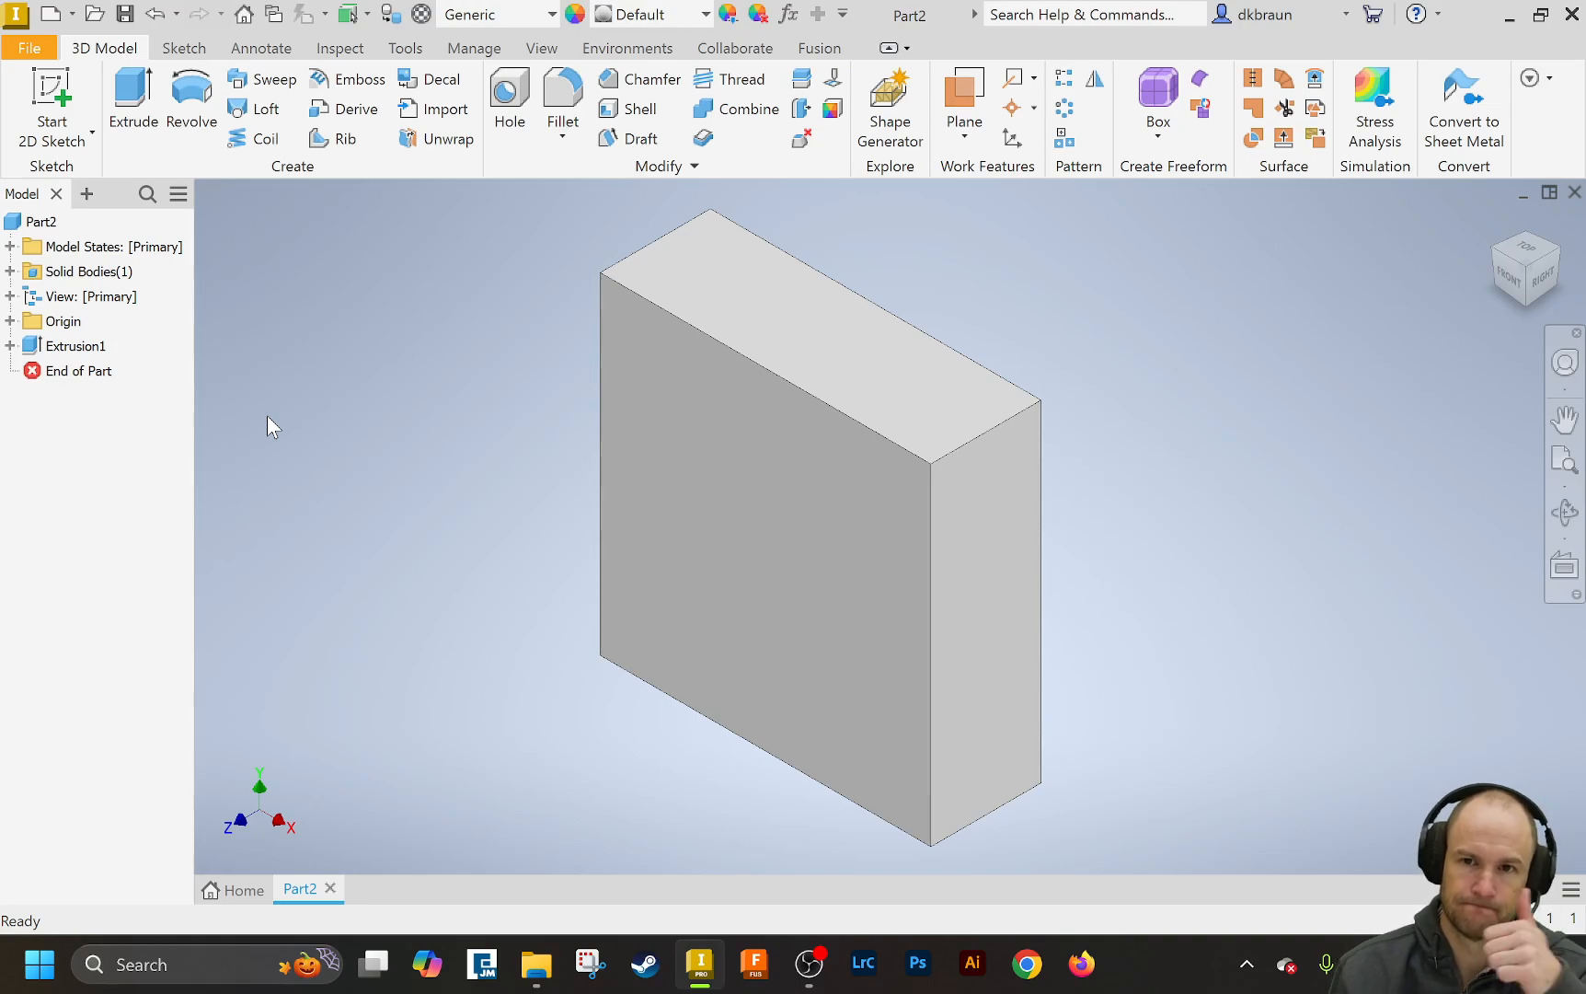
# - Start a sketch on the block's front face and draw a vertical rectangle about 0.59 in wide from its top edge to its bottom edge
pyautogui.click(41, 92)
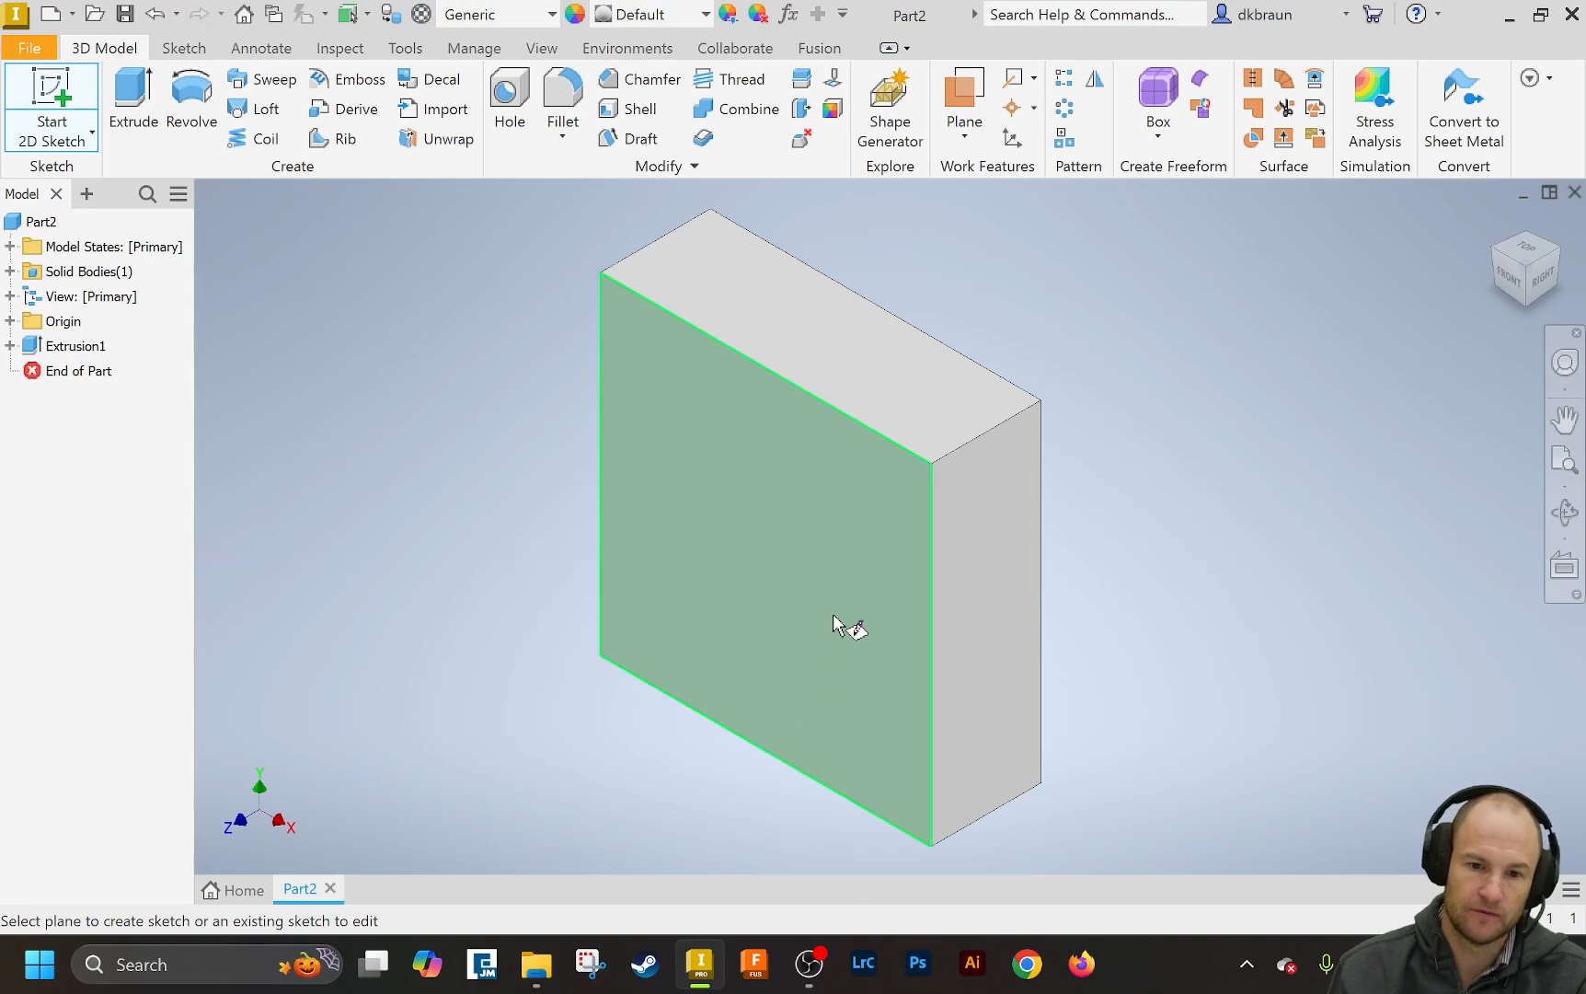
pyautogui.click(705, 456)
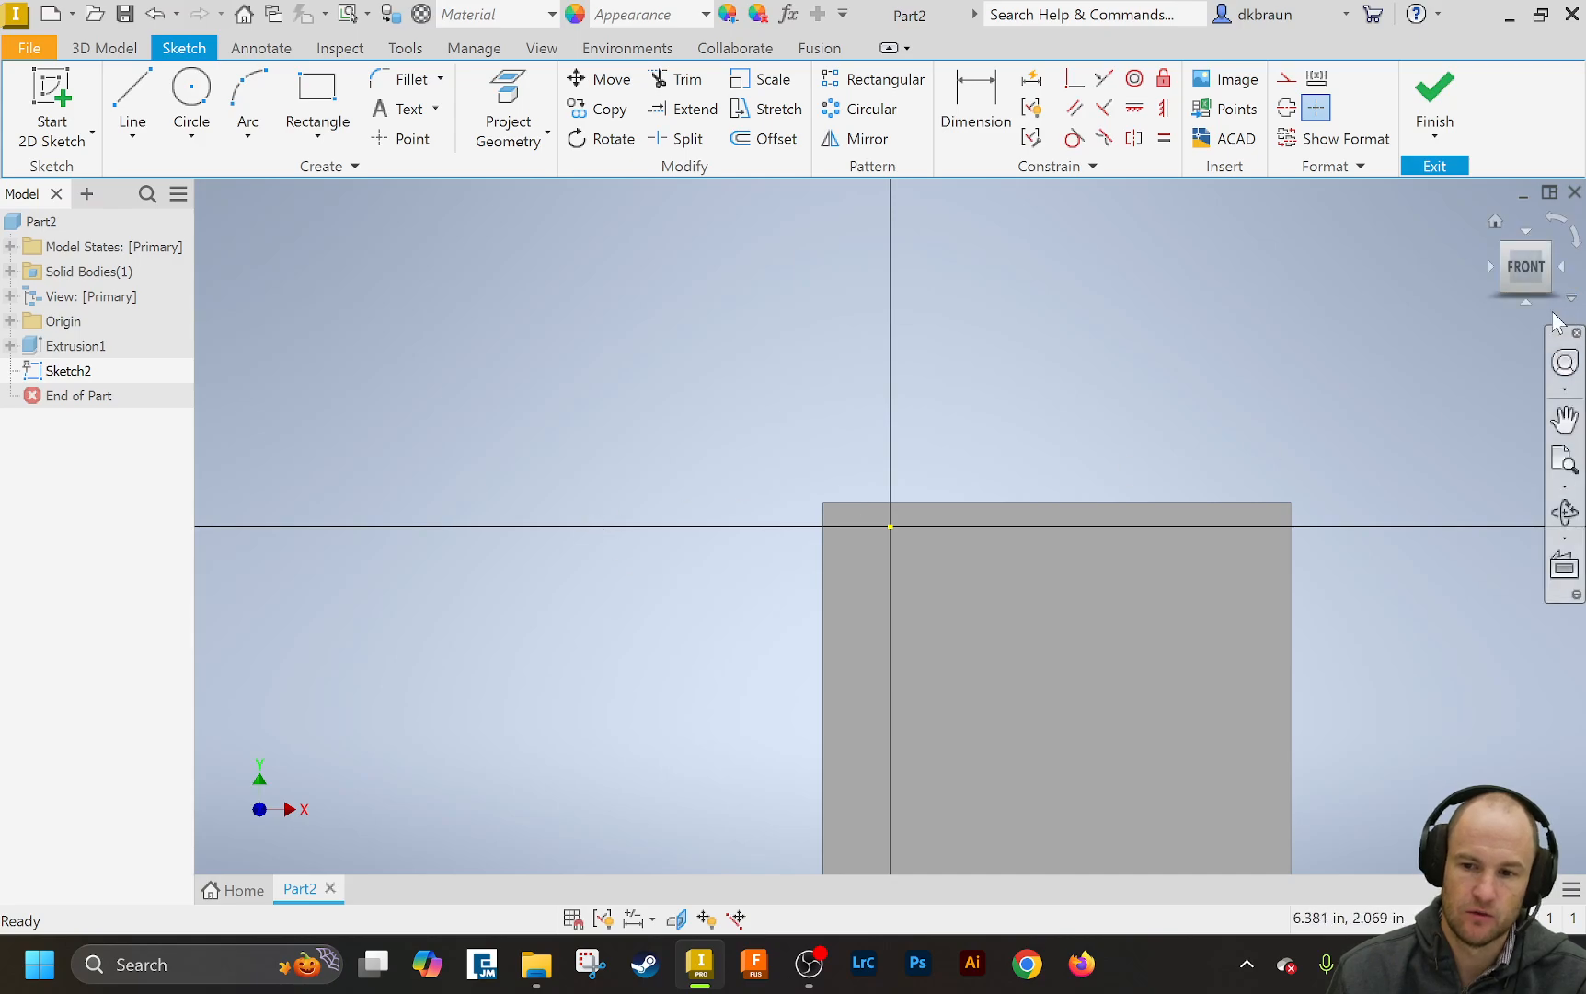
pyautogui.click(1565, 460)
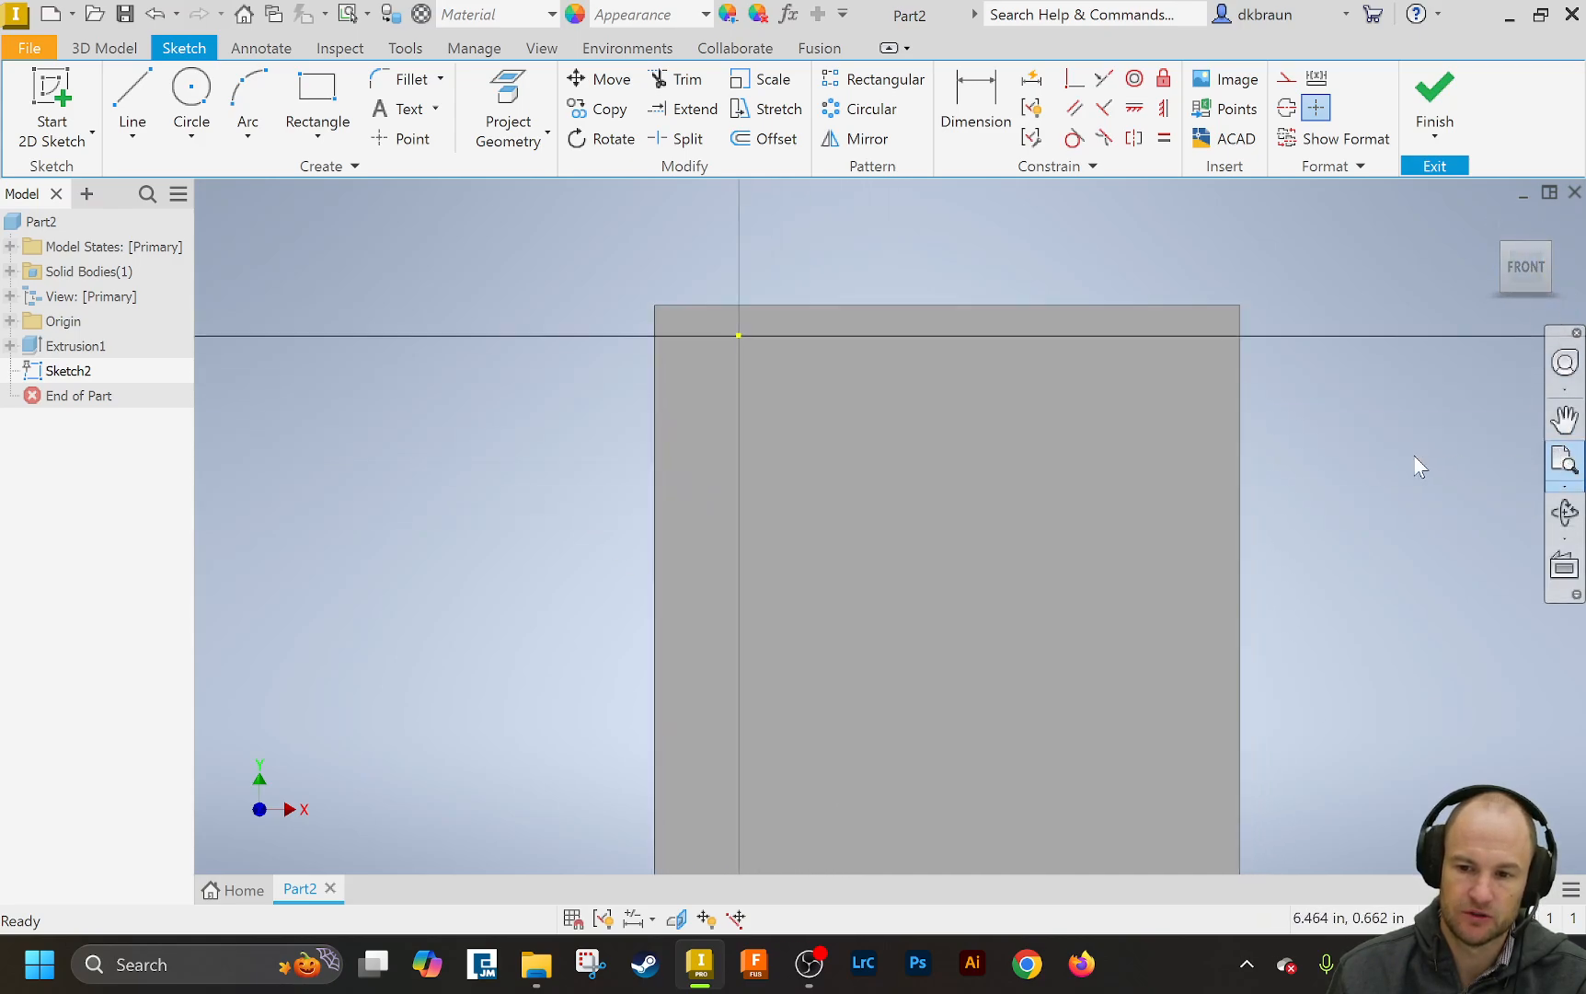
pyautogui.scroll(2, 917, 439)
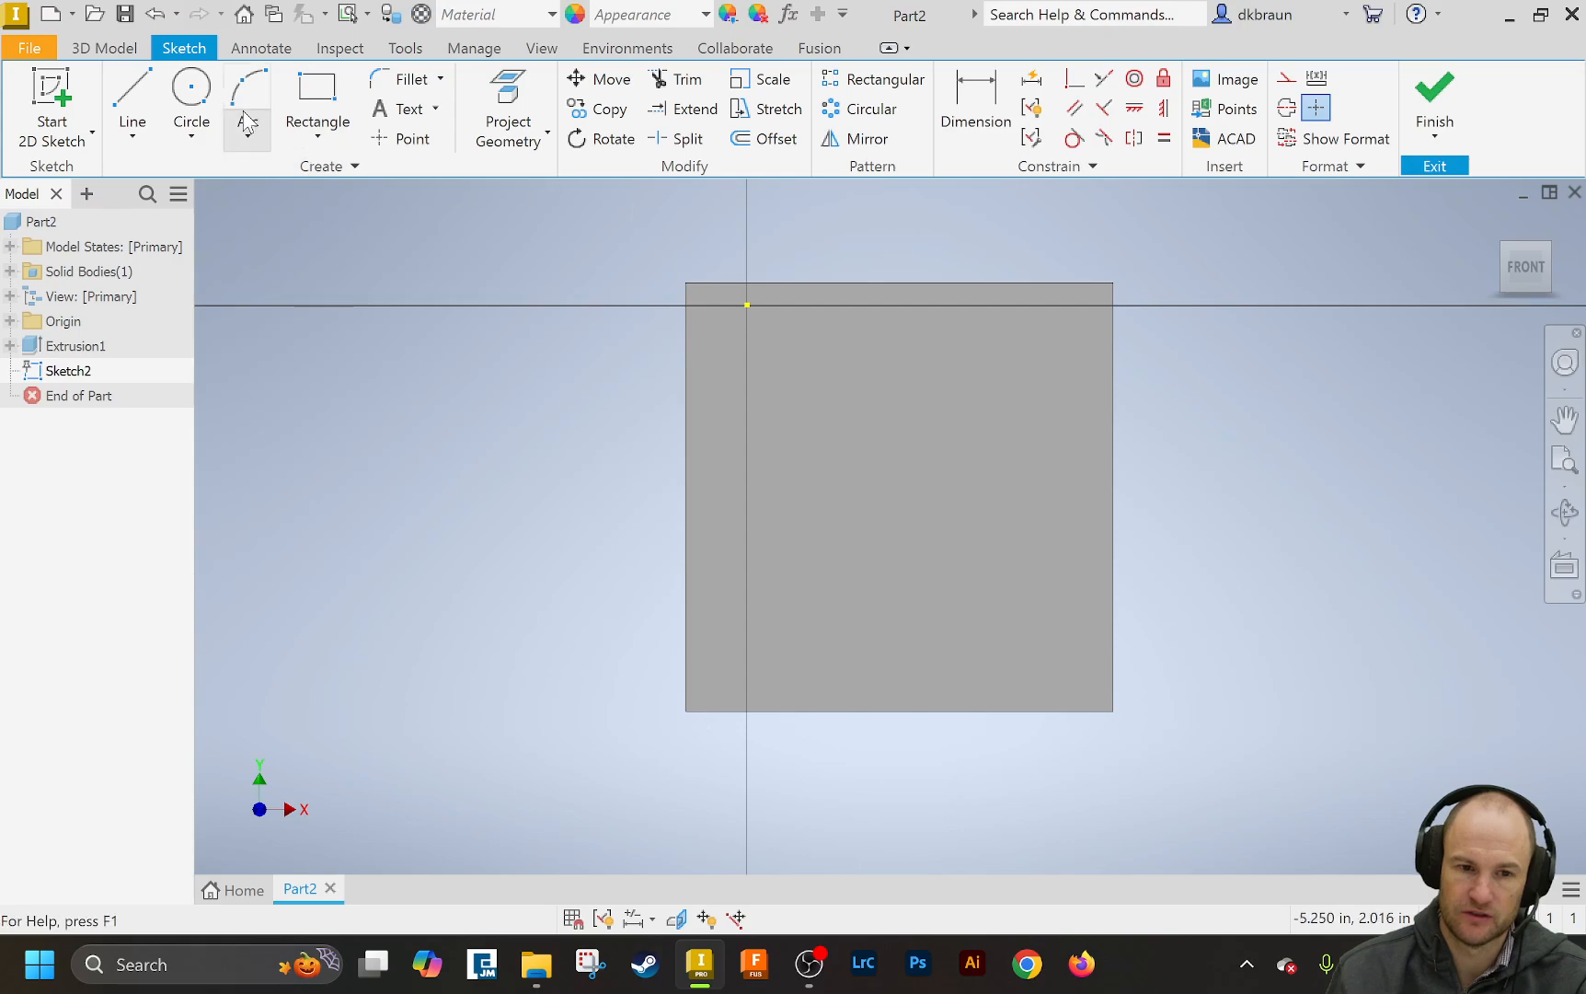
pyautogui.click(322, 101)
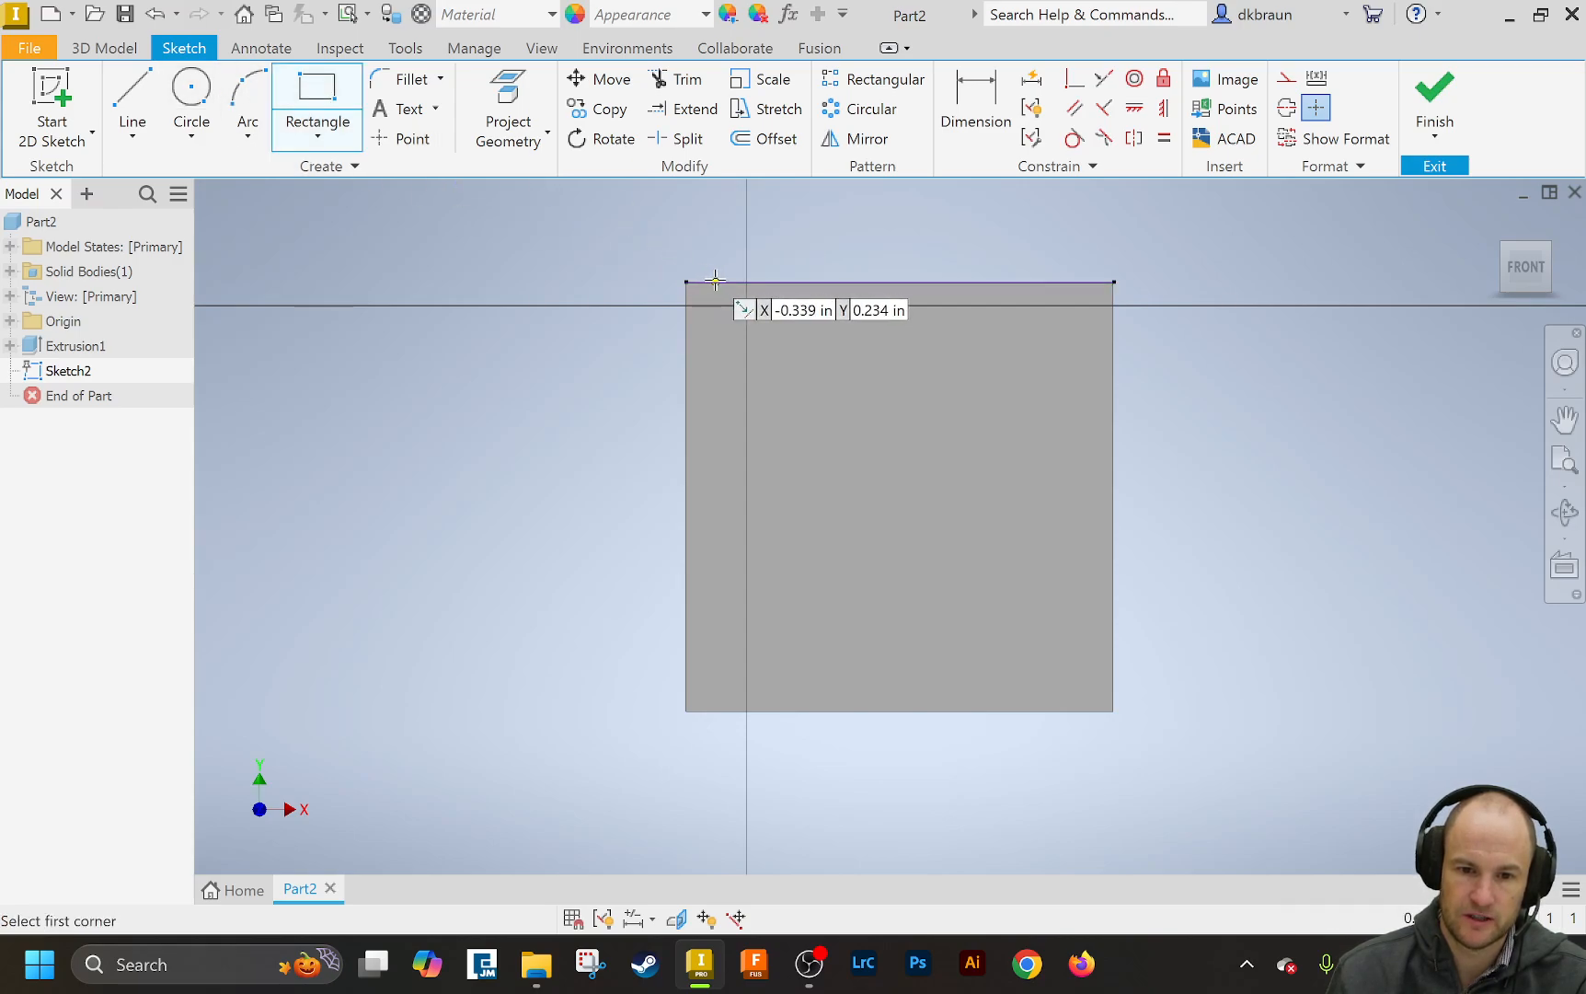
pyautogui.click(779, 284)
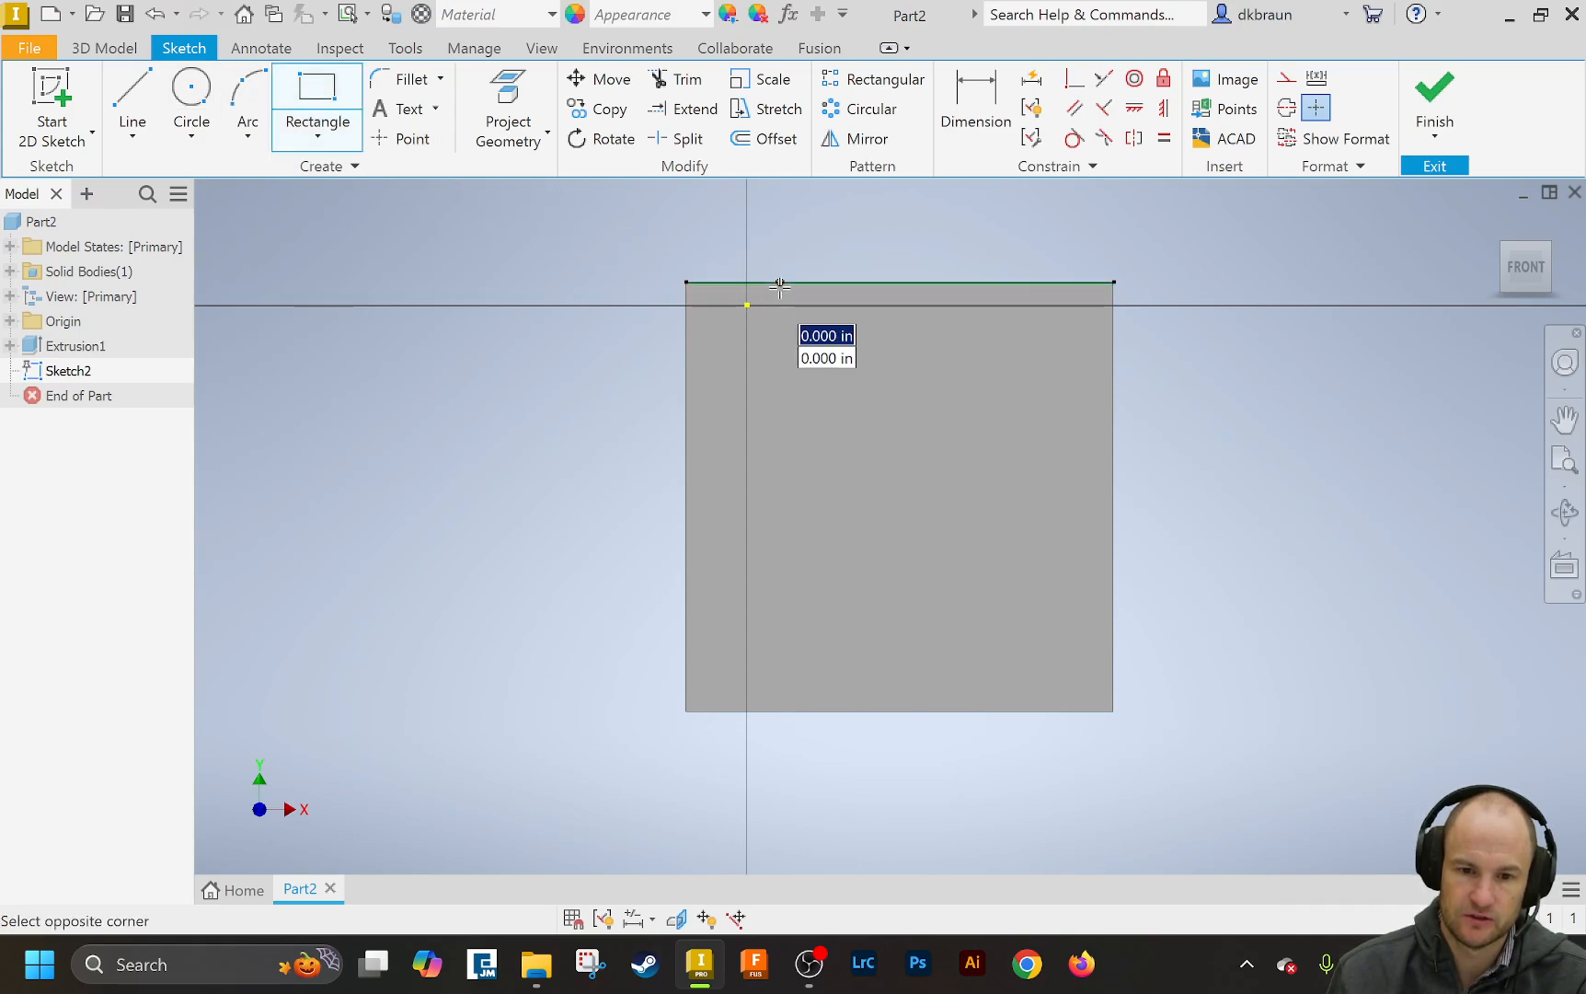
pyautogui.click(836, 710)
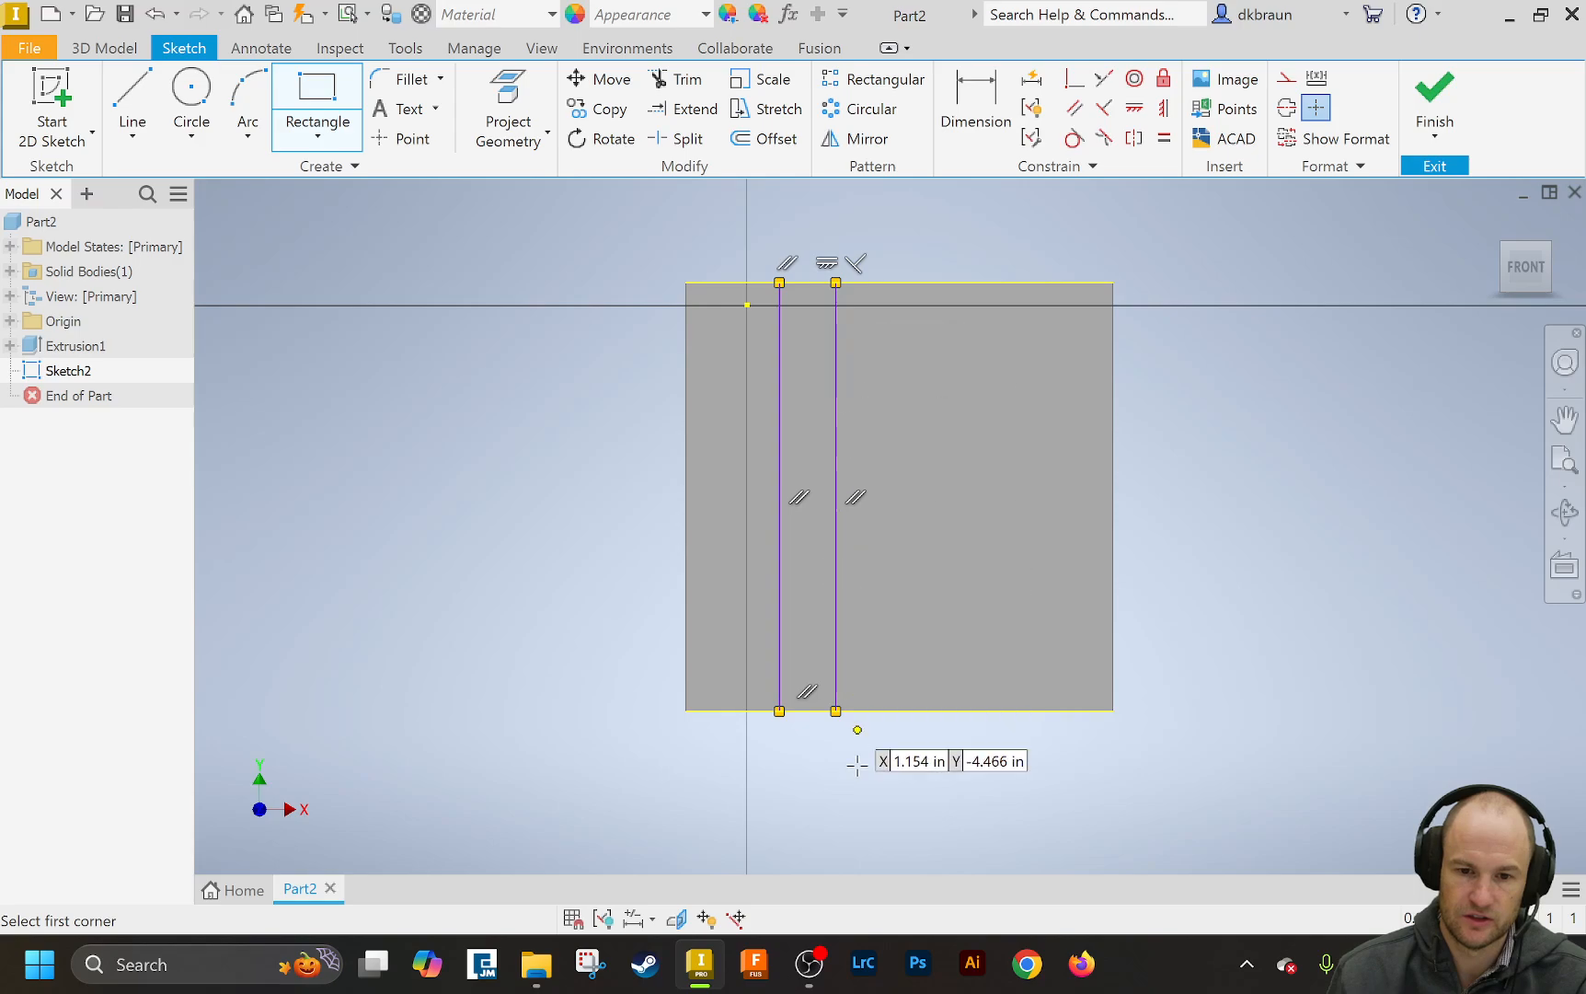
# - Dimension the narrow vertical rectangle's width and set it to 1/16 in
pyautogui.press('d')
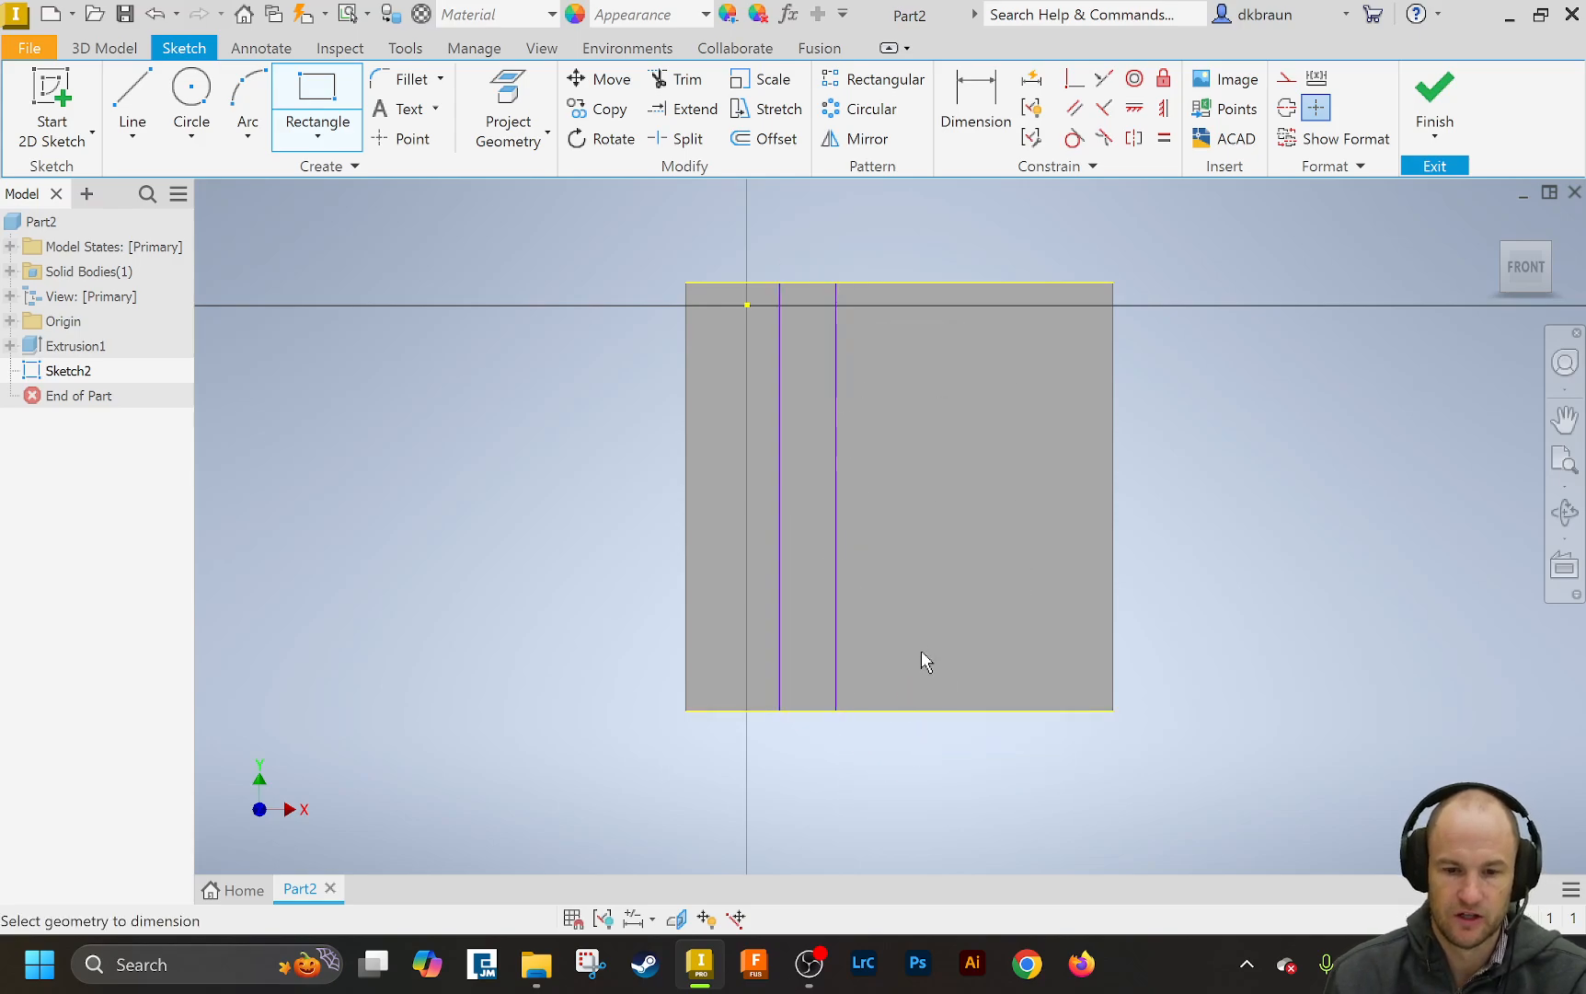
pyautogui.click(837, 575)
pyautogui.click(780, 562)
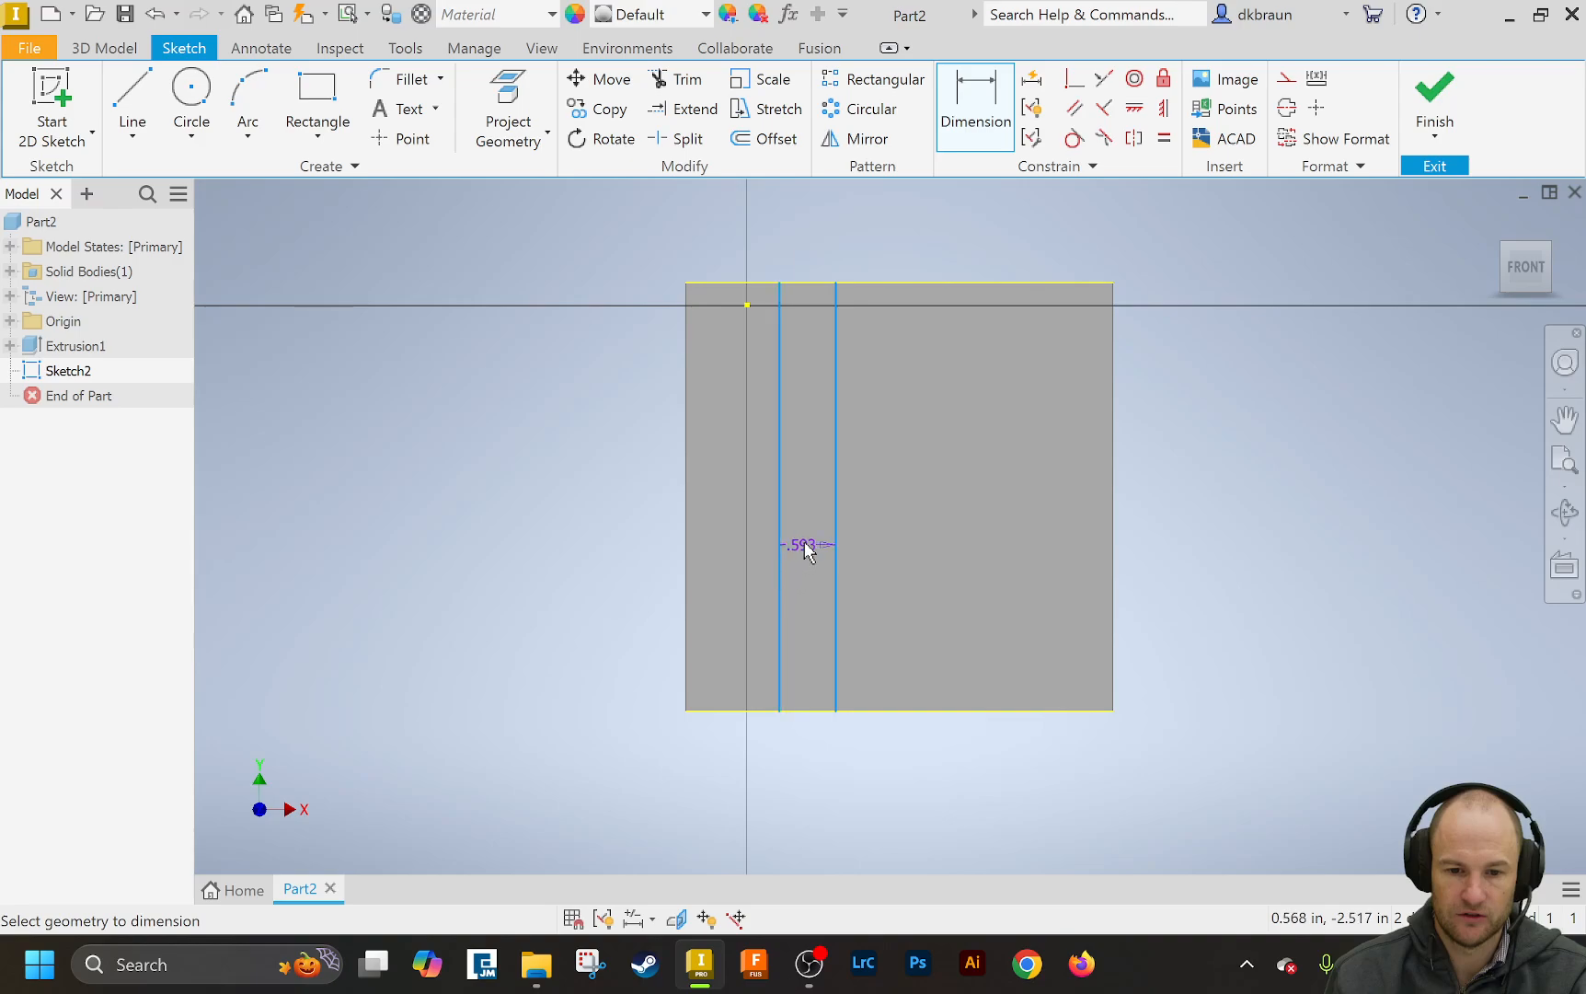
pyautogui.click(815, 233)
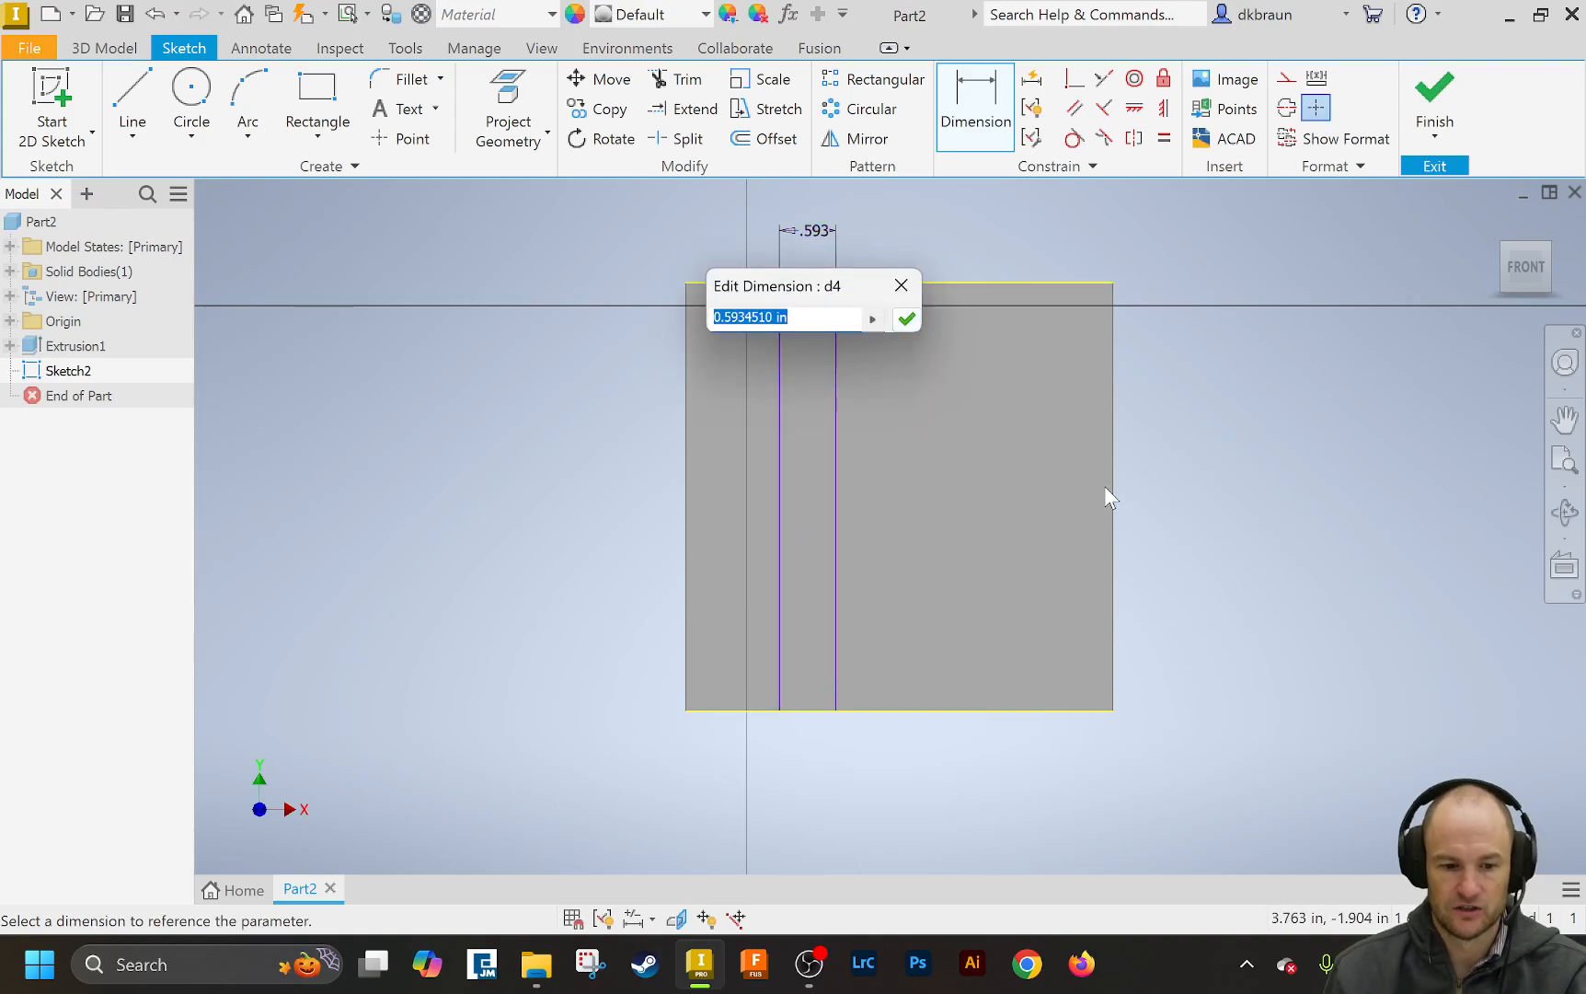
pyautogui.write('1/16')
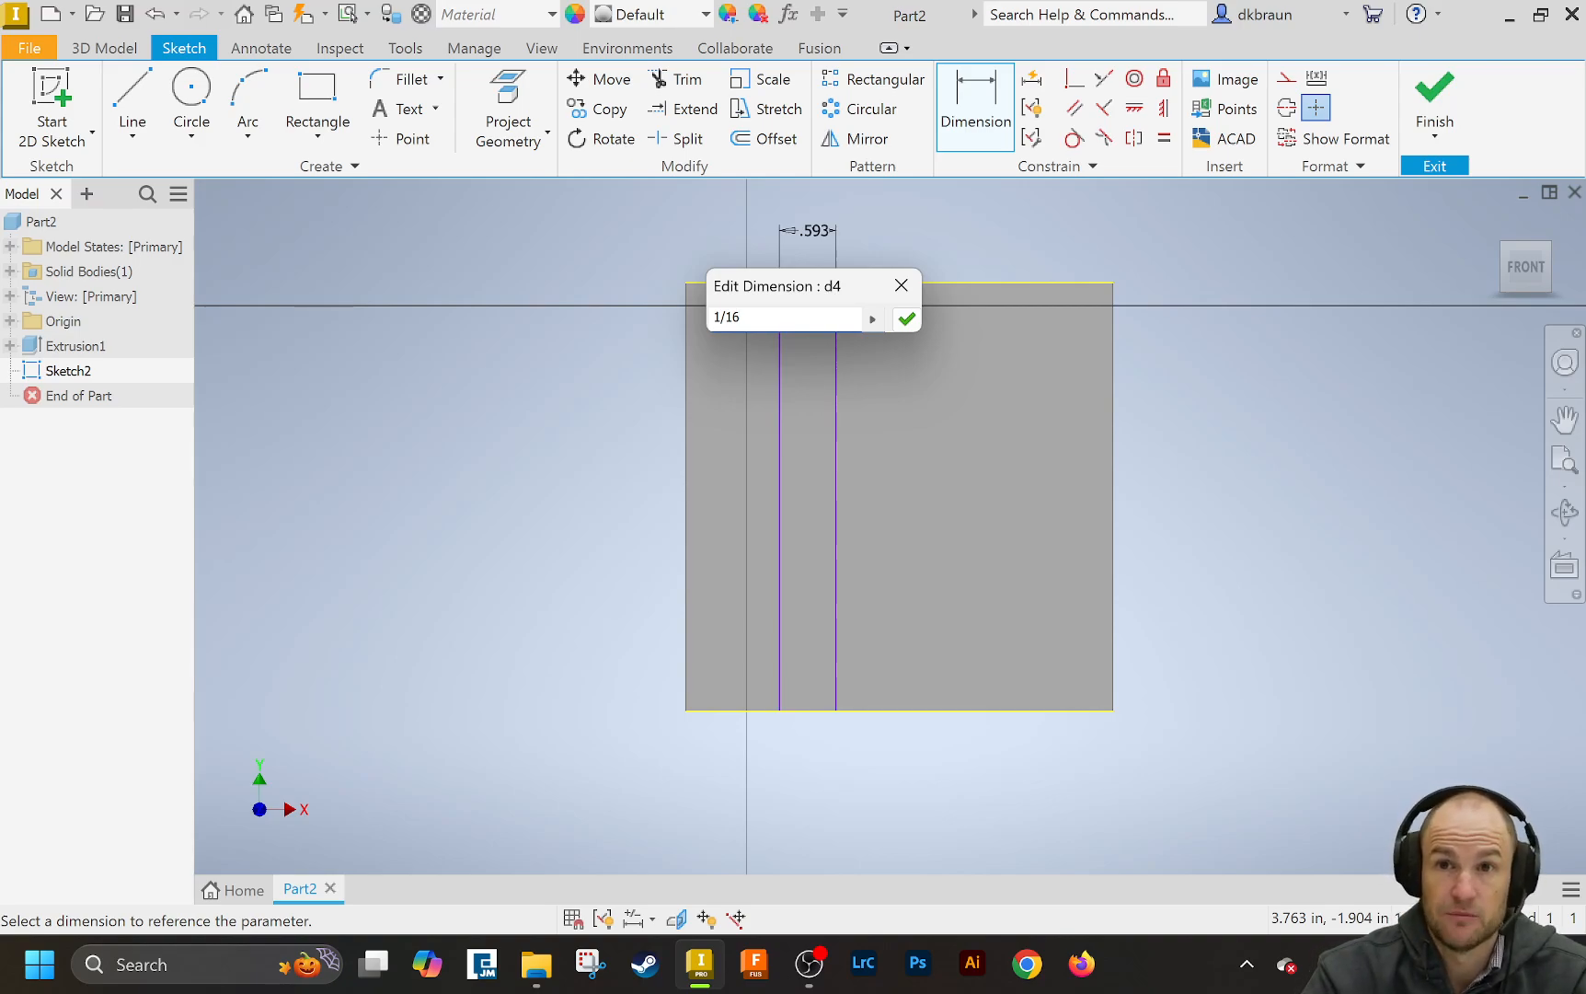
pyautogui.press('Return')
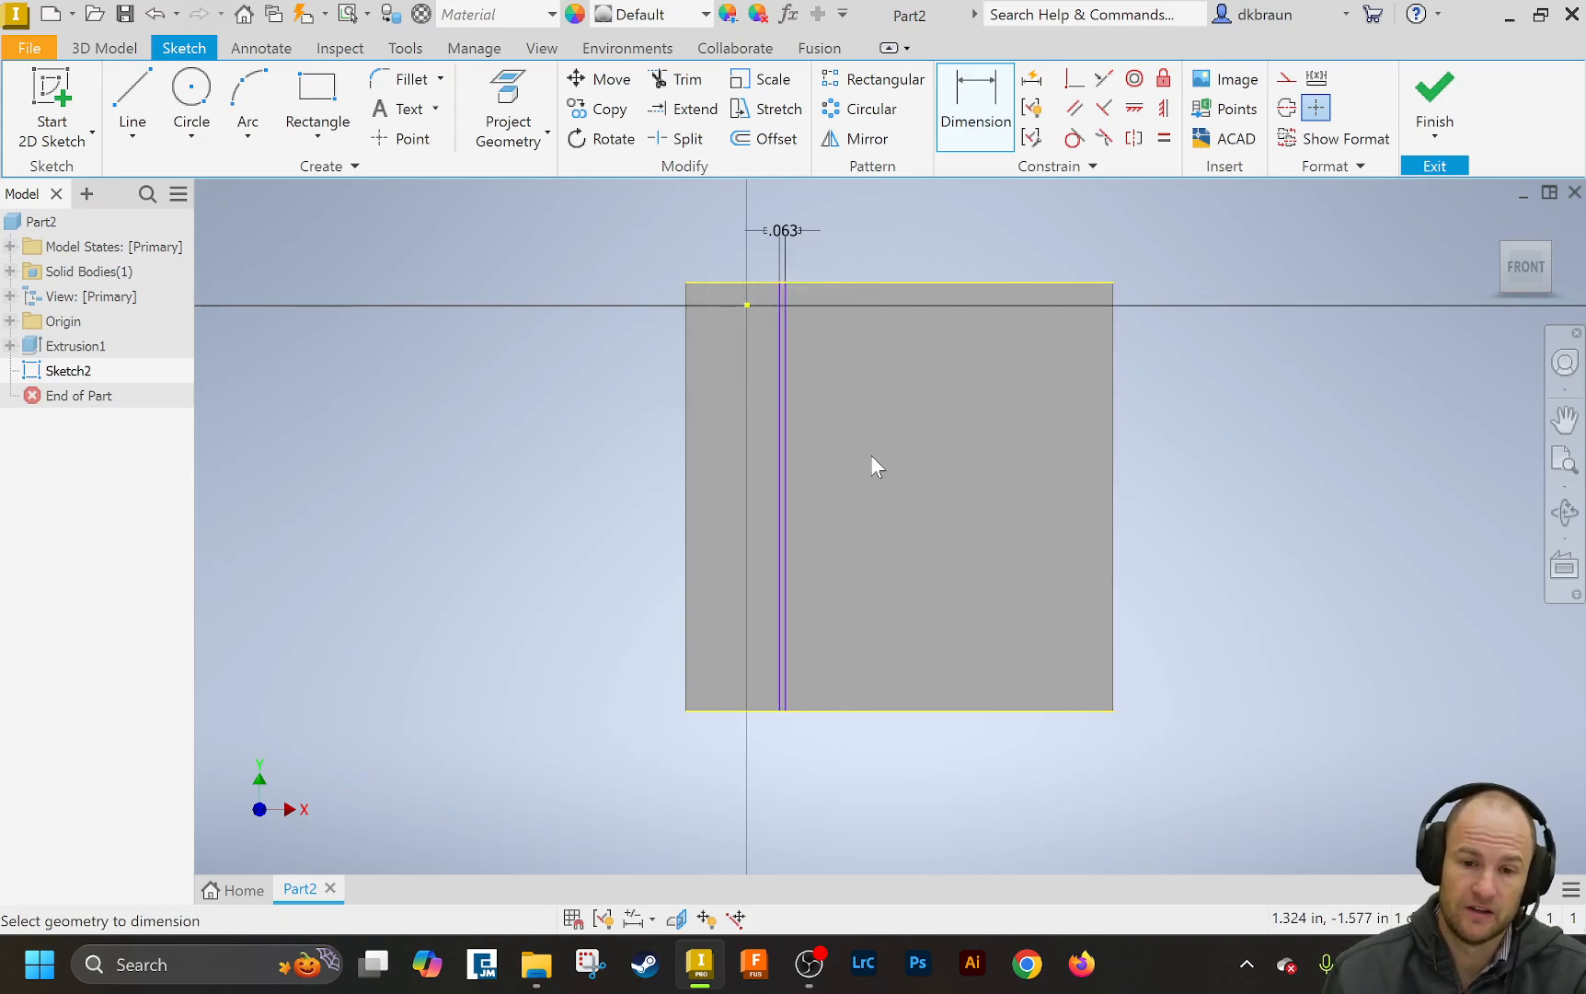
# - Dimension the distance from the face's left edge to the narrow rectangle's left side and set it to 1.469 in
pyautogui.click(781, 458)
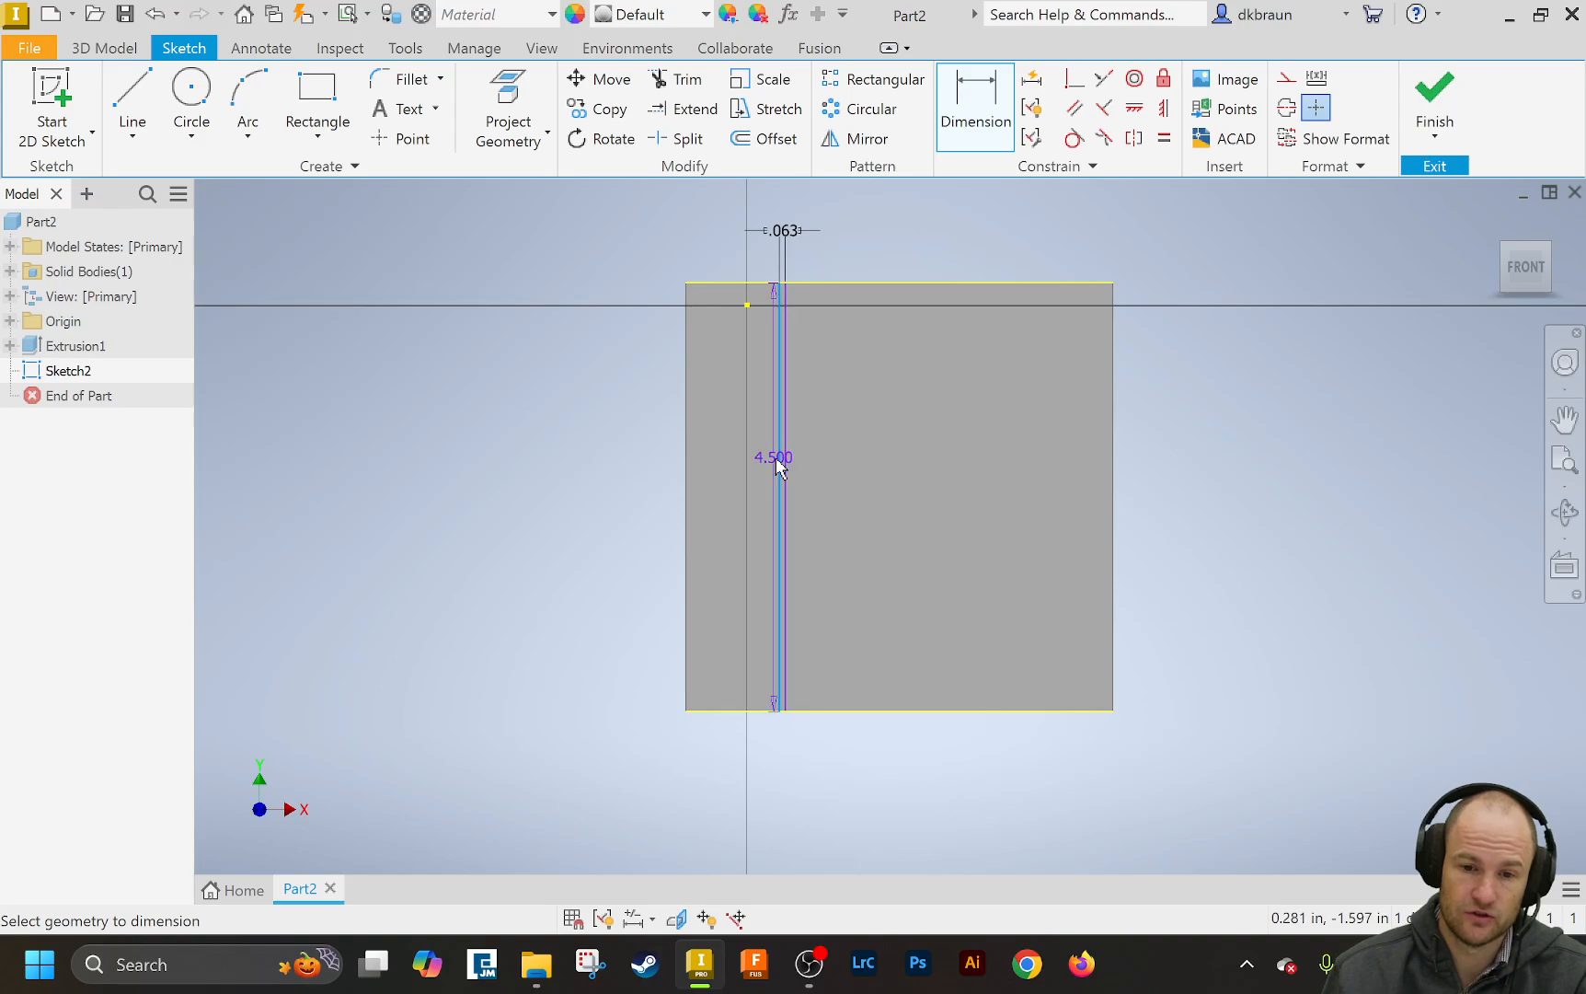
pyautogui.click(688, 487)
pyautogui.click(708, 820)
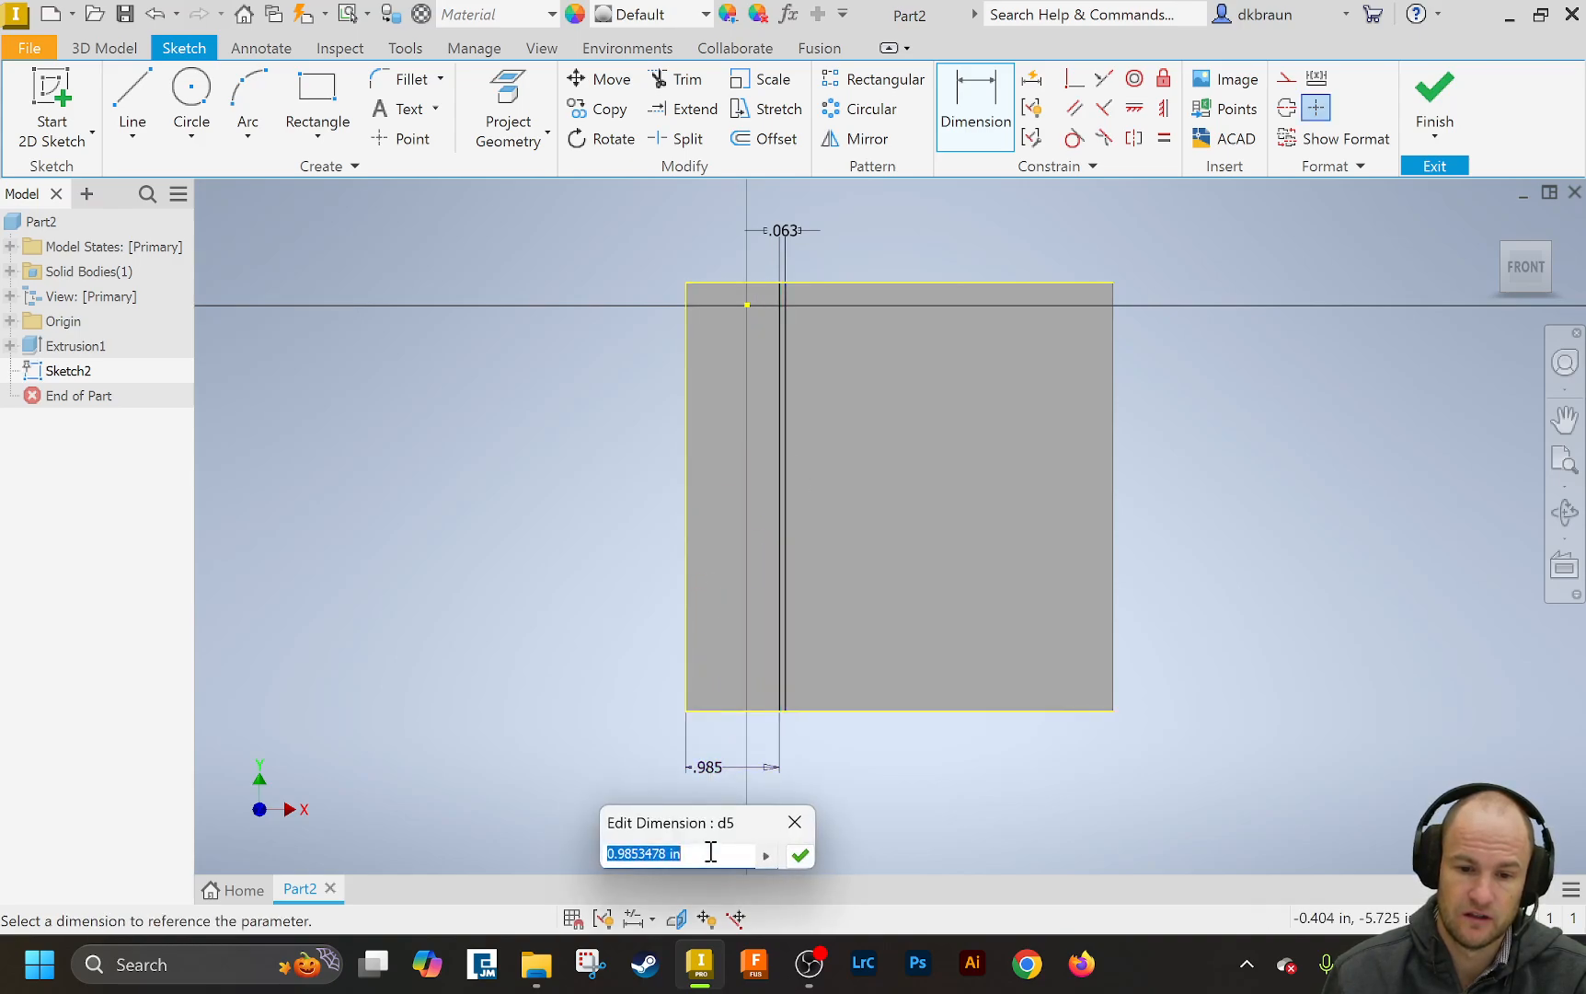
pyautogui.write('1.469')
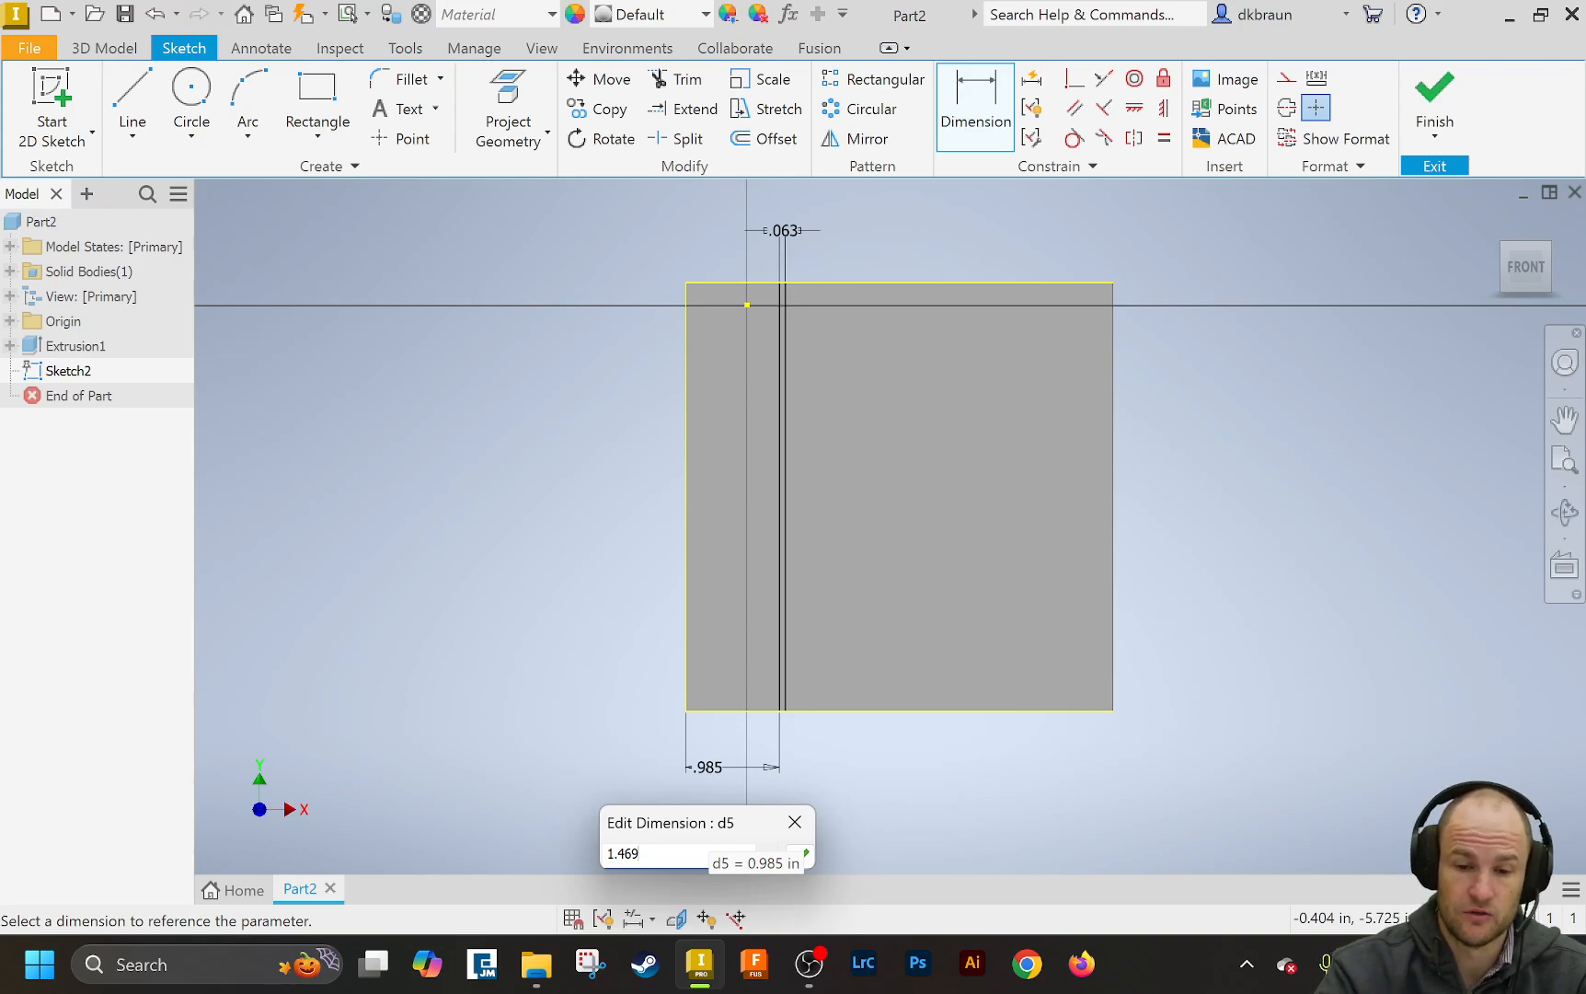
pyautogui.press('Return')
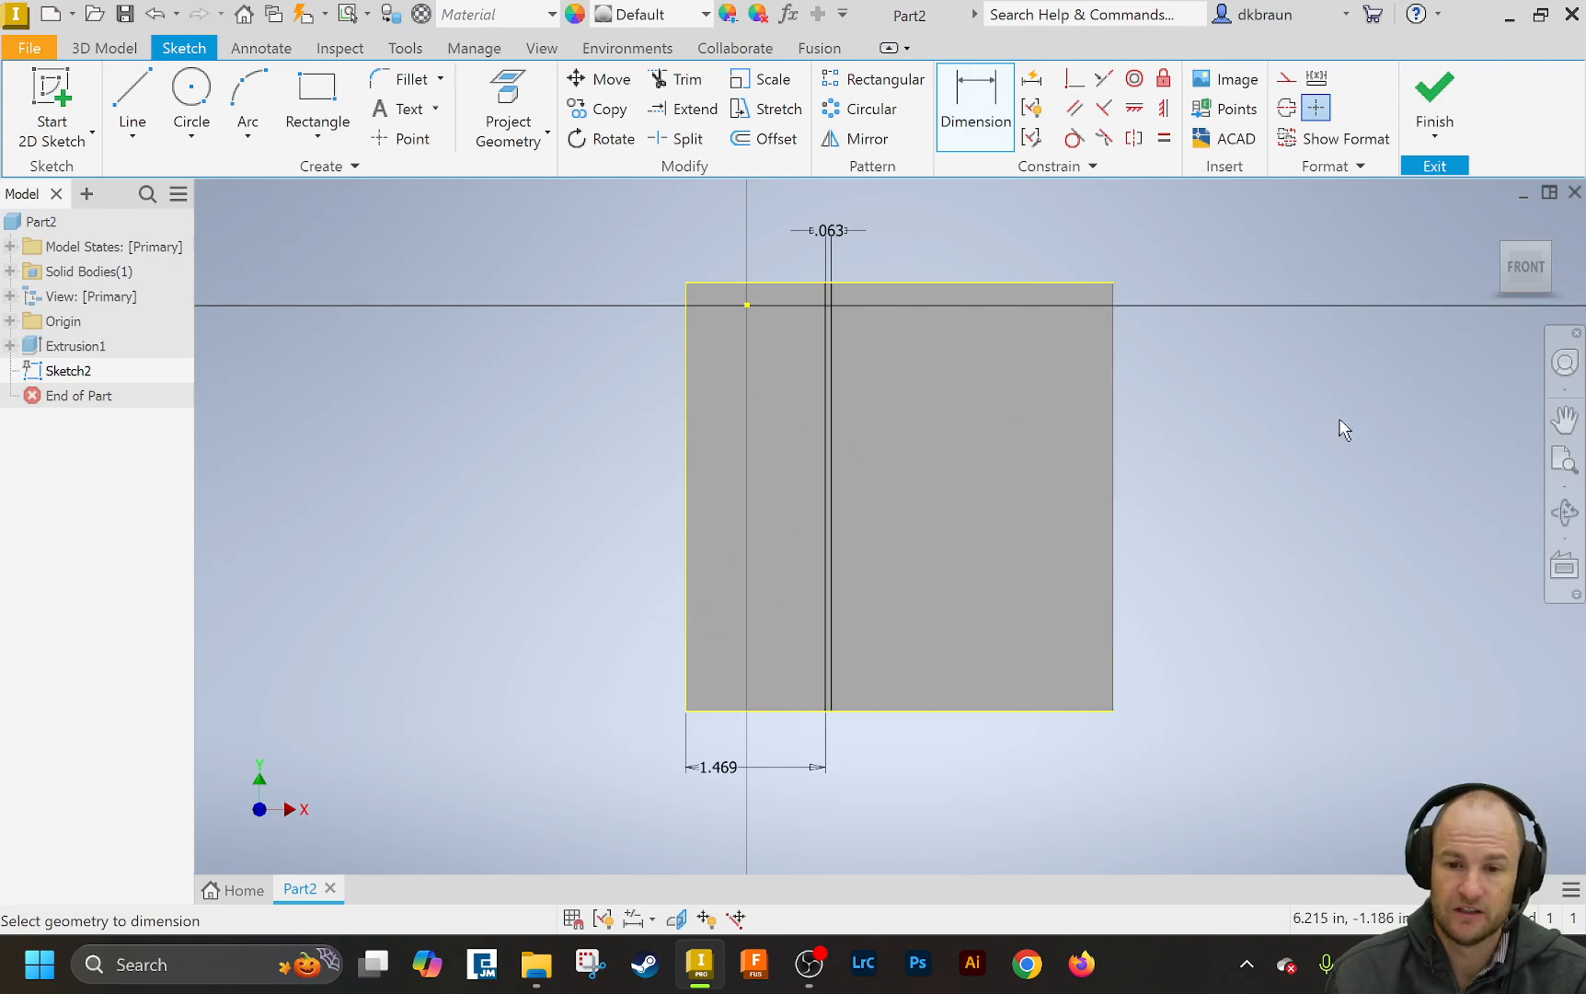
# - Place a sketch point at the centre of the front face and dimension its vertical distance from the bottom edge
pyautogui.click(397, 138)
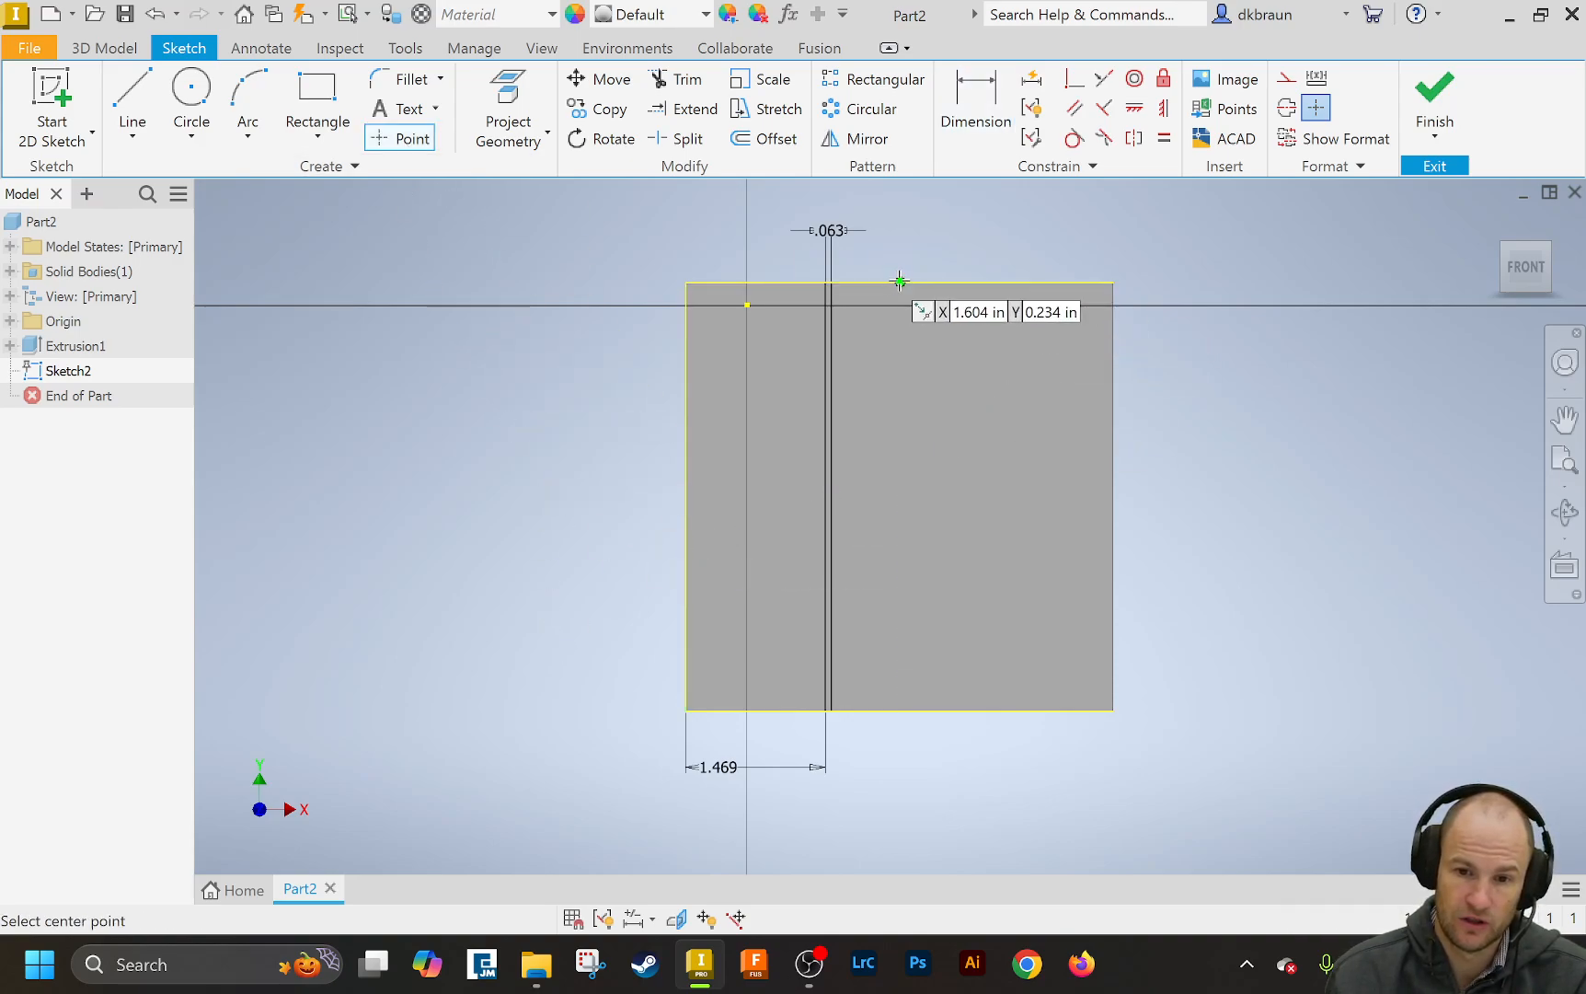
pyautogui.click(899, 497)
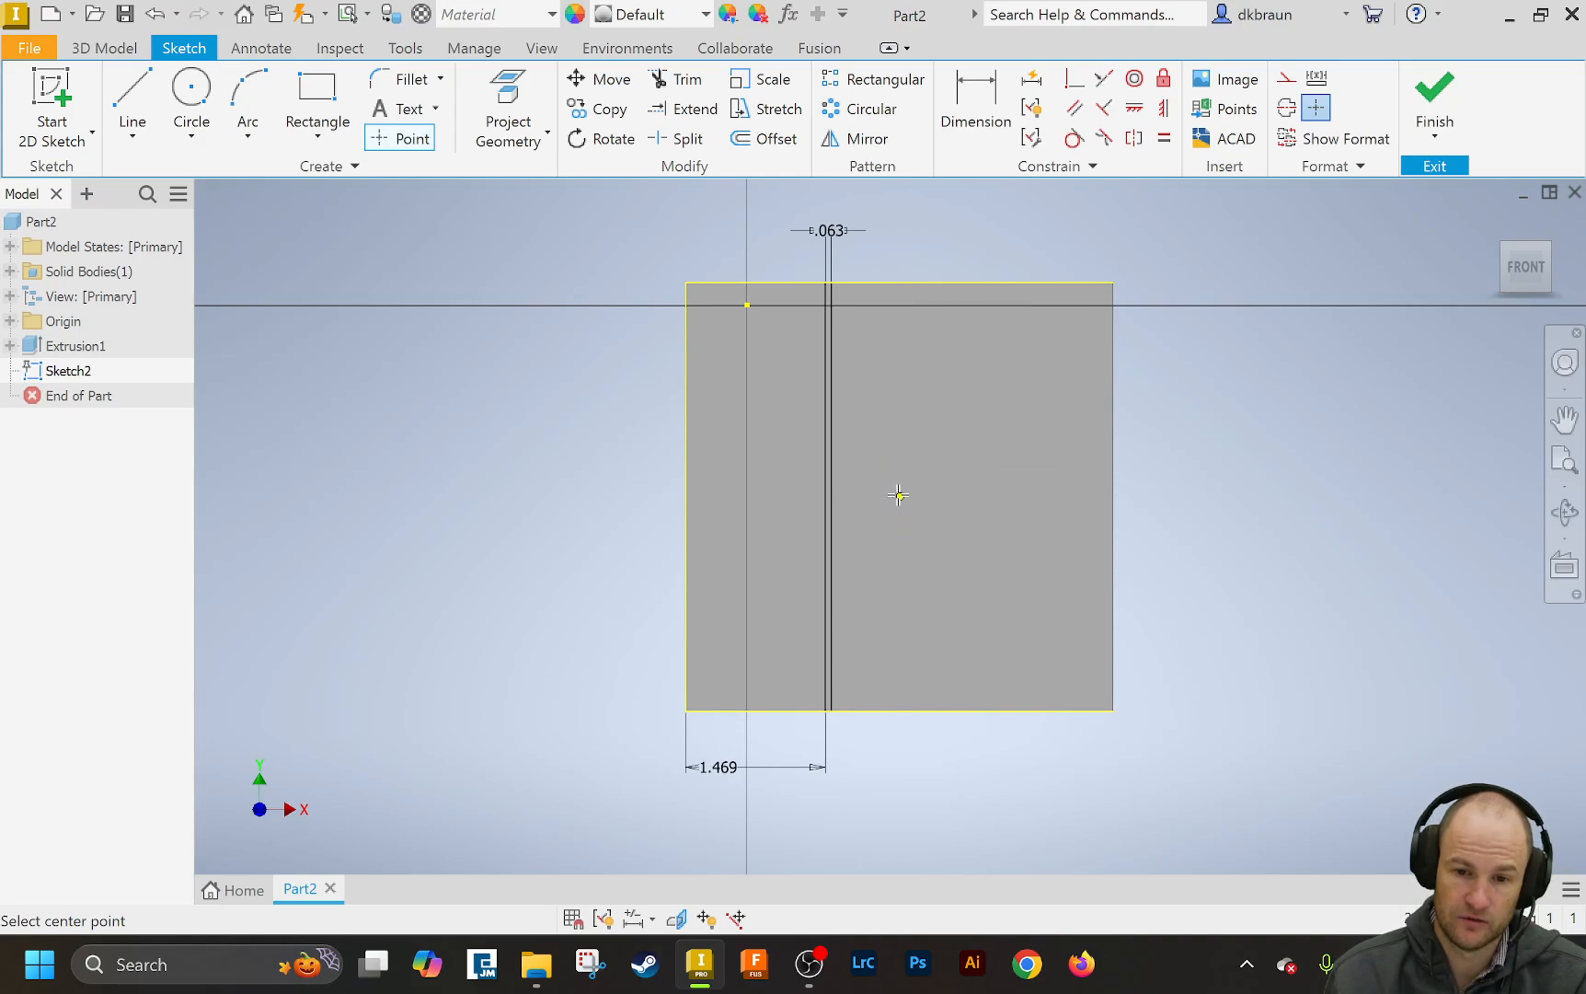
pyautogui.click(976, 106)
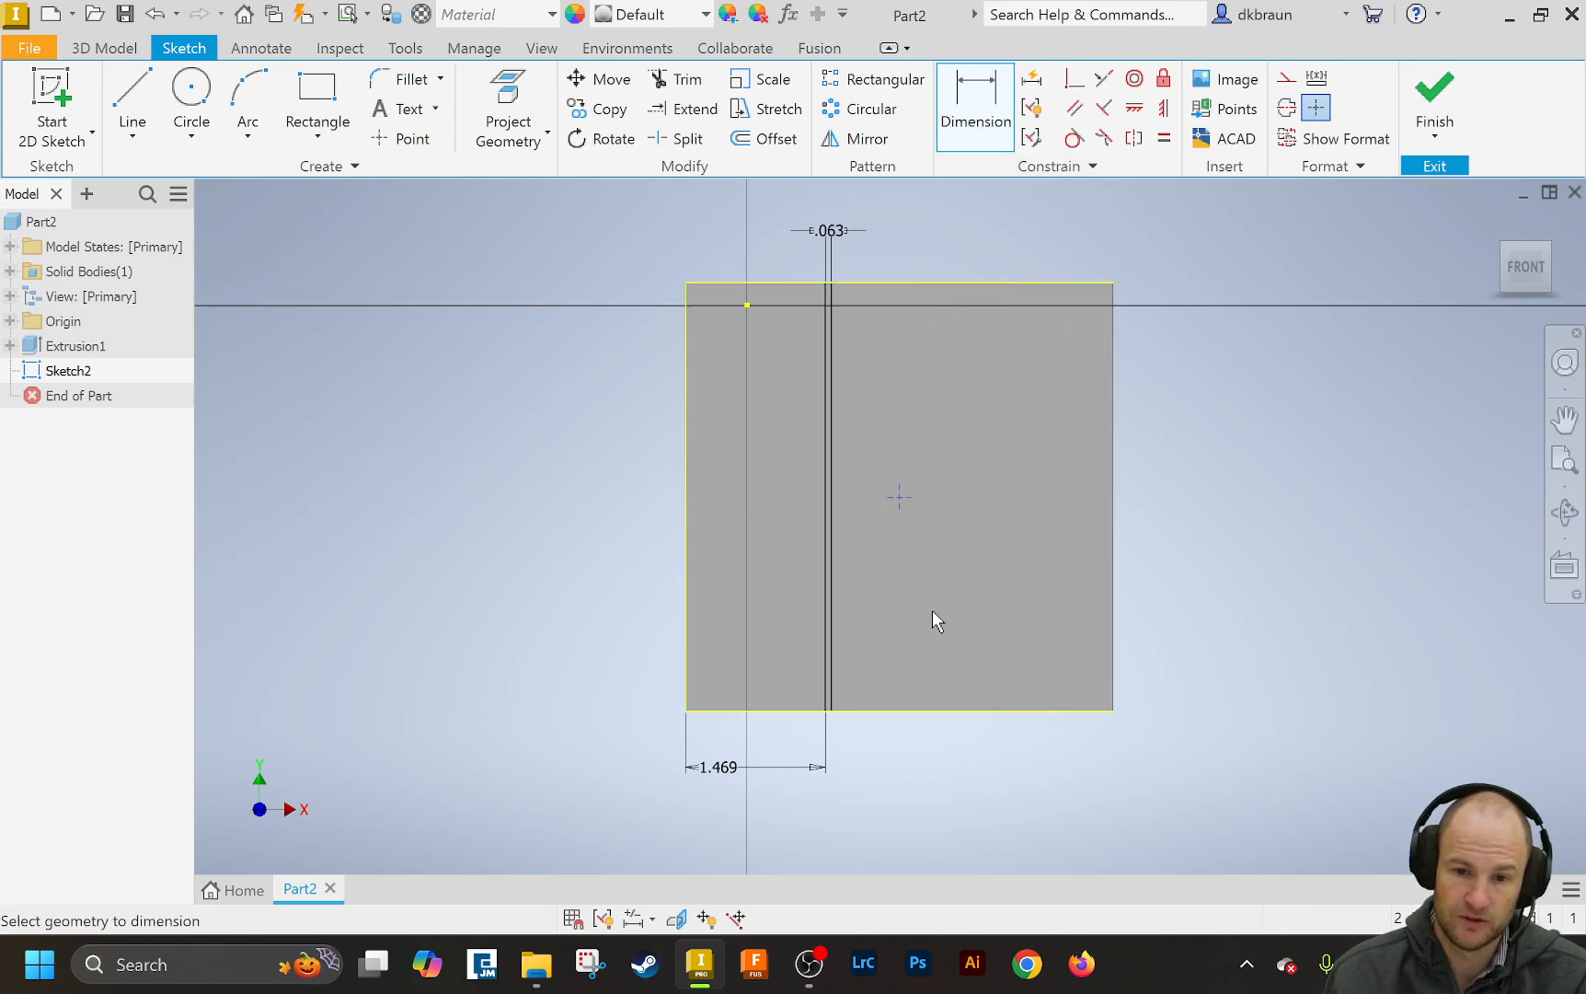
pyautogui.click(905, 710)
pyautogui.click(1297, 787)
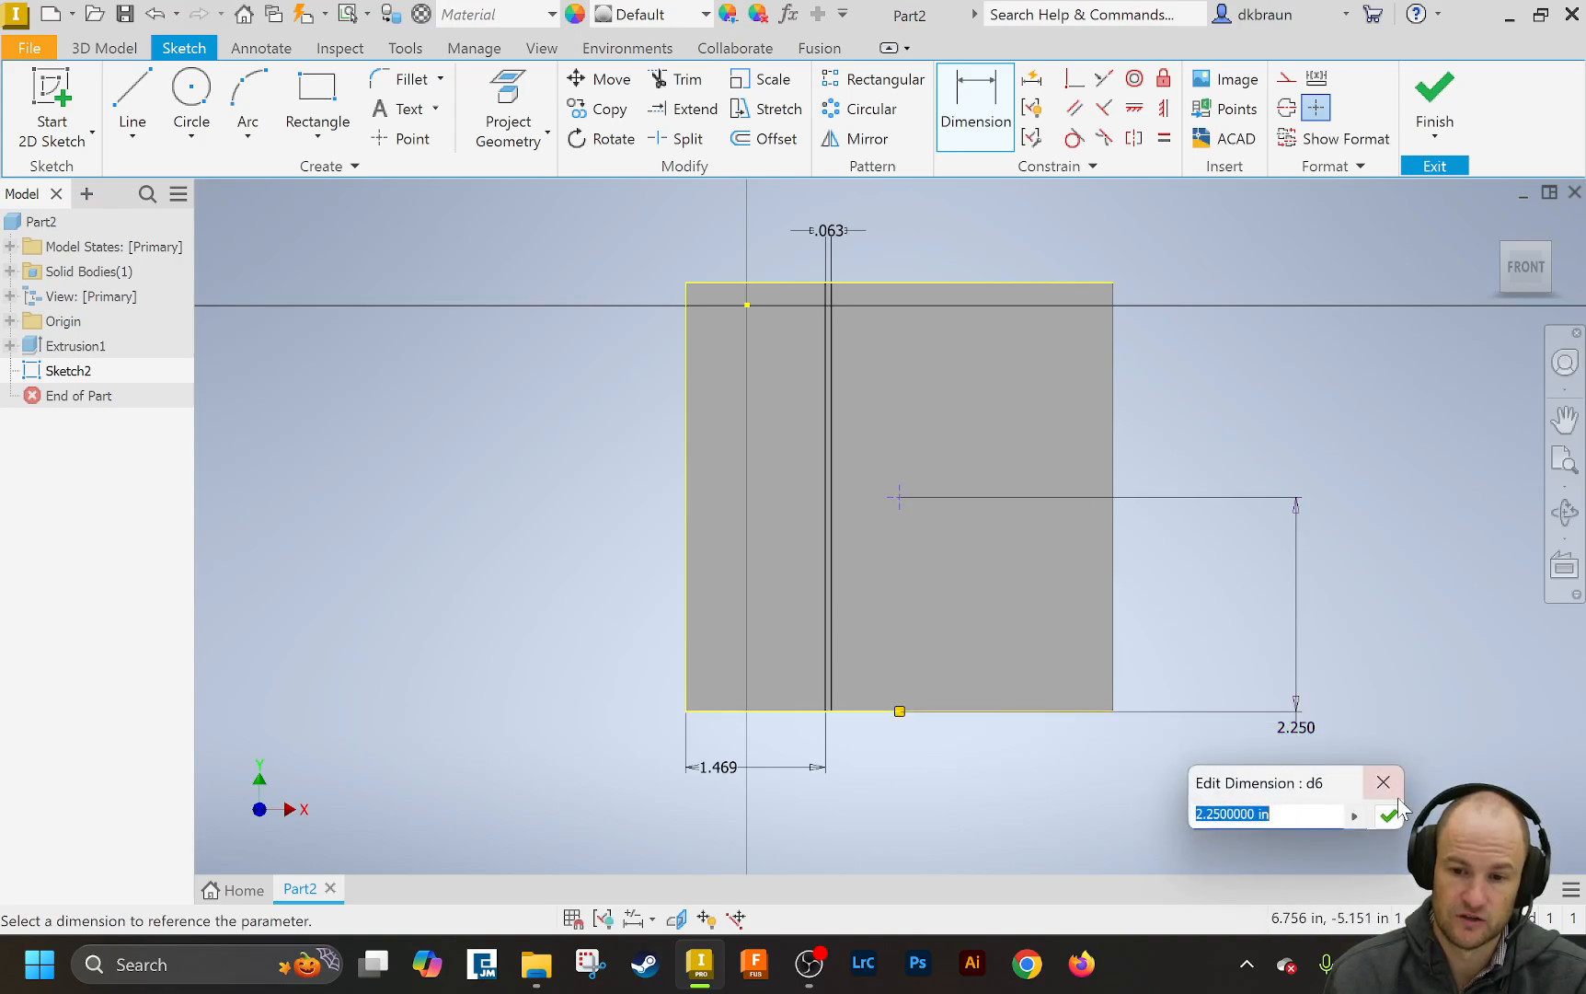
pyautogui.press('Return')
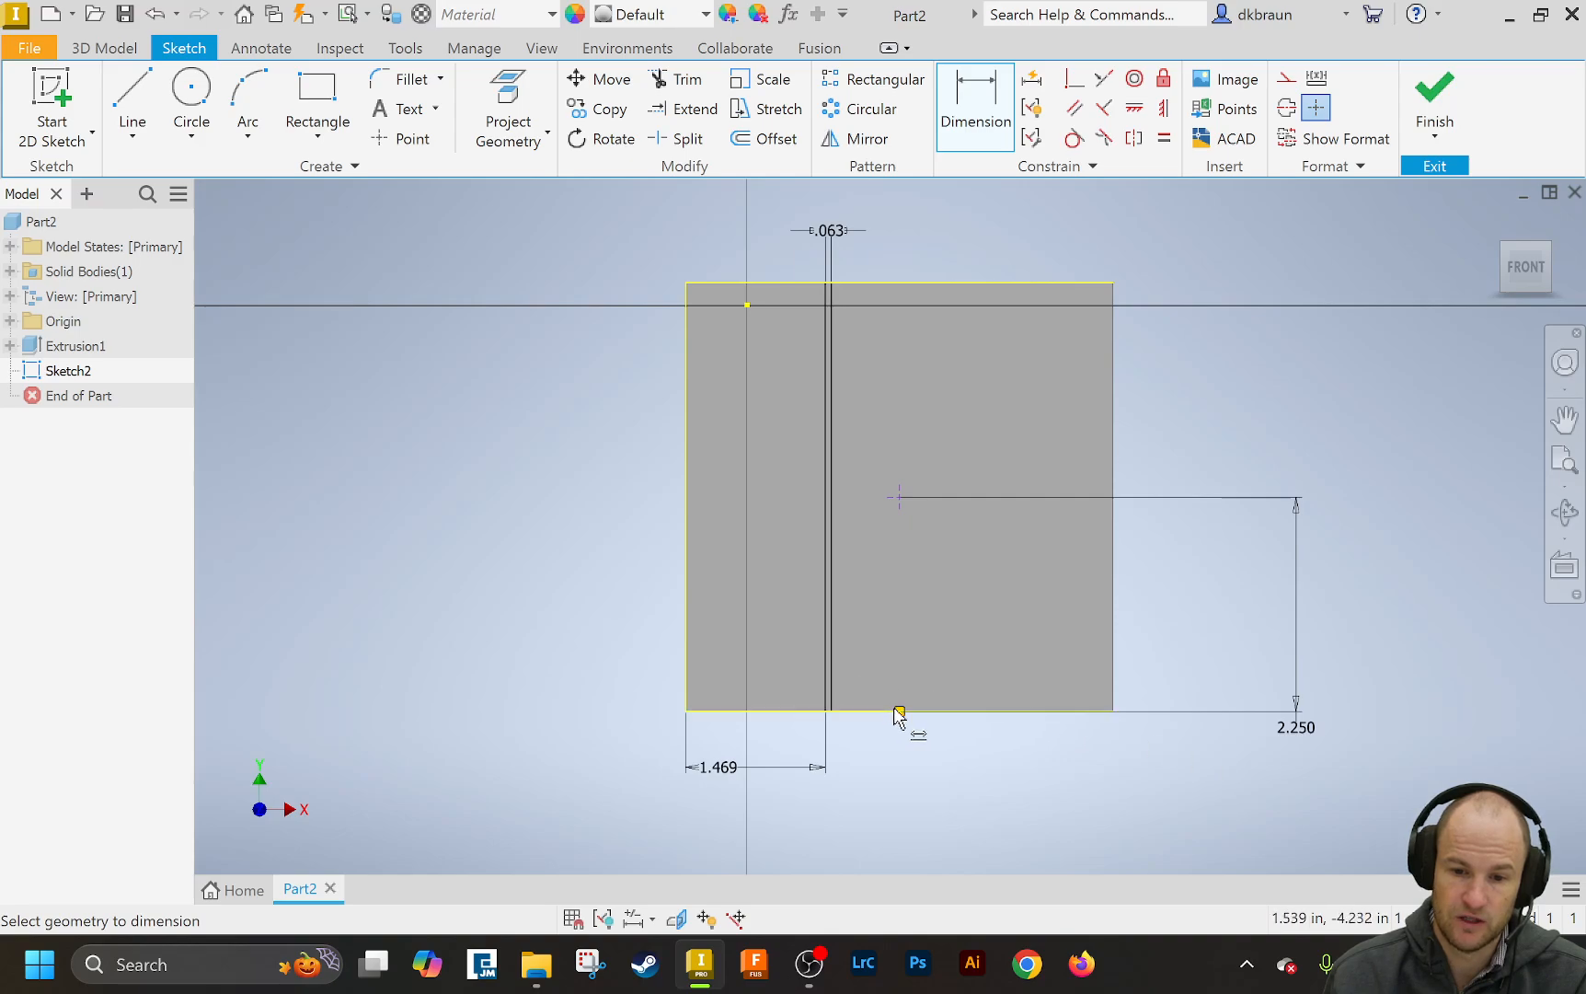
# - Dimension the centre point's horizontal distance from the right edge of the face
pyautogui.click(899, 711)
pyautogui.click(900, 498)
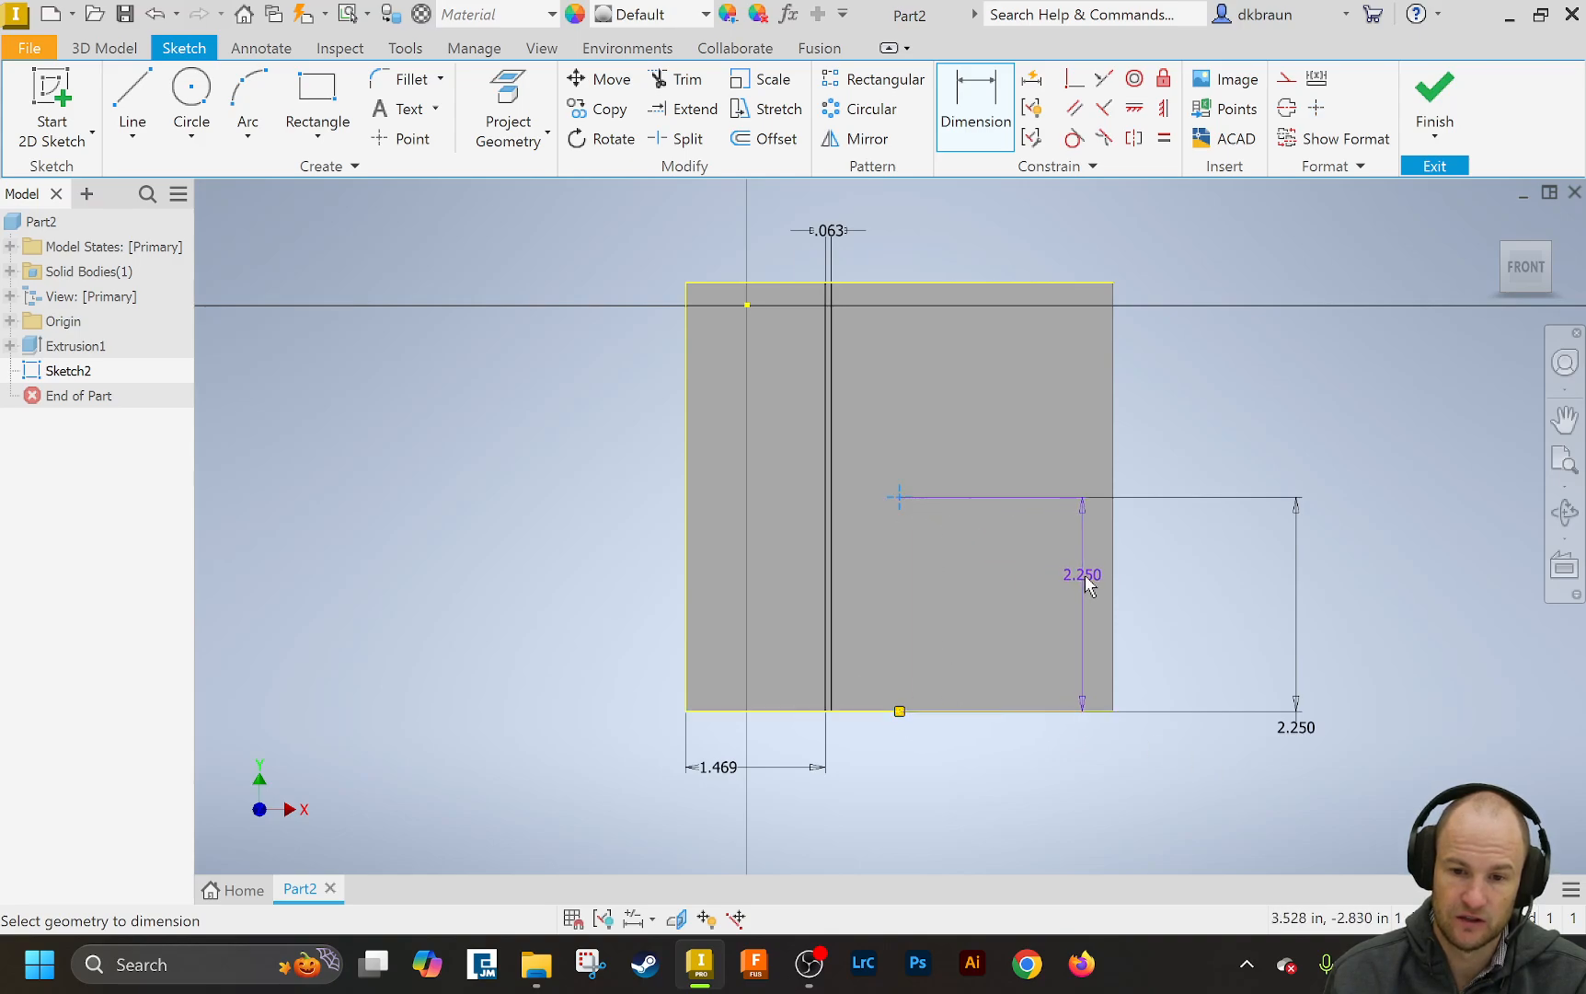
pyautogui.click(1113, 598)
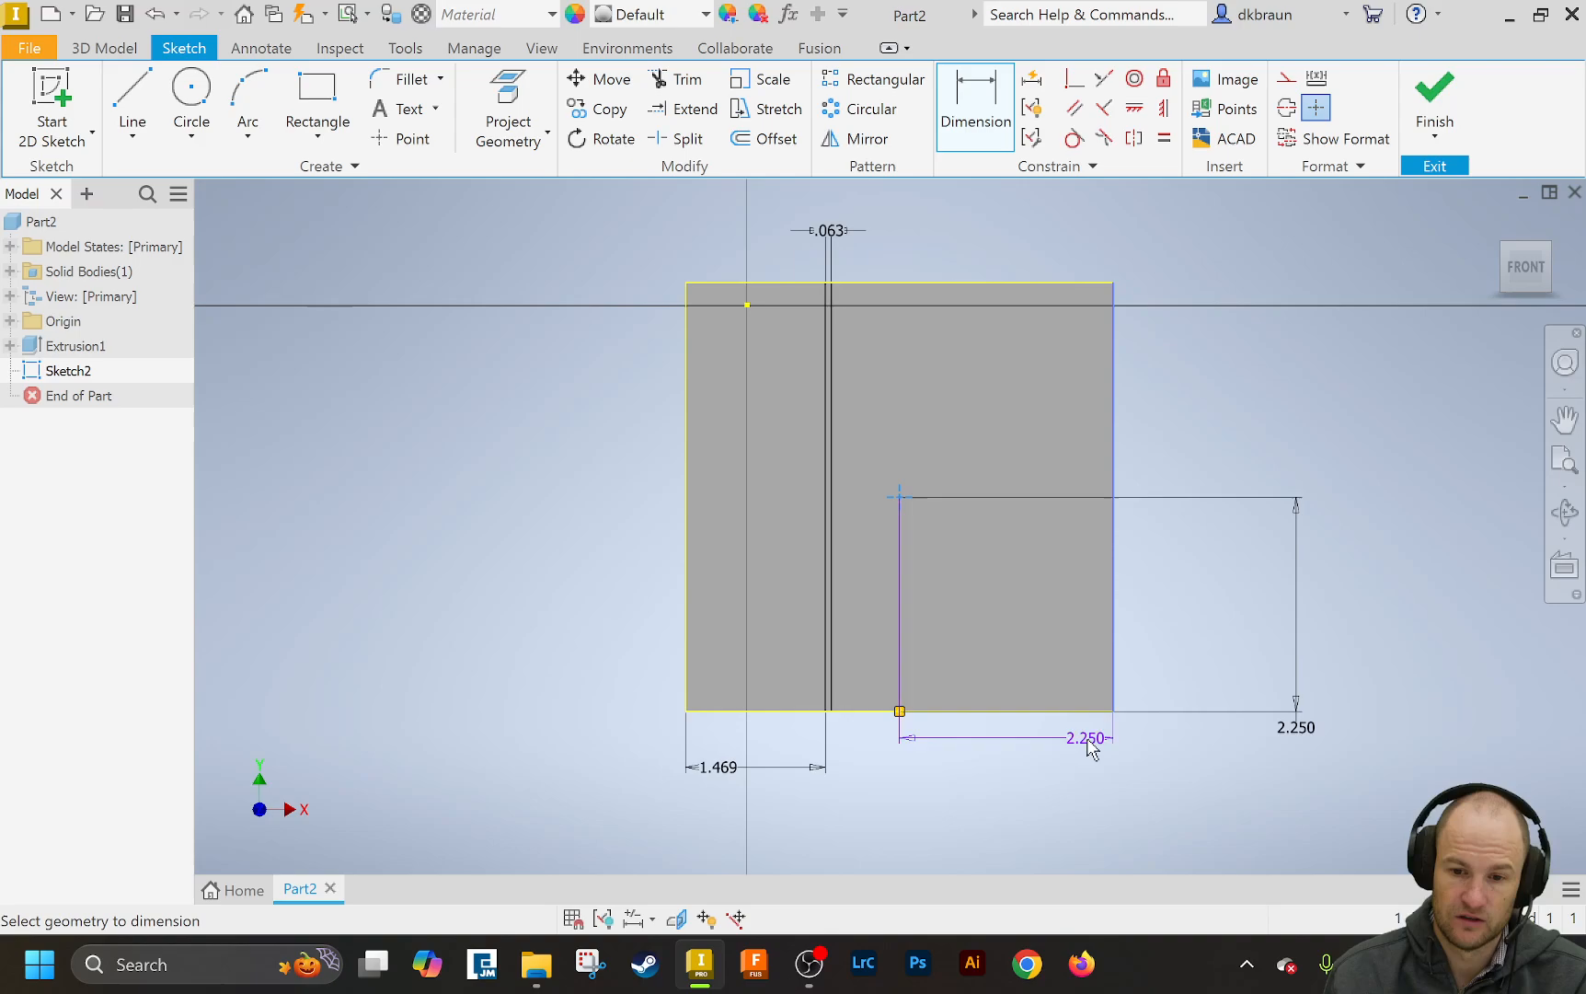
pyautogui.click(1186, 828)
pyautogui.click(1124, 863)
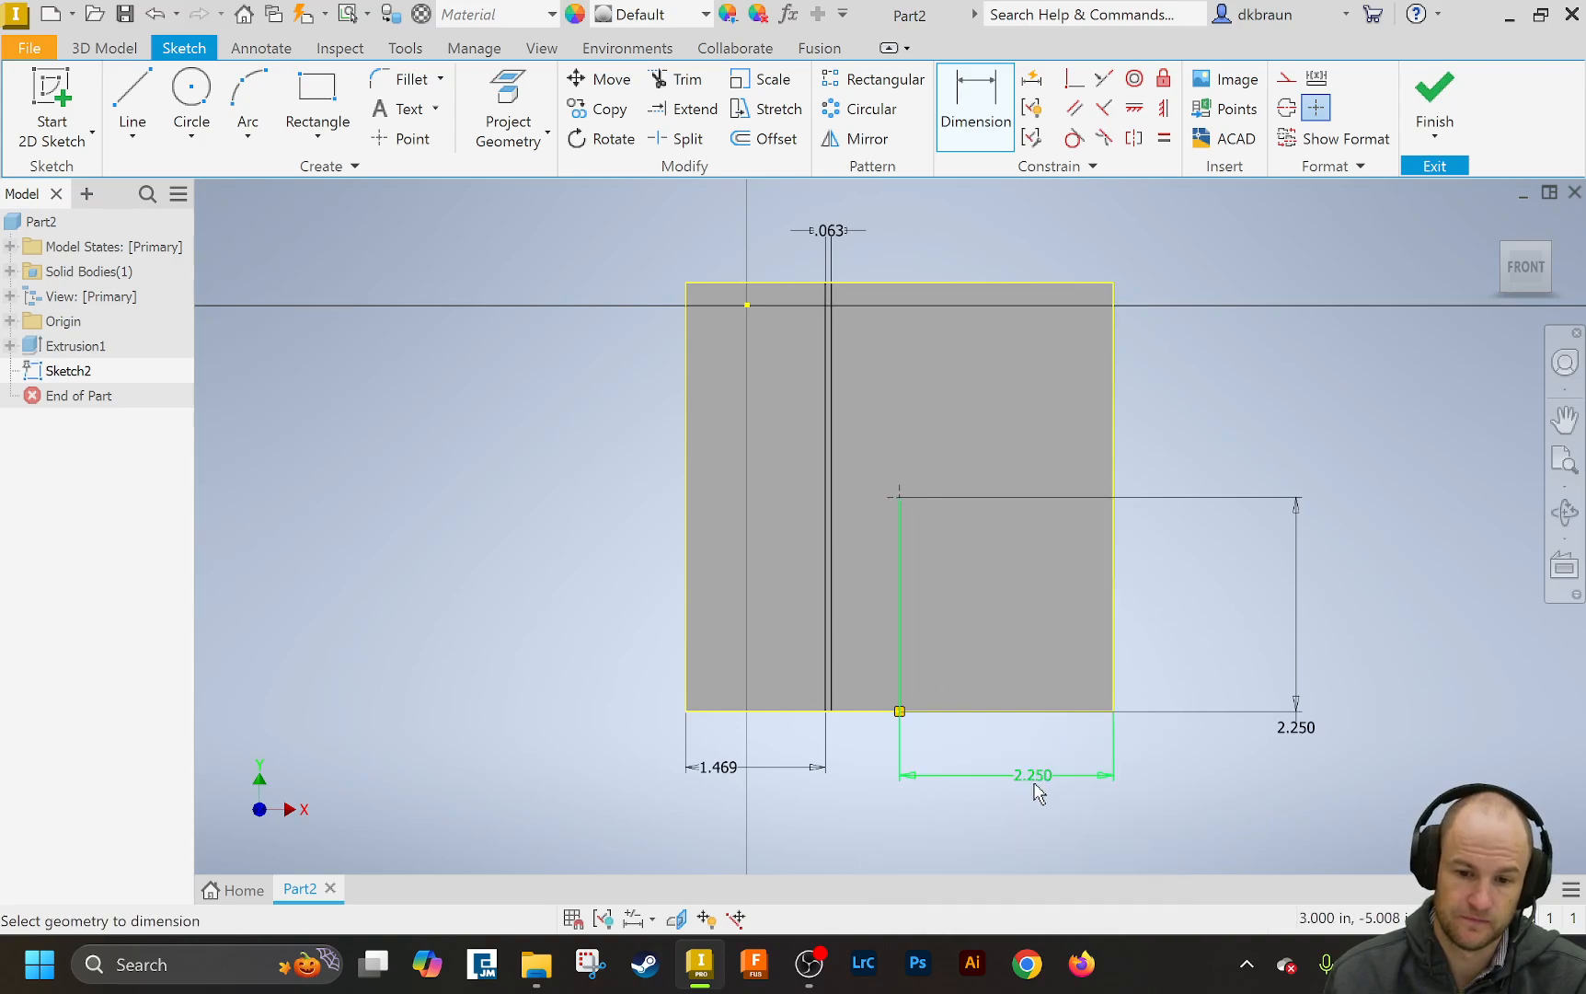
# - Leave the Dimension command and move the centre point's horizontal dimension farther below the face
pyautogui.click(1038, 843)
pyautogui.press('Escape')
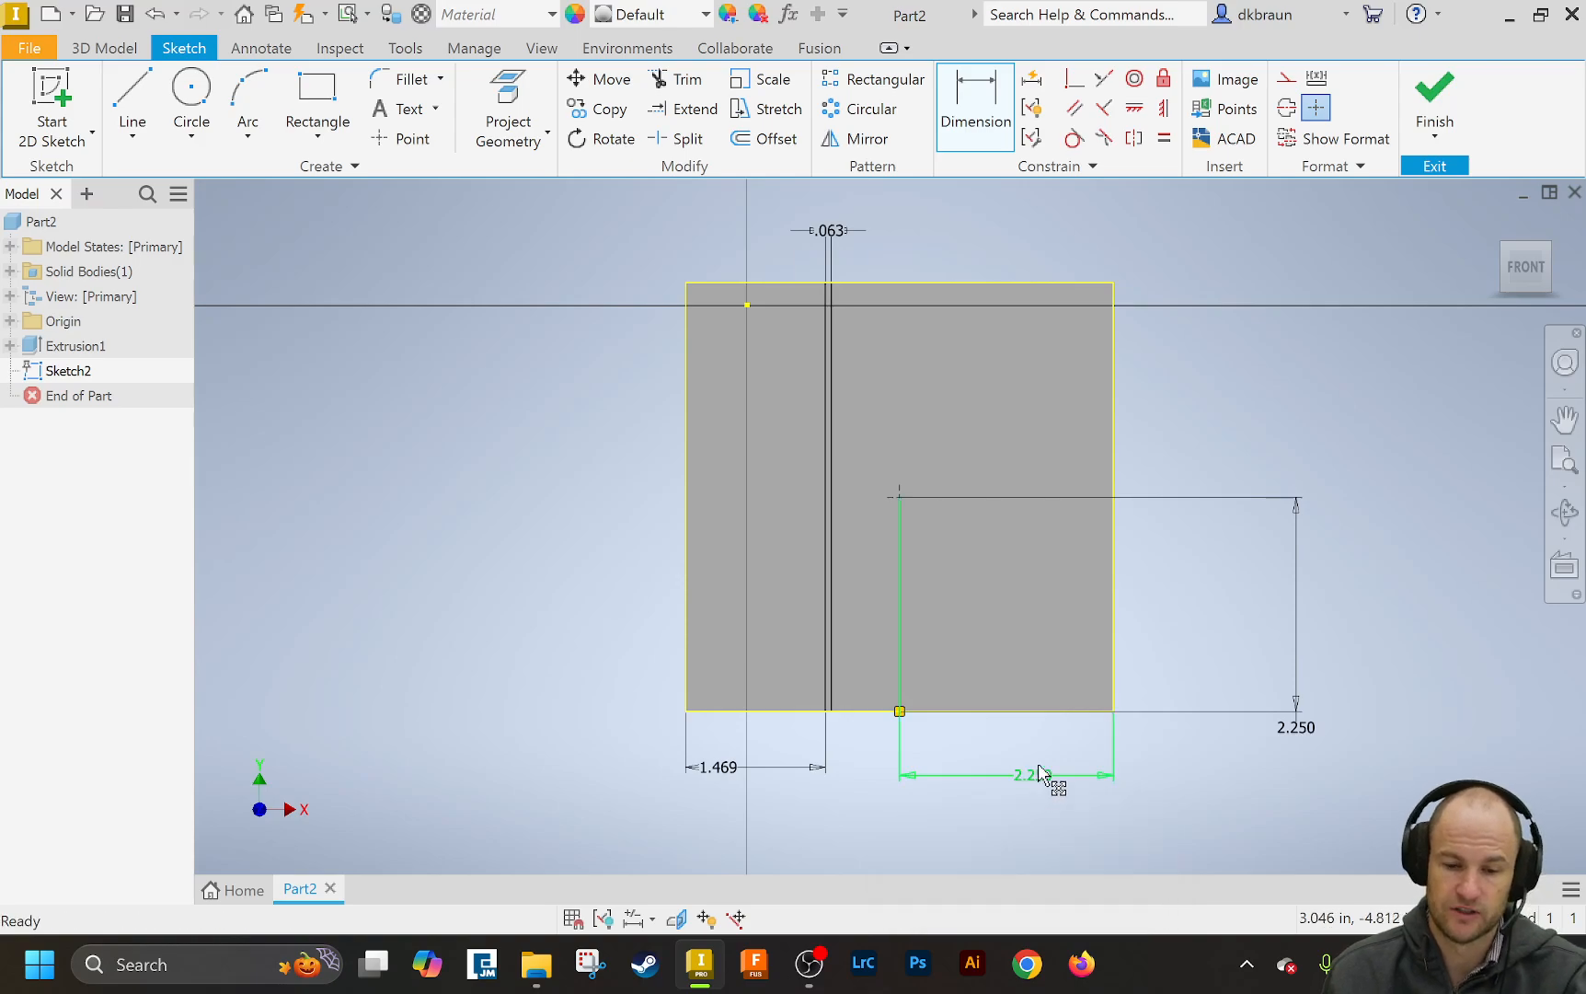
pyautogui.press('Escape')
pyautogui.moveTo(1048, 796); pyautogui.dragTo(1052, 843)
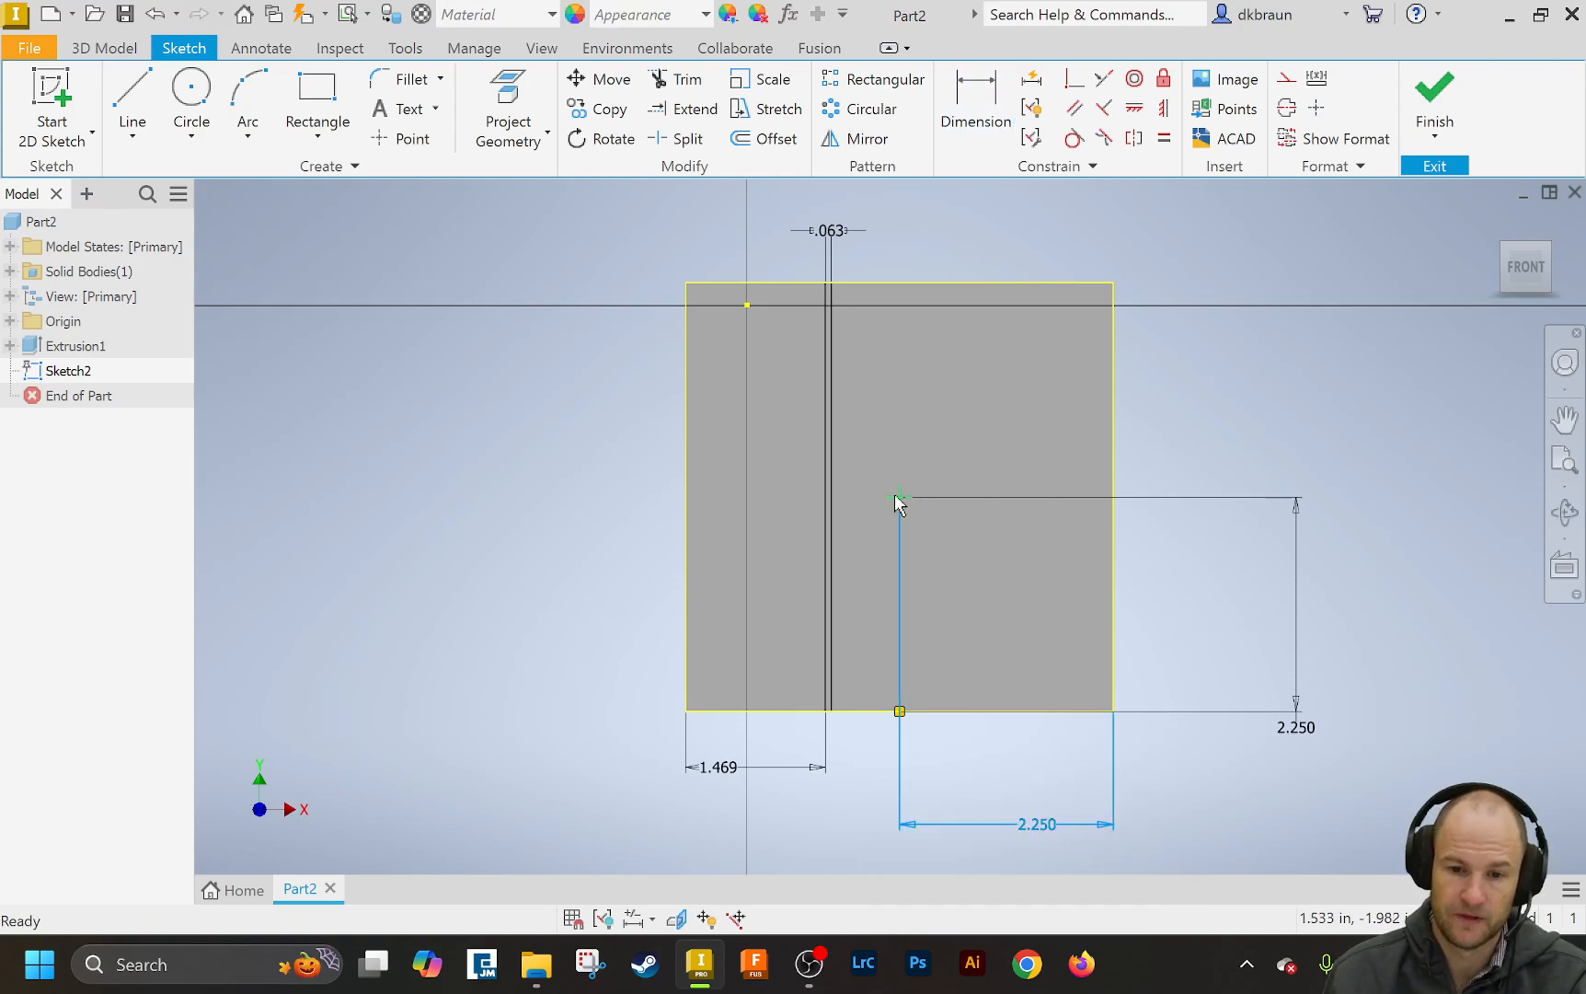
# - Create a circular pattern of the narrow vertical strip around the centre point with 4 occurrences over 360 degrees
pyautogui.click(870, 109)
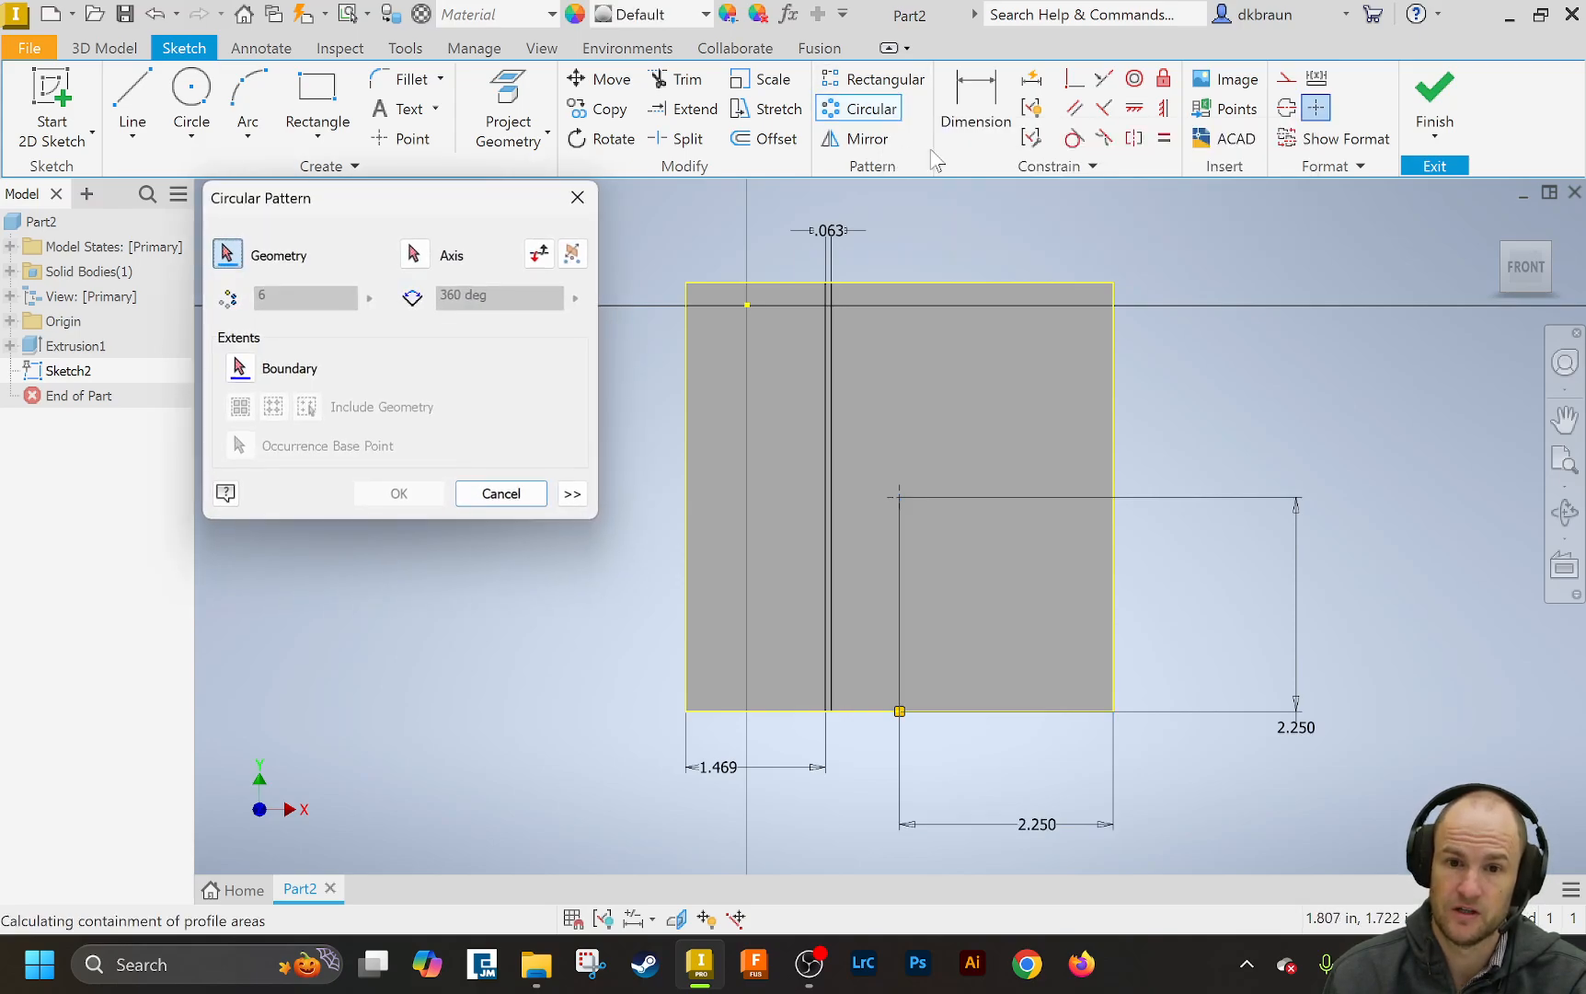
pyautogui.click(833, 338)
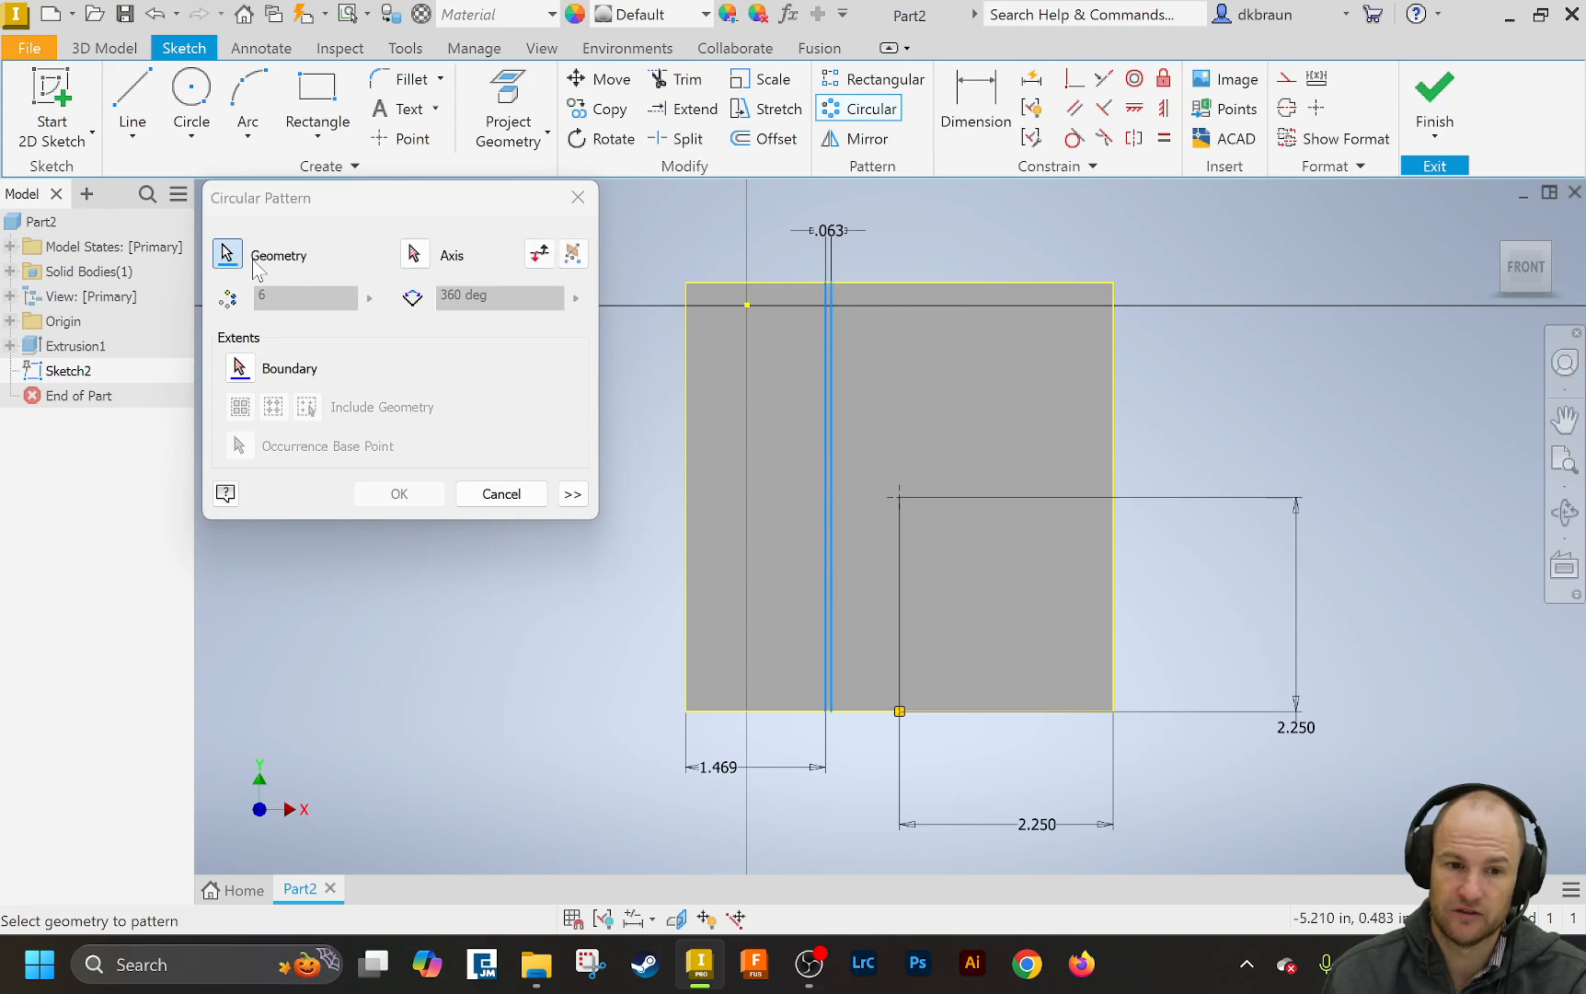
pyautogui.click(415, 255)
pyautogui.click(899, 497)
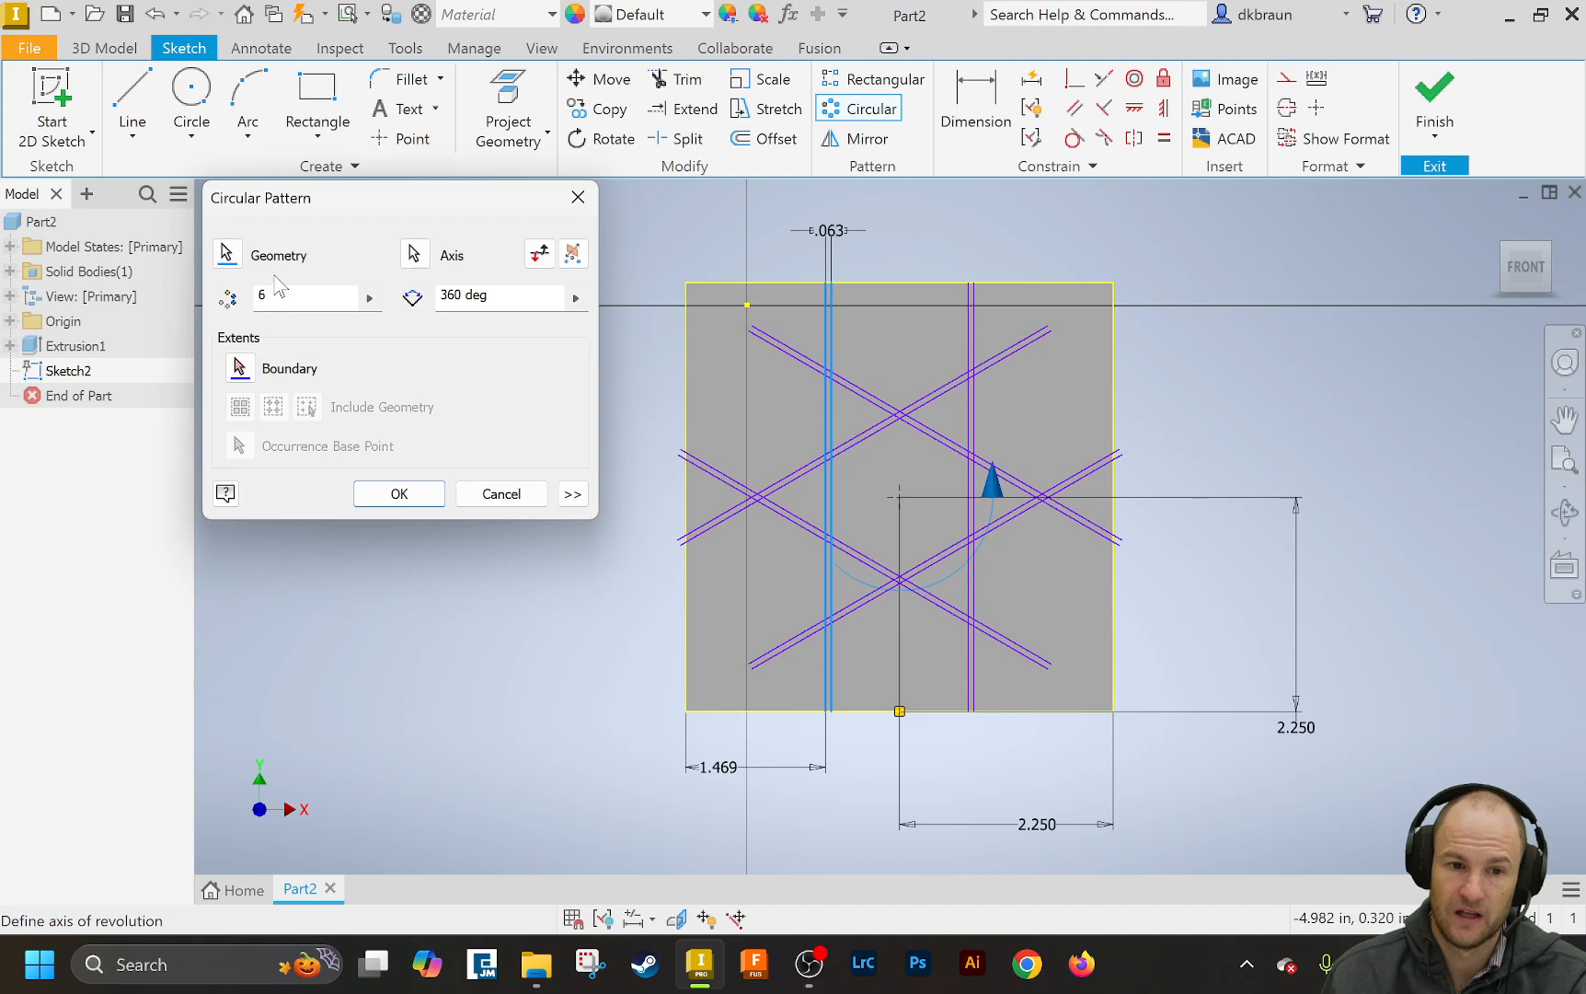
pyautogui.doubleClick(299, 296)
pyautogui.write('4')
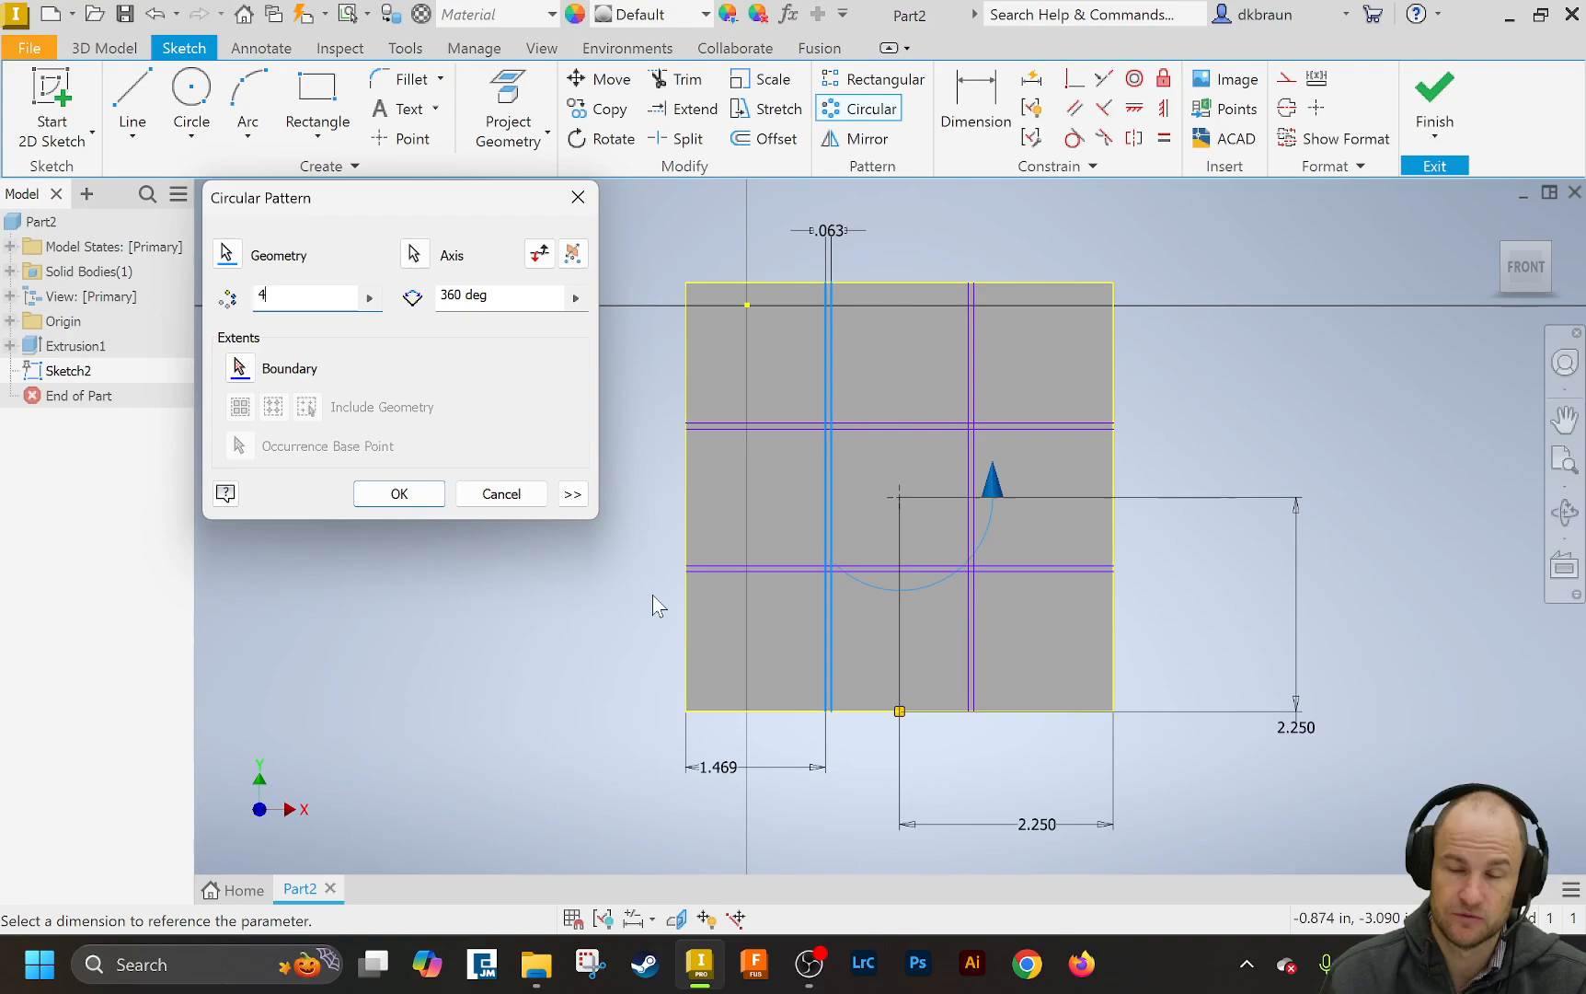
pyautogui.click(405, 495)
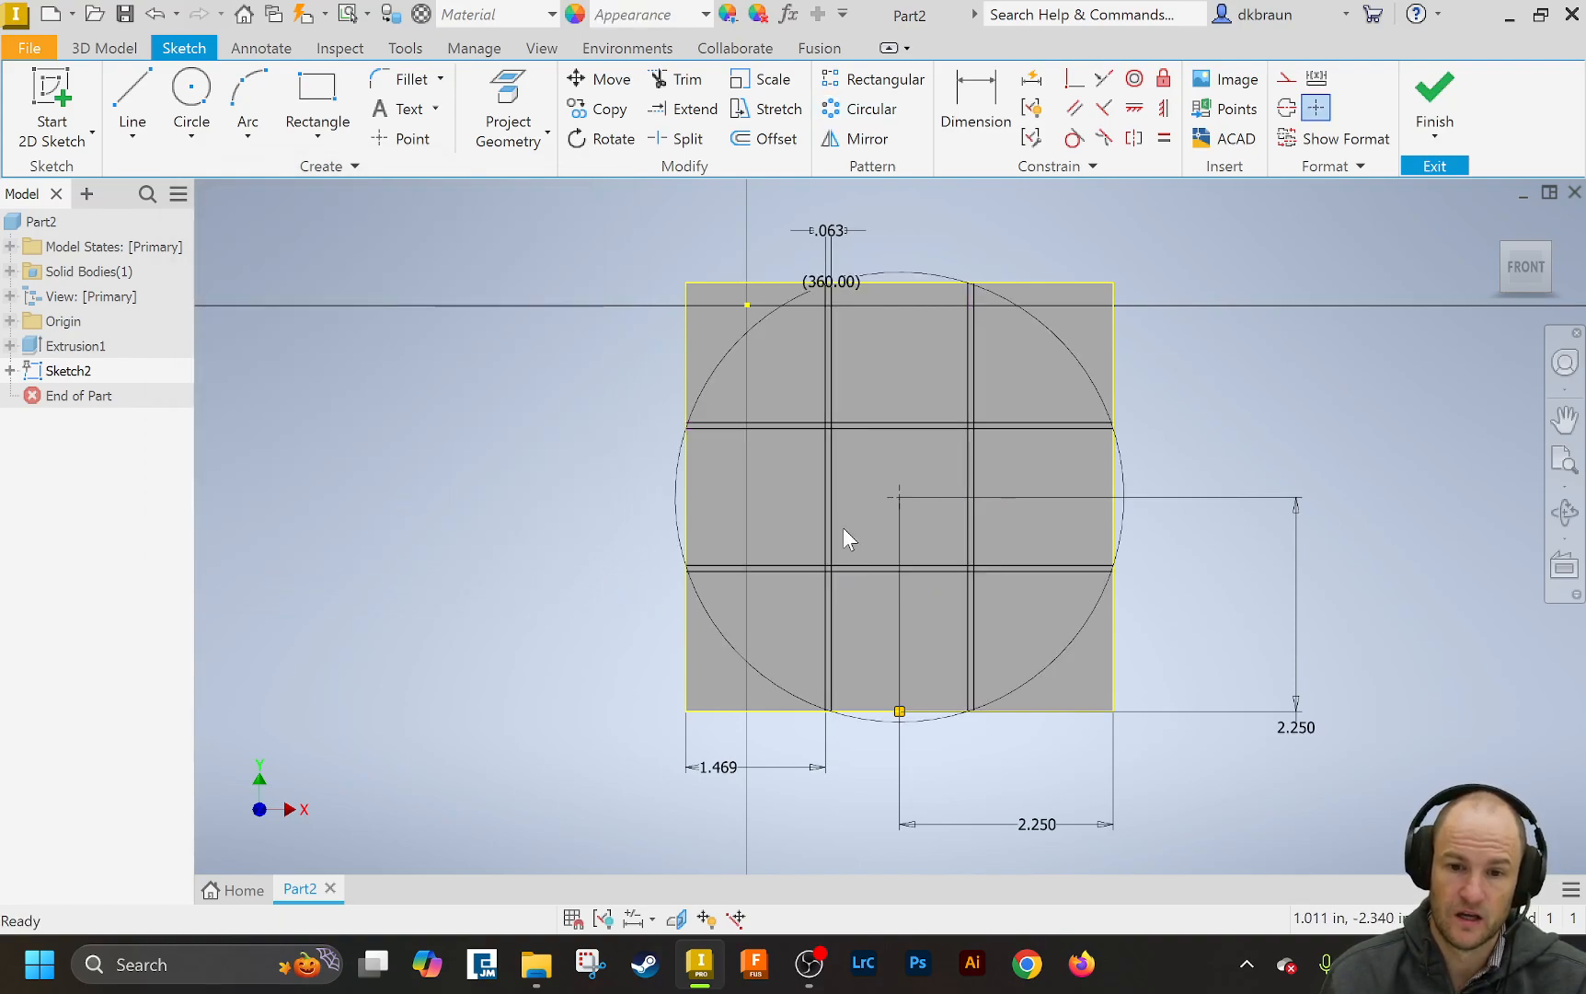
pyautogui.scroll(-2, 839, 423)
pyautogui.scroll(10, 836, 425)
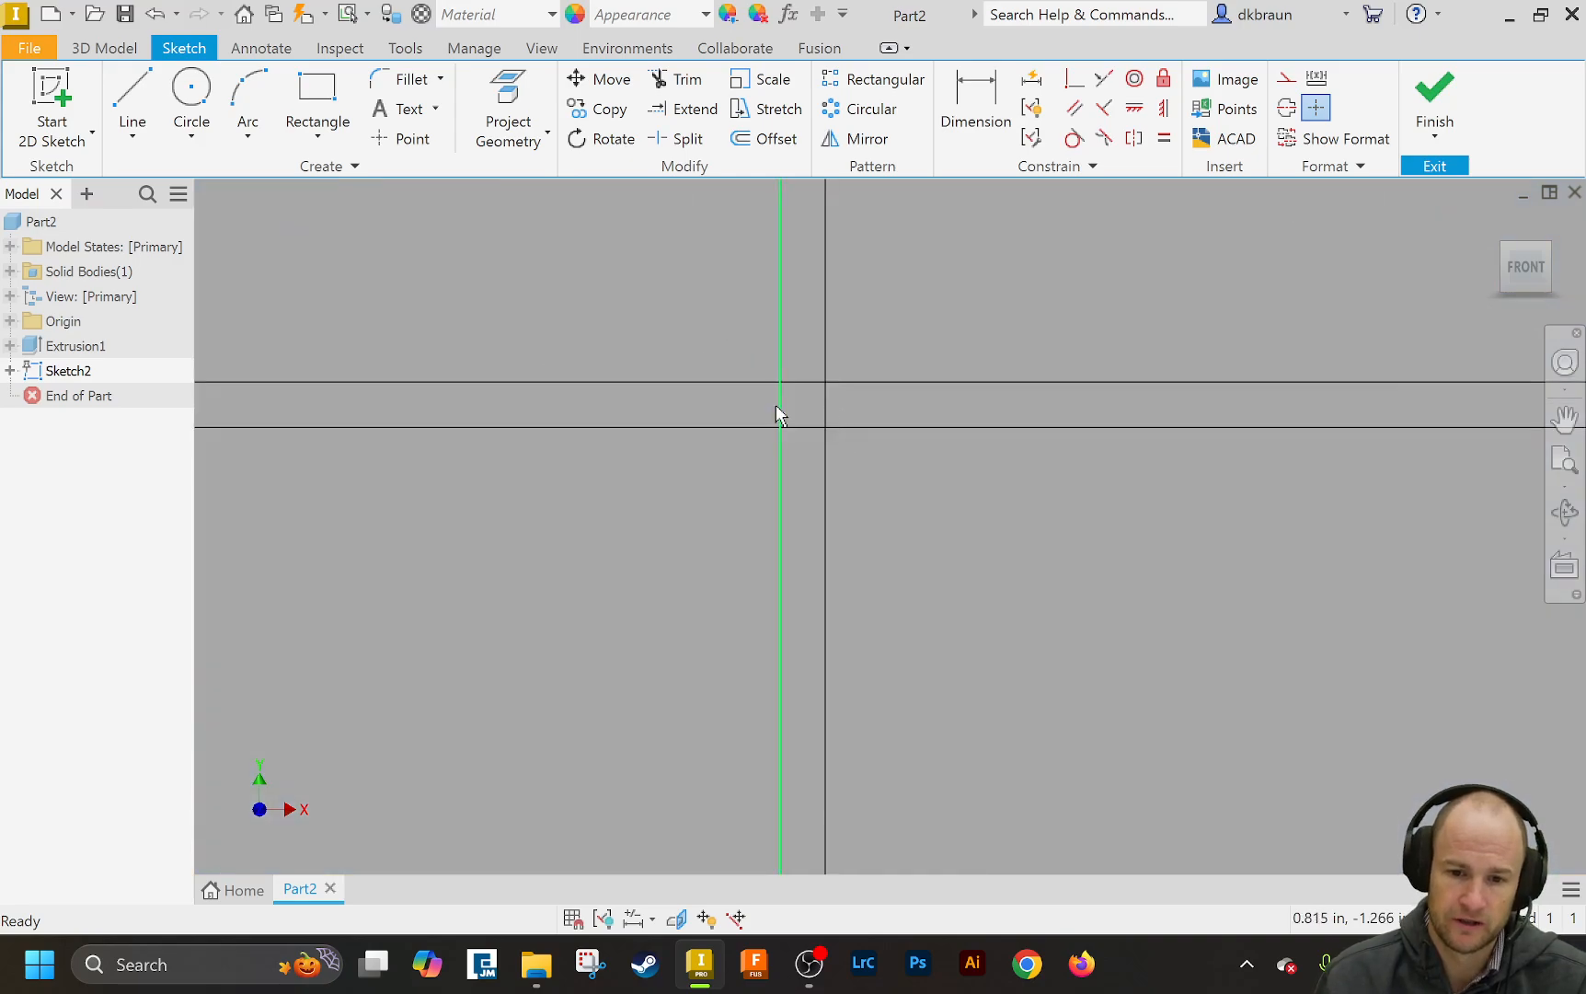
pyautogui.scroll(-8, 850, 453)
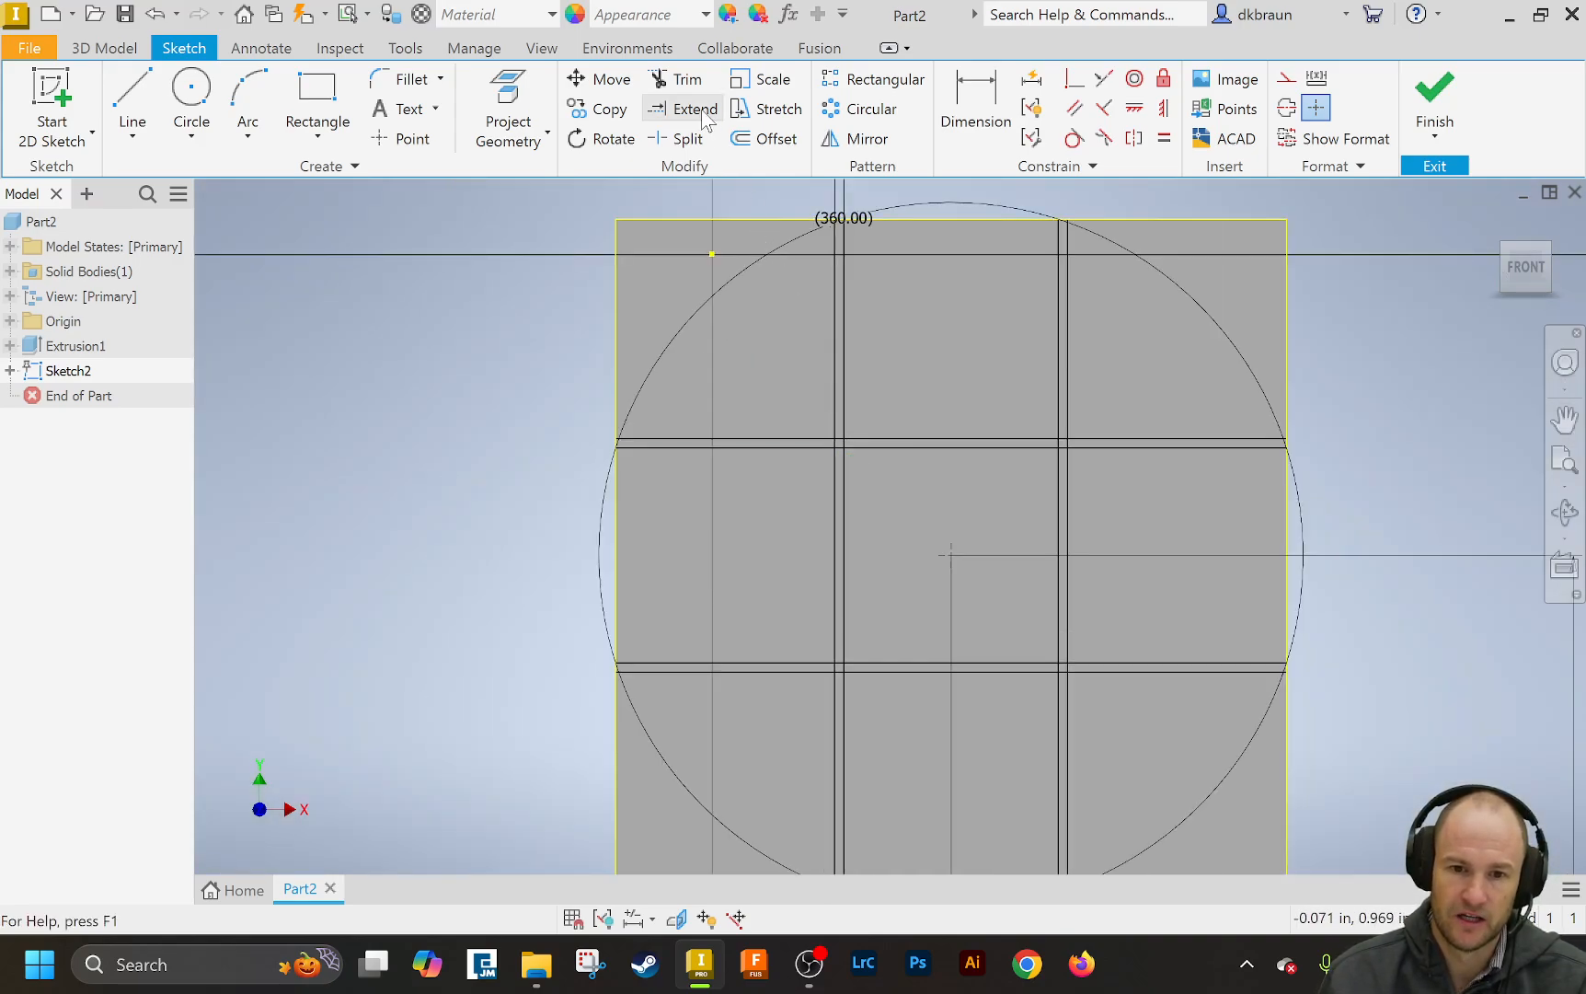
pyautogui.click(681, 80)
pyautogui.scroll(10, 842, 439)
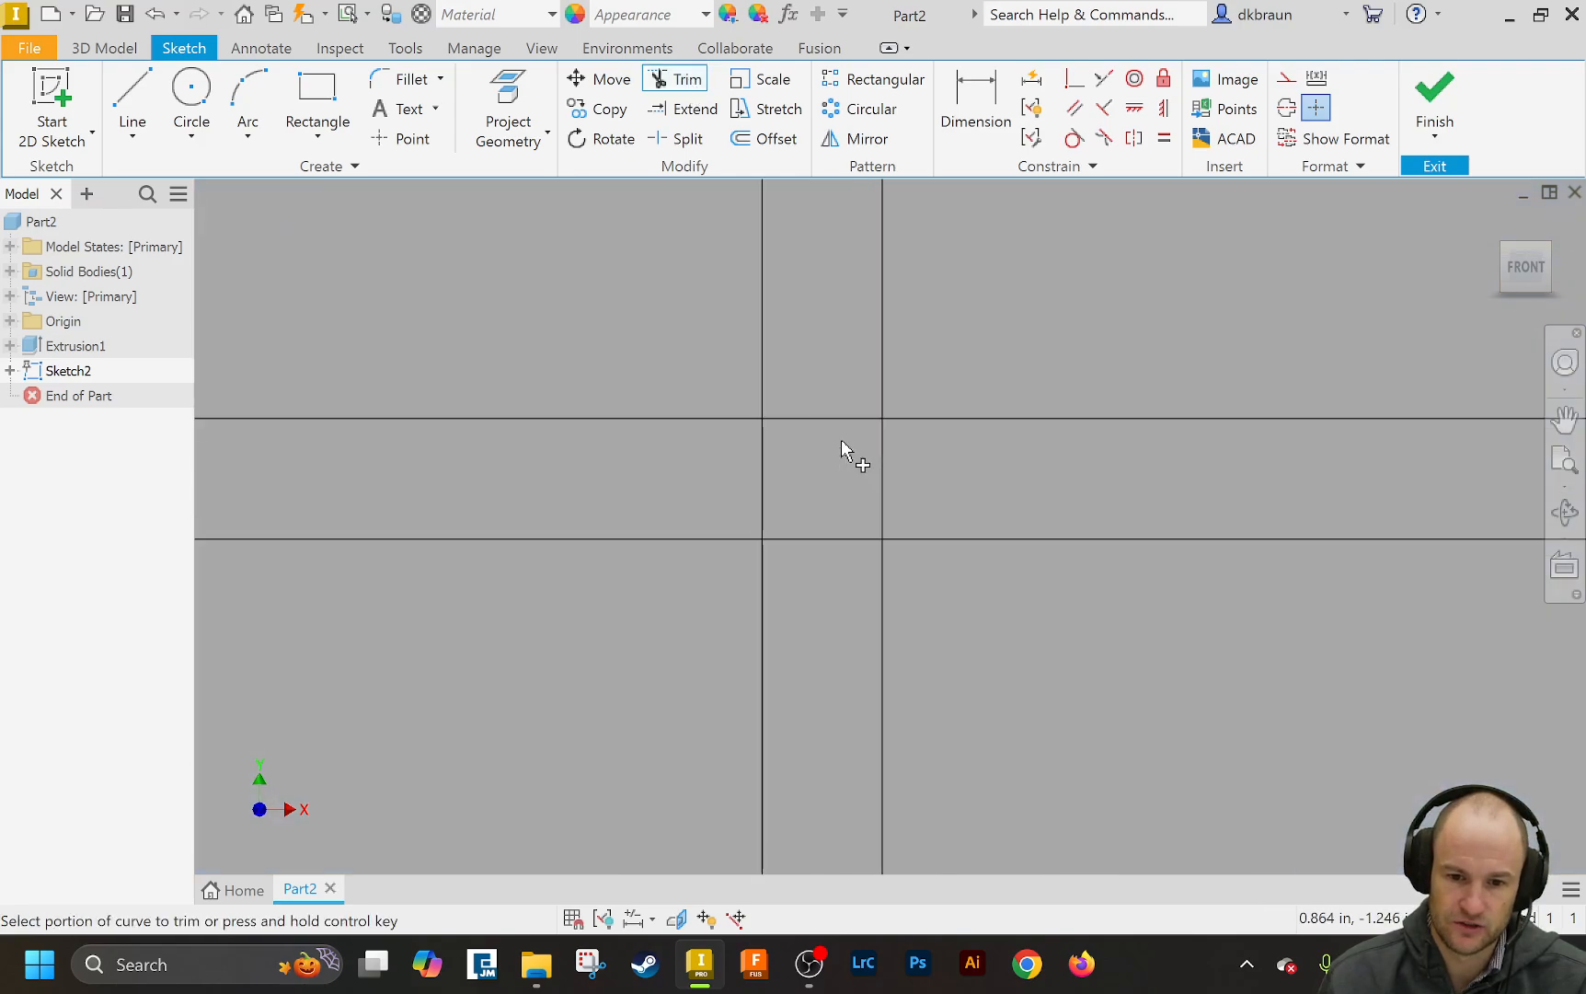
pyautogui.scroll(-6, 838, 422)
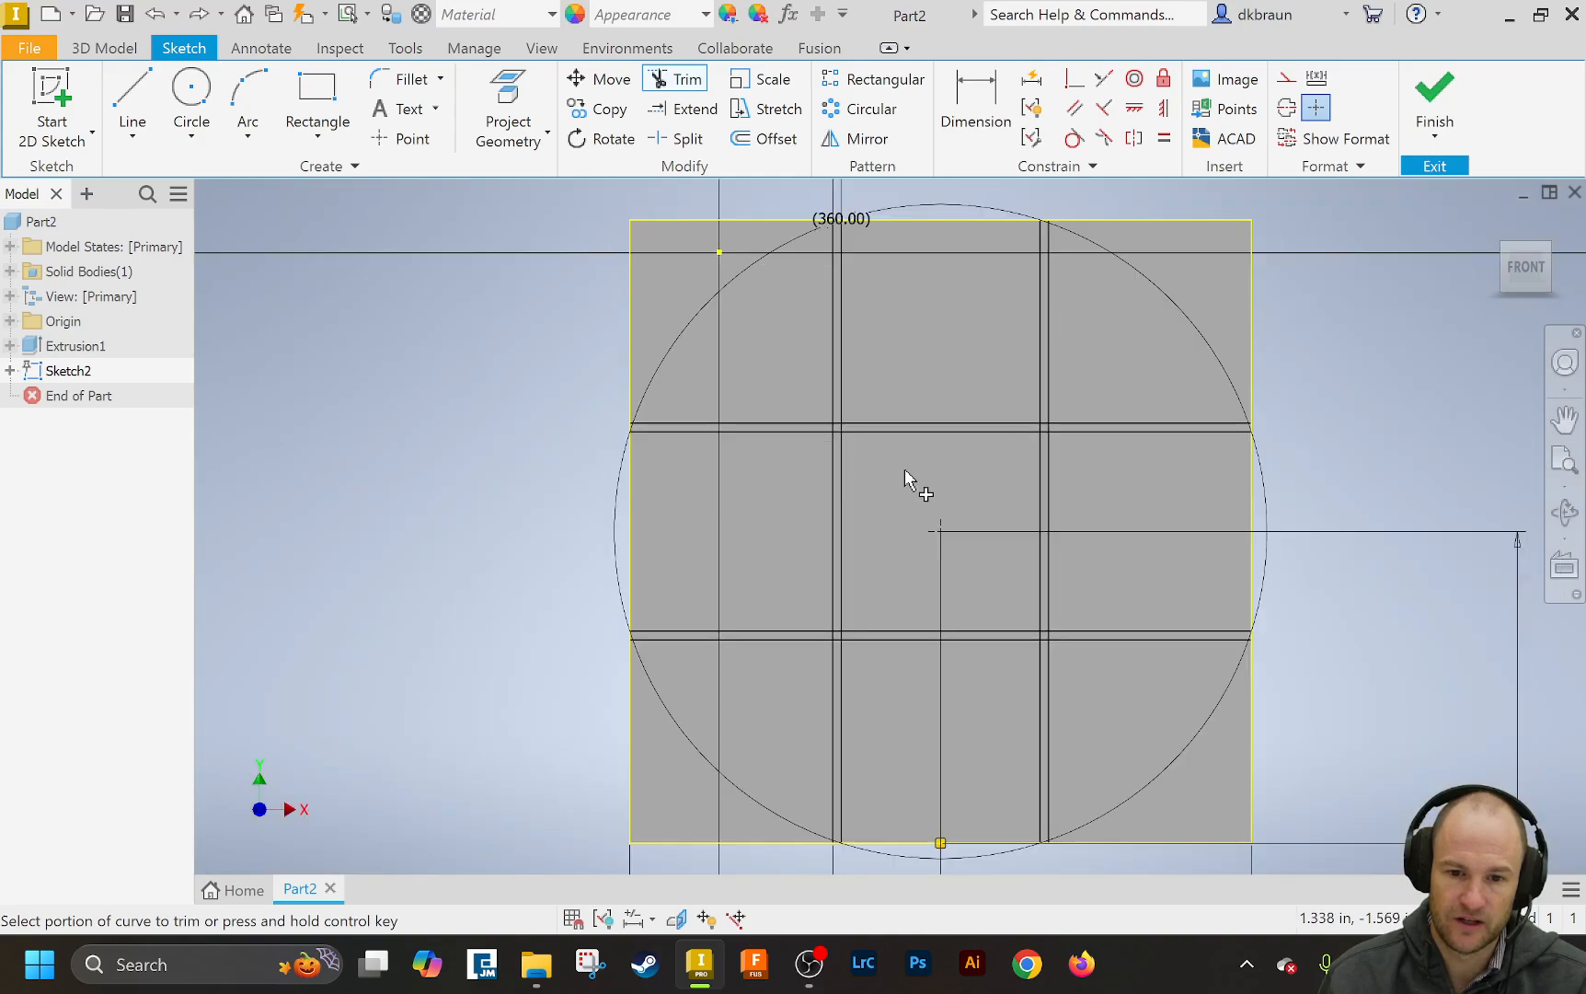
# - Finish the sketch and select the left vertical strip and the strip segments meeting at the upper-right crossing as extrusion profiles
pyautogui.click(1453, 96)
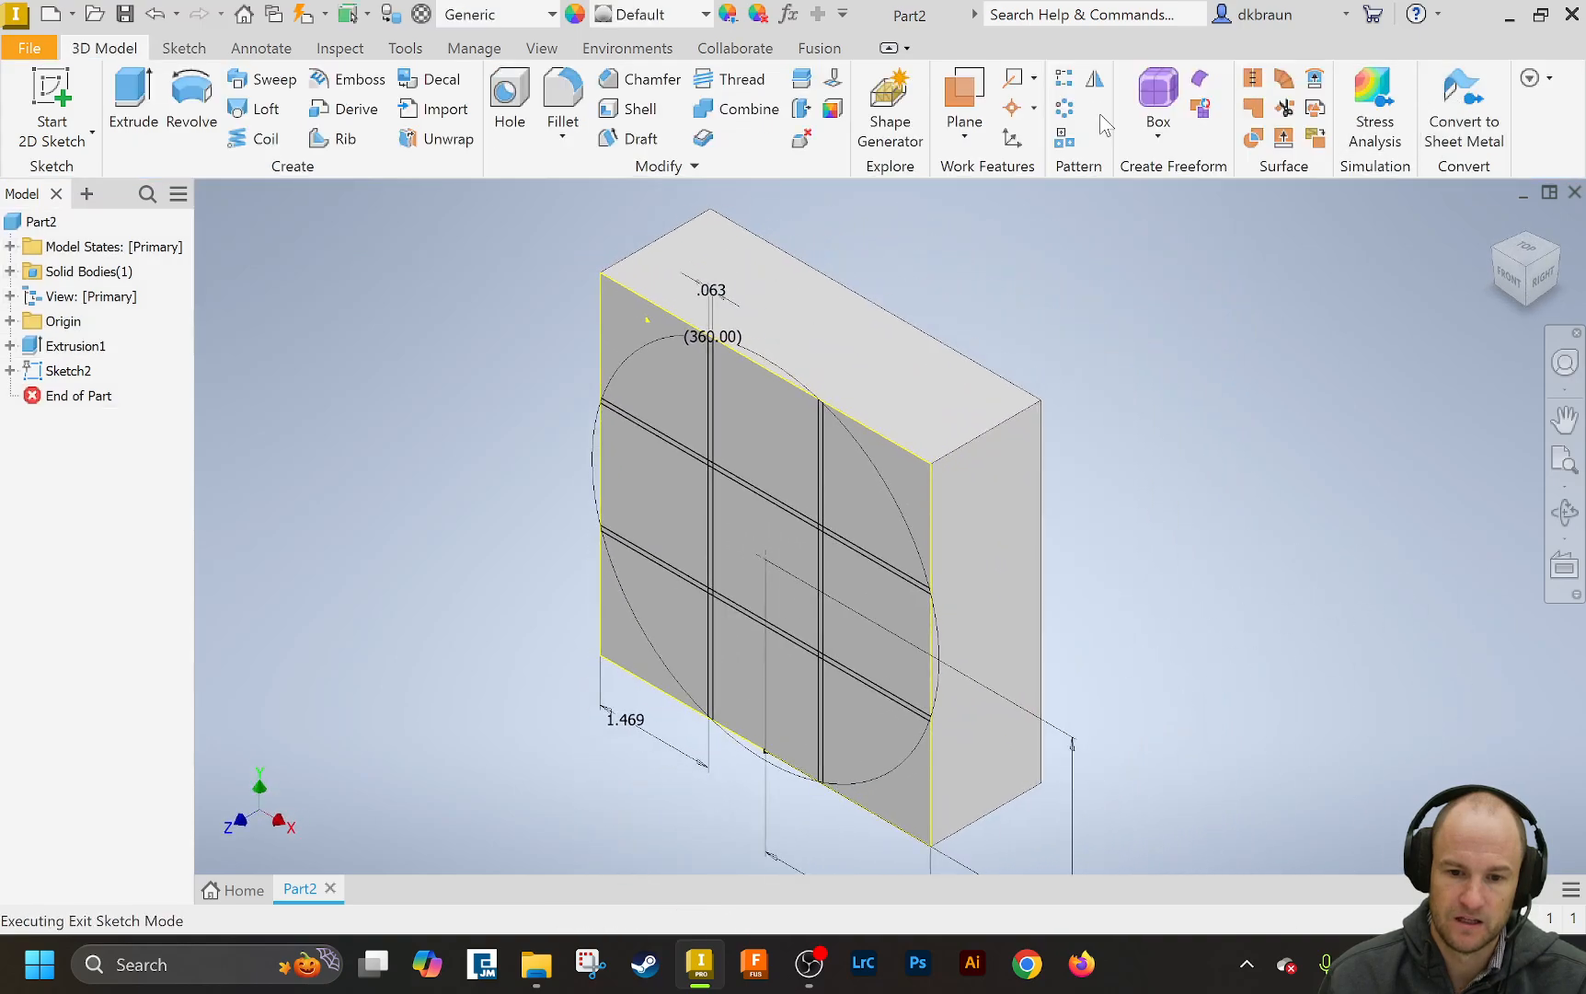
pyautogui.click(149, 96)
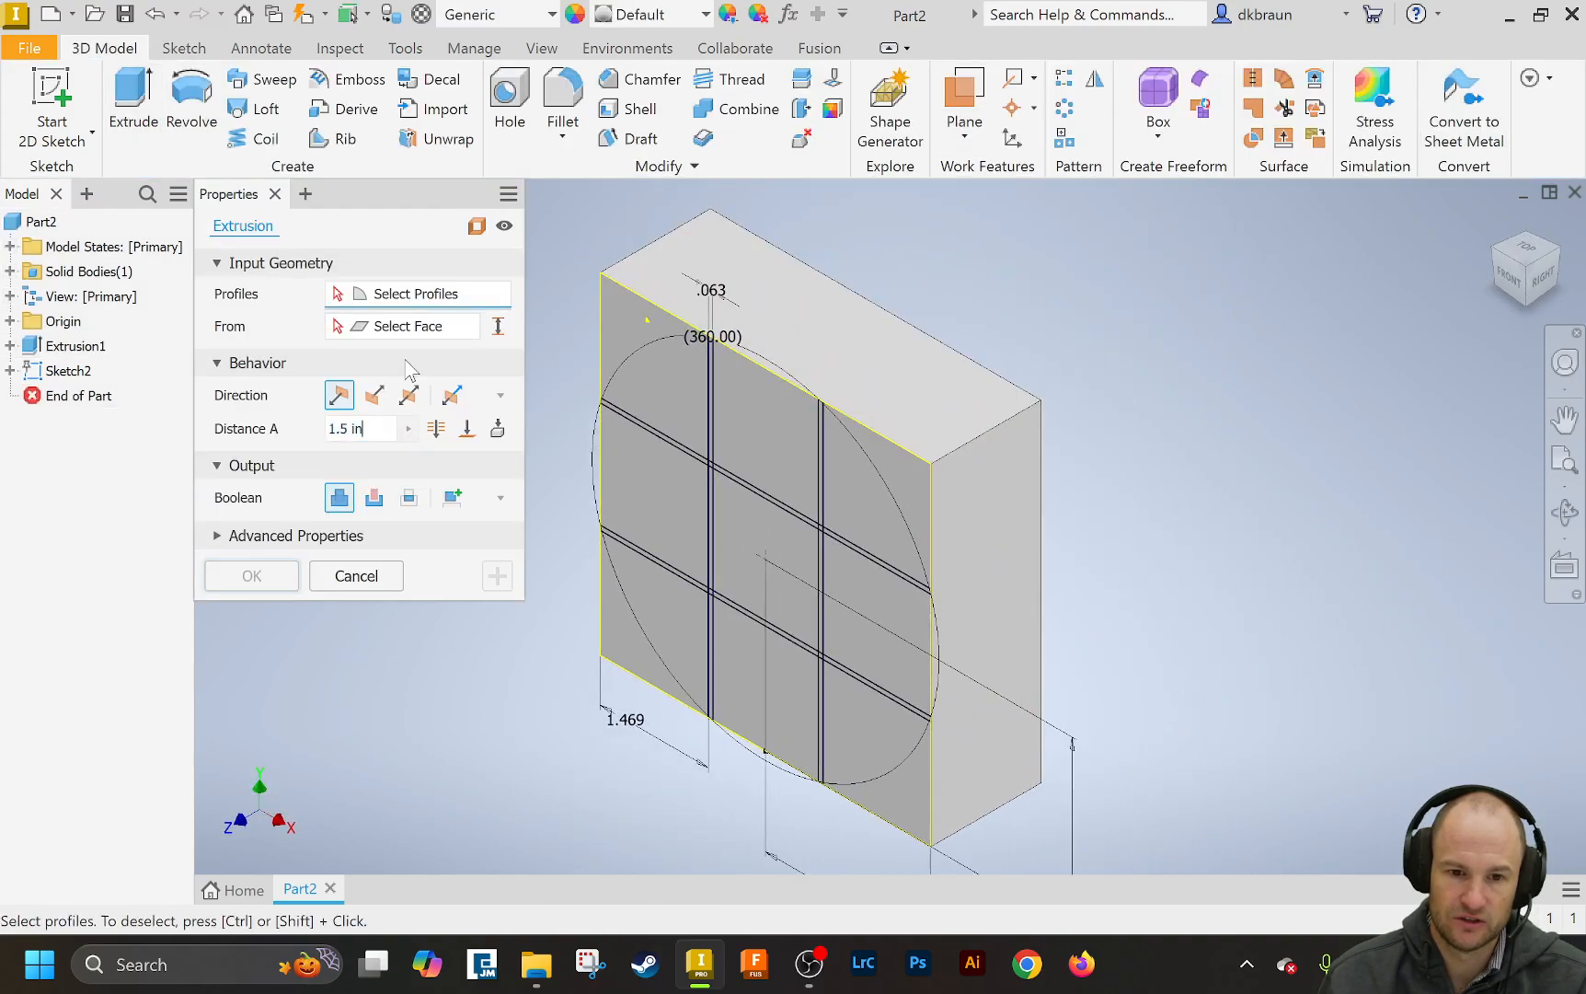
pyautogui.scroll(5, 707, 474)
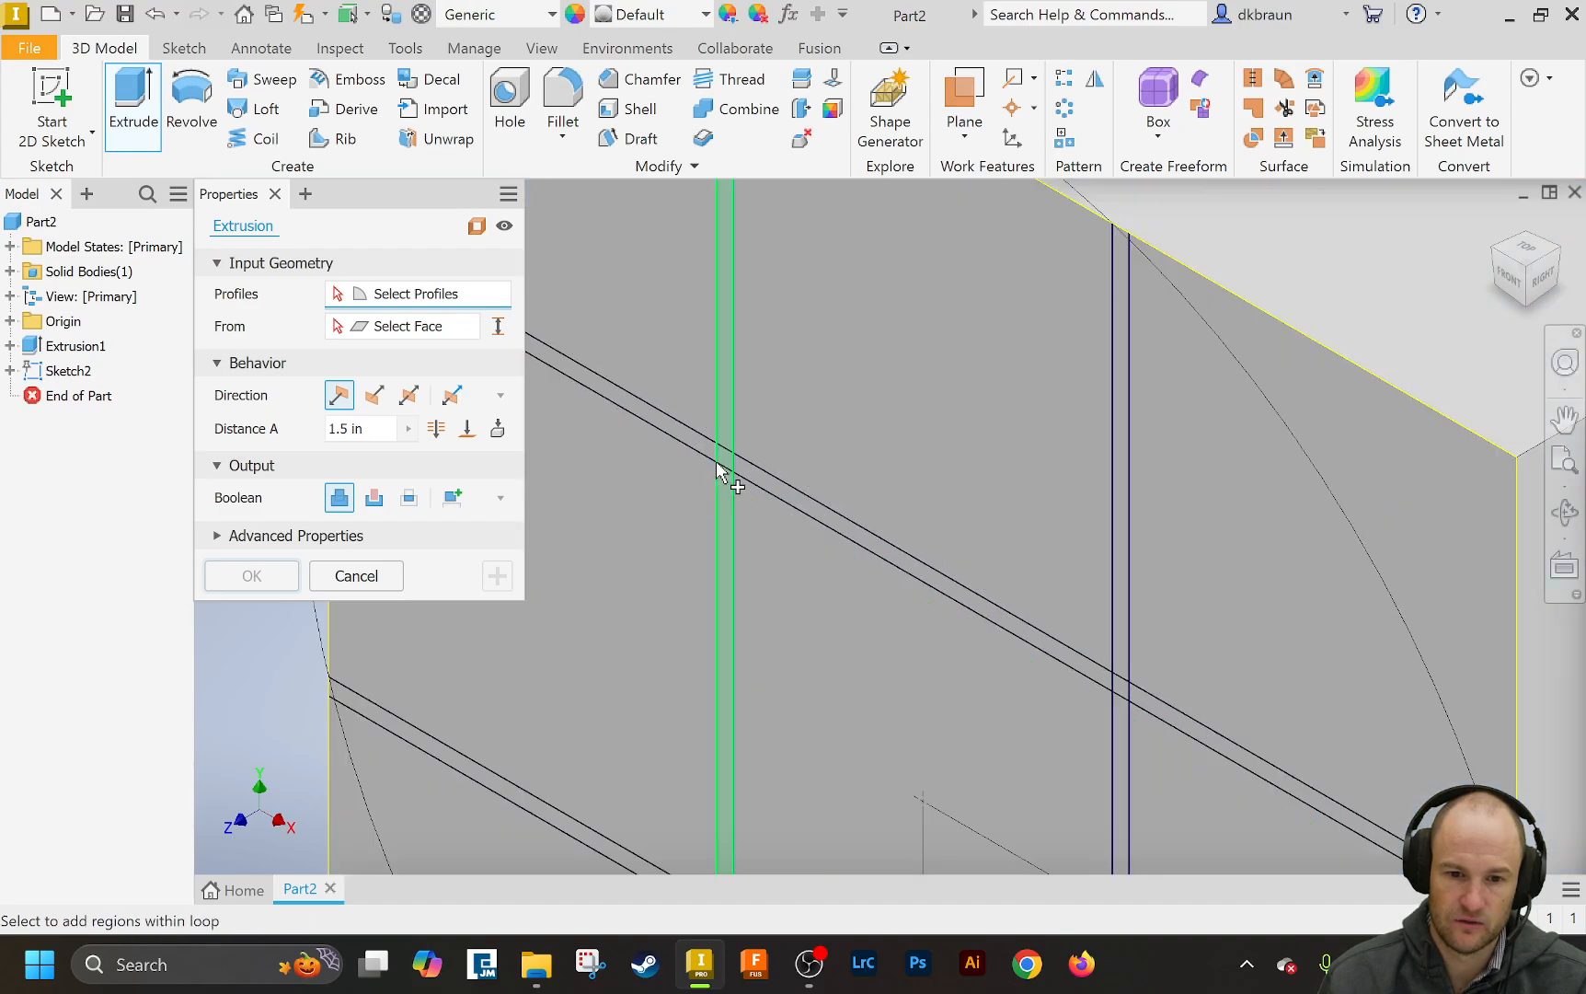
pyautogui.click(722, 471)
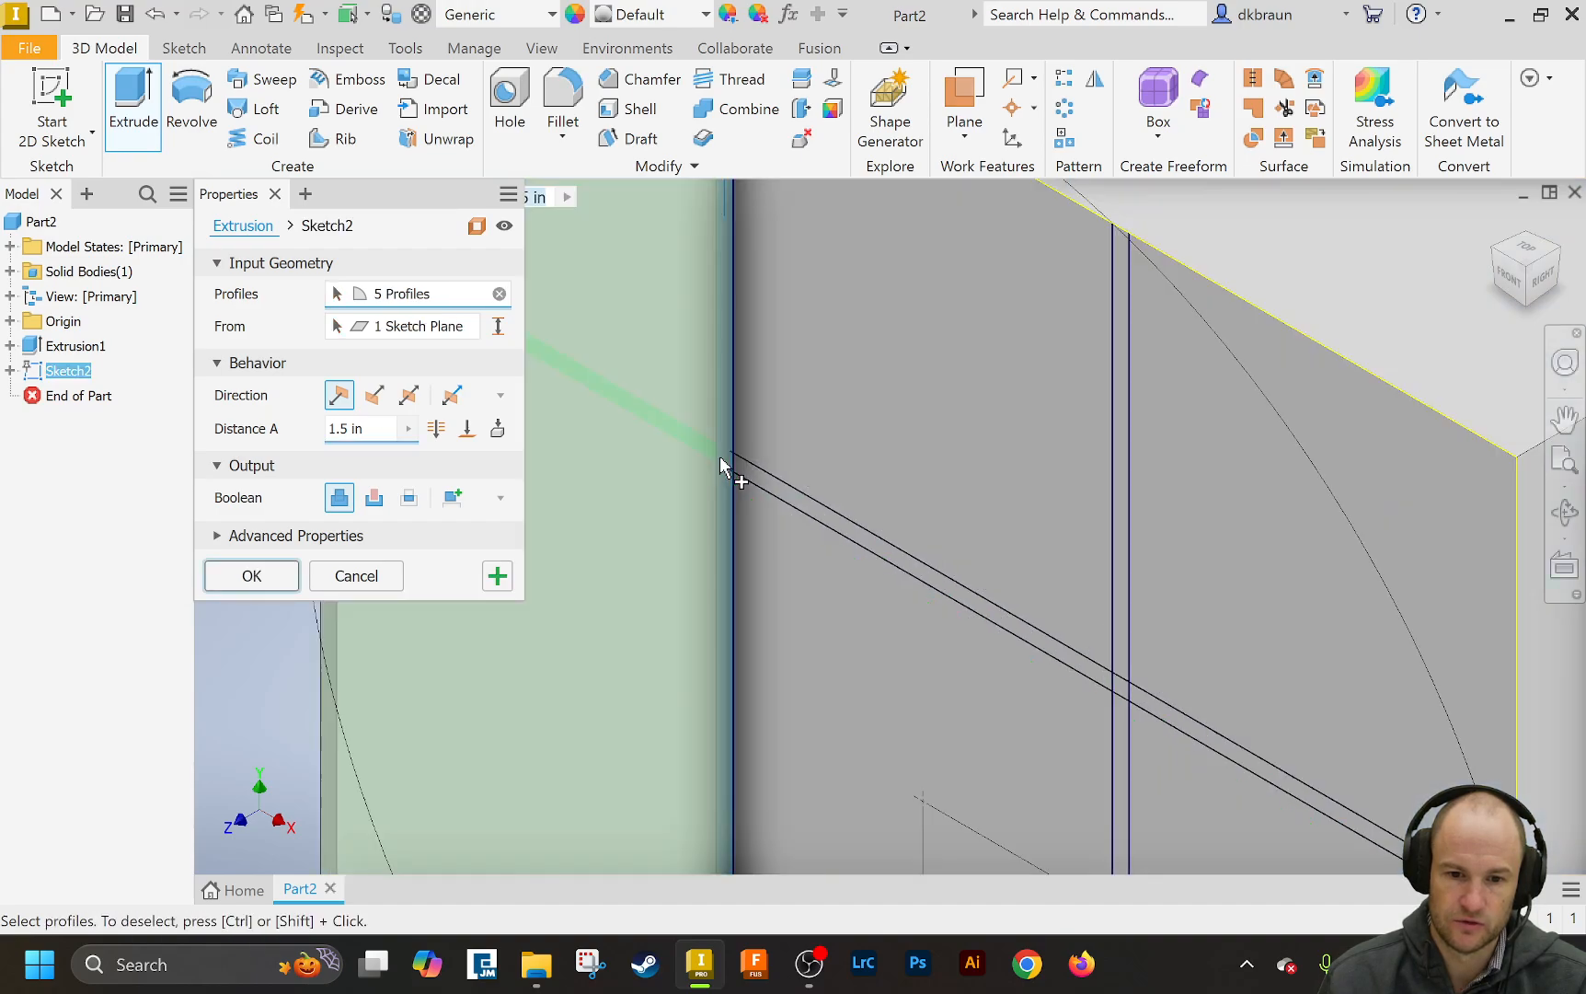
pyautogui.click(770, 486)
pyautogui.click(1119, 692)
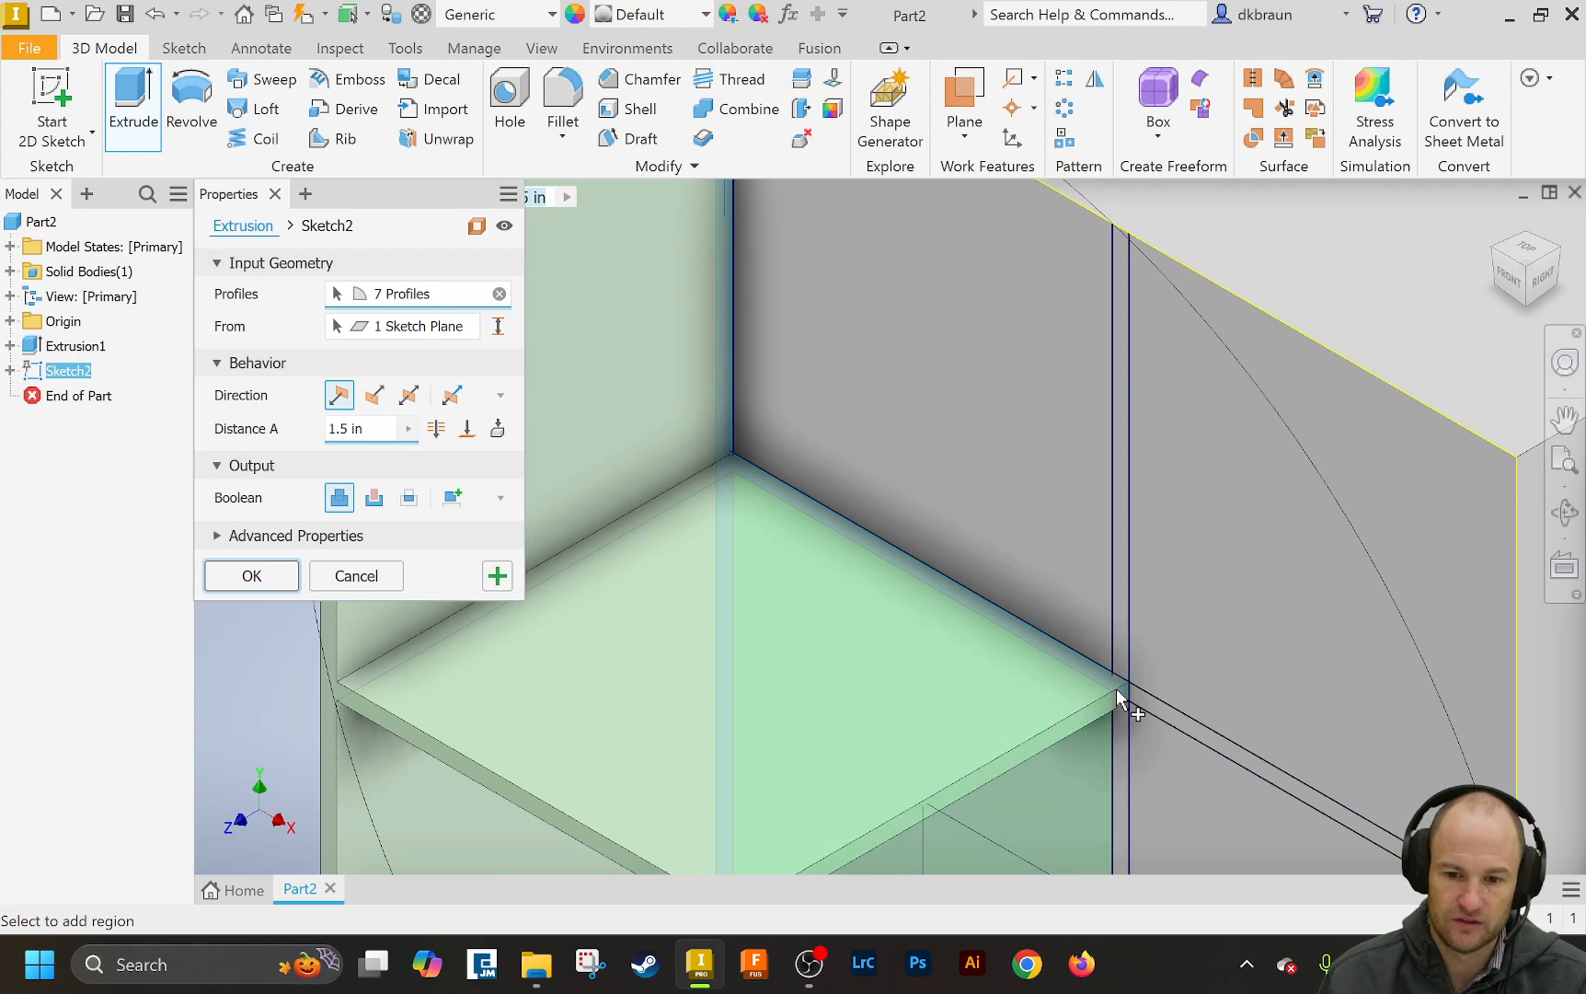
pyautogui.click(1137, 665)
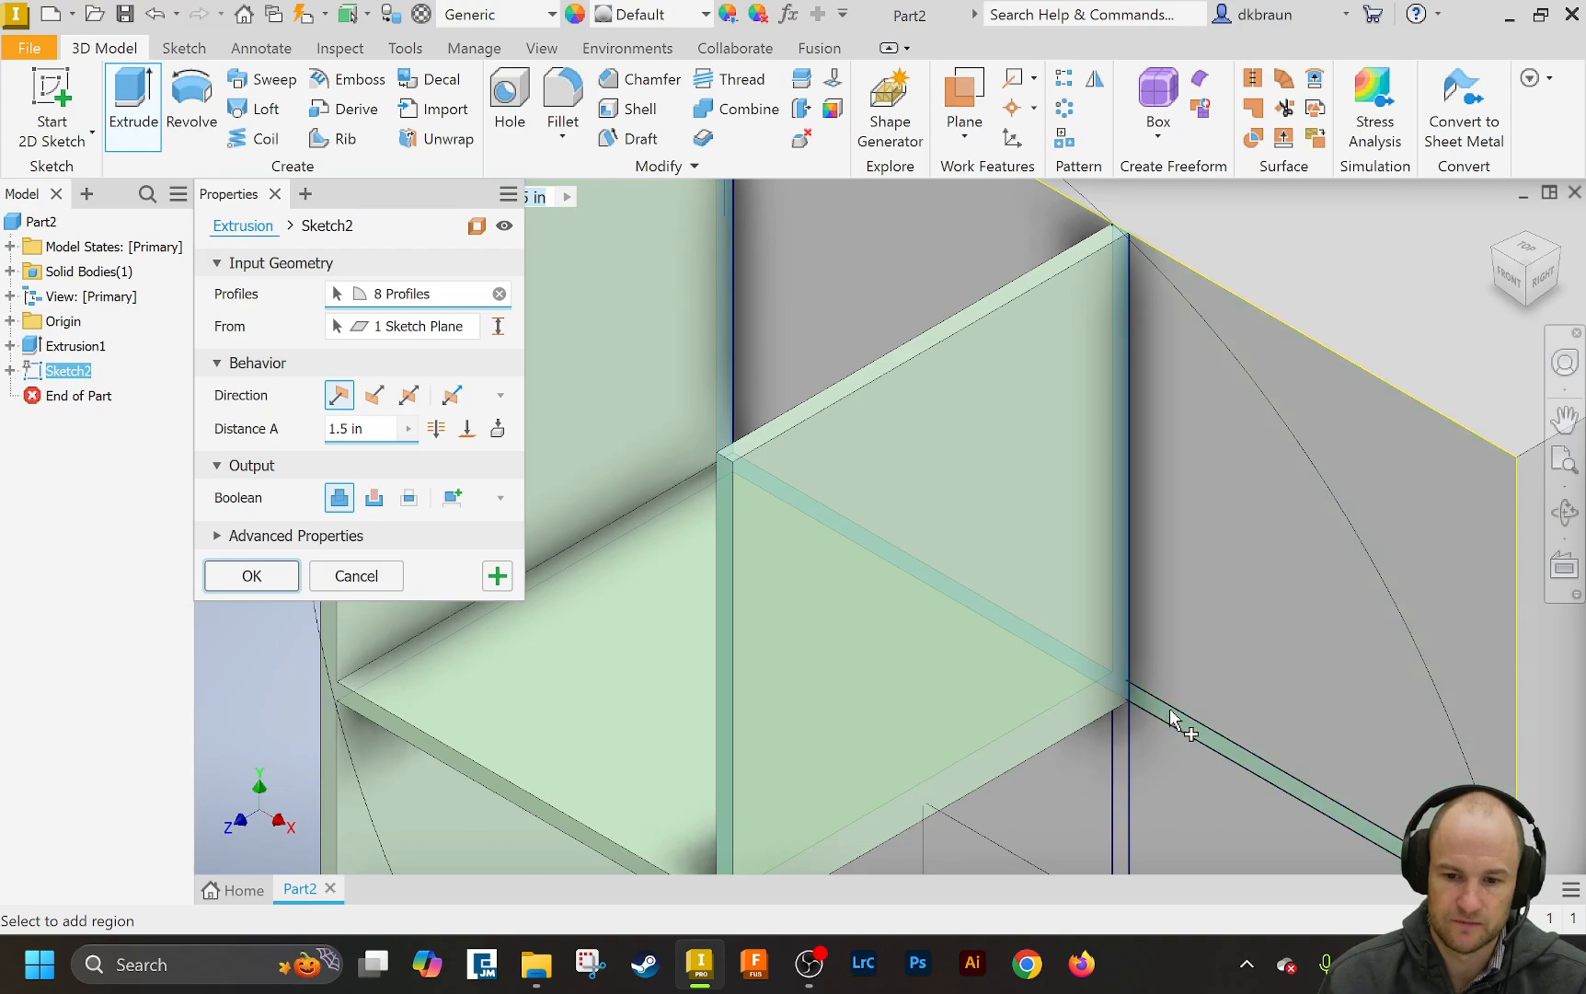
pyautogui.click(1143, 733)
pyautogui.click(1125, 740)
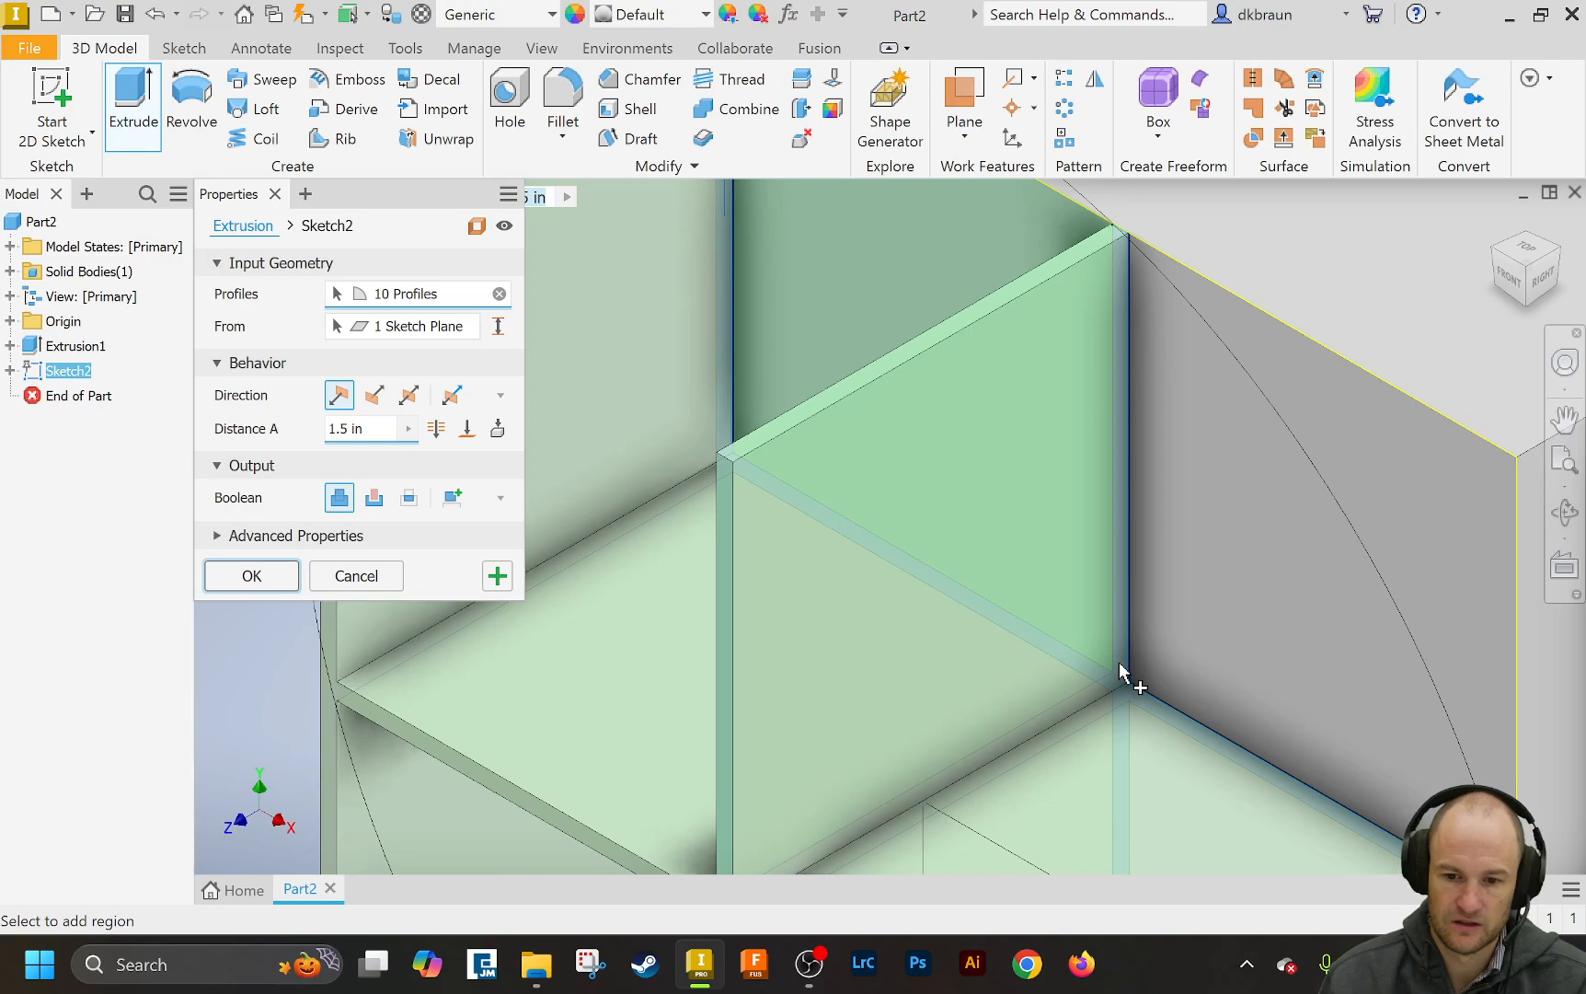
# - Add the left outer segments of both horizontal strips to the extrusion profiles
pyautogui.scroll(-3, 1126, 685)
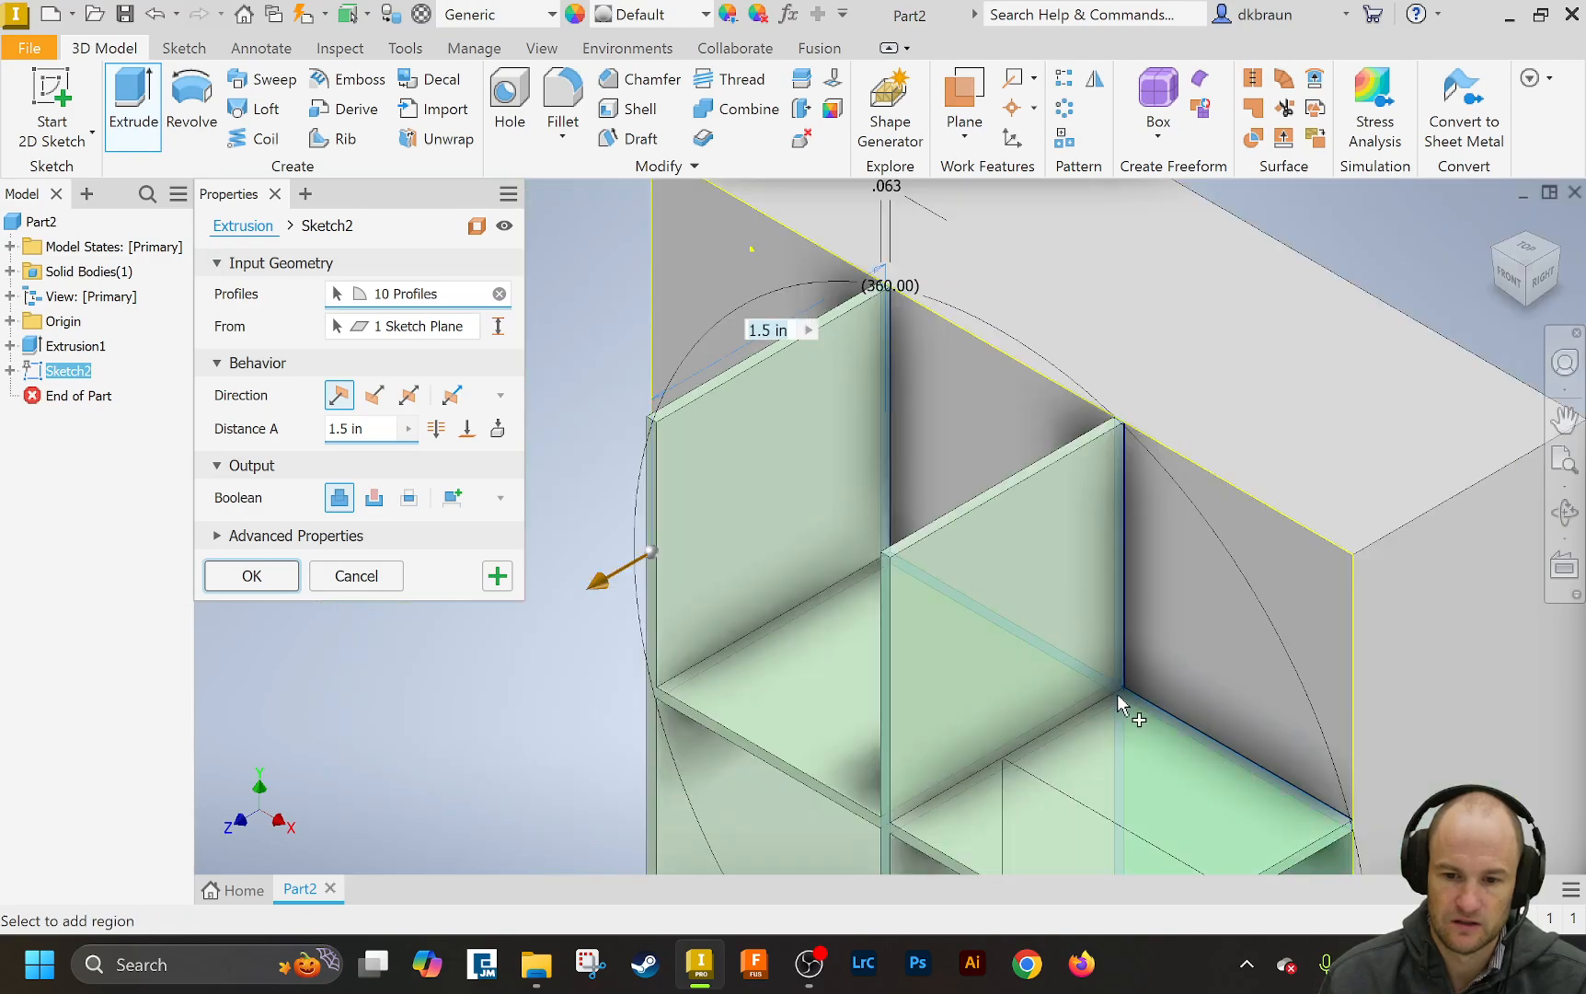
pyautogui.click(1500, 257)
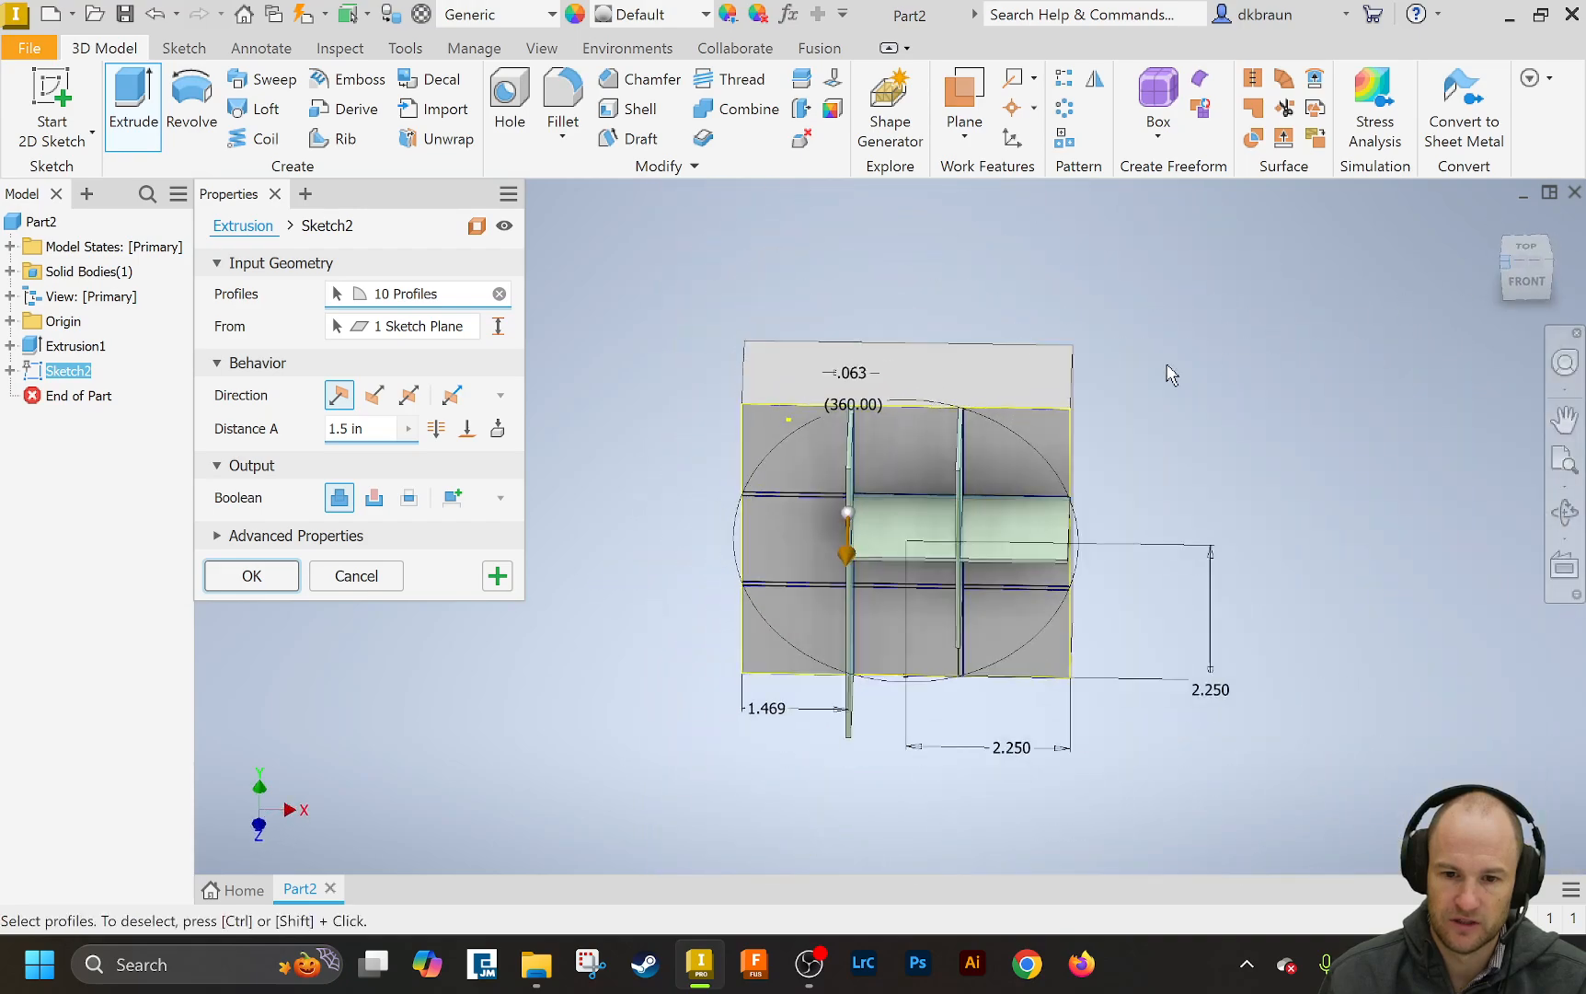
pyautogui.scroll(-4, 822, 549)
pyautogui.scroll(-8, 833, 556)
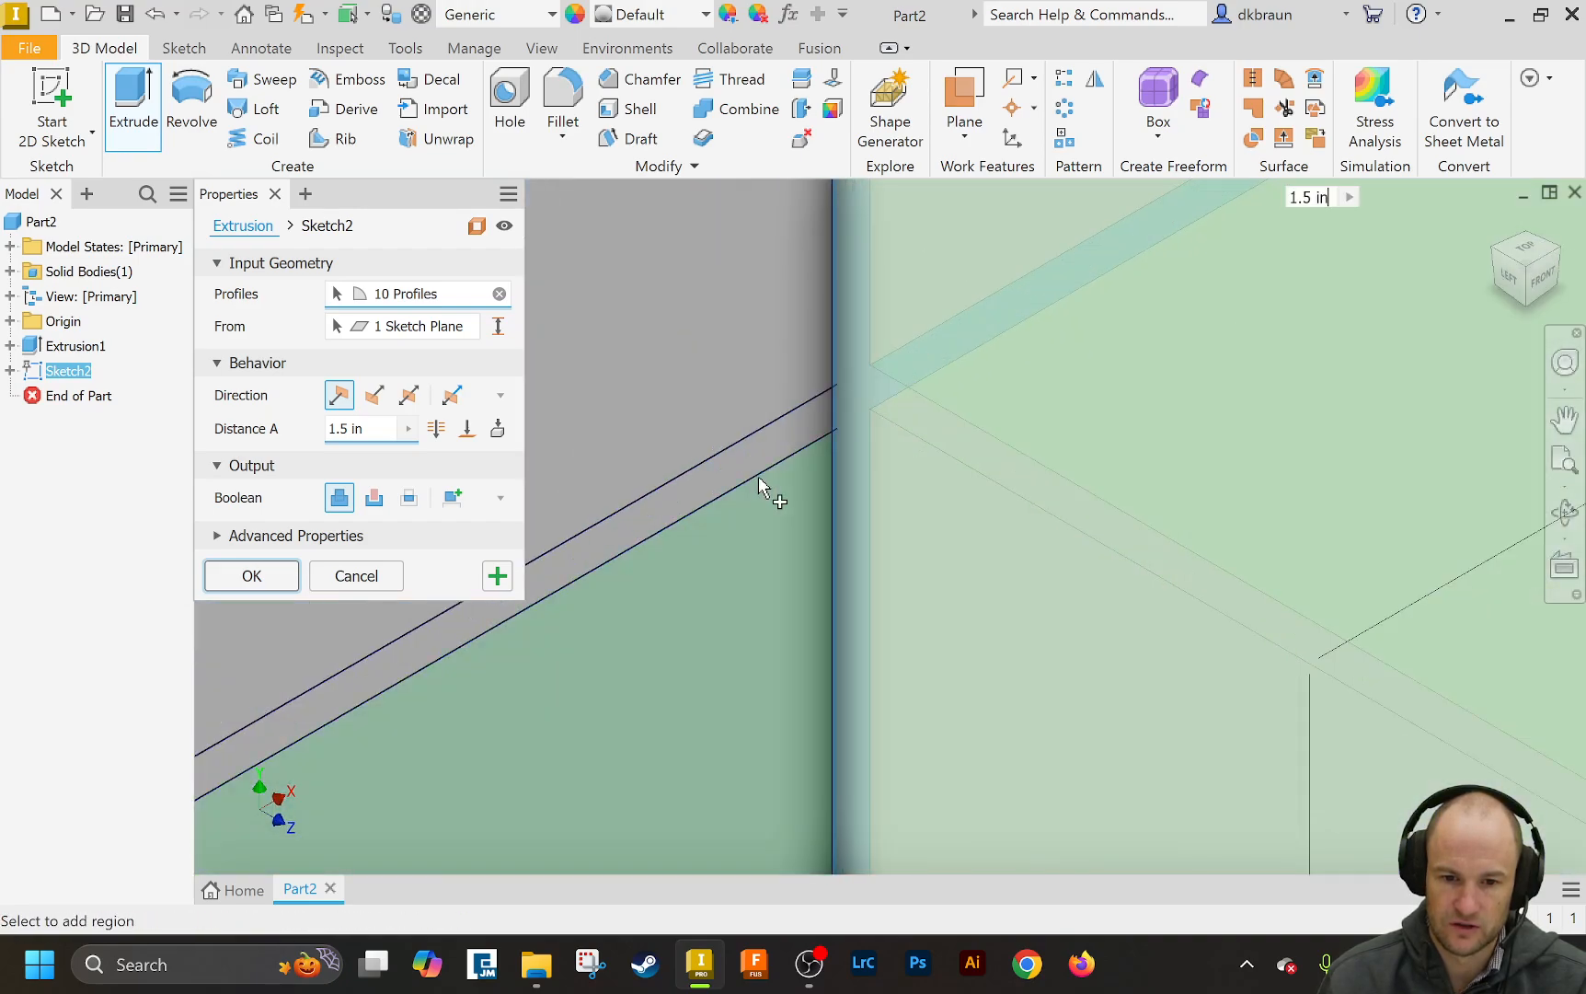
pyautogui.scroll(-4, 758, 476)
pyautogui.click(786, 449)
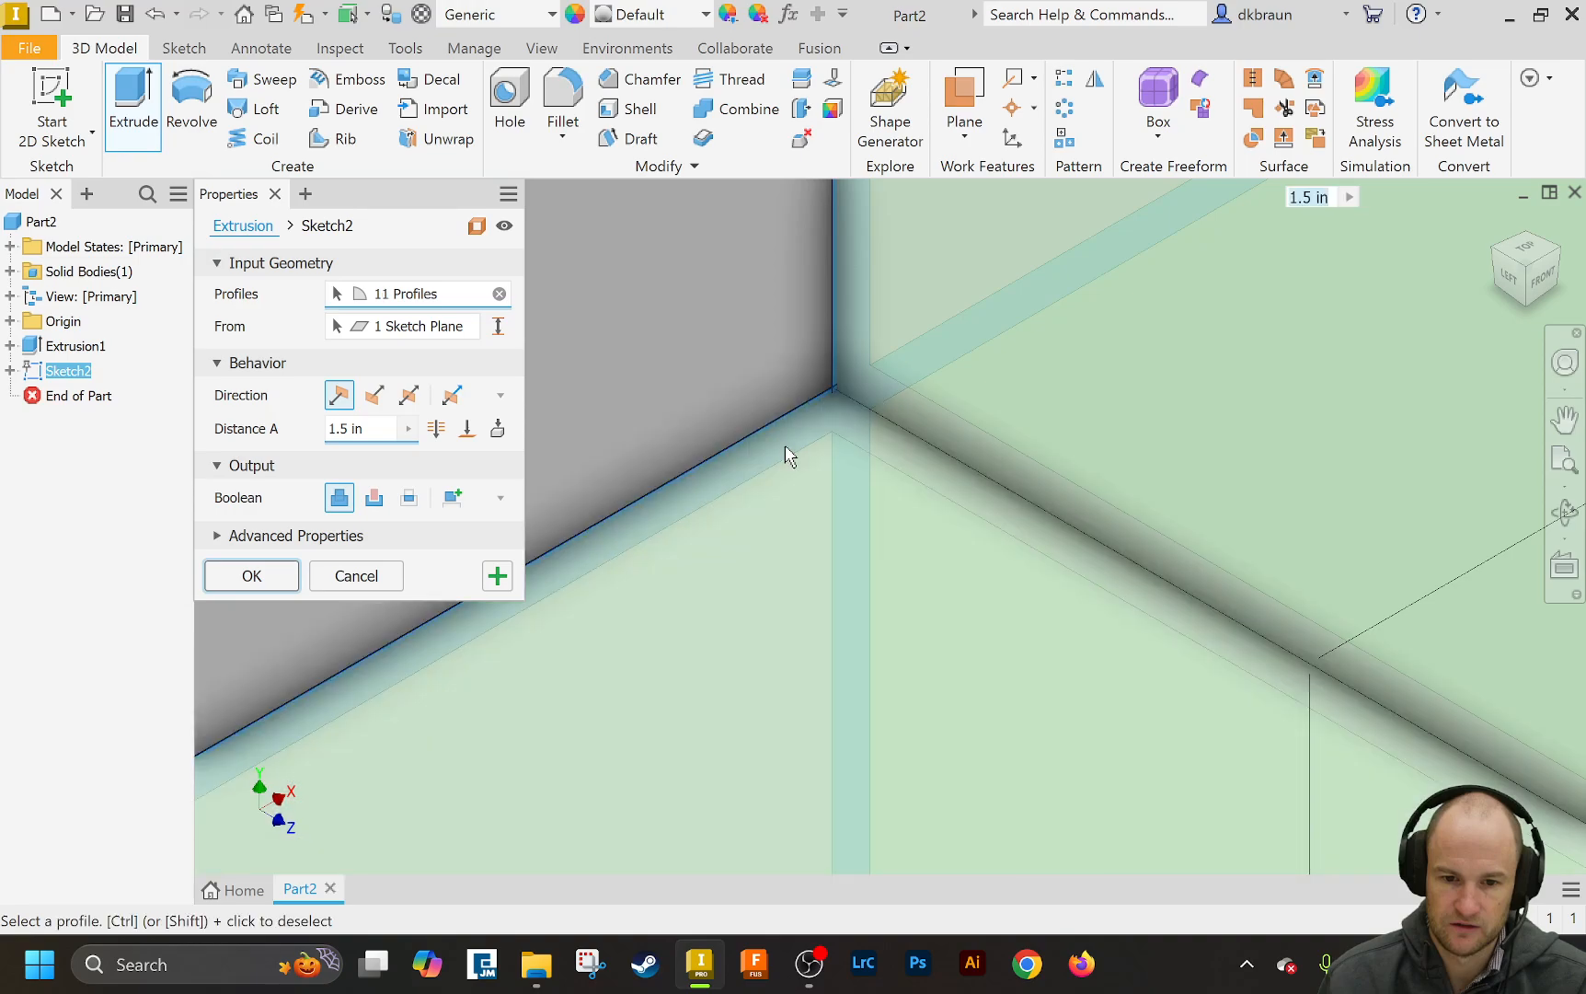
pyautogui.scroll(4, 918, 570)
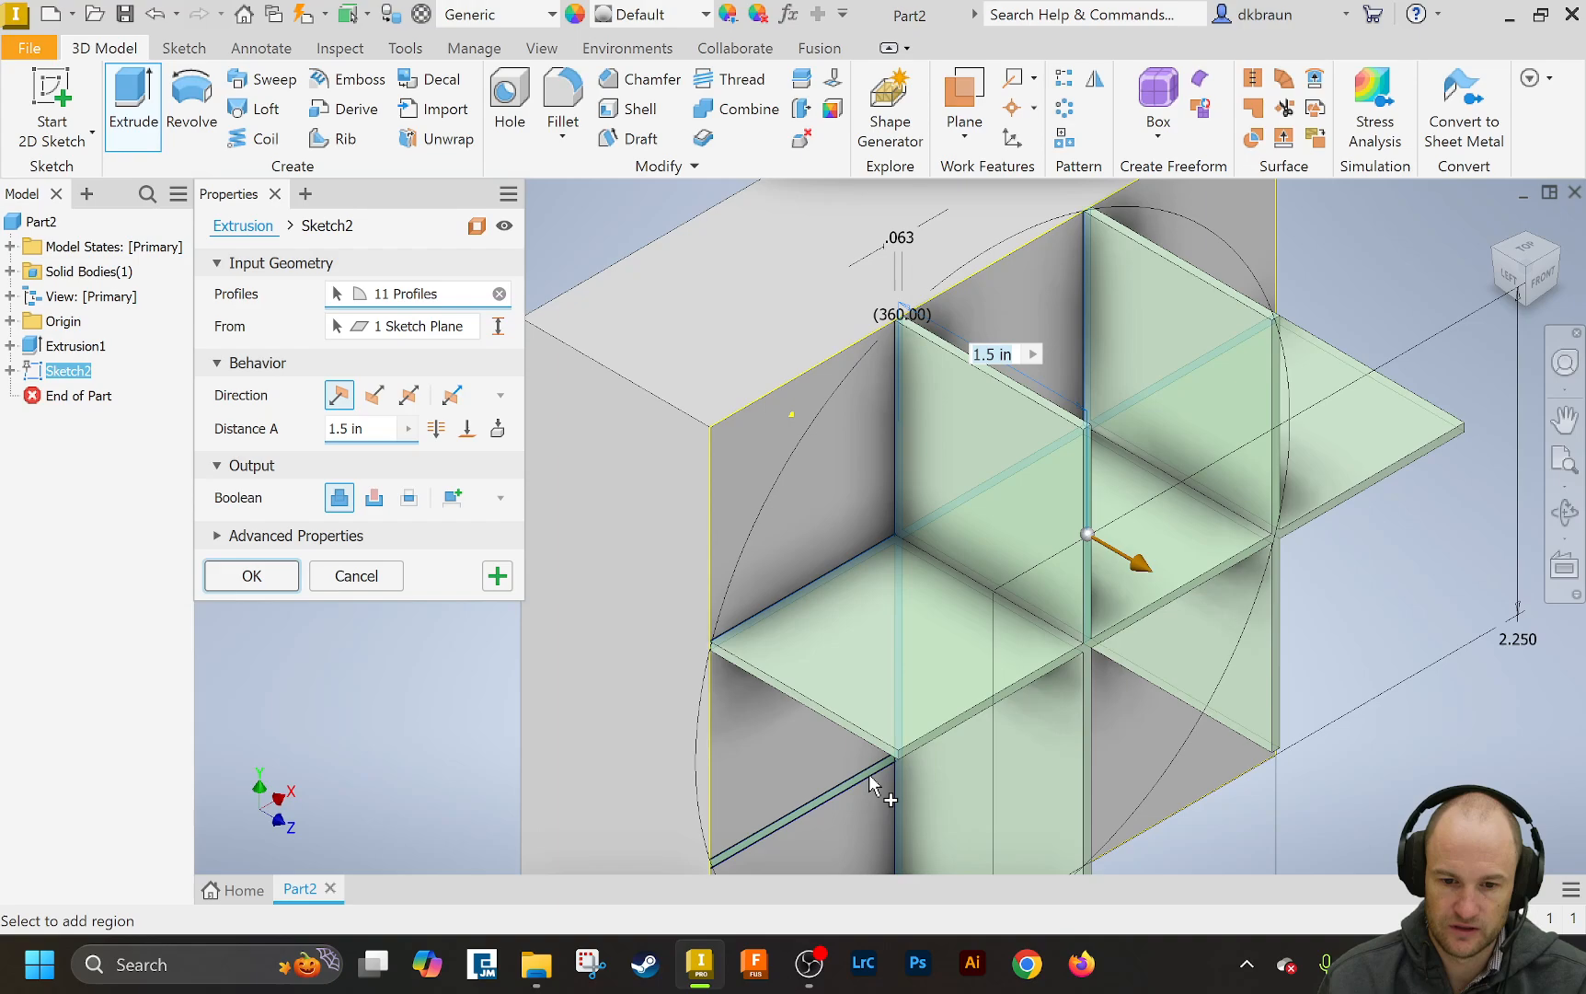
pyautogui.click(872, 784)
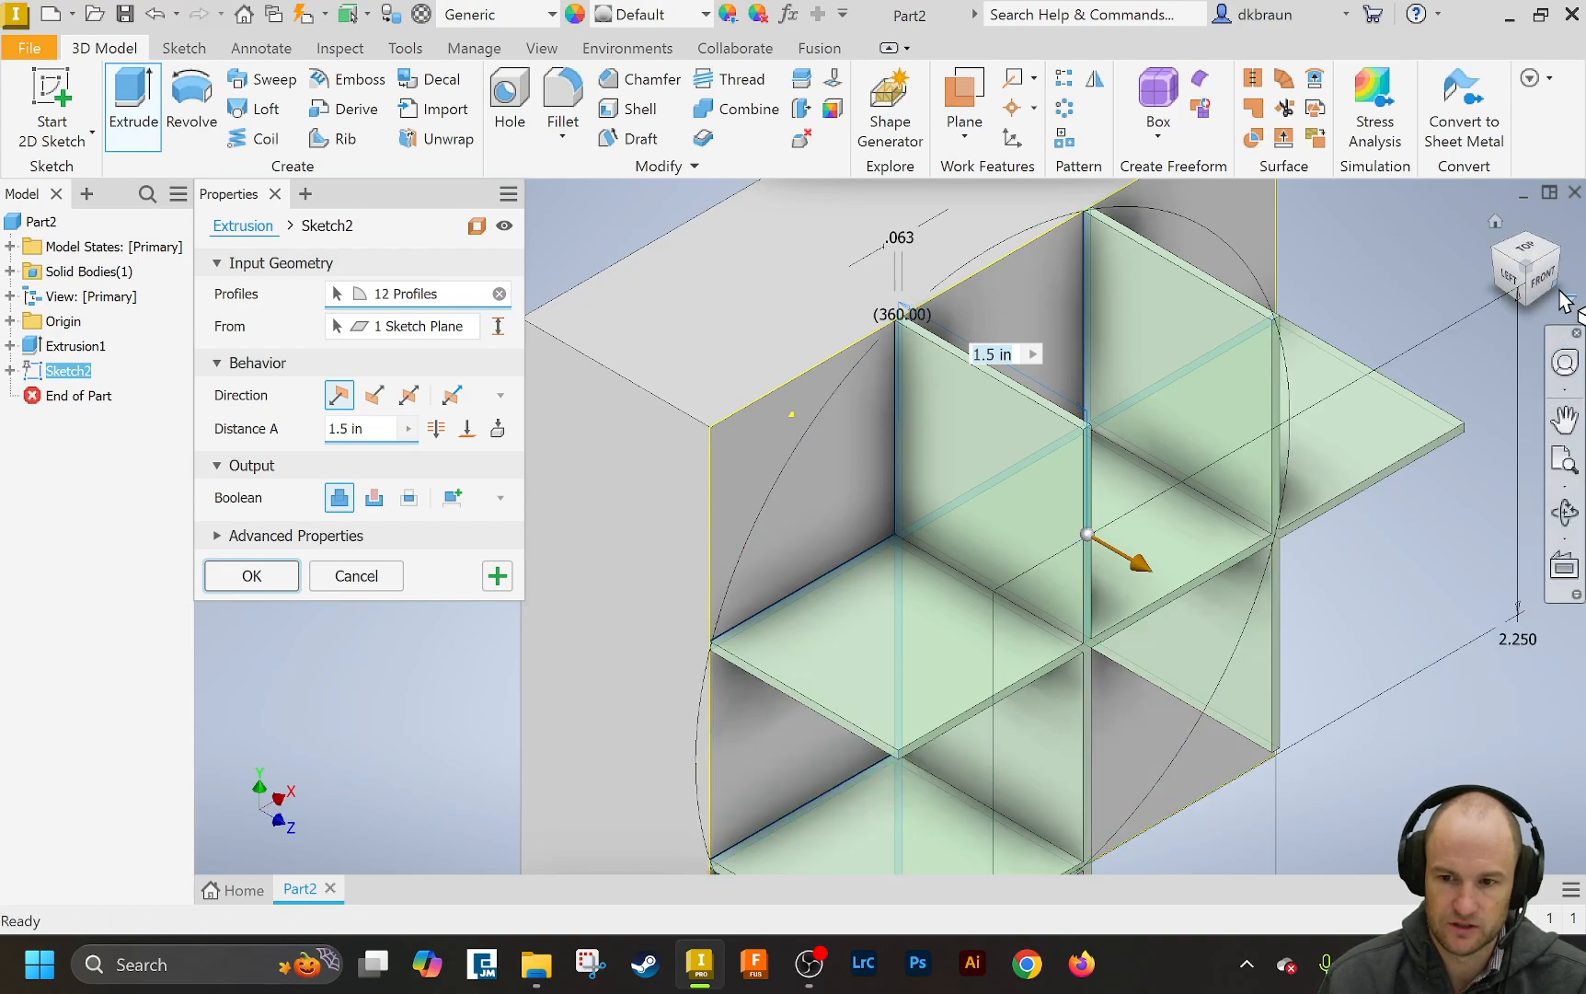
# - Add the lower horizontal strip's middle and right segments, the lower-right crossing and the right vertical strip's bottom segment to the extrusion profiles
pyautogui.click(1565, 300)
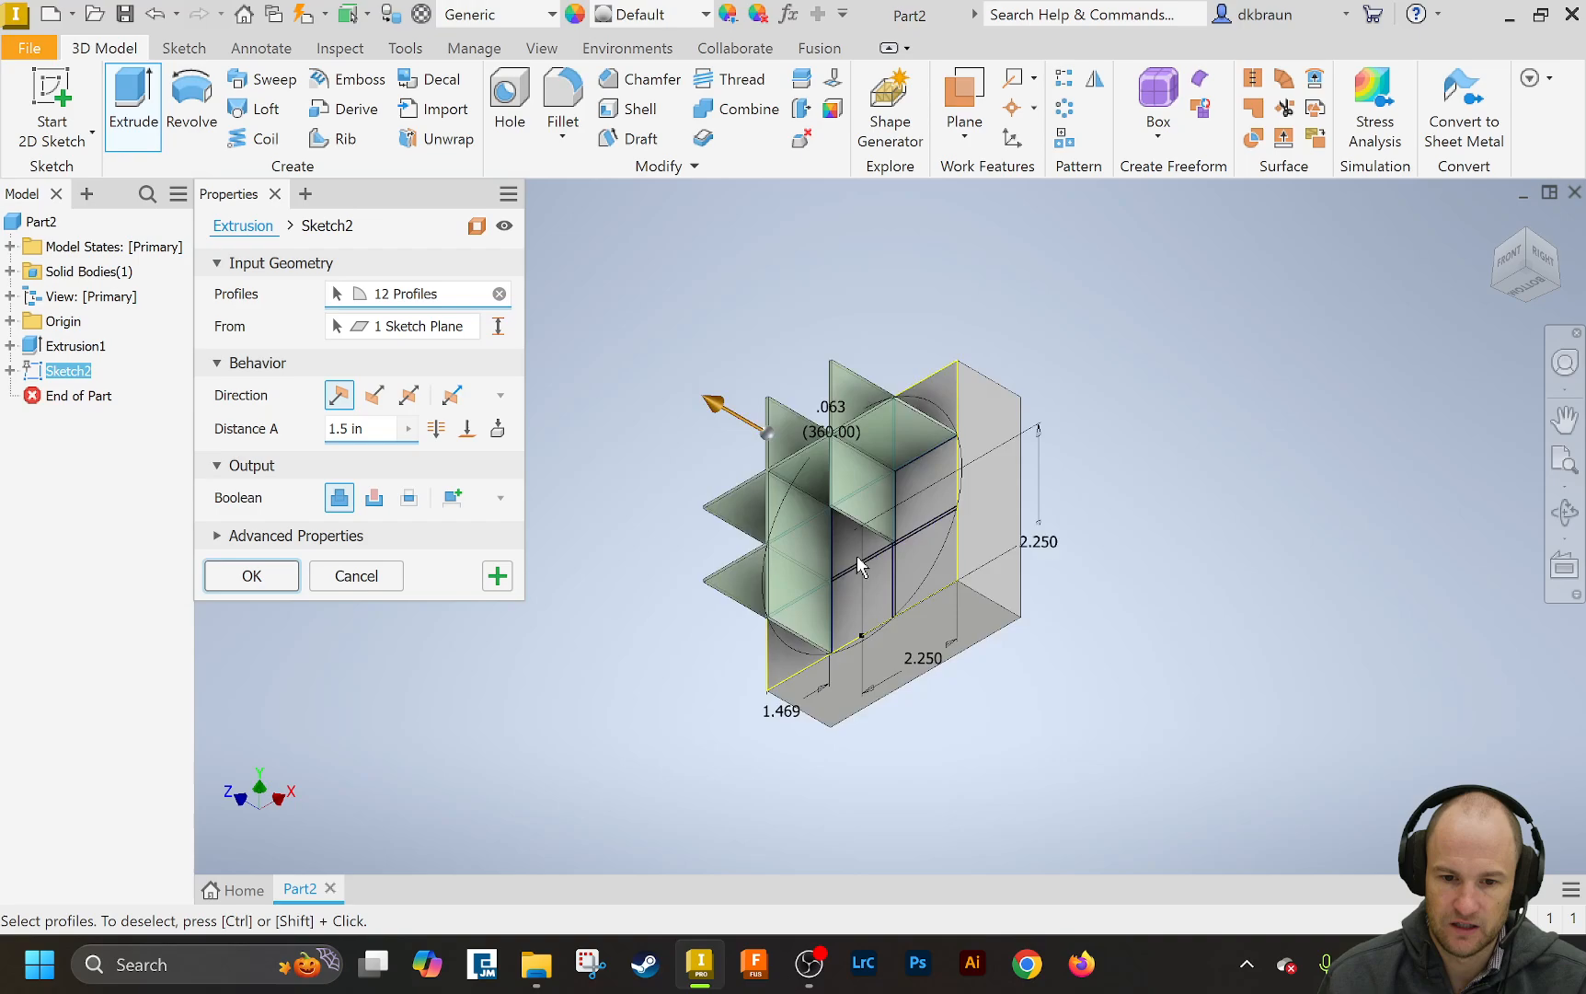
pyautogui.scroll(-10, 858, 566)
pyautogui.click(977, 638)
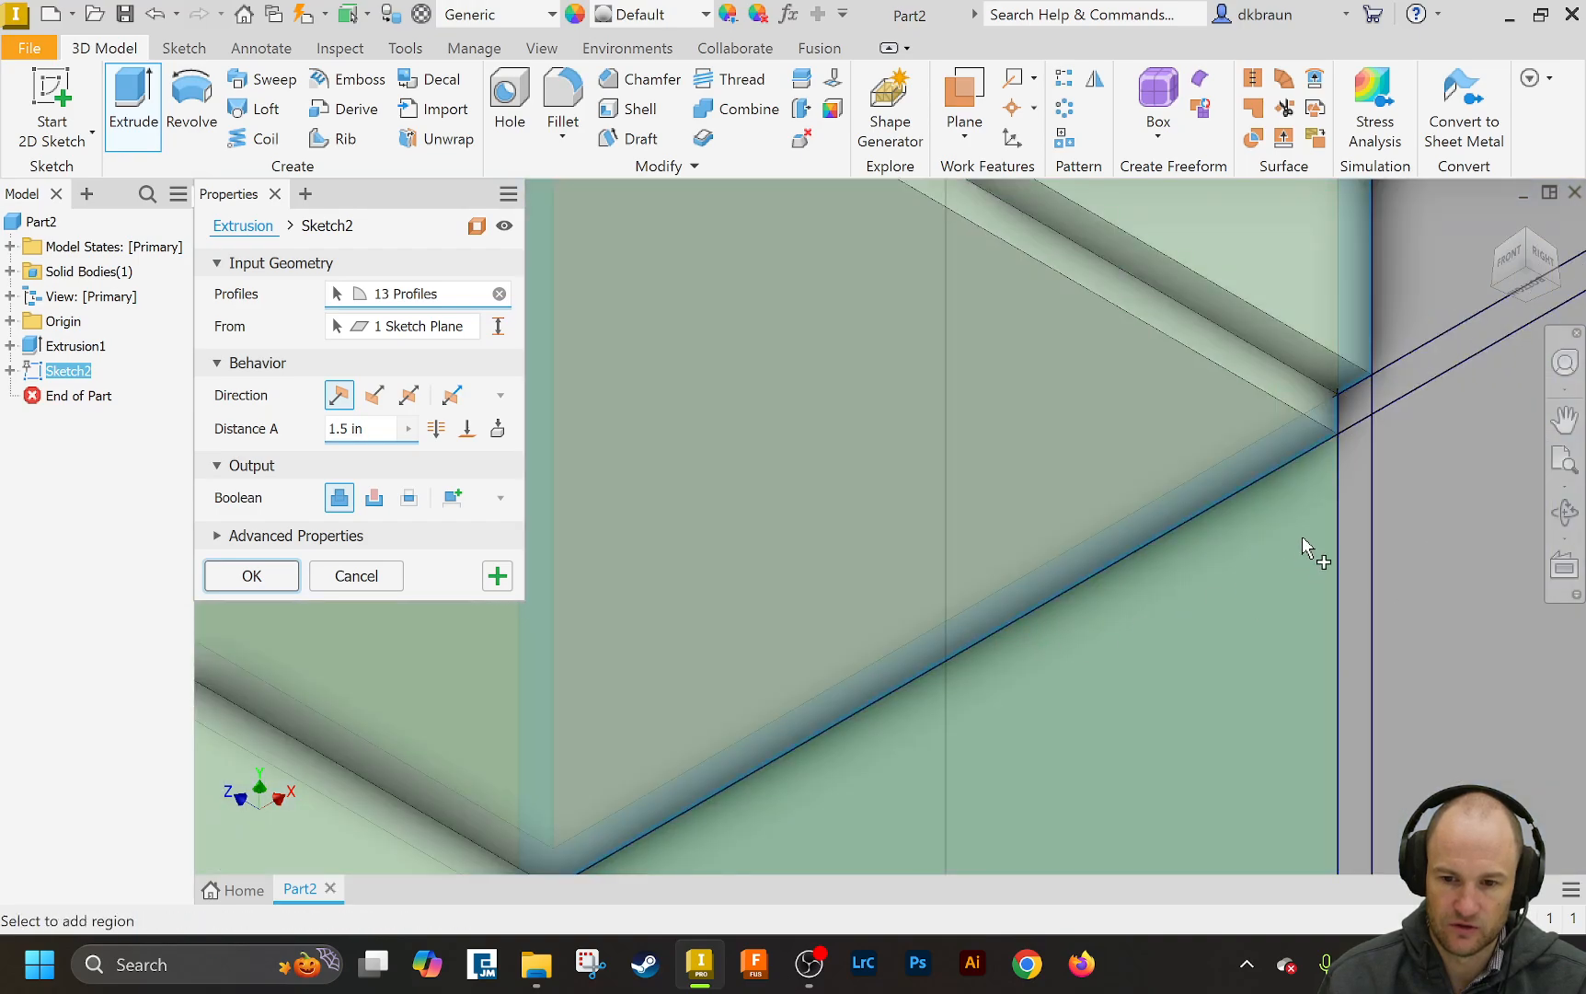
pyautogui.click(1382, 398)
pyautogui.click(1357, 441)
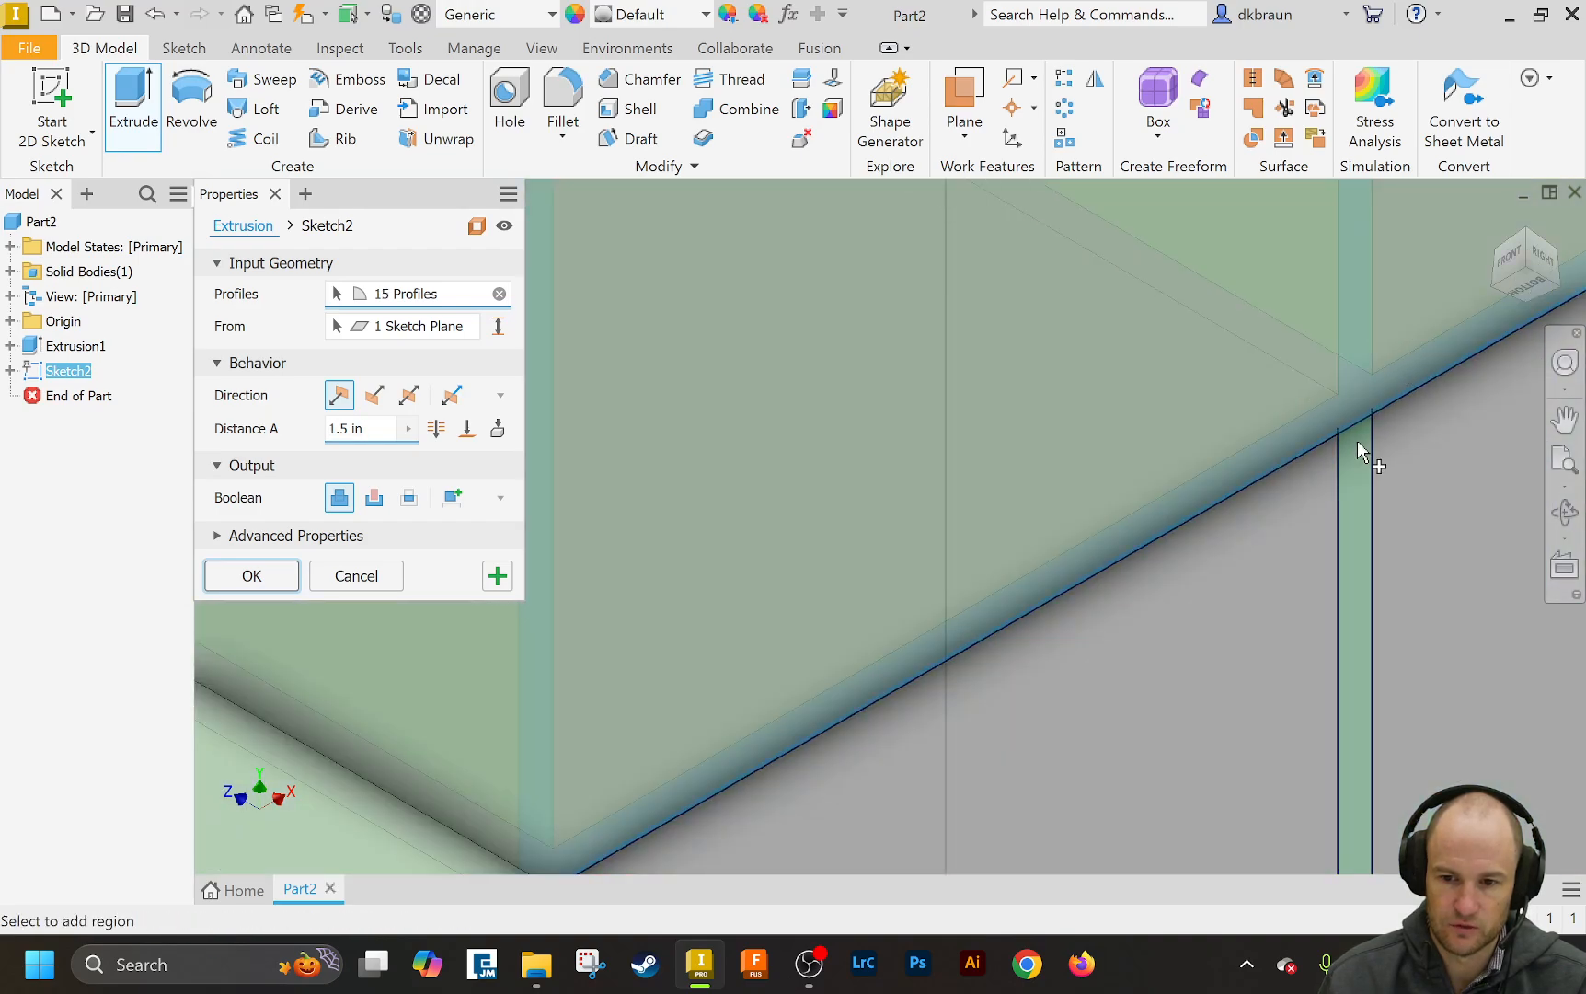
pyautogui.click(1358, 441)
# - Cut the selected grid of strips 1/16 in deep into the block's front face
pyautogui.scroll(8, 1353, 502)
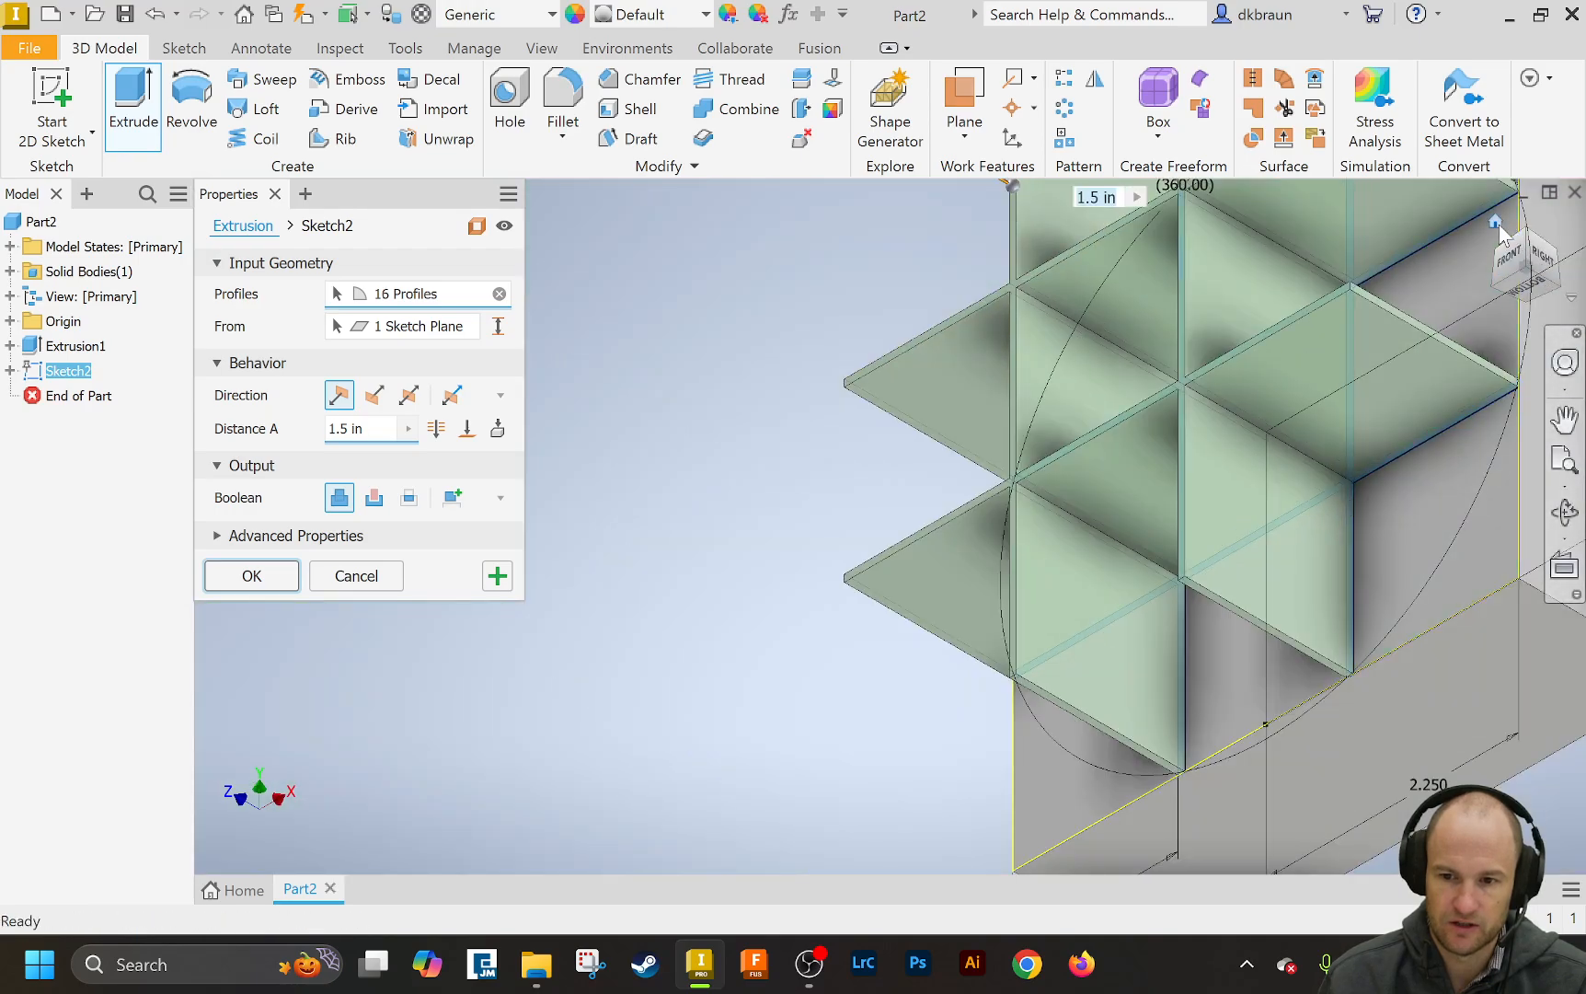
pyautogui.click(1496, 224)
pyautogui.click(1509, 262)
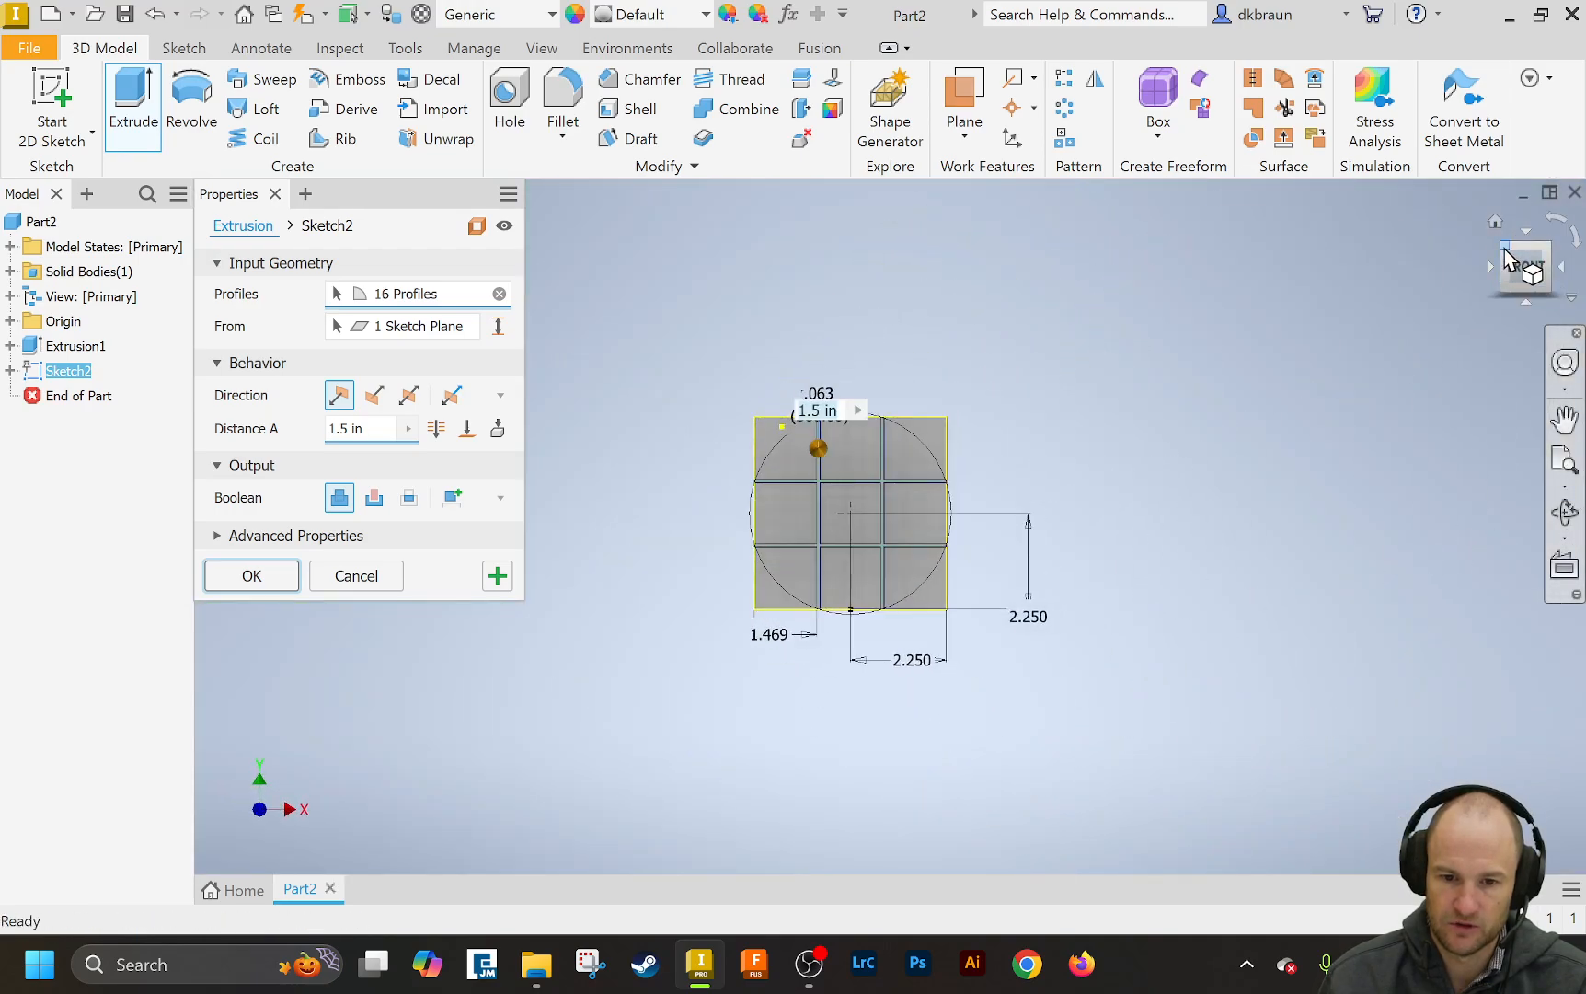
pyautogui.click(1496, 224)
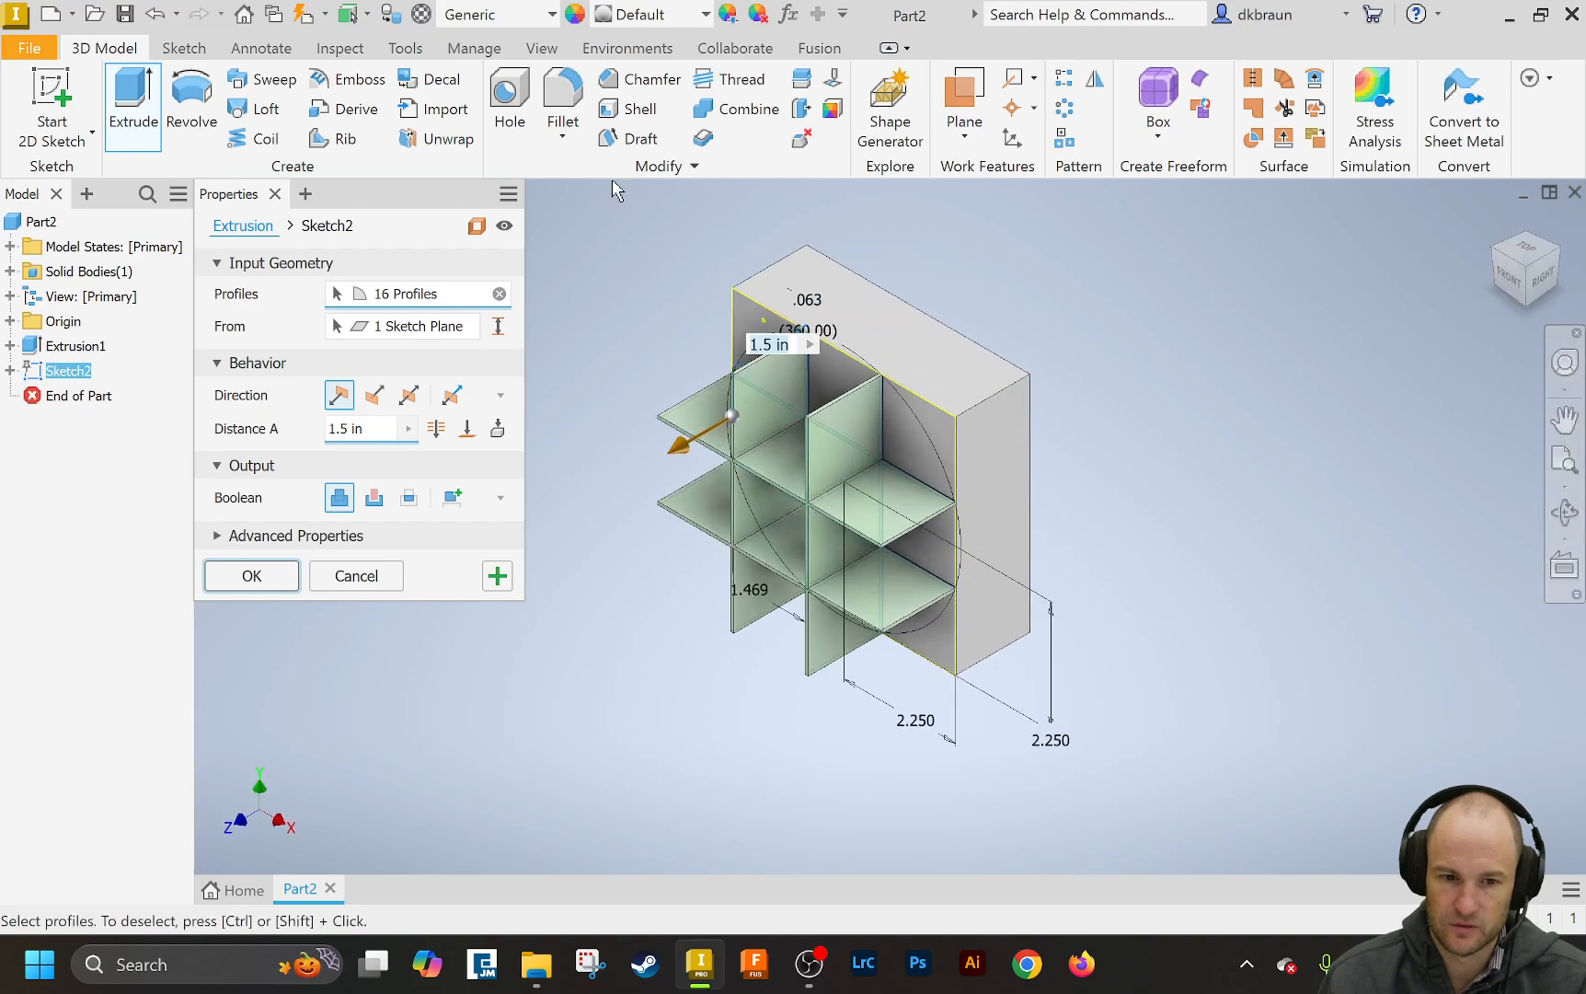
pyautogui.click(374, 497)
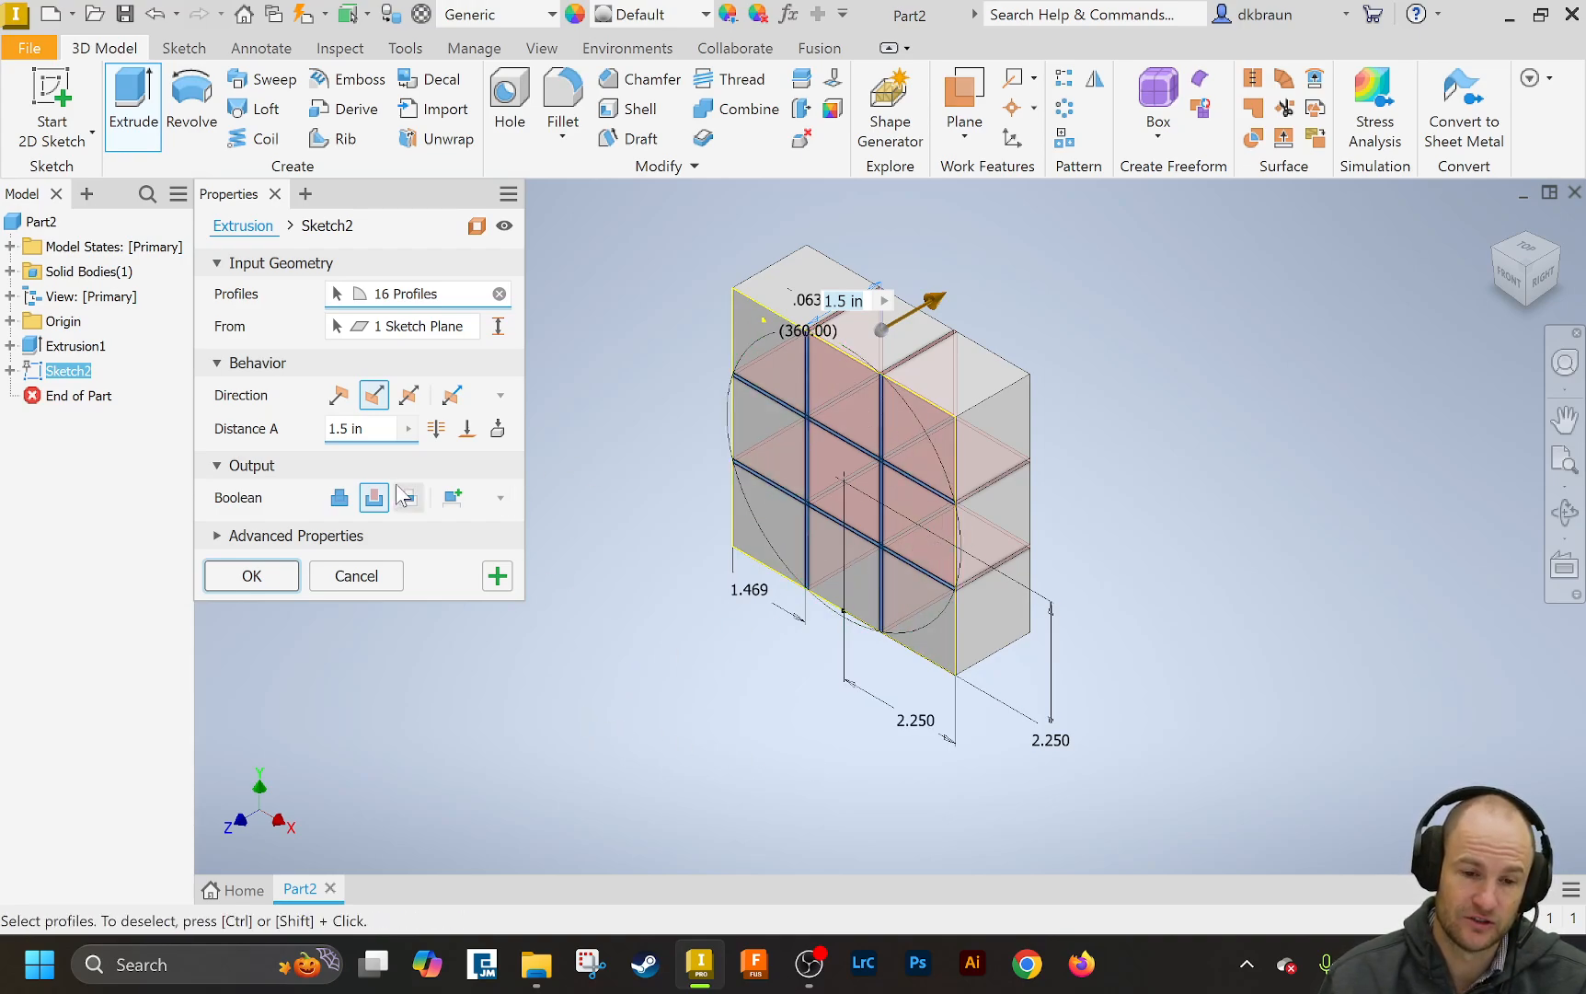
pyautogui.click(354, 439)
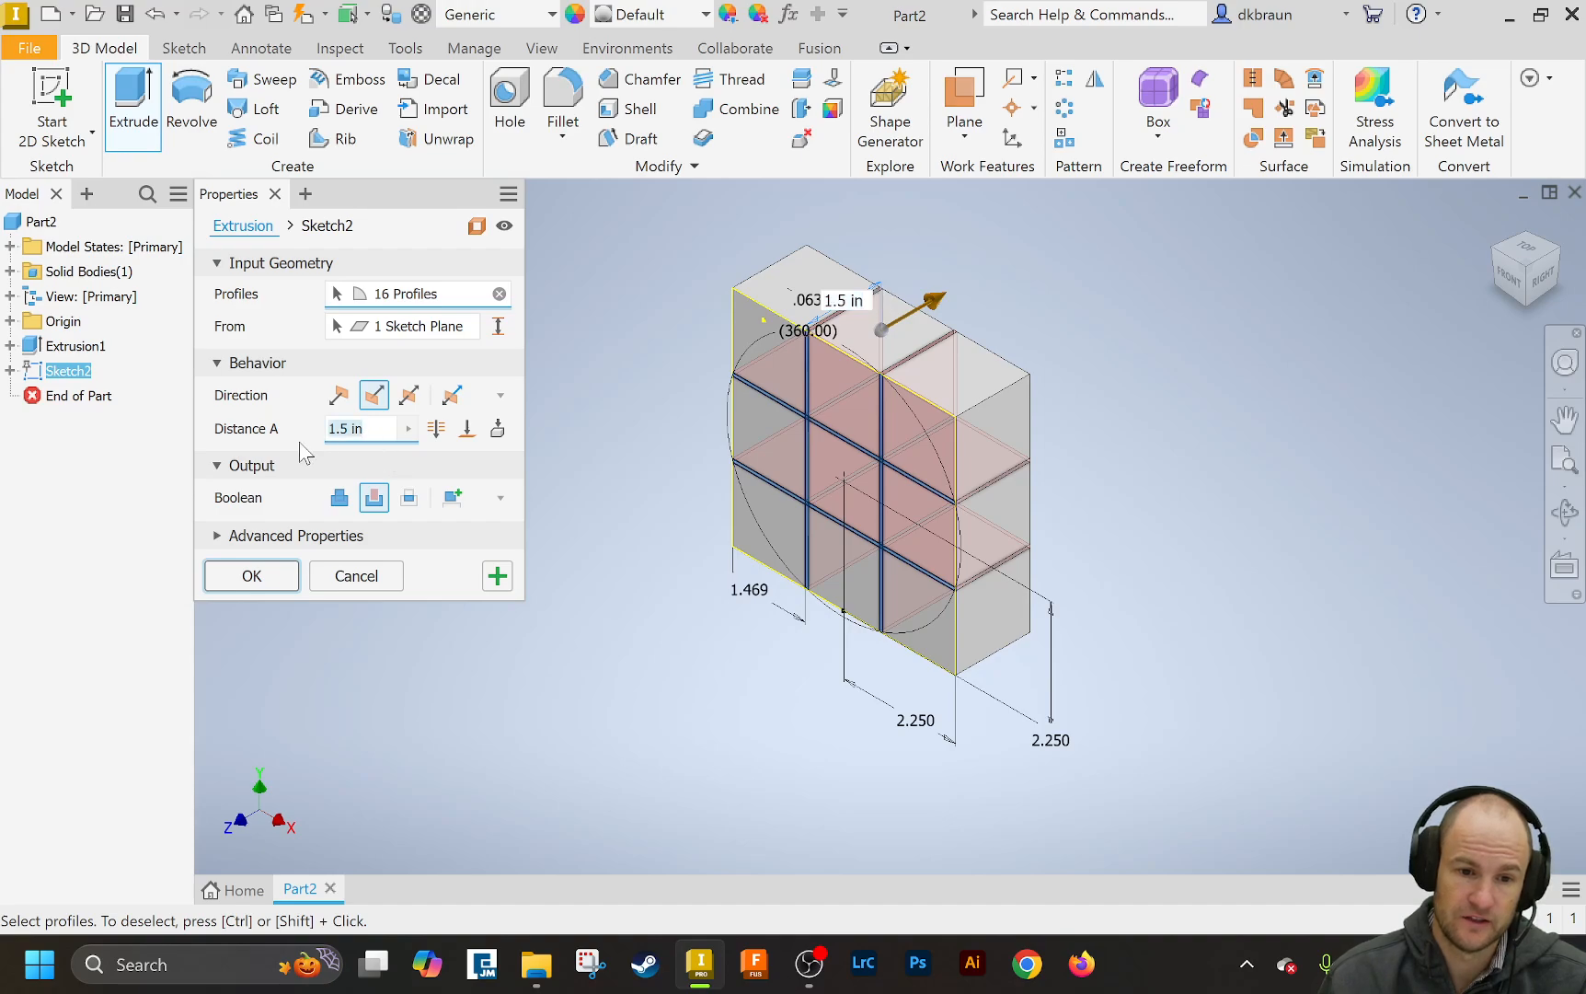
pyautogui.write('1/16')
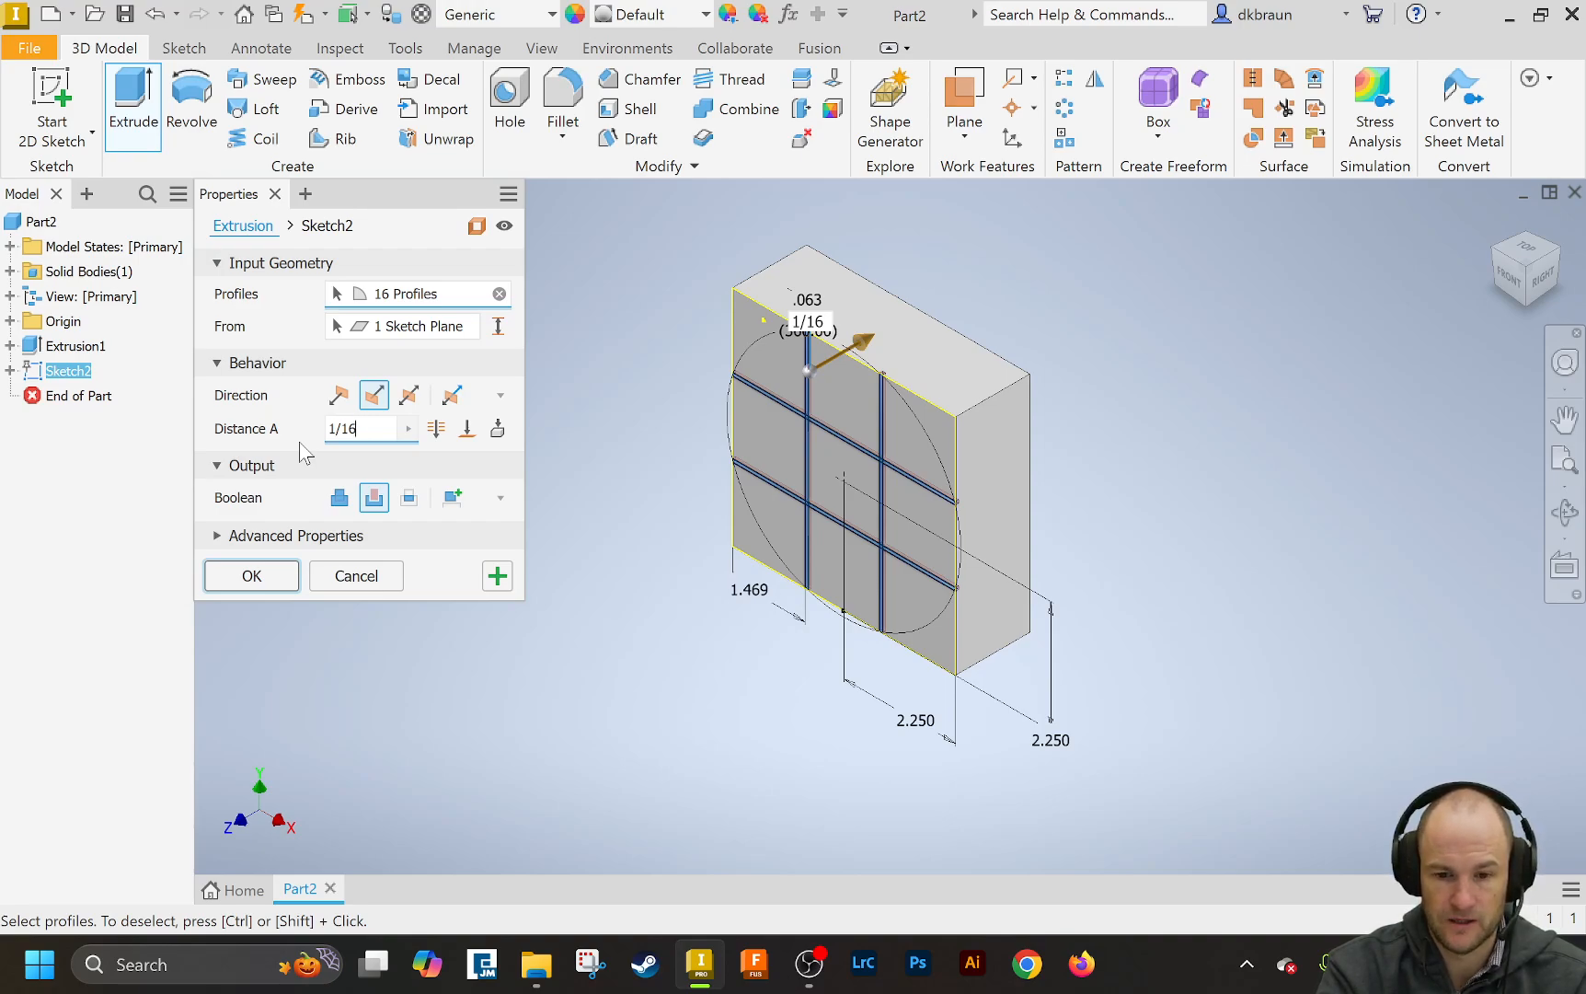
pyautogui.press('Return')
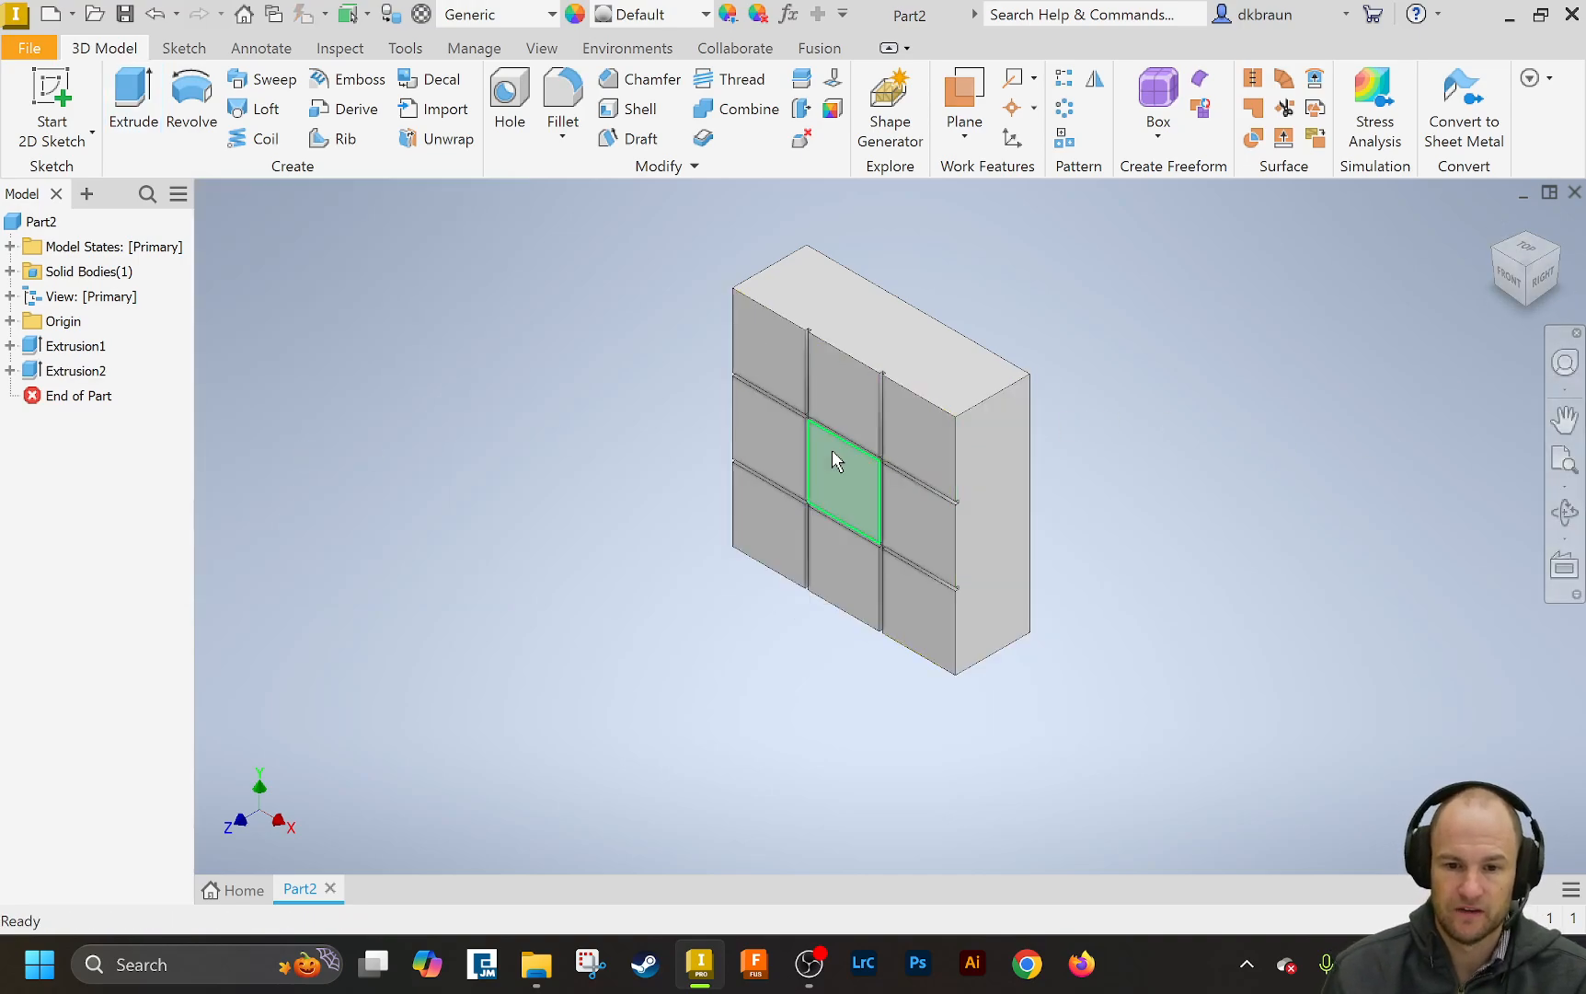
pyautogui.scroll(4, 832, 450)
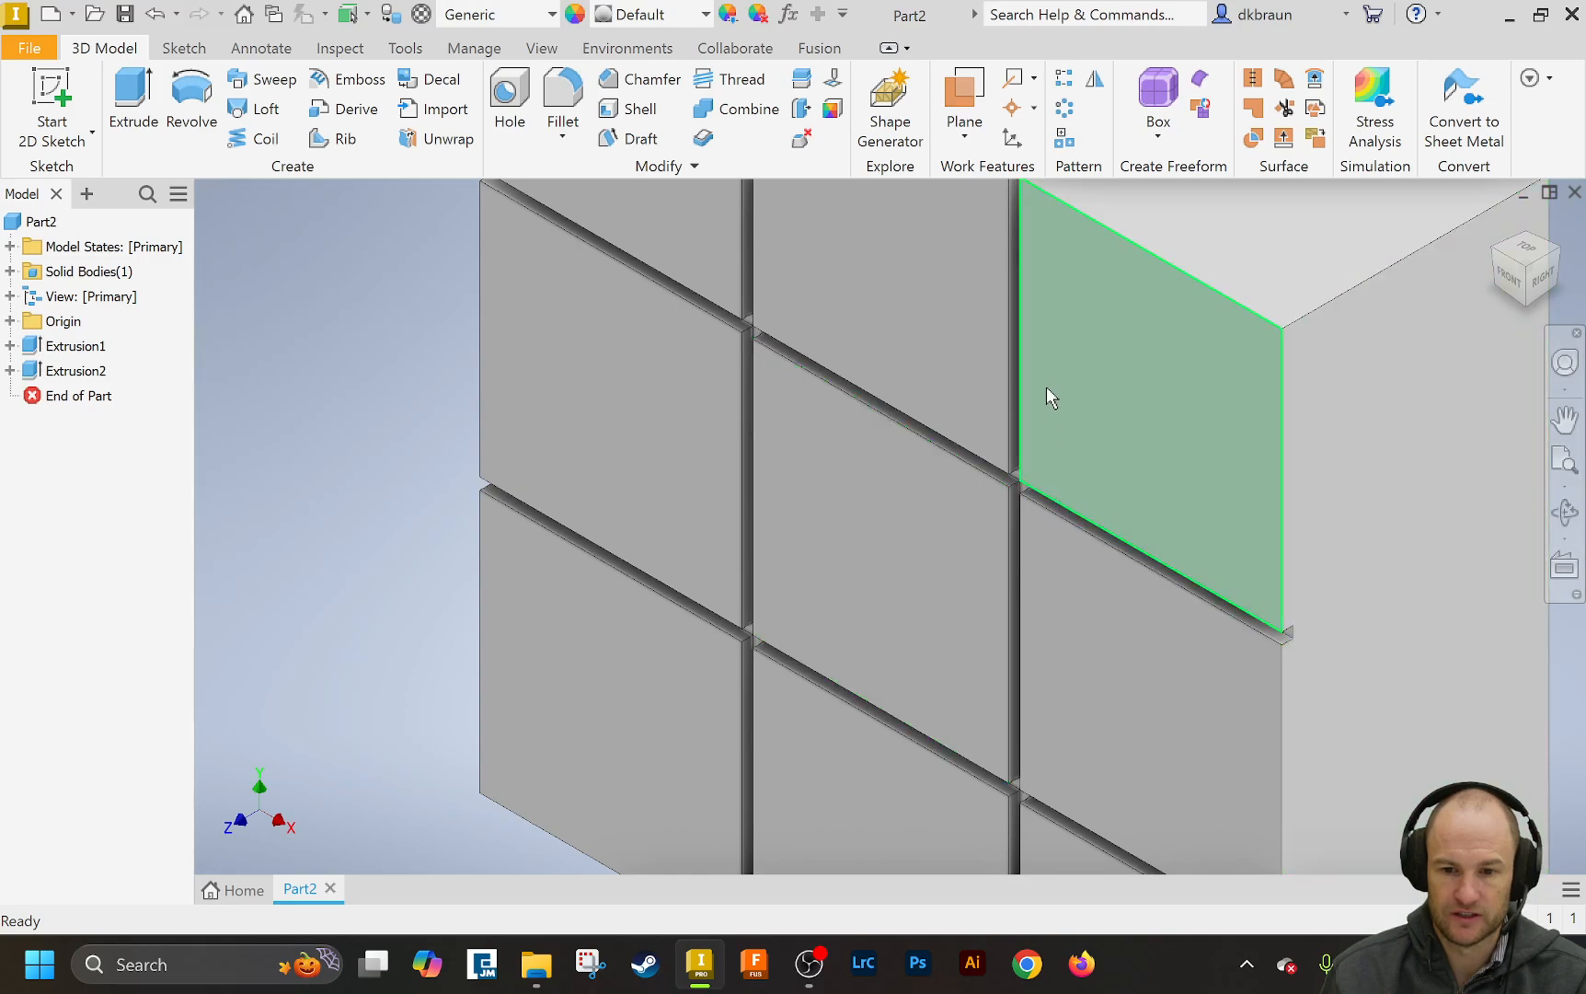
# - Start a sketch on the block's front face and place a point inside the upper-left square
pyautogui.scroll(-2, 933, 537)
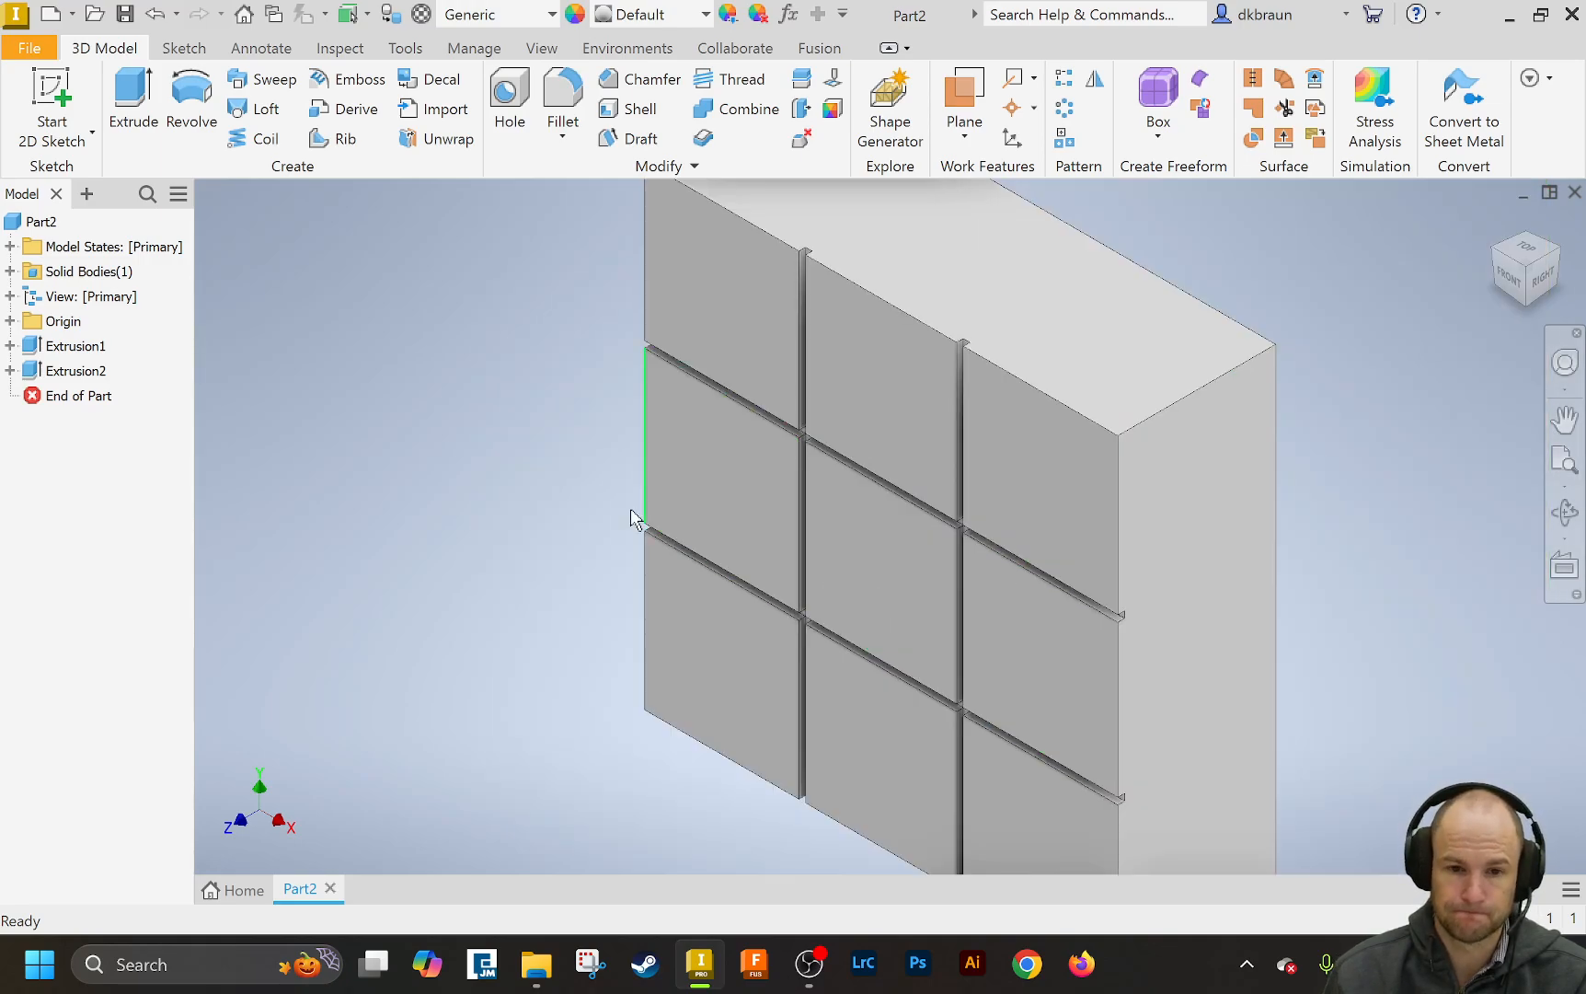
pyautogui.scroll(-2, 496, 517)
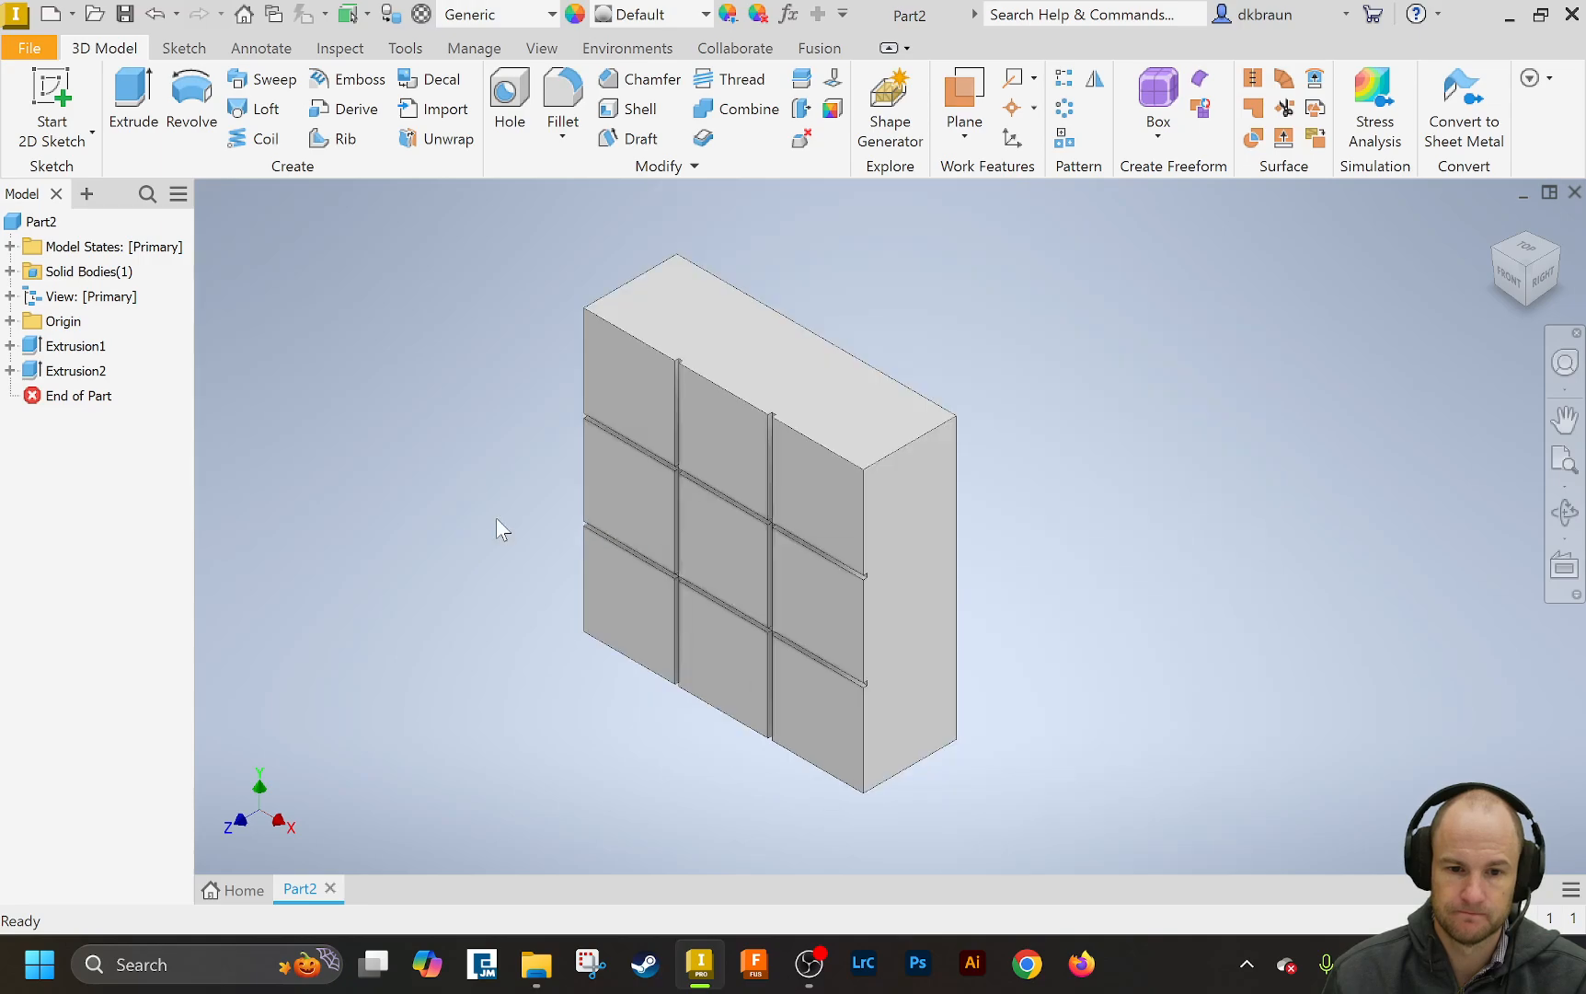
pyautogui.click(52, 99)
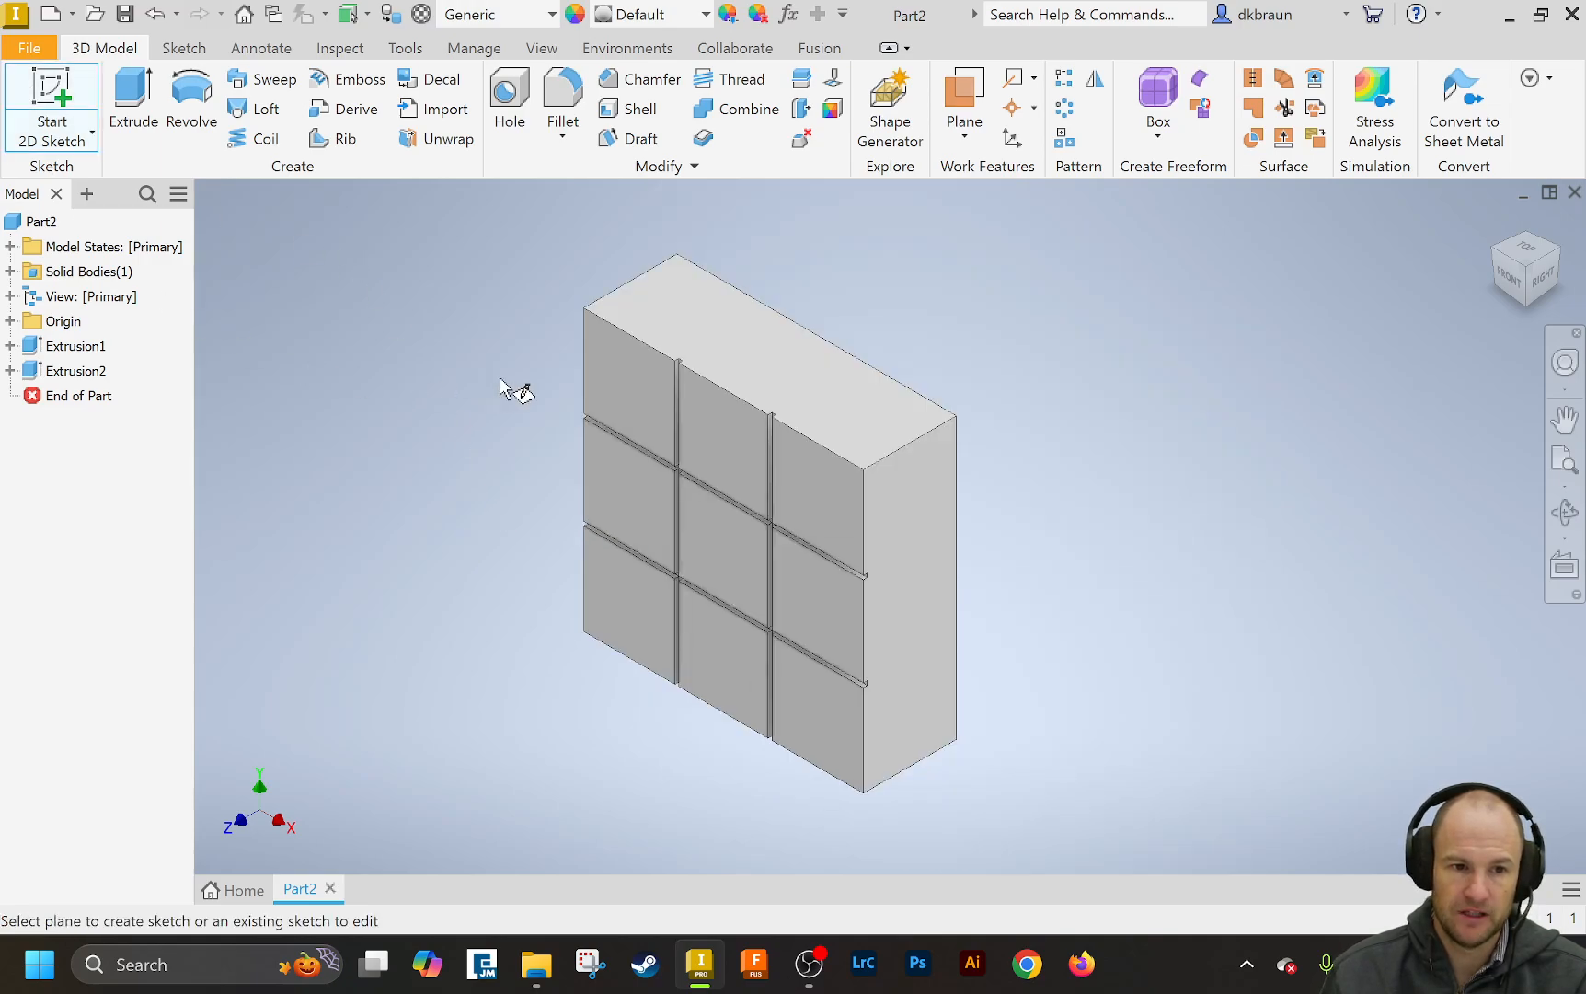
pyautogui.click(657, 414)
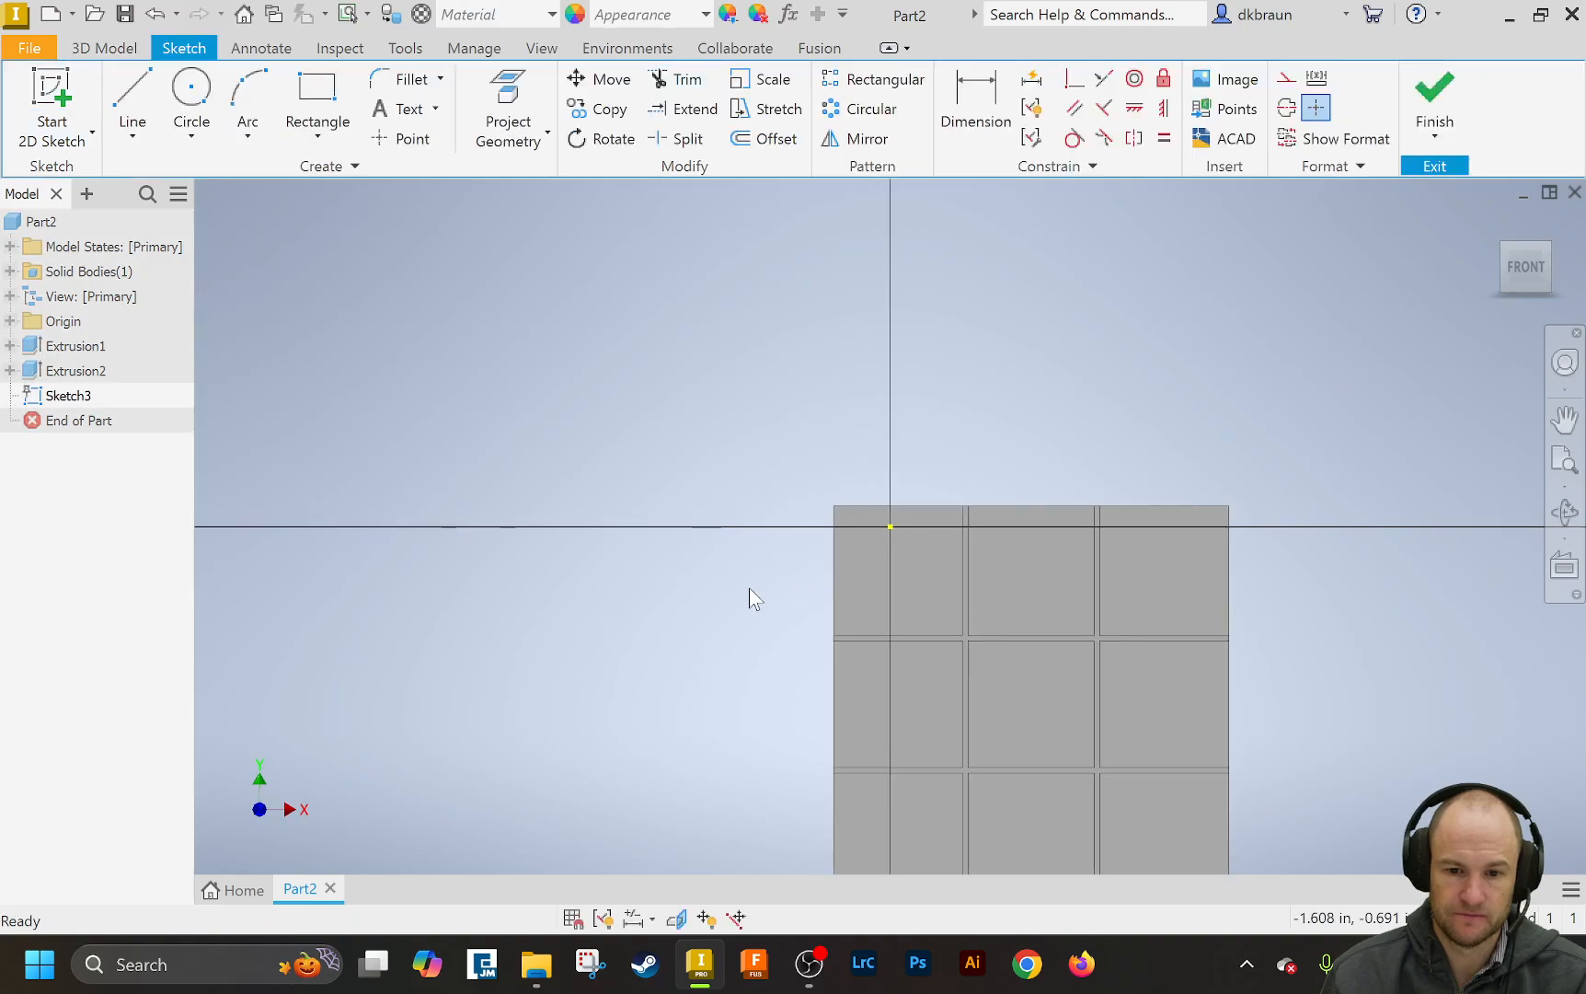
pyautogui.click(1526, 266)
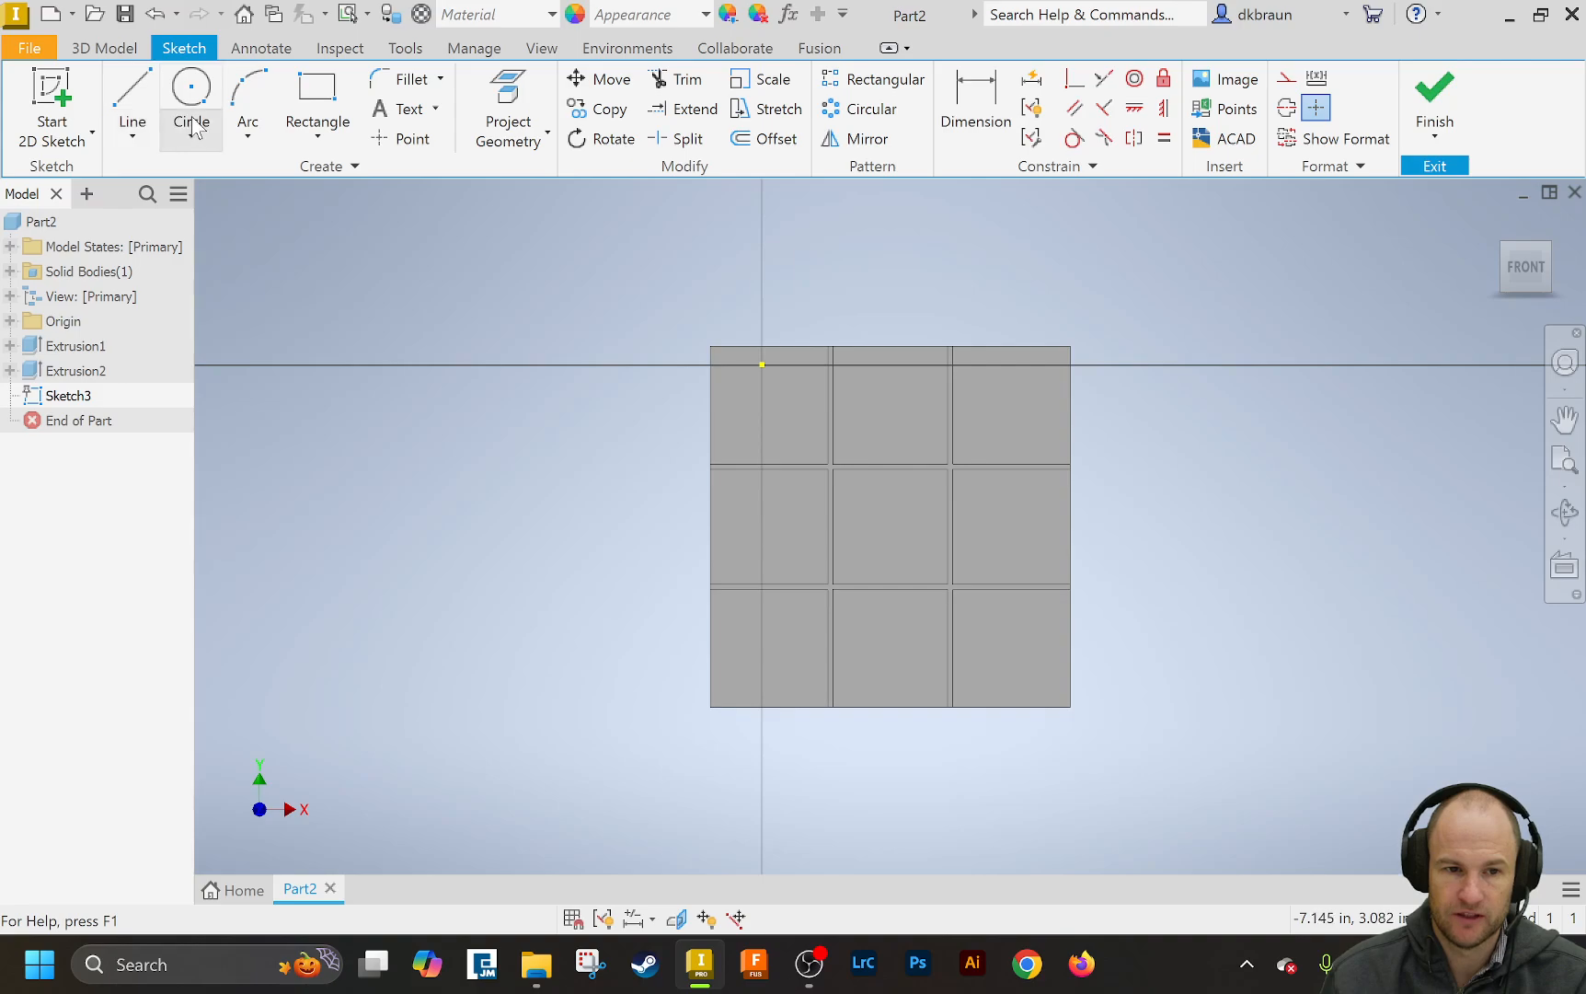
pyautogui.click(397, 138)
pyautogui.click(781, 414)
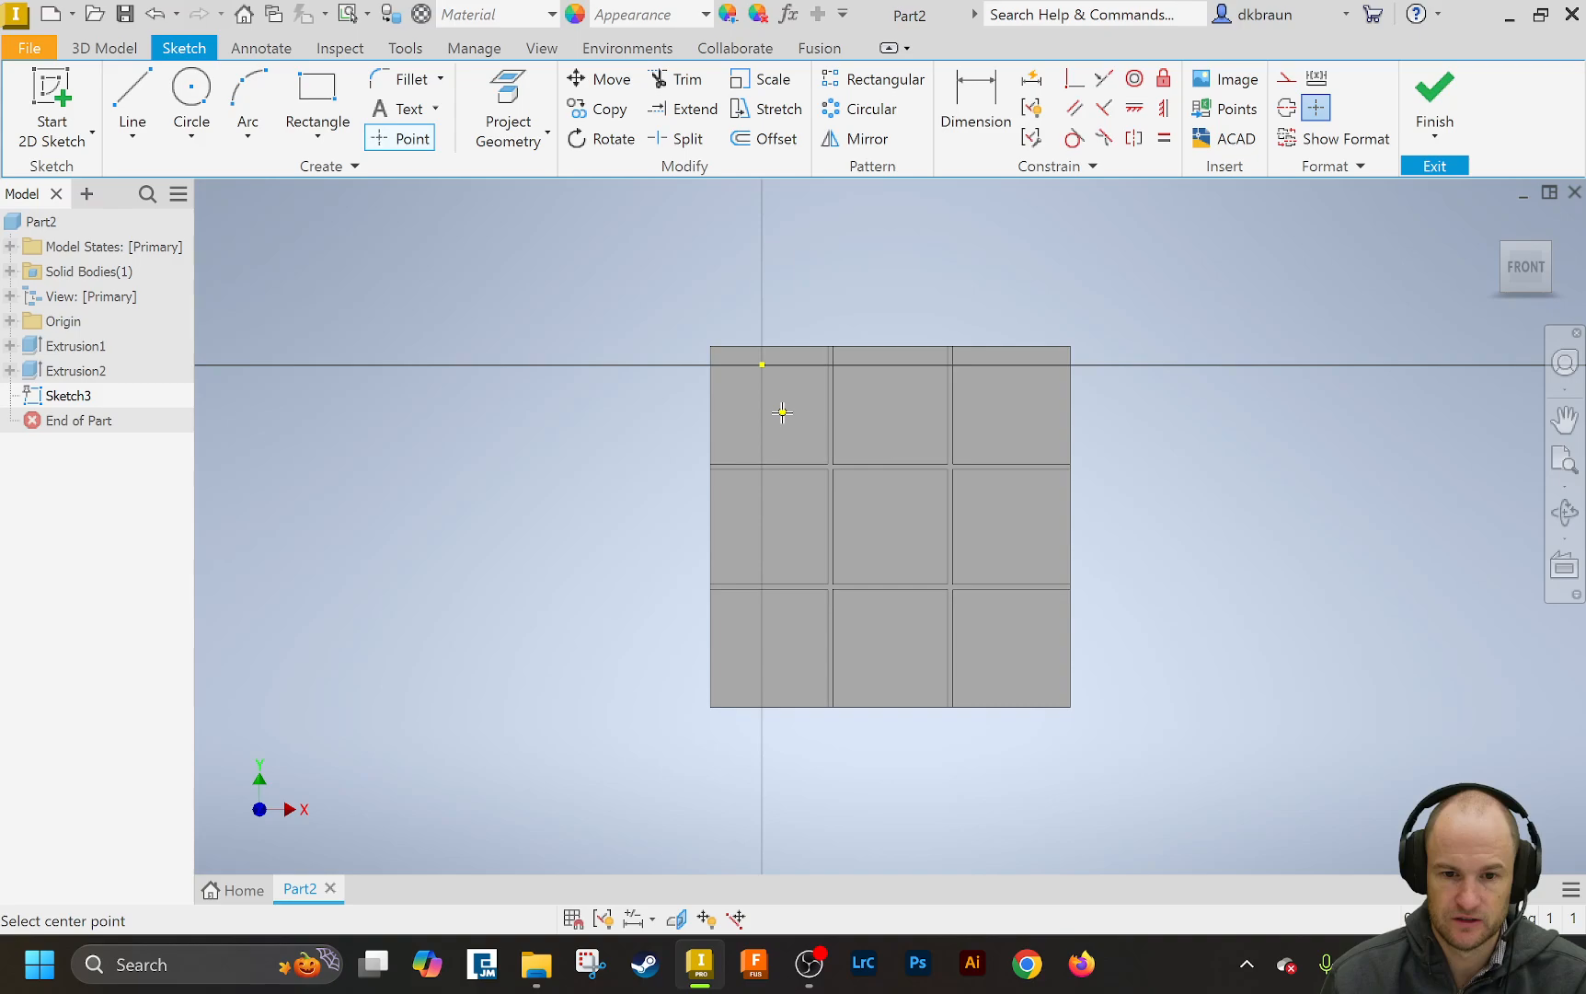
# - Dimension the point 0.75 in below the block's top edge
pyautogui.click(976, 103)
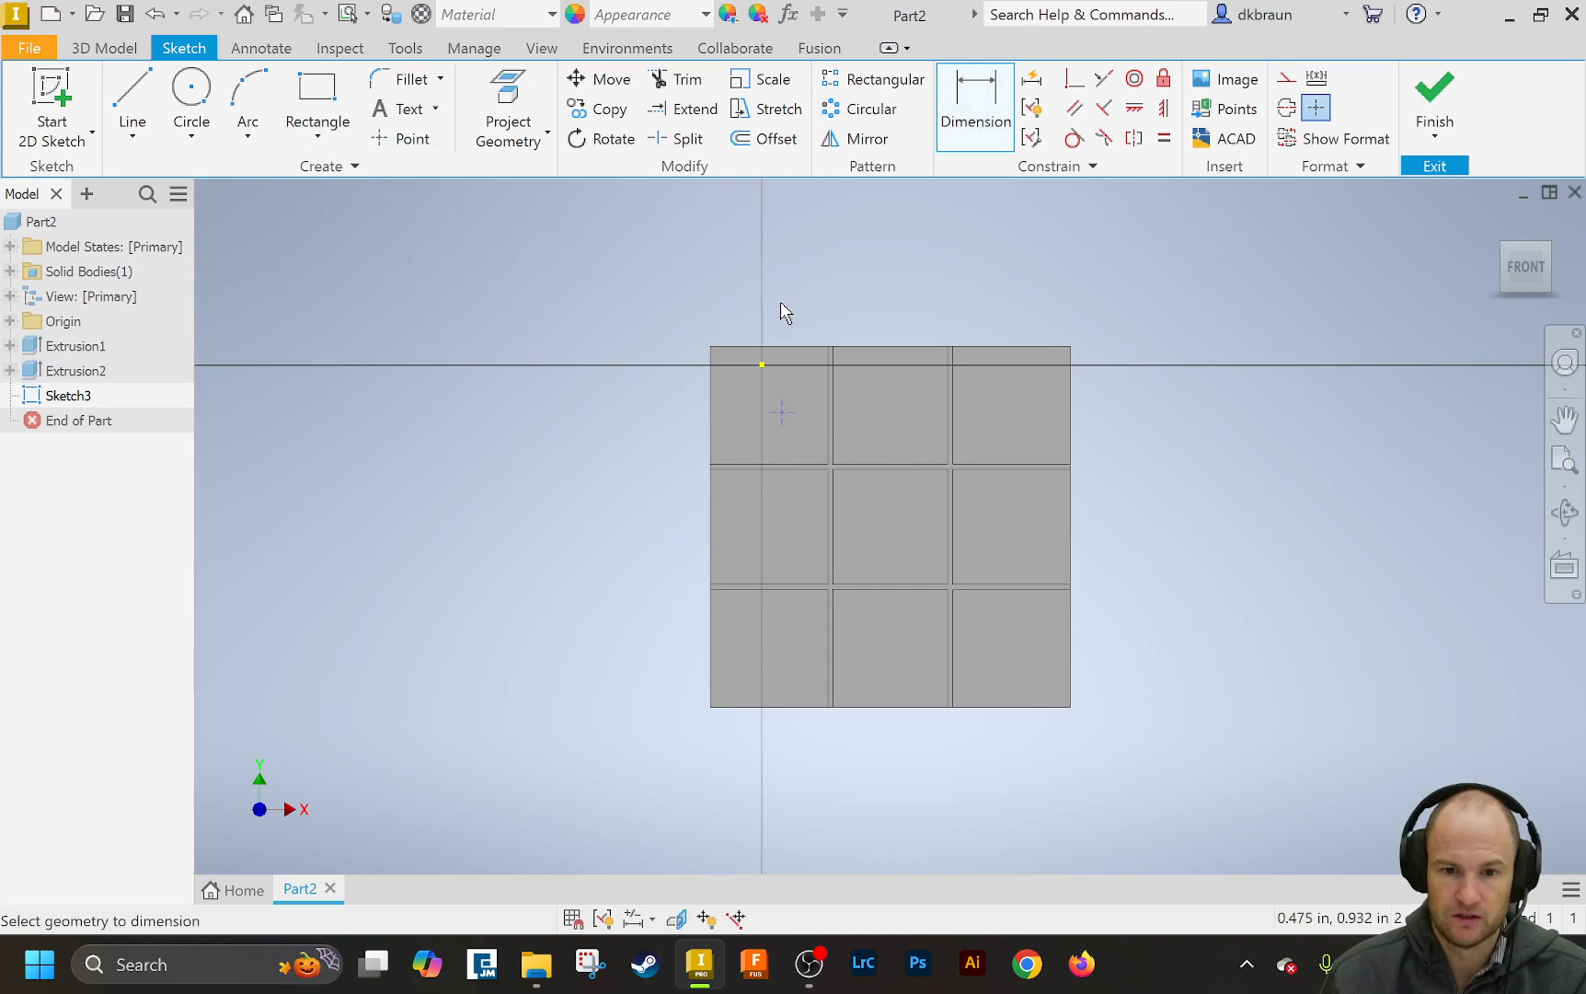
pyautogui.click(781, 413)
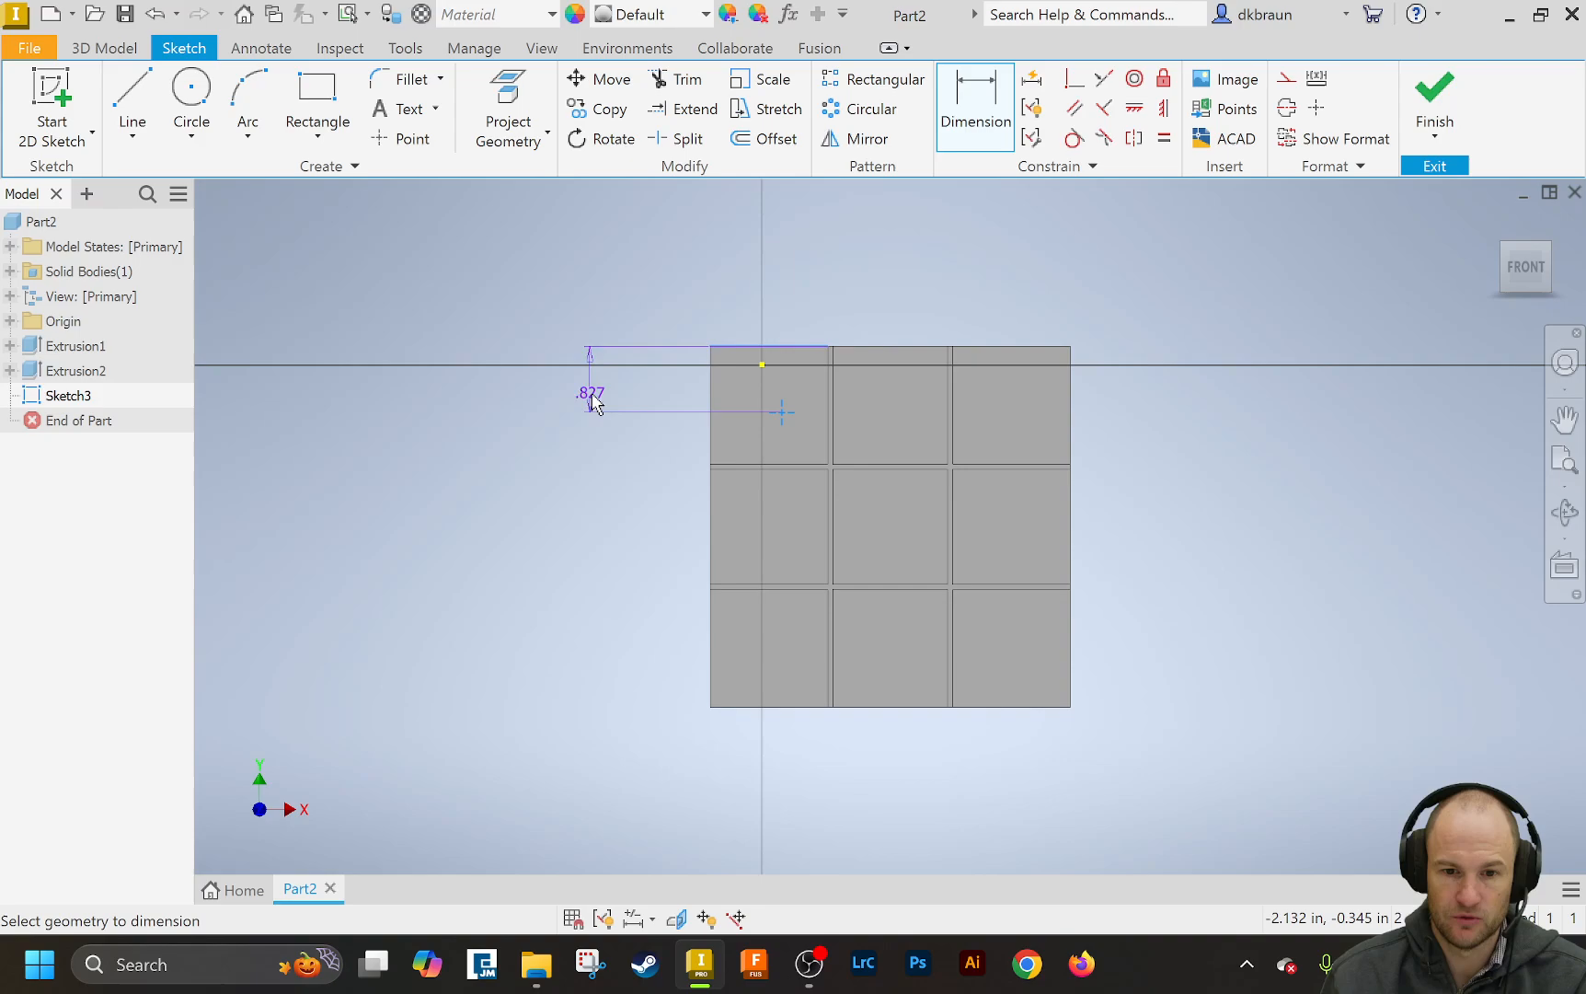
pyautogui.click(619, 479)
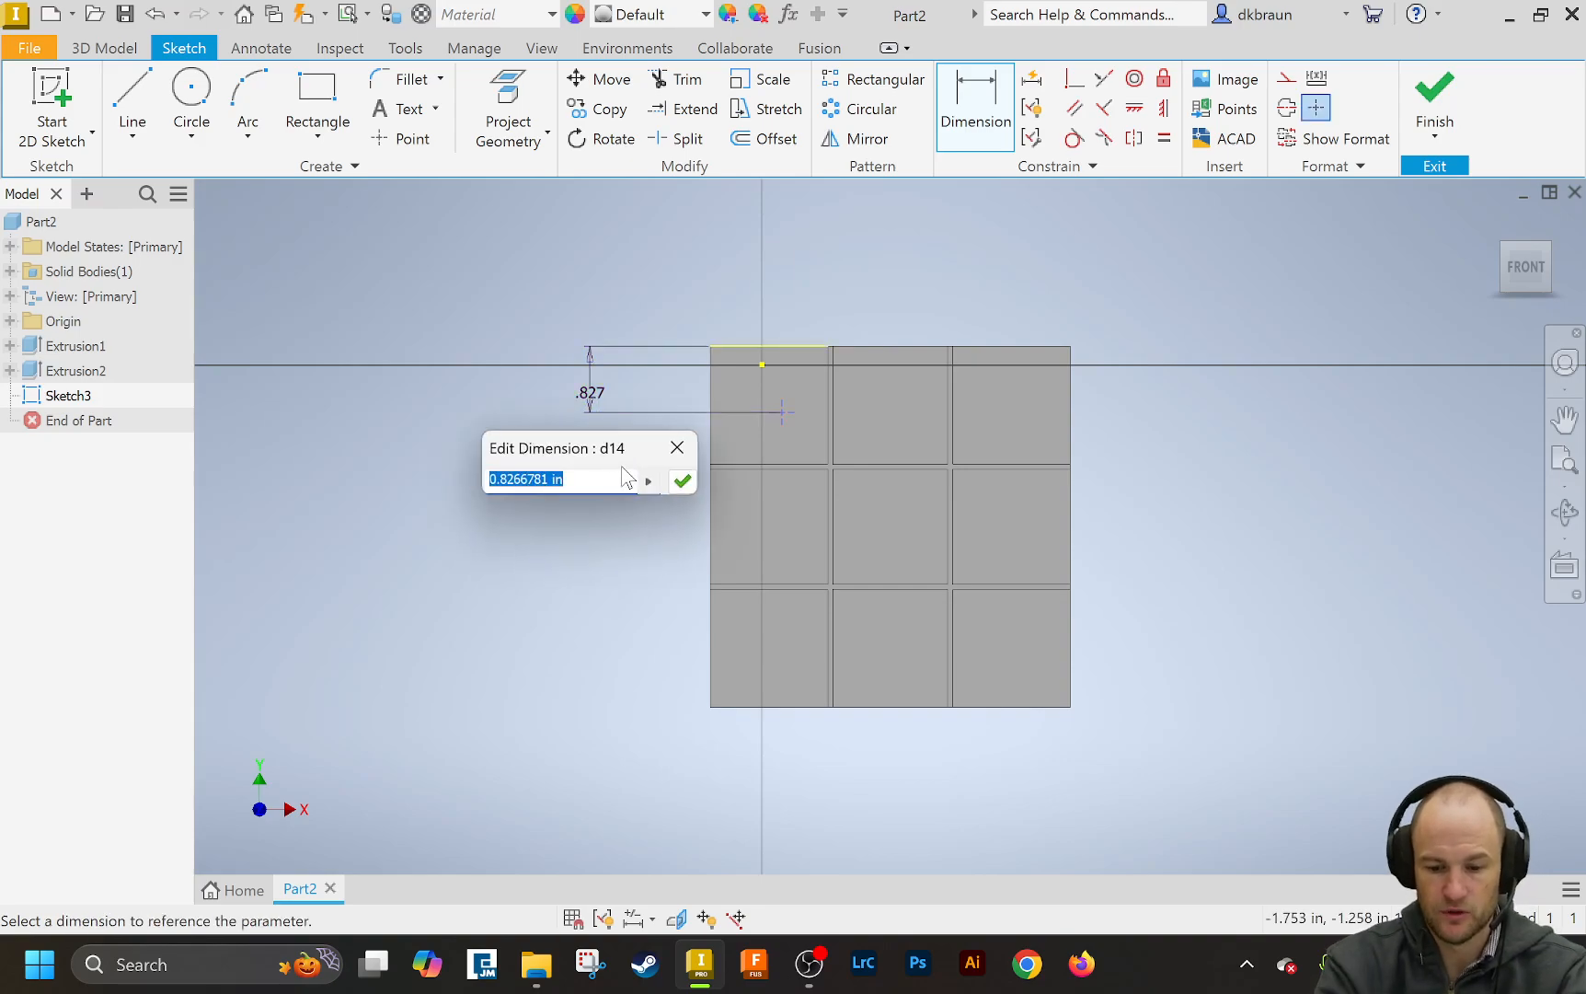
pyautogui.write('.75')
pyautogui.press('Return')
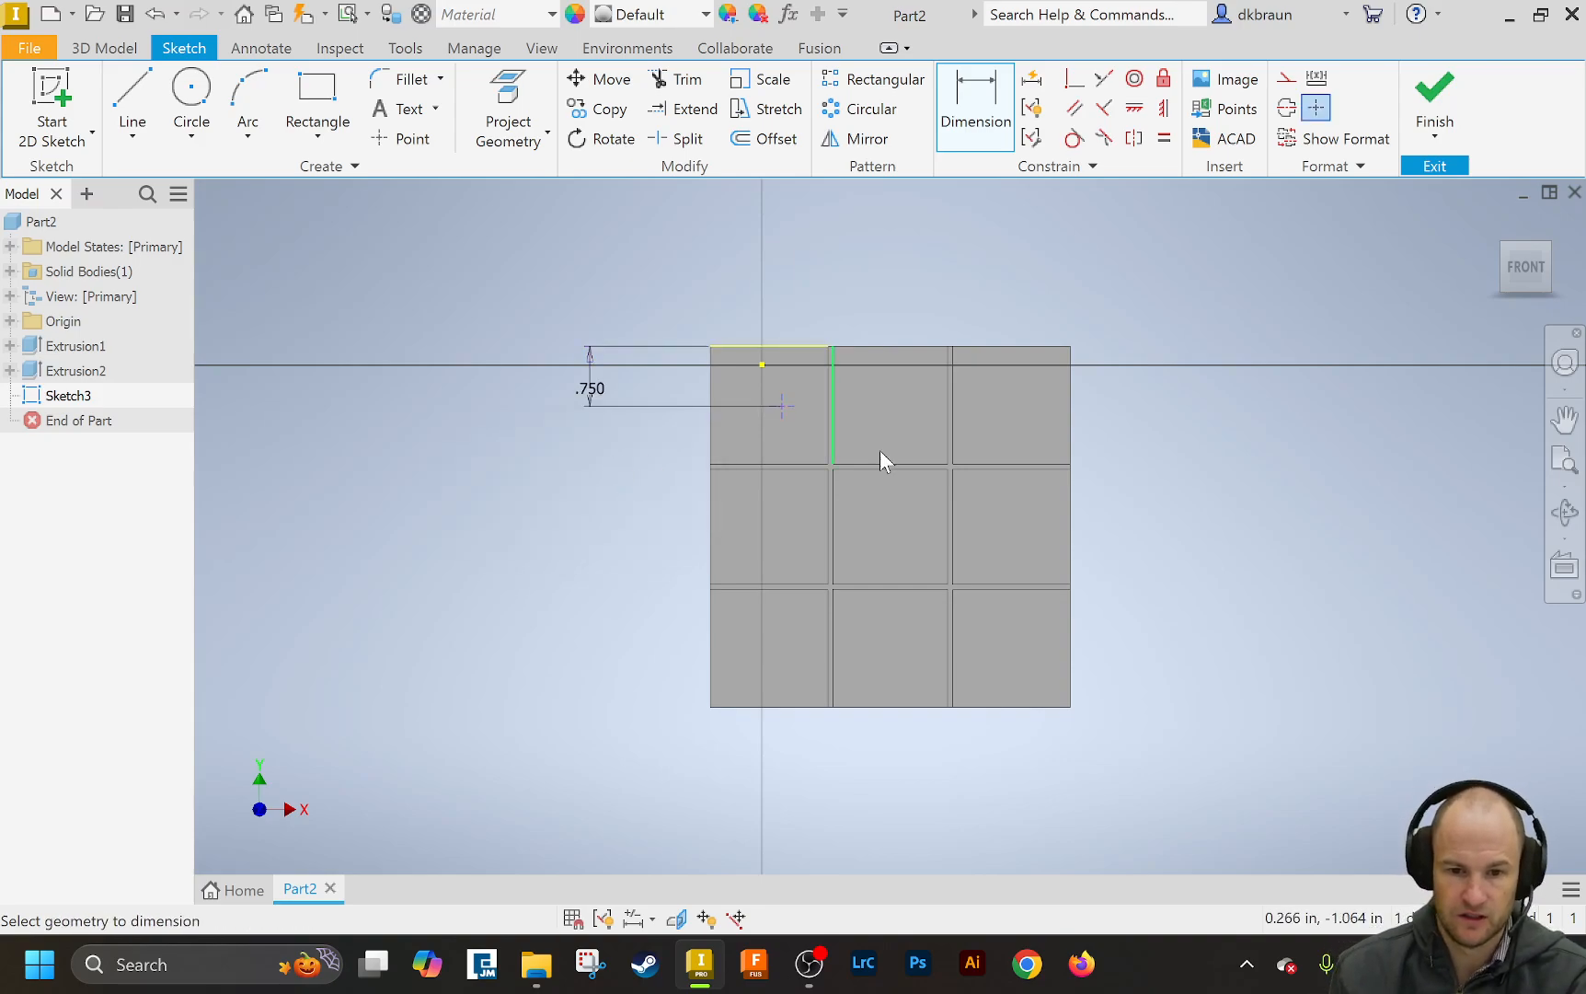
# - Dimension the point 0.75 in from the block's left edge
pyautogui.click(781, 405)
pyautogui.click(710, 440)
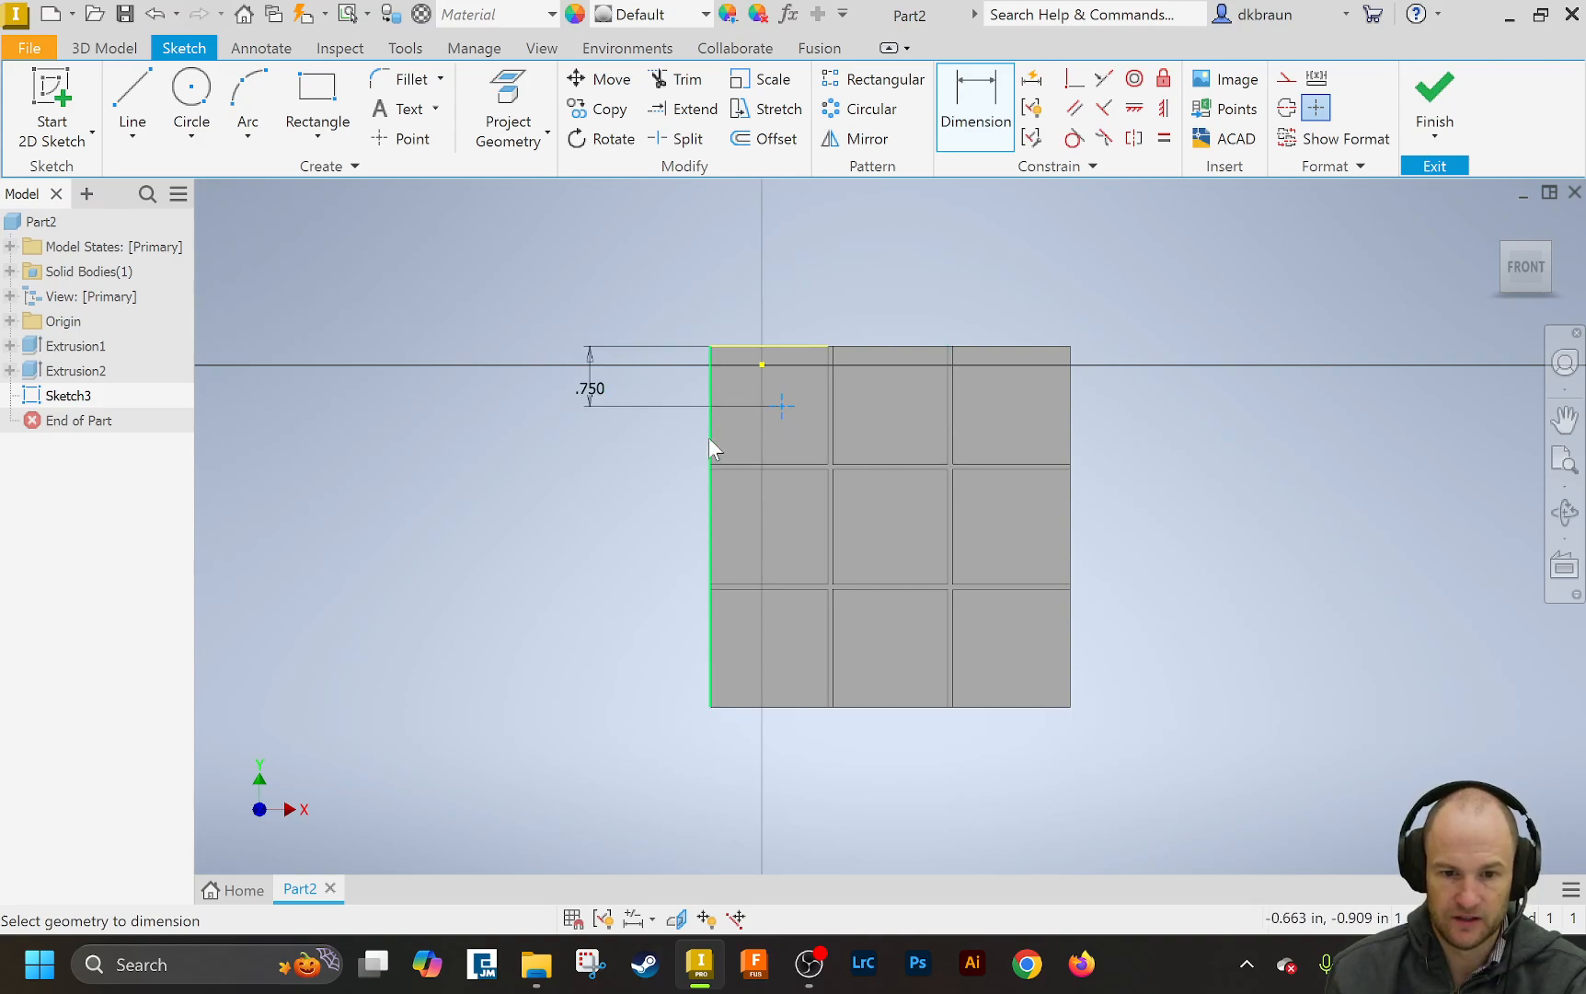
pyautogui.click(764, 318)
pyautogui.write('.75')
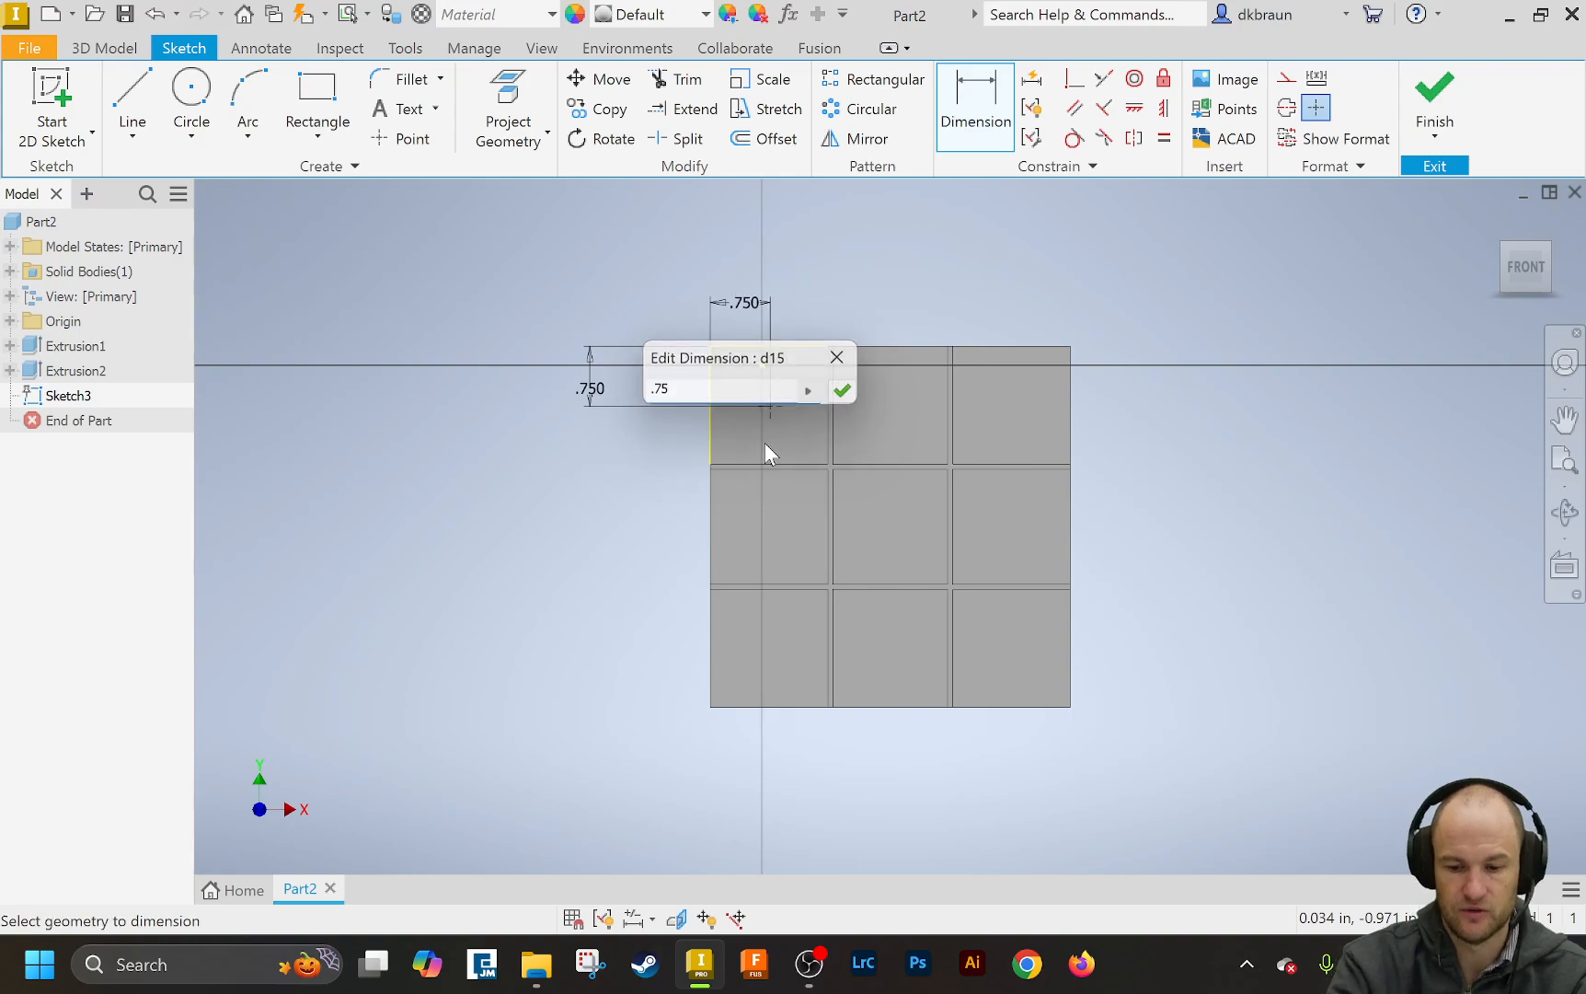
pyautogui.press('Return')
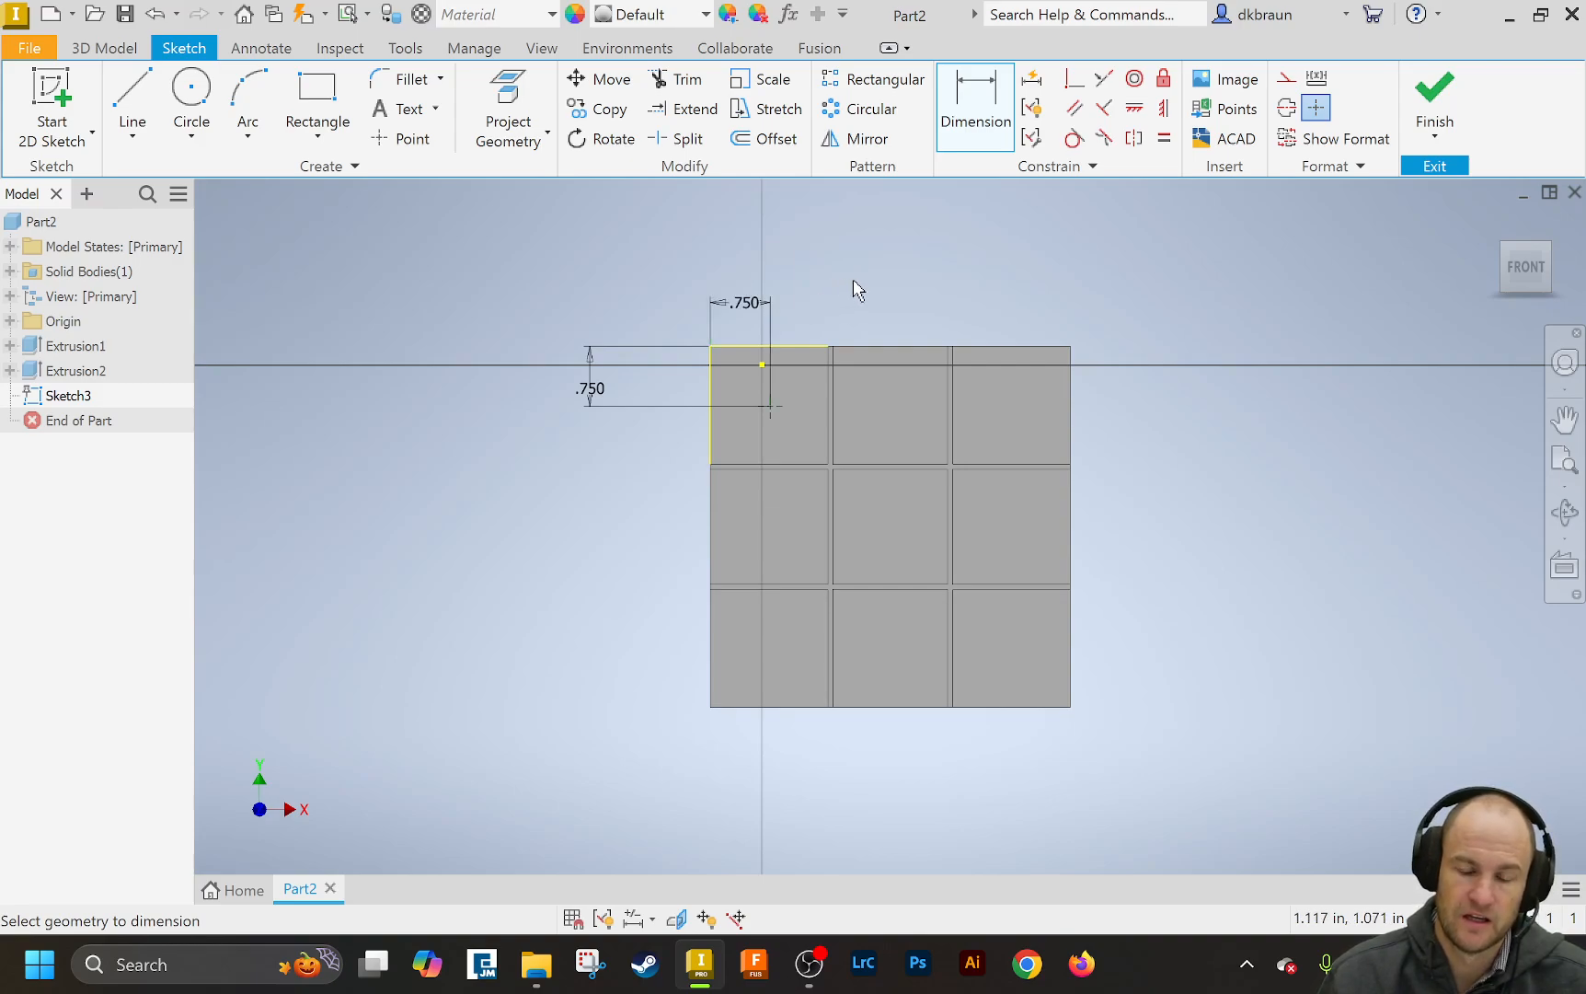
# - Start a rectangular pattern of the point running down the block's left edge with 3 occurrences spaced 1.5 in apart
pyautogui.click(897, 91)
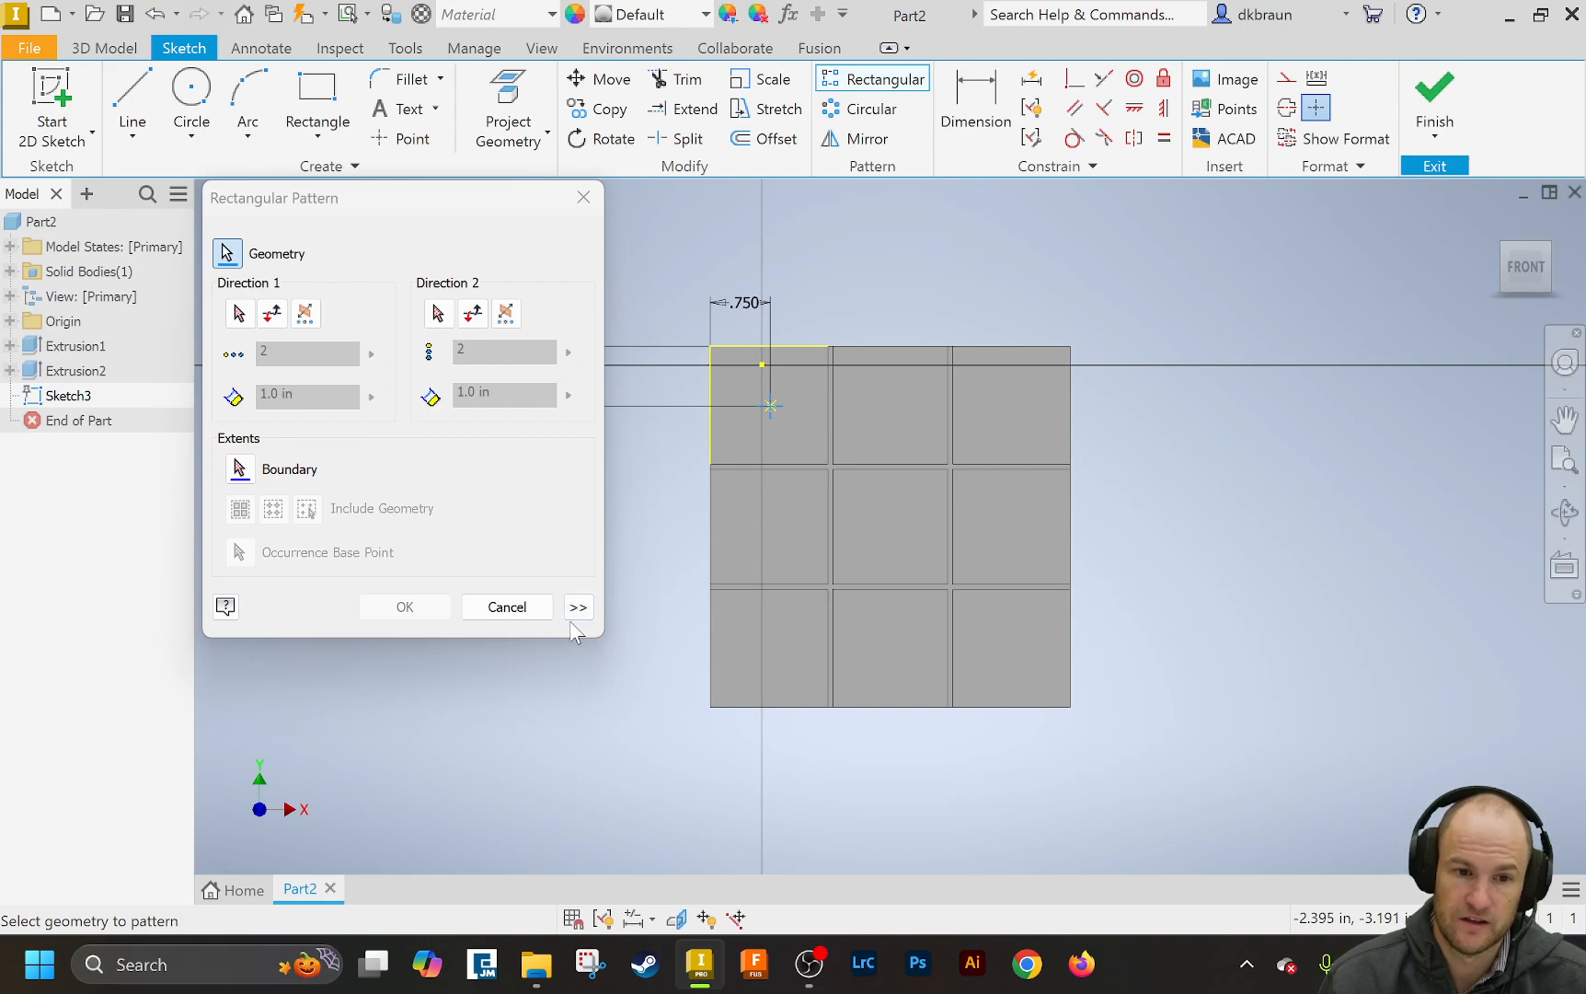
pyautogui.click(239, 314)
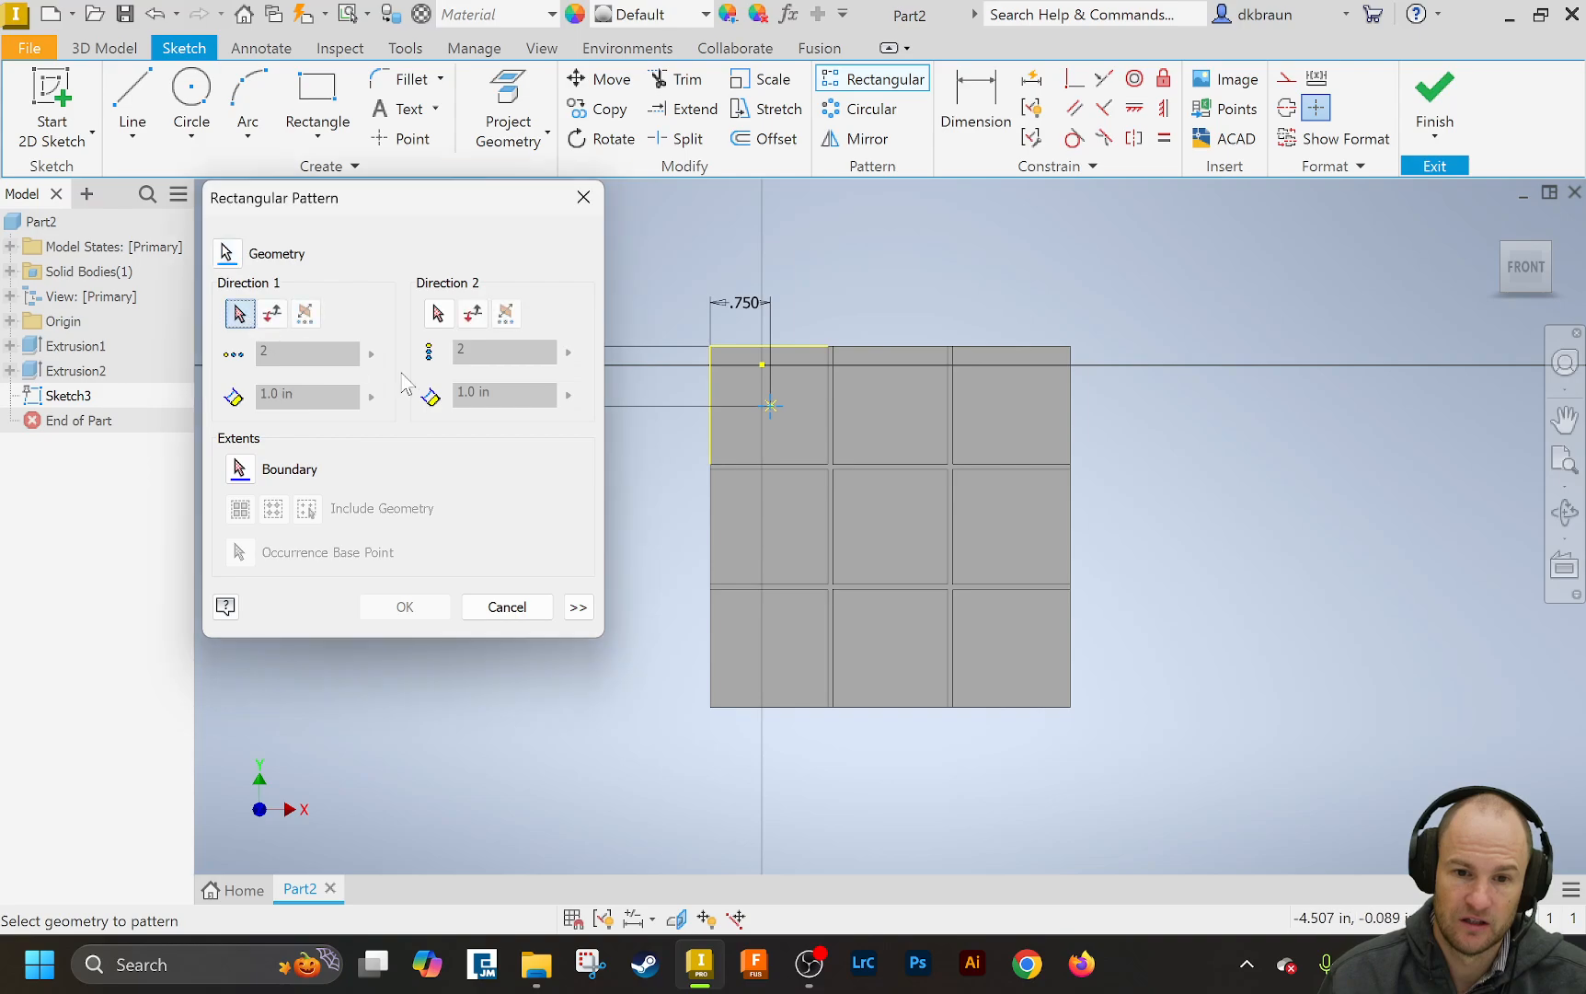
pyautogui.click(711, 434)
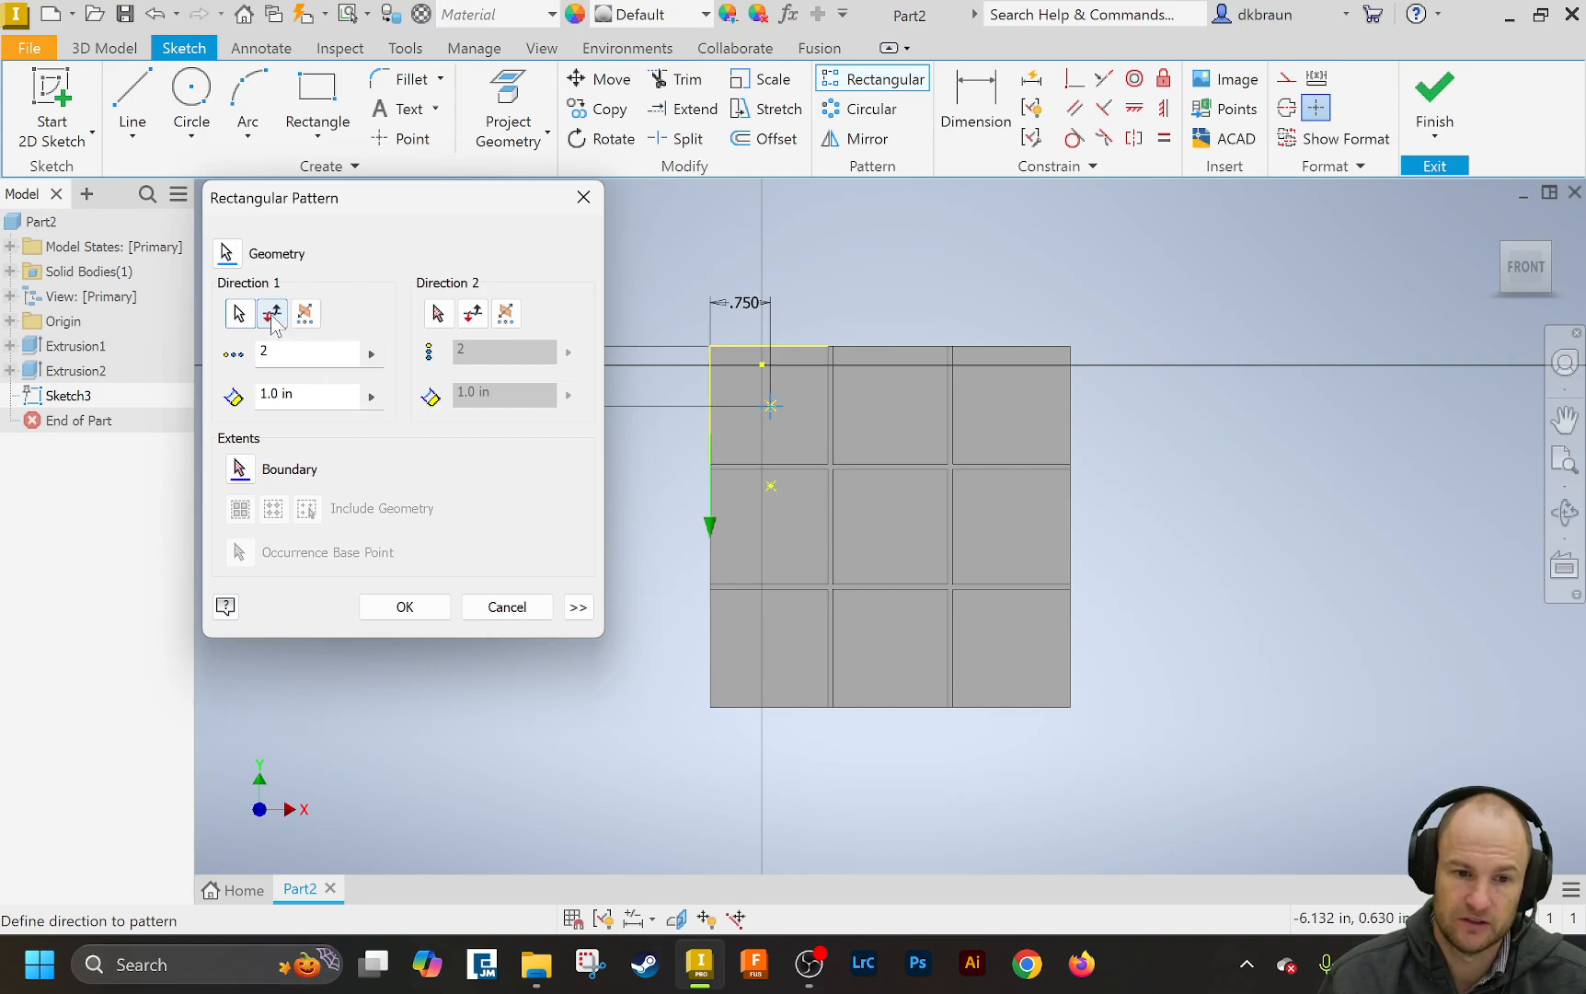
pyautogui.moveTo(290, 360); pyautogui.dragTo(255, 362)
pyautogui.write('3')
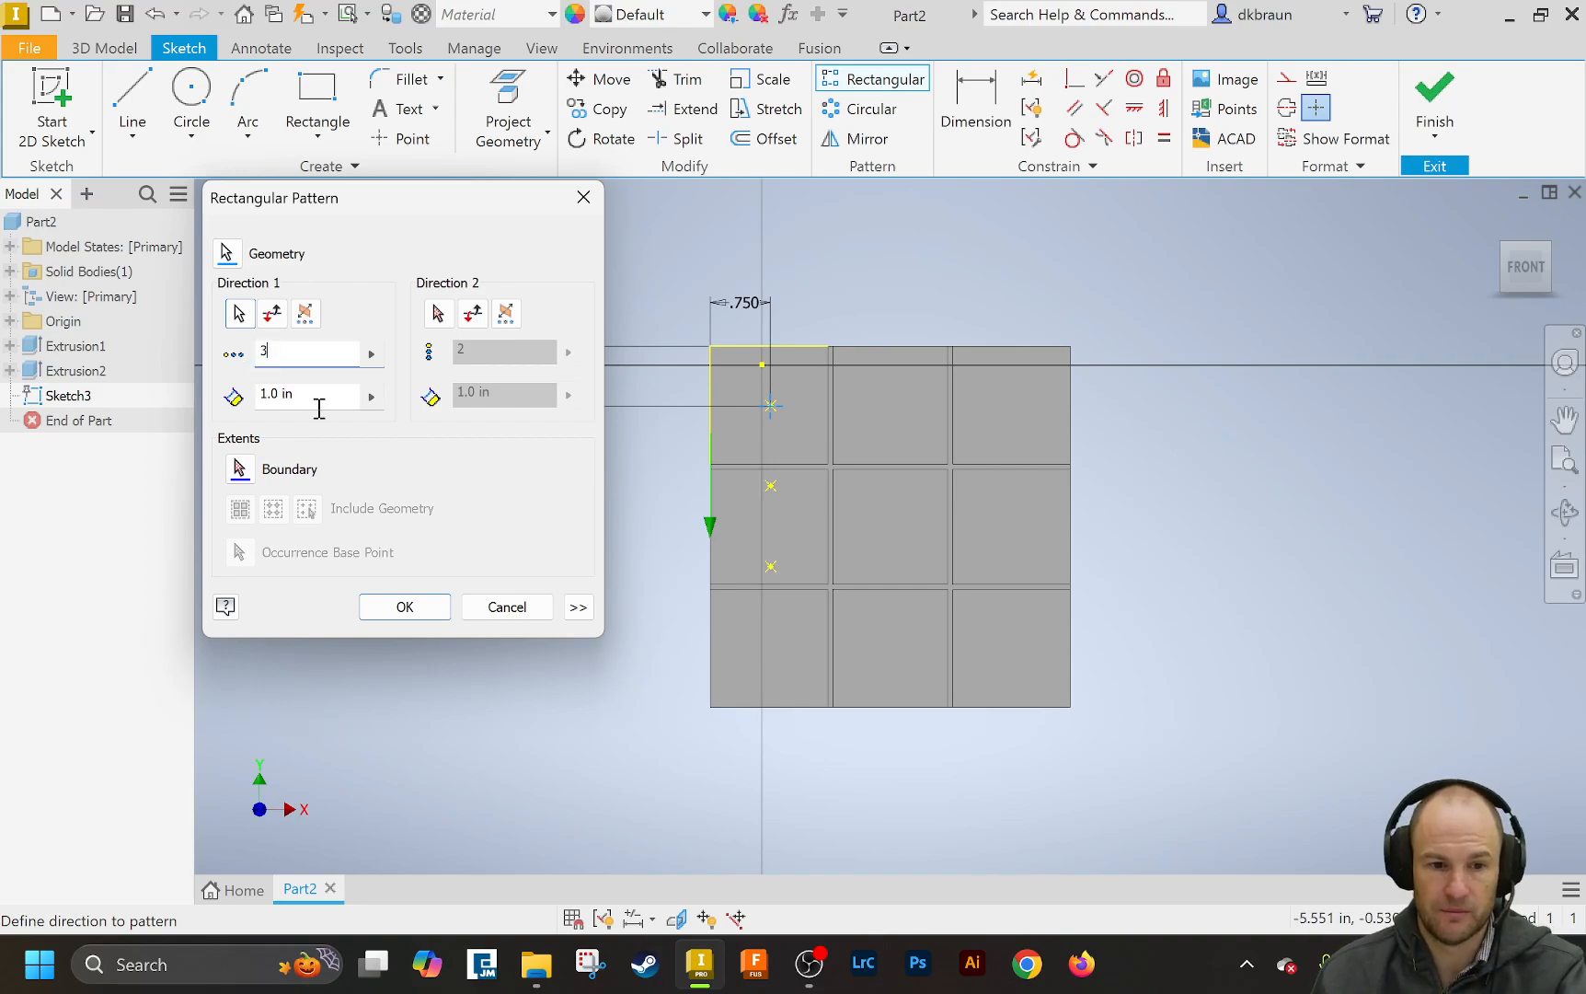
pyautogui.click(316, 399)
pyautogui.write('1.5')
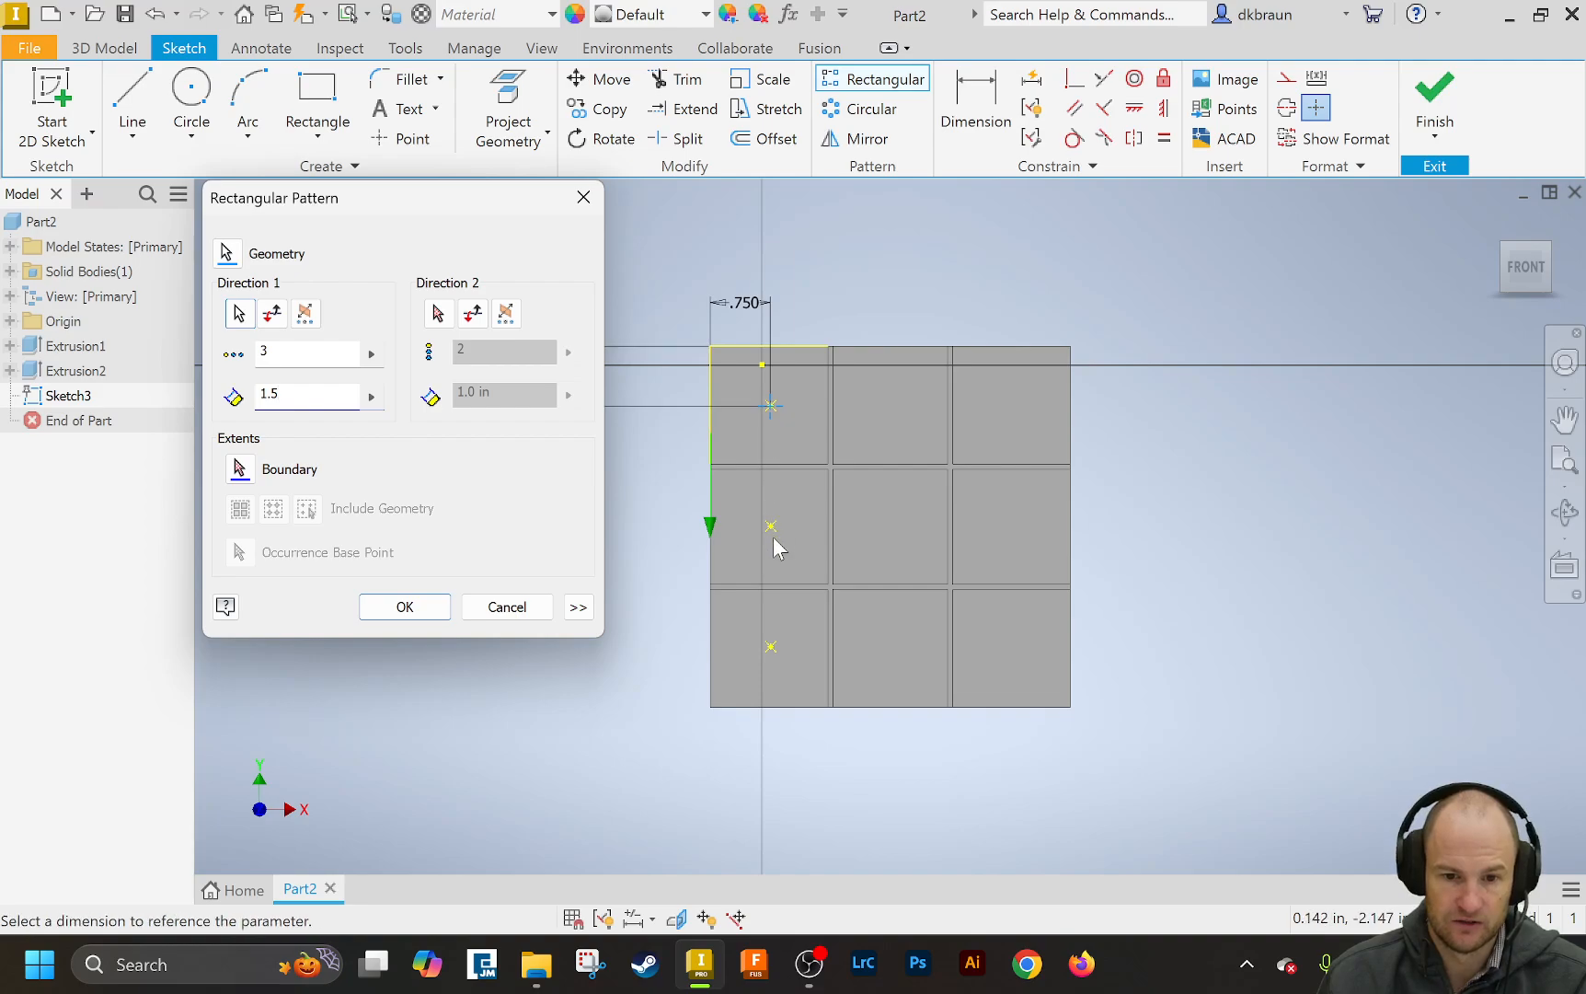
# - Add a second pattern direction rightward along the top edge with 3 occurrences spaced 1.5 in apart and create the pattern
pyautogui.click(438, 314)
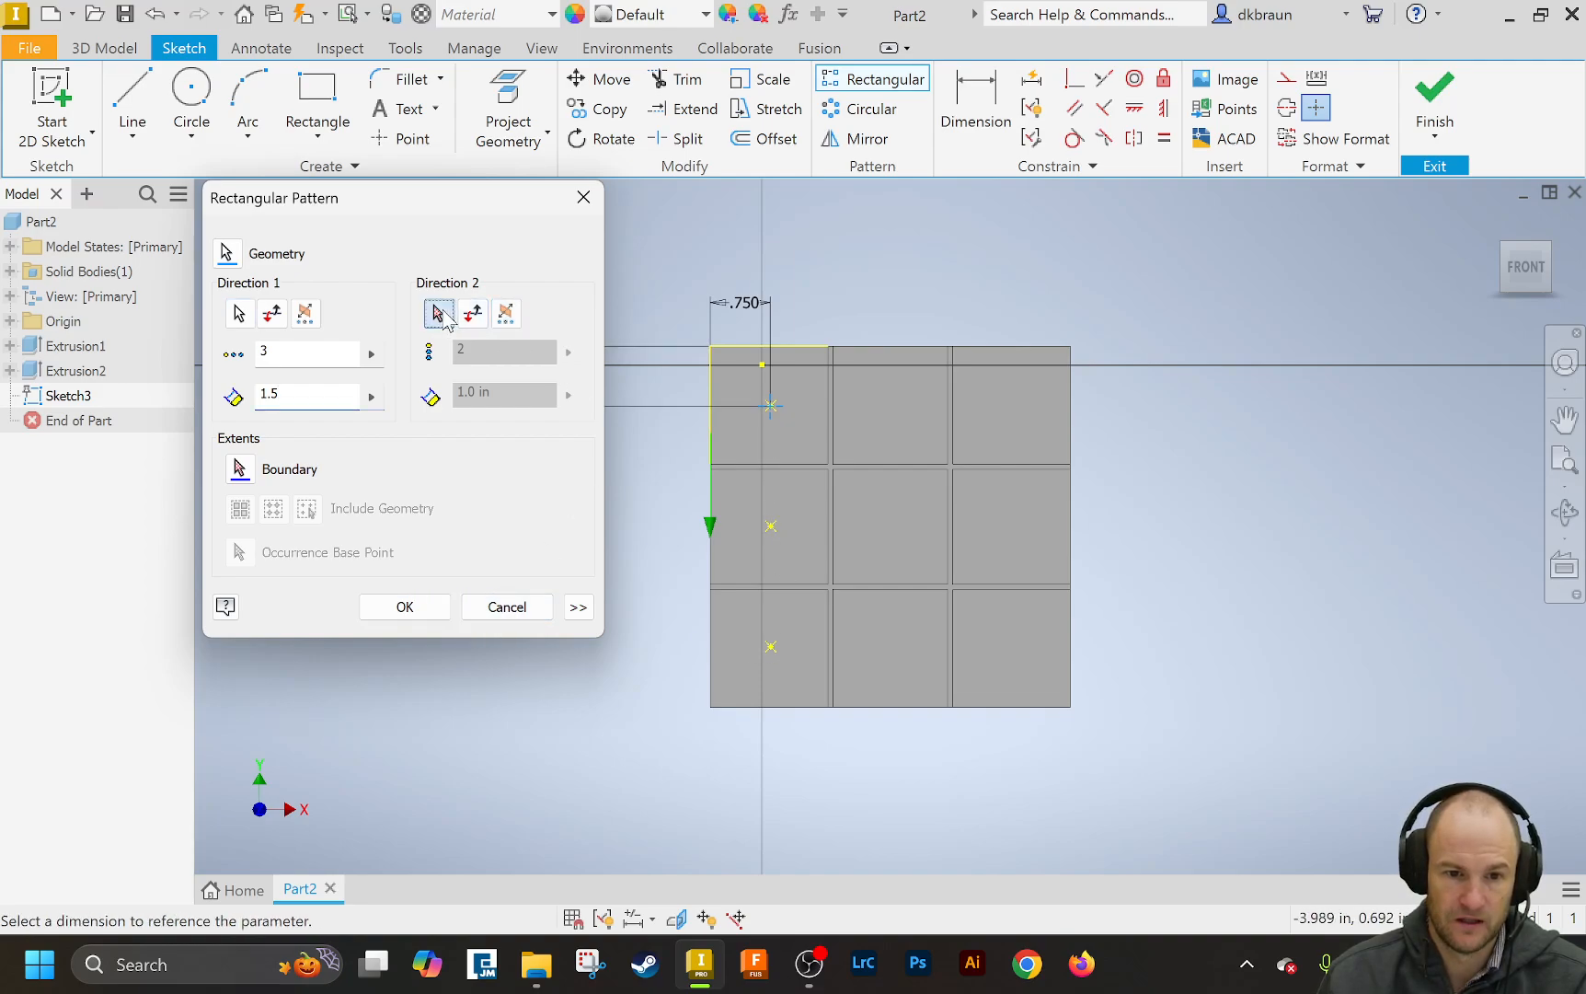
pyautogui.click(763, 350)
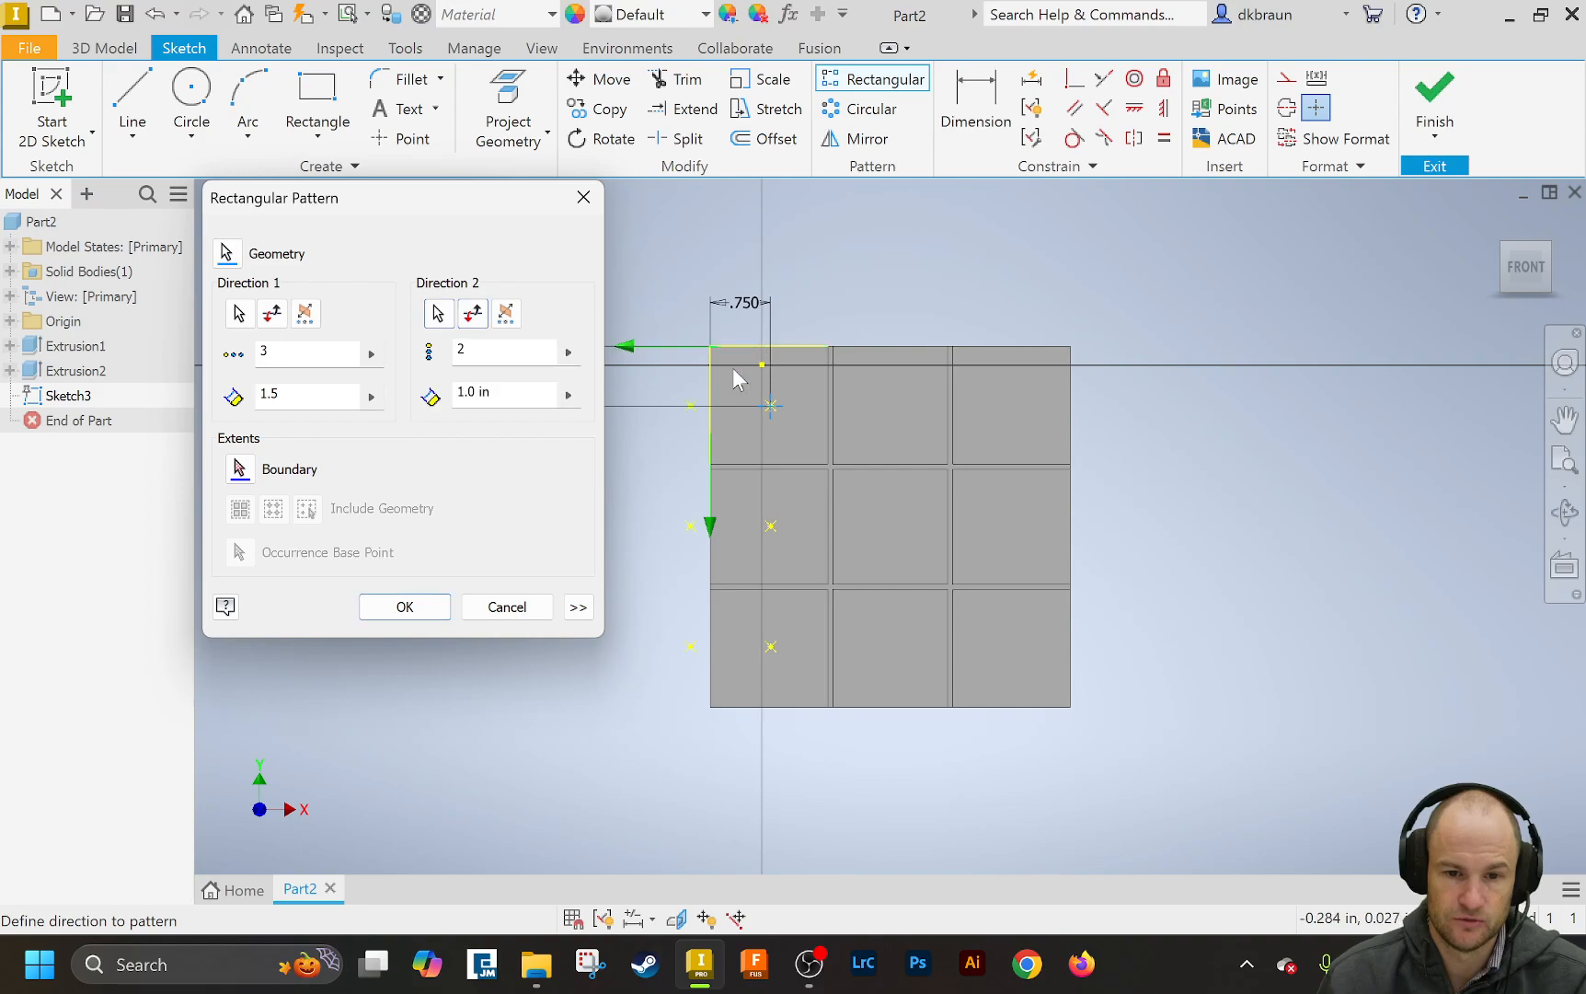
pyautogui.click(472, 313)
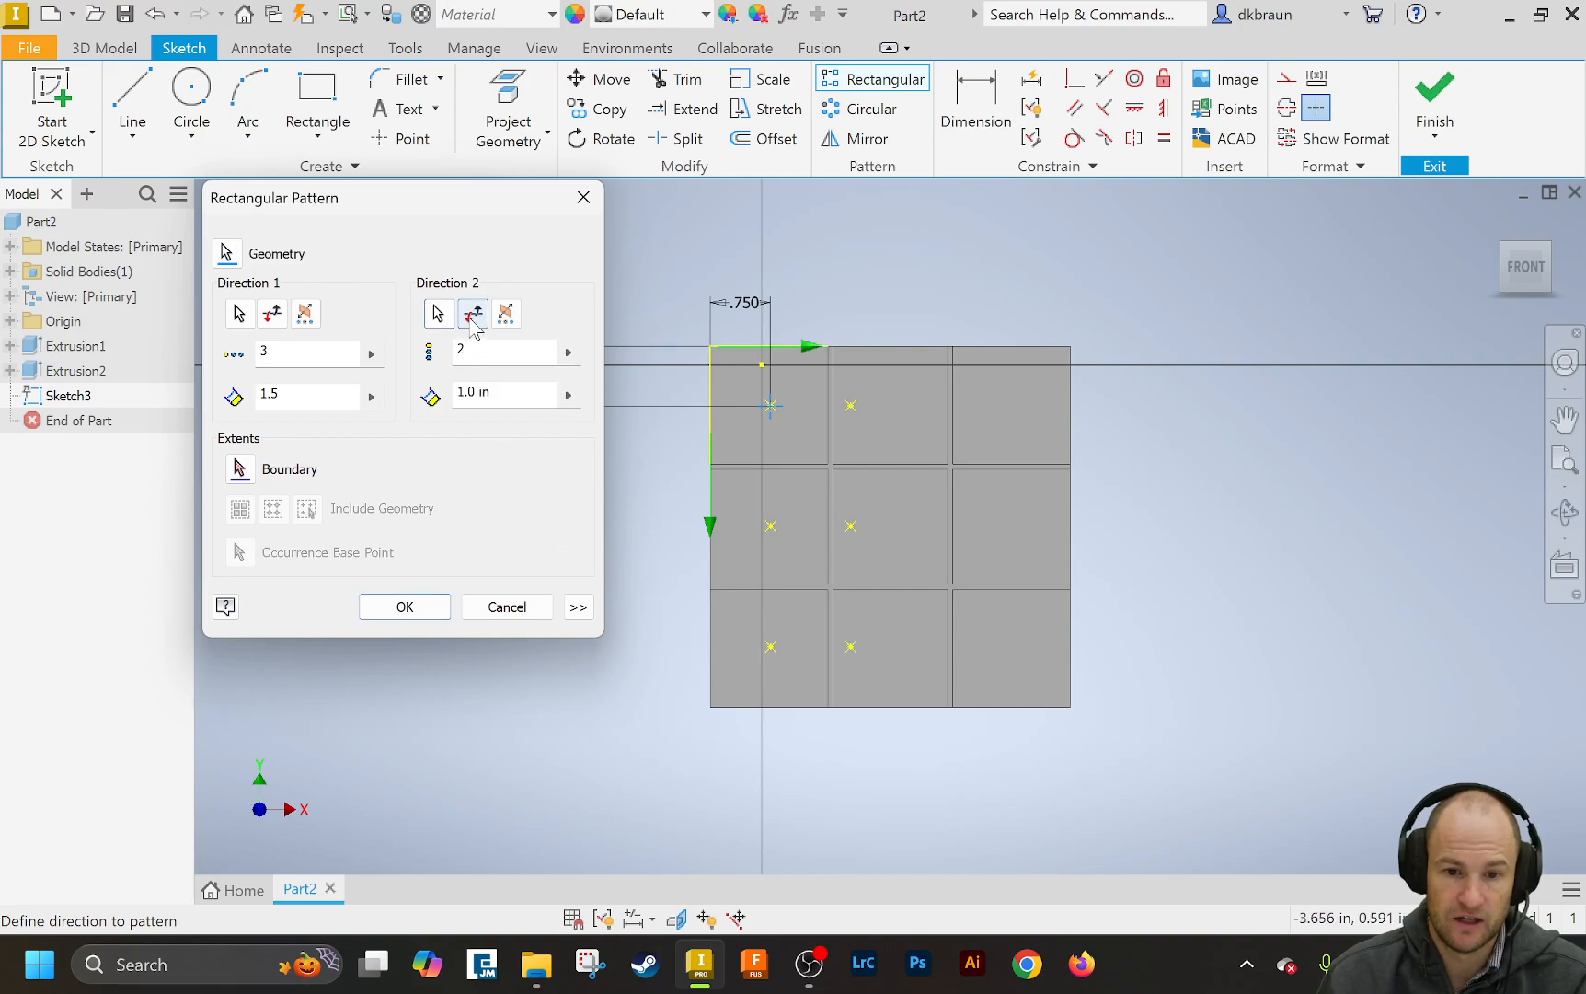
pyautogui.doubleClick(455, 351)
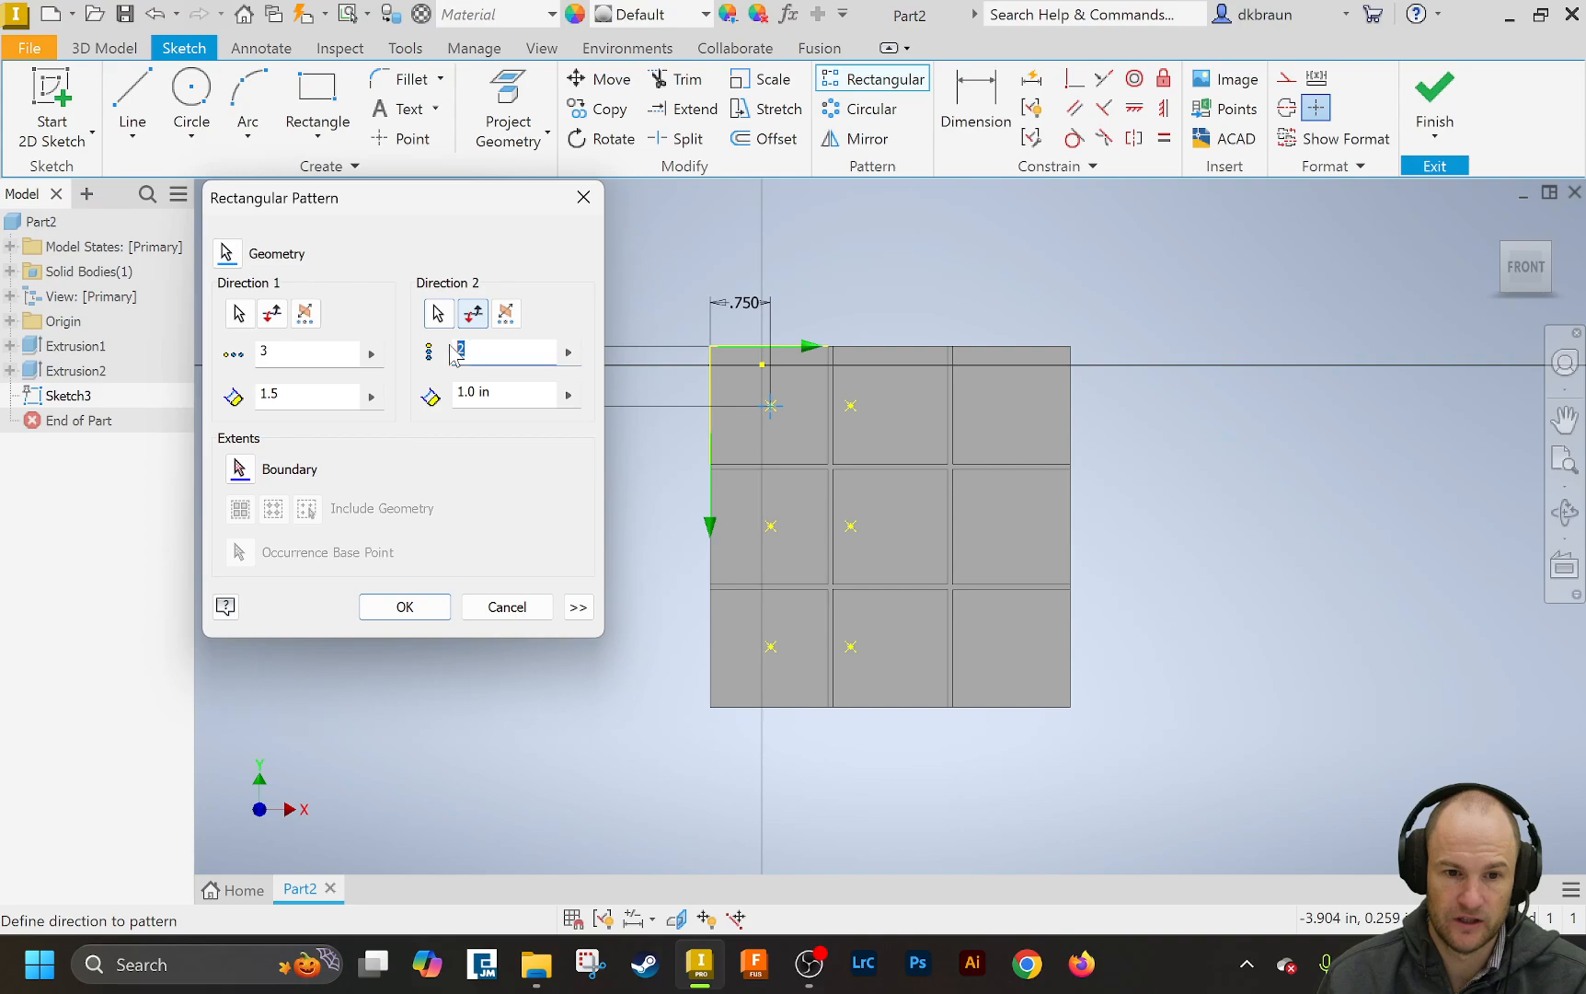
pyautogui.write('3')
pyautogui.doubleClick(507, 391)
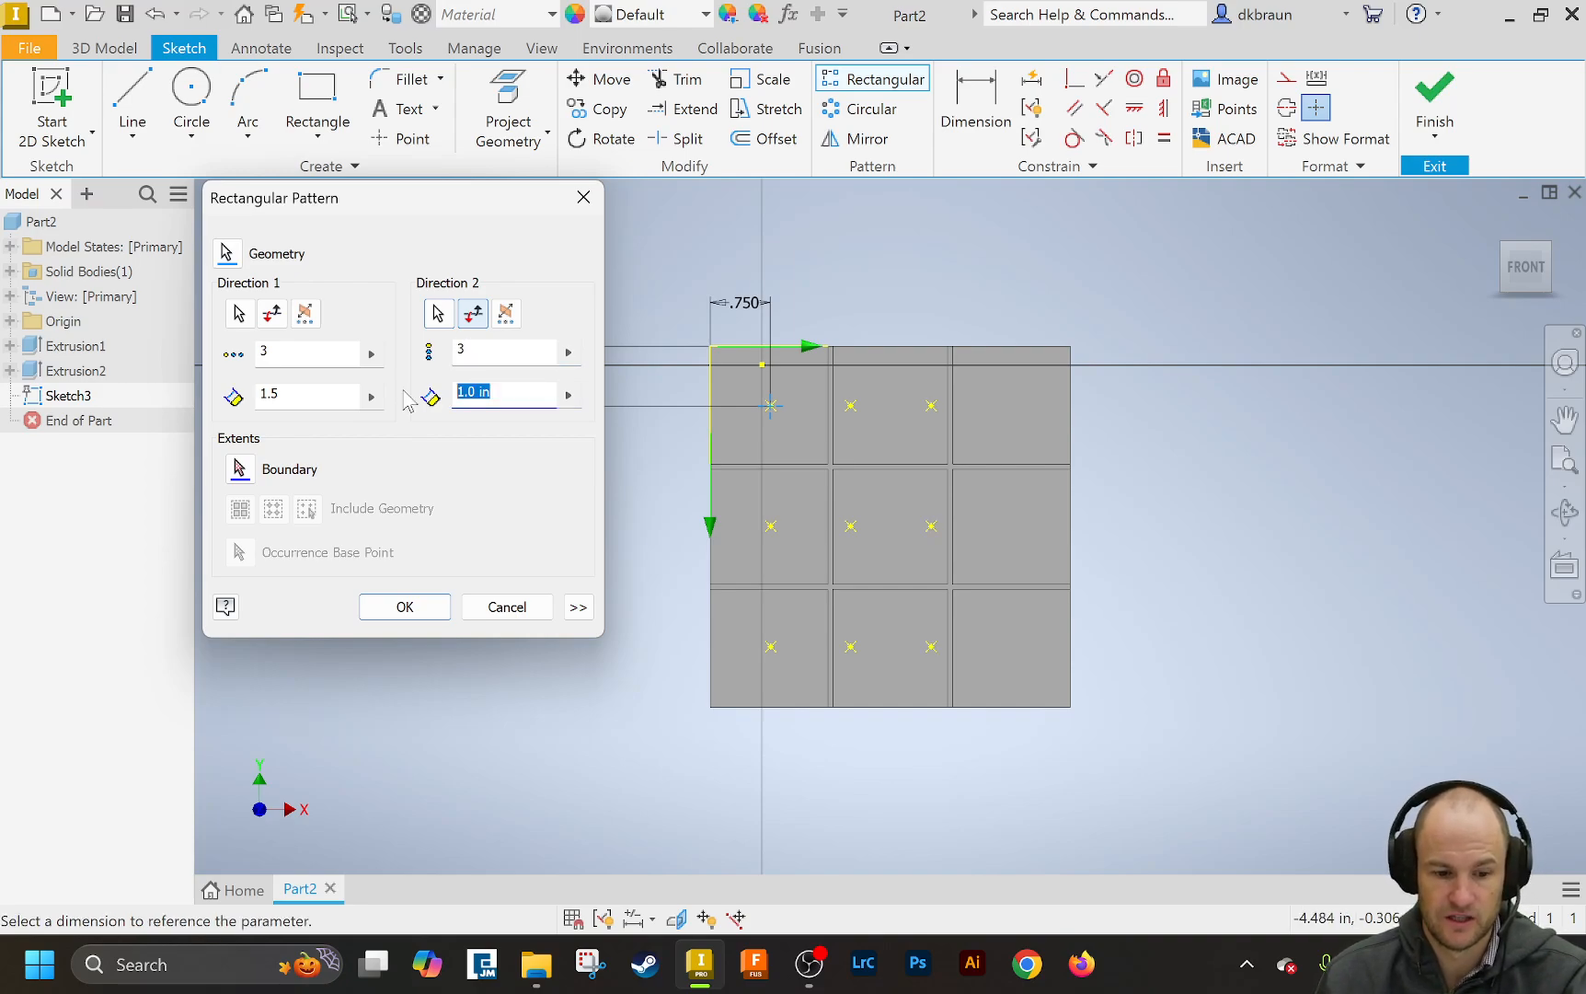
pyautogui.write('1.5')
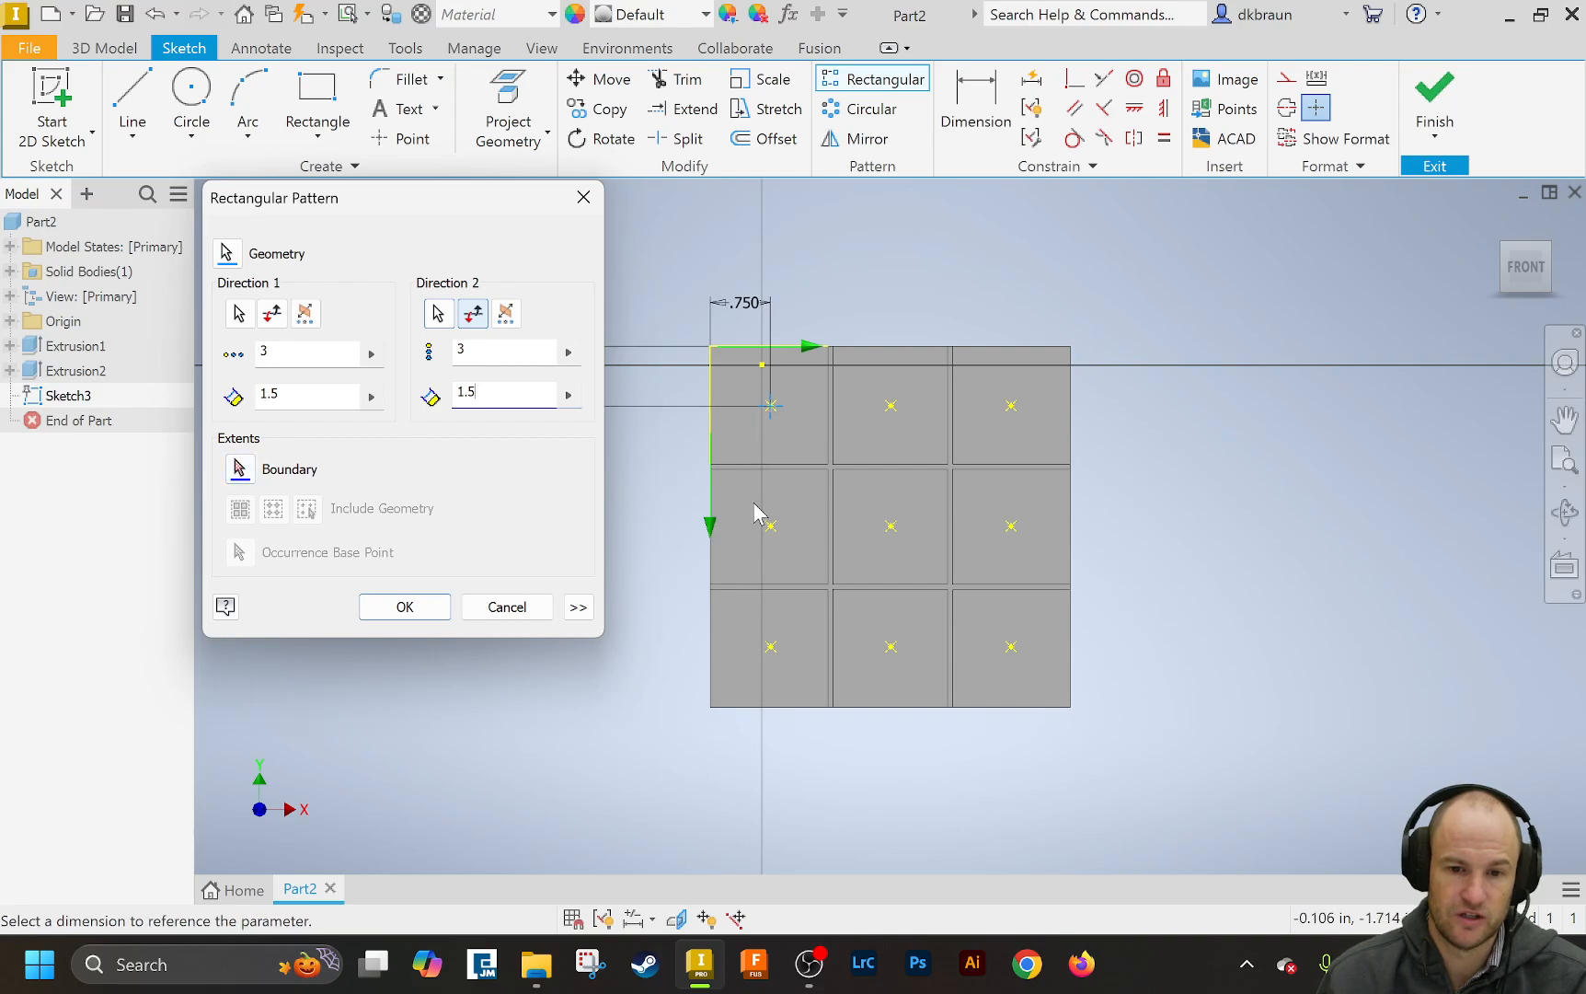
pyautogui.click(414, 609)
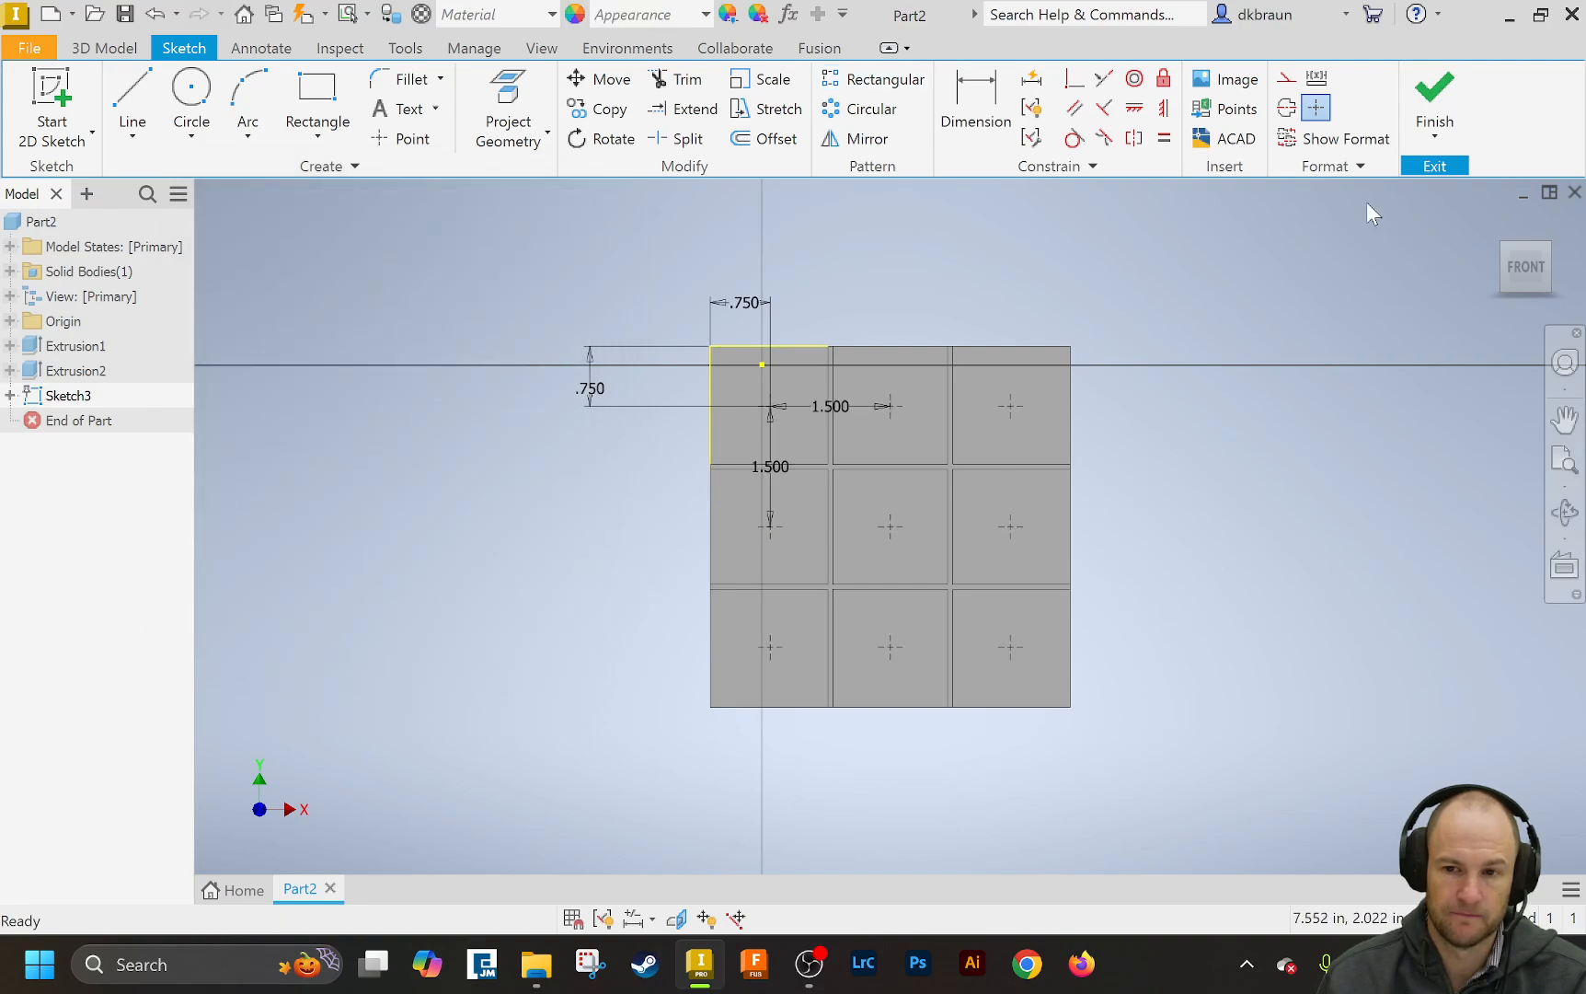
# - Finish the sketch and start a Hole feature on the nine points with a flat drill point and 0.5 in diameter
pyautogui.click(1449, 102)
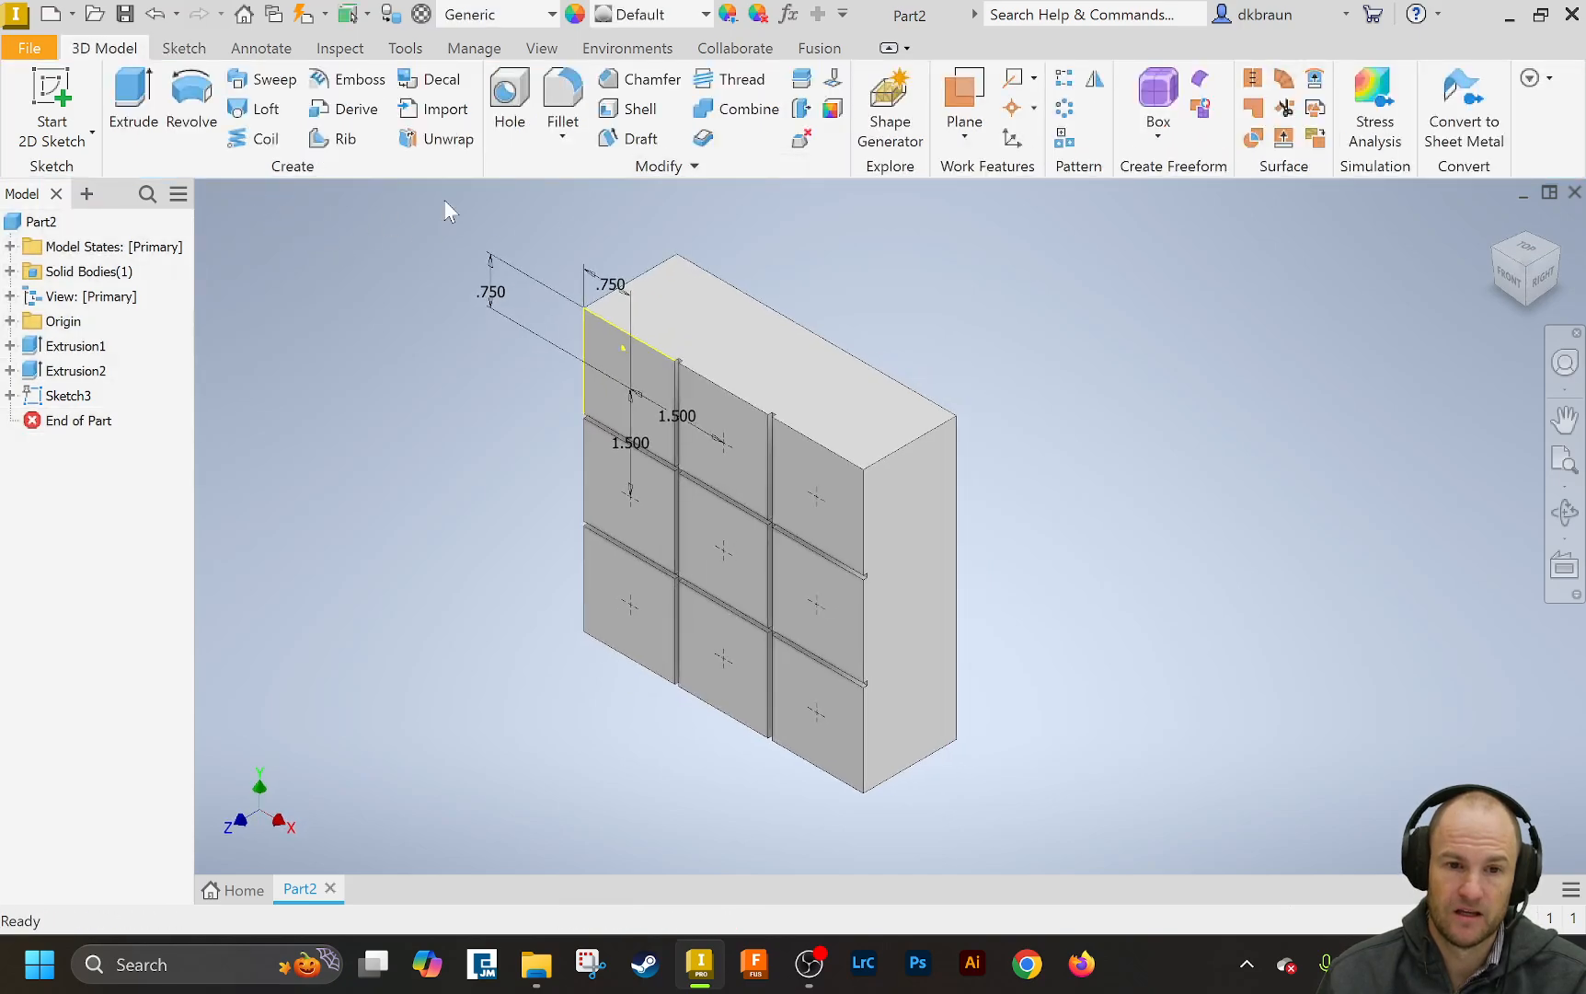
pyautogui.click(512, 92)
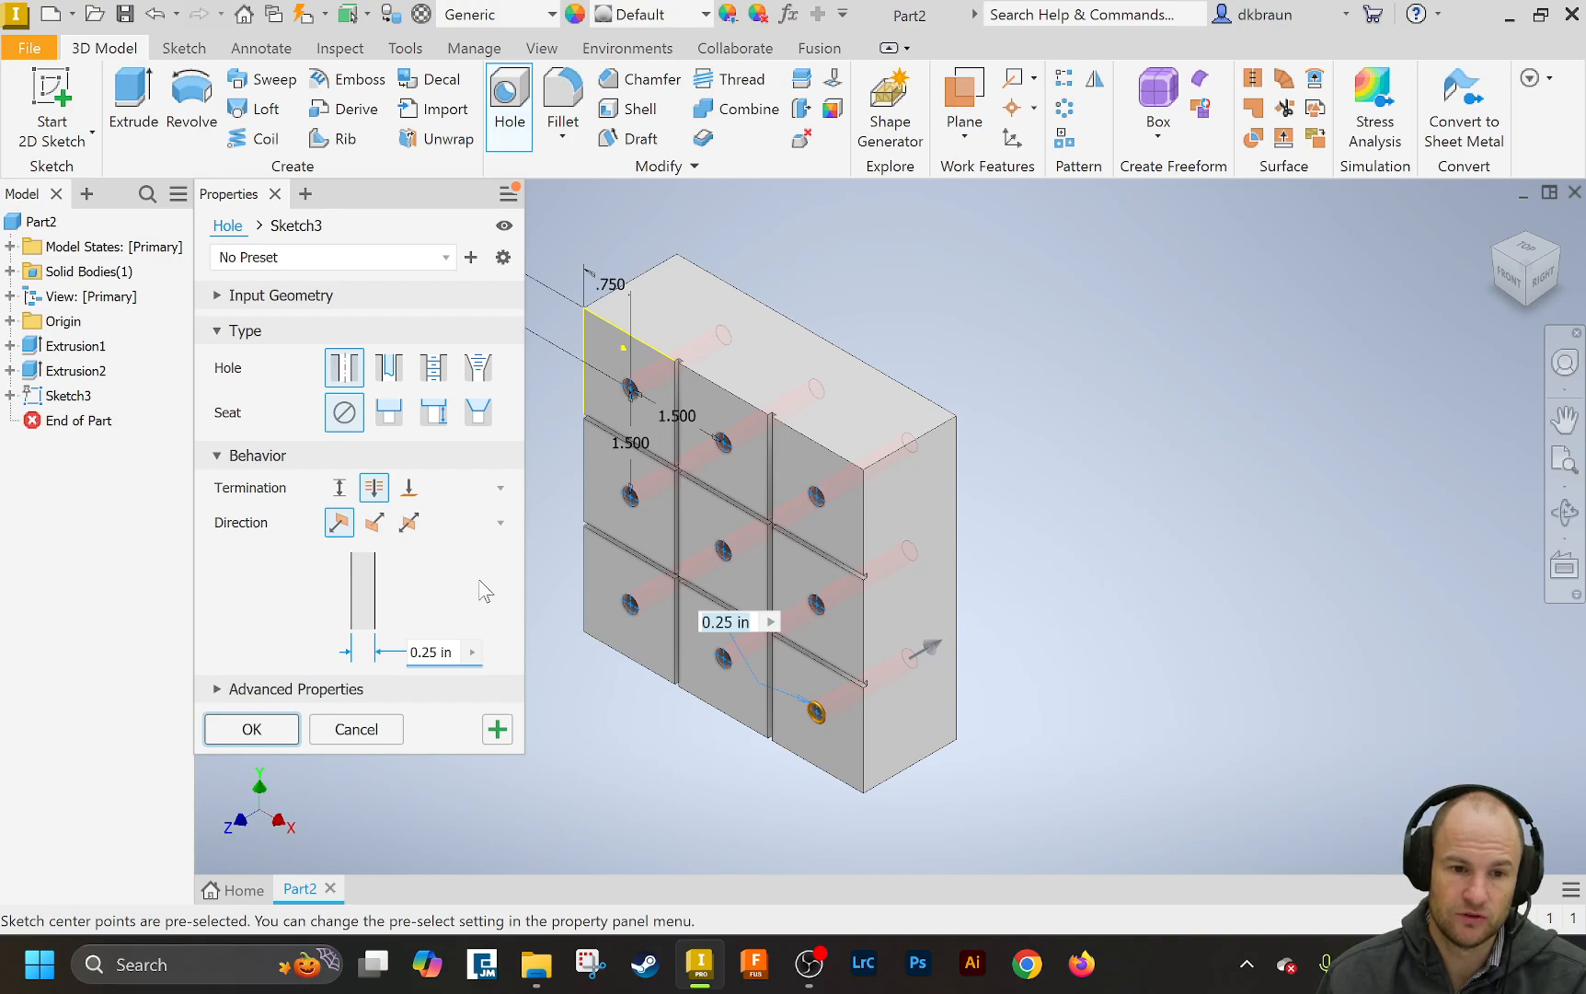
pyautogui.click(409, 488)
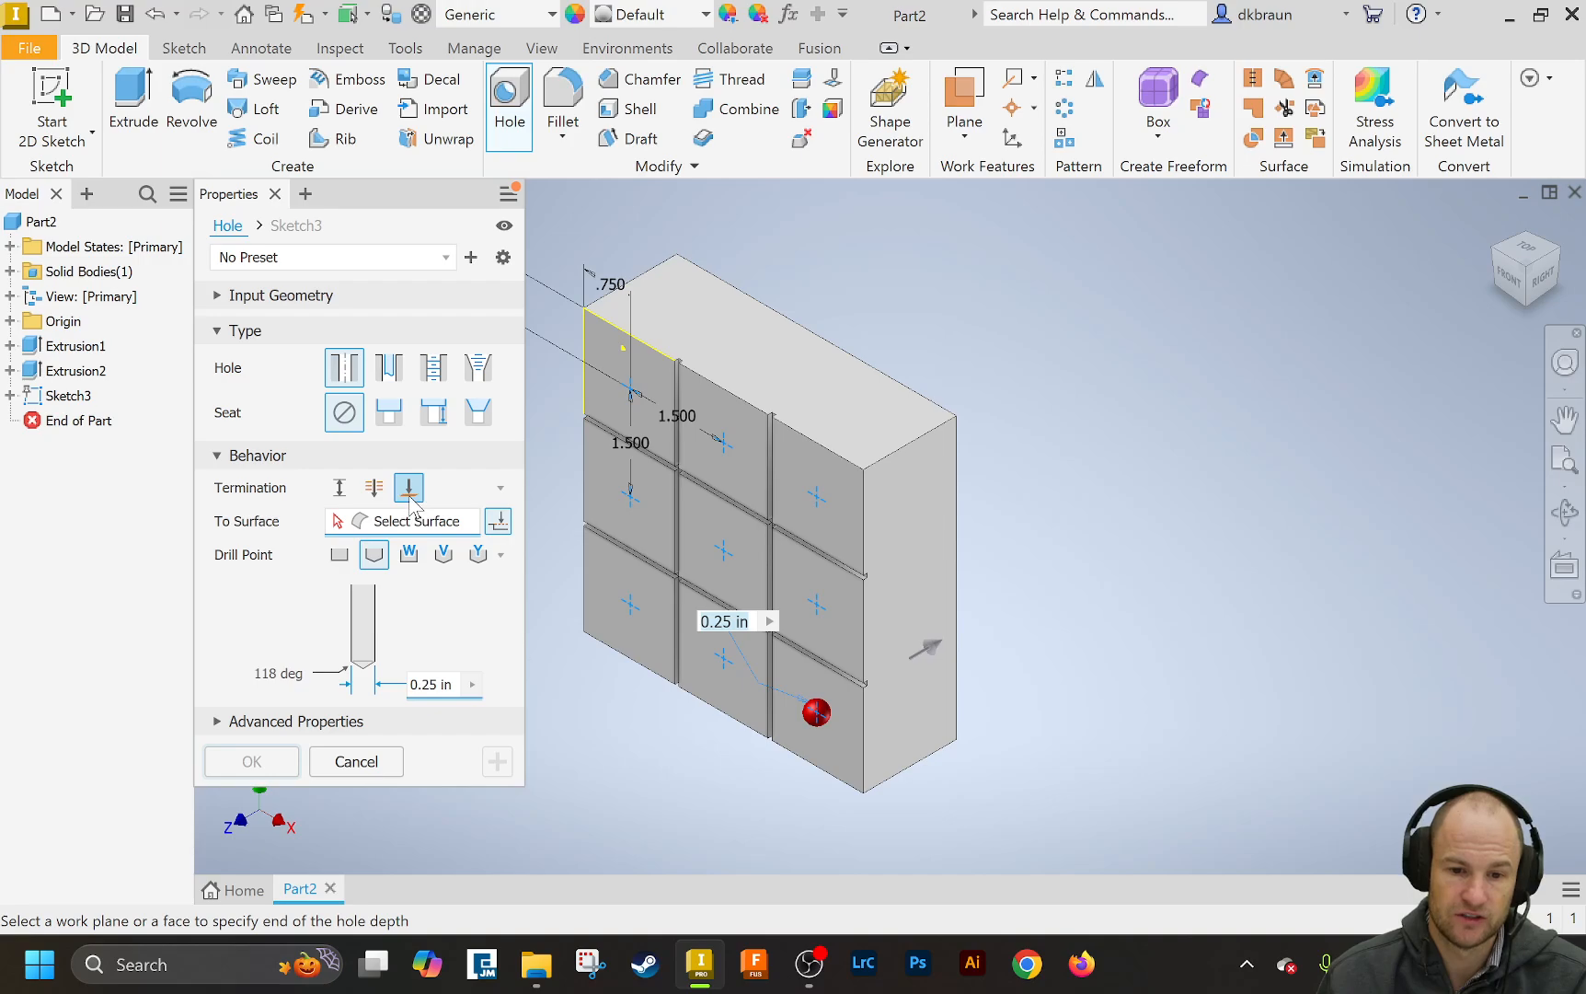
pyautogui.click(343, 562)
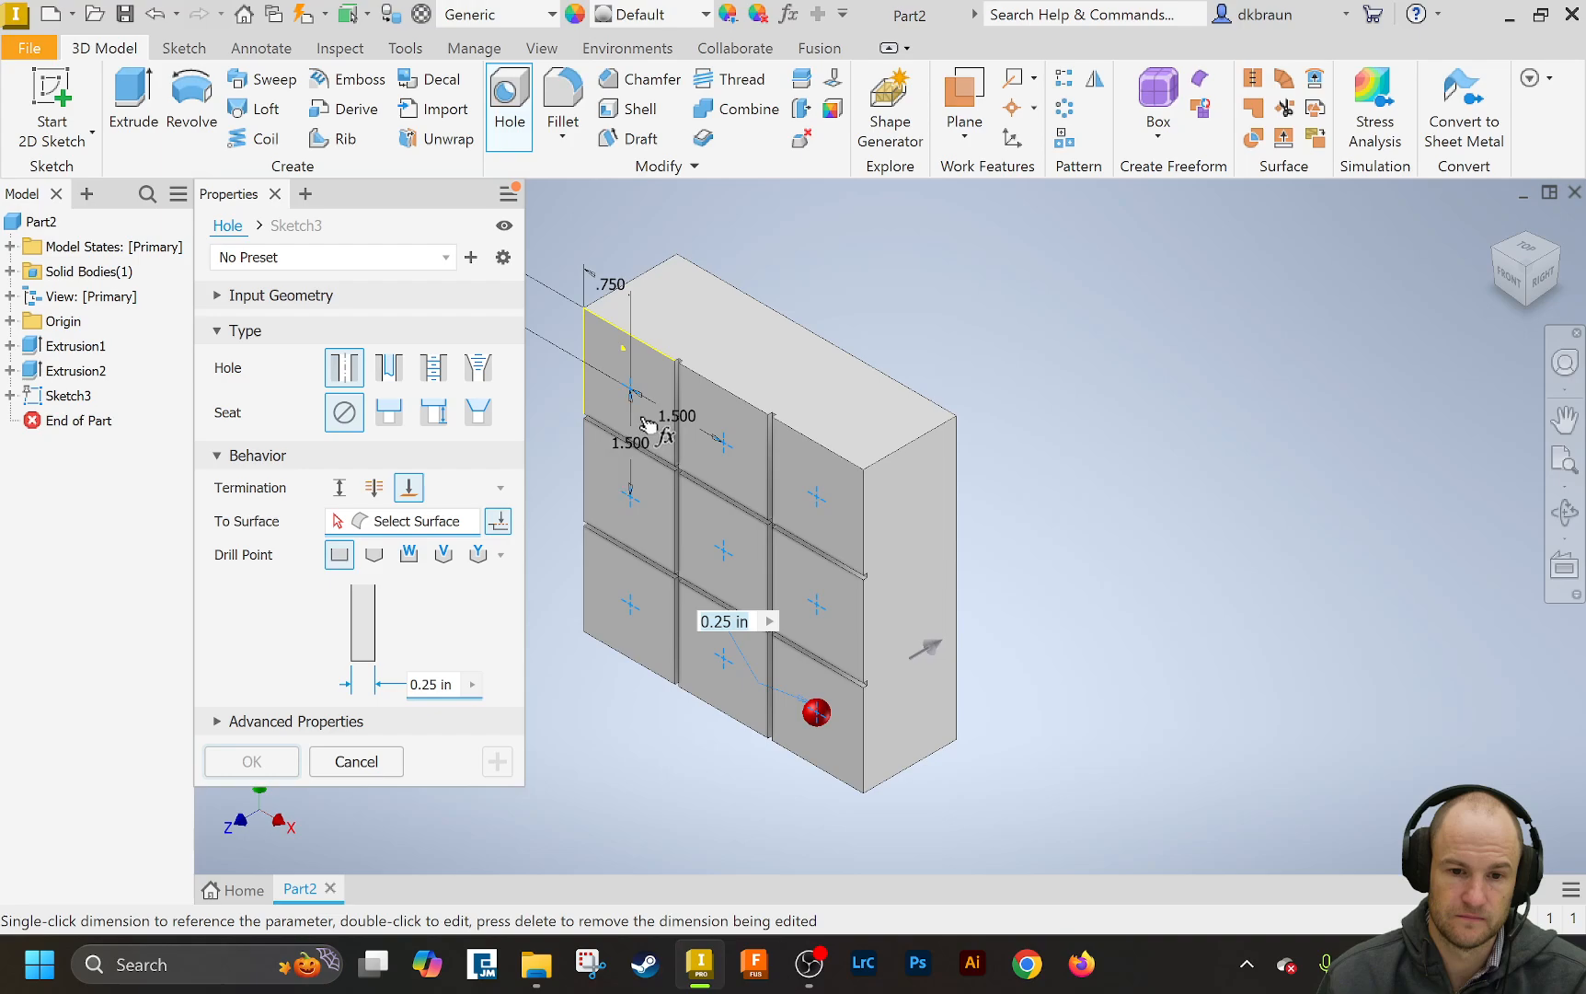
pyautogui.scroll(-2, 664, 437)
pyautogui.scroll(8, 644, 405)
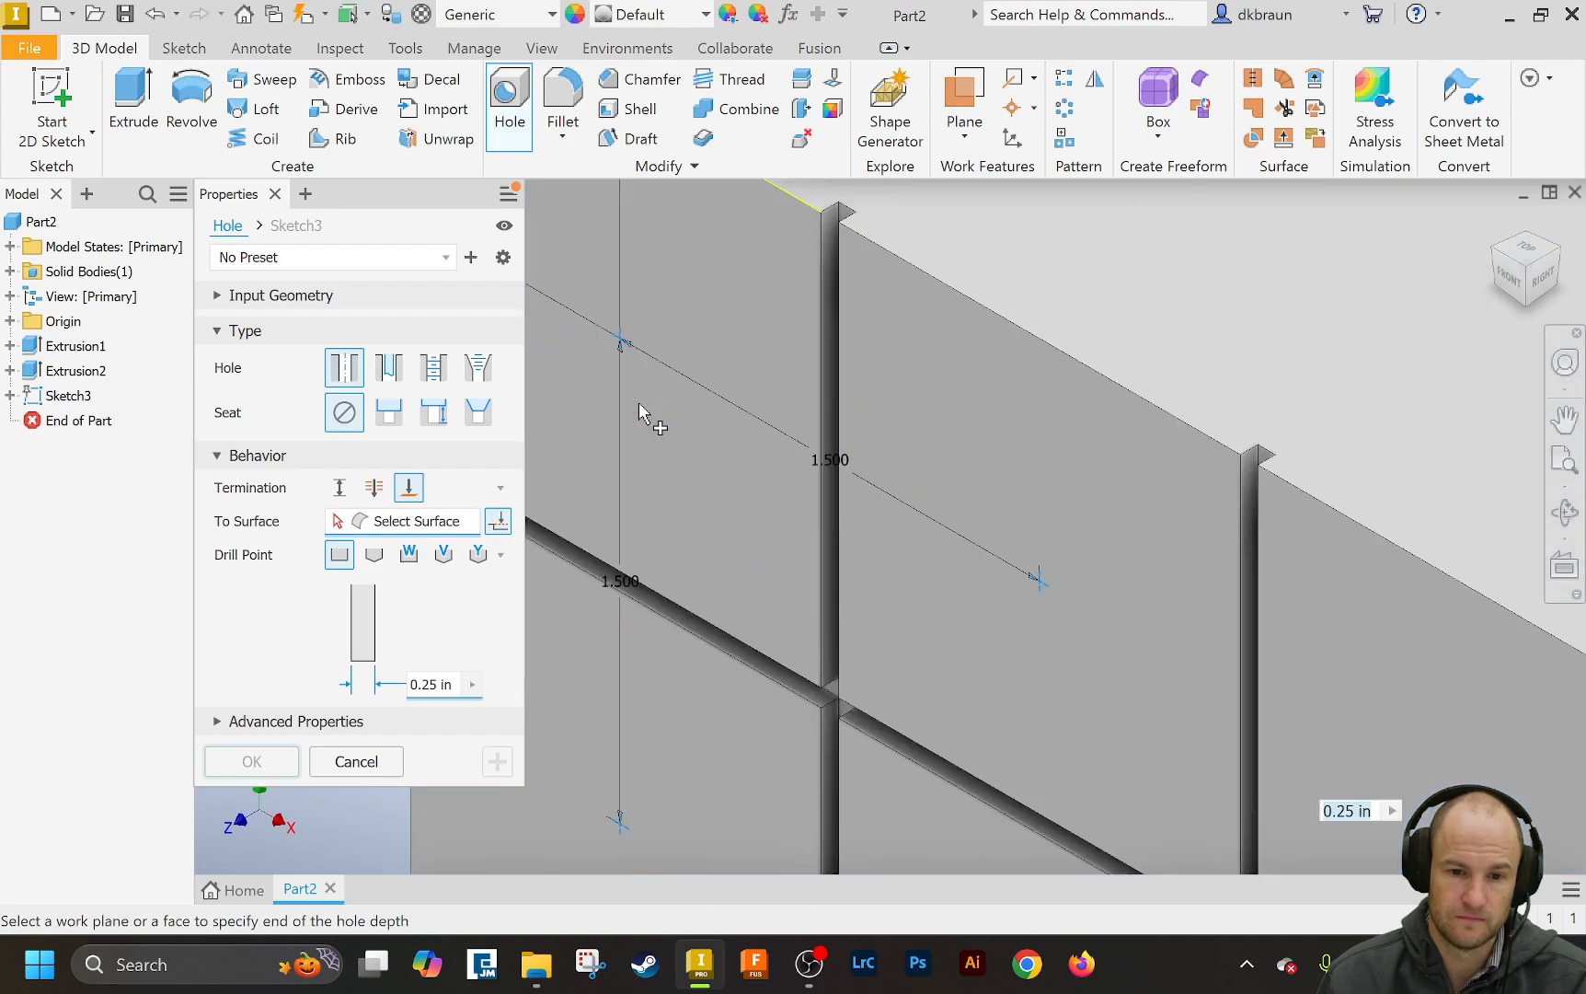
pyautogui.click(431, 685)
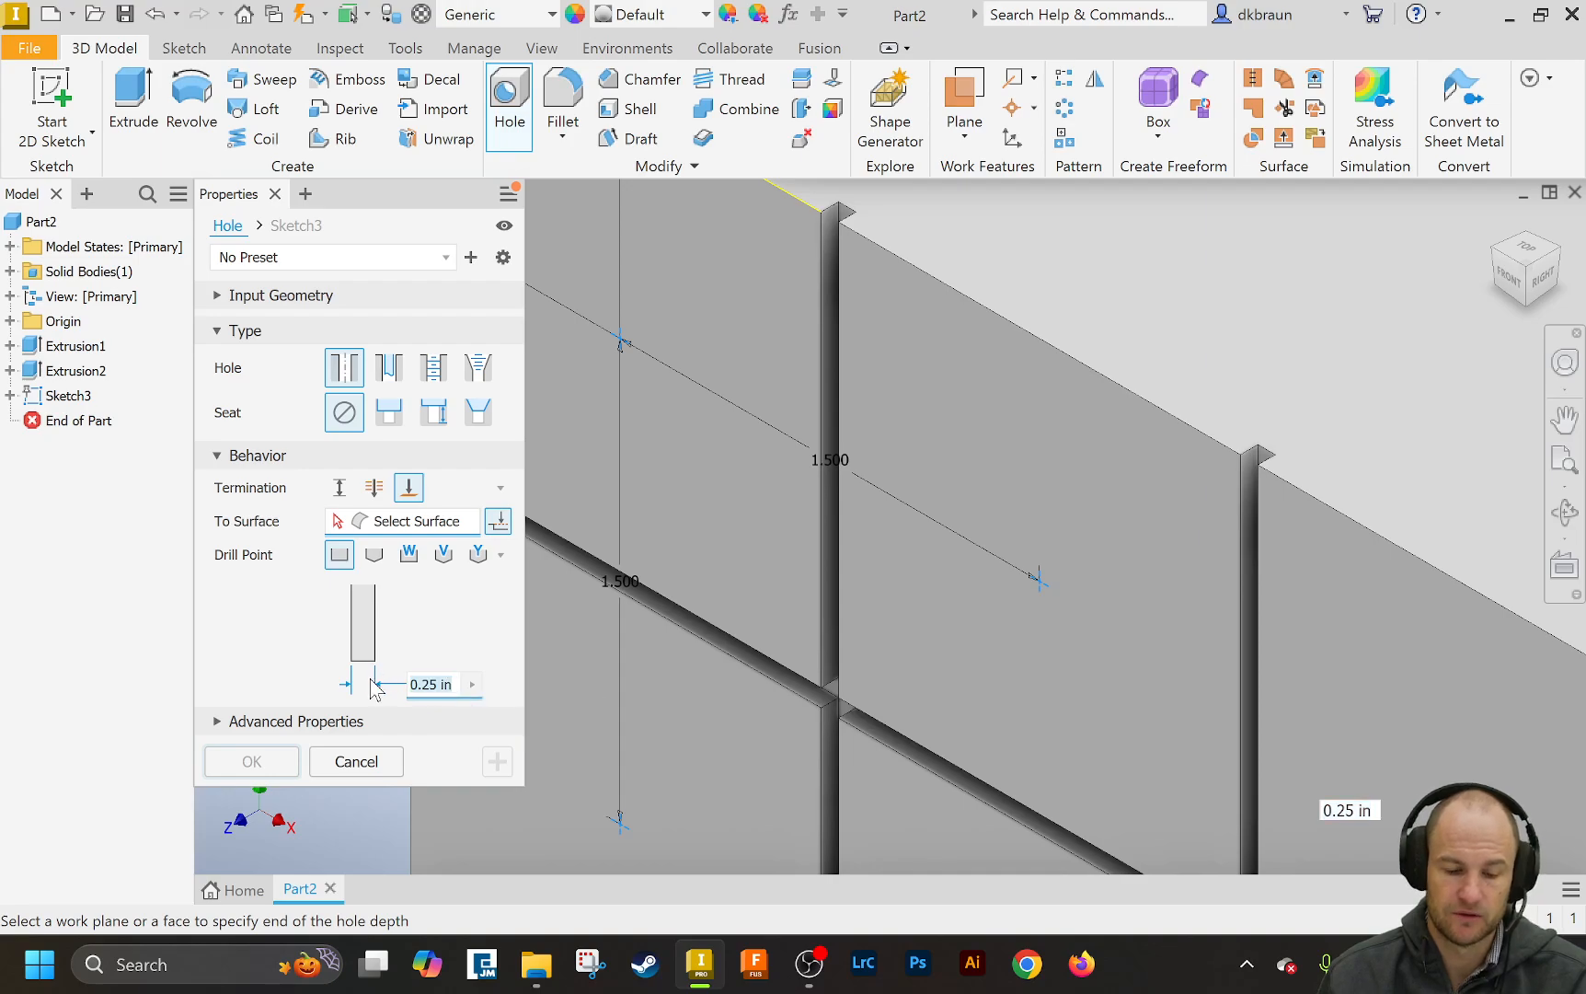
pyautogui.write('.5')
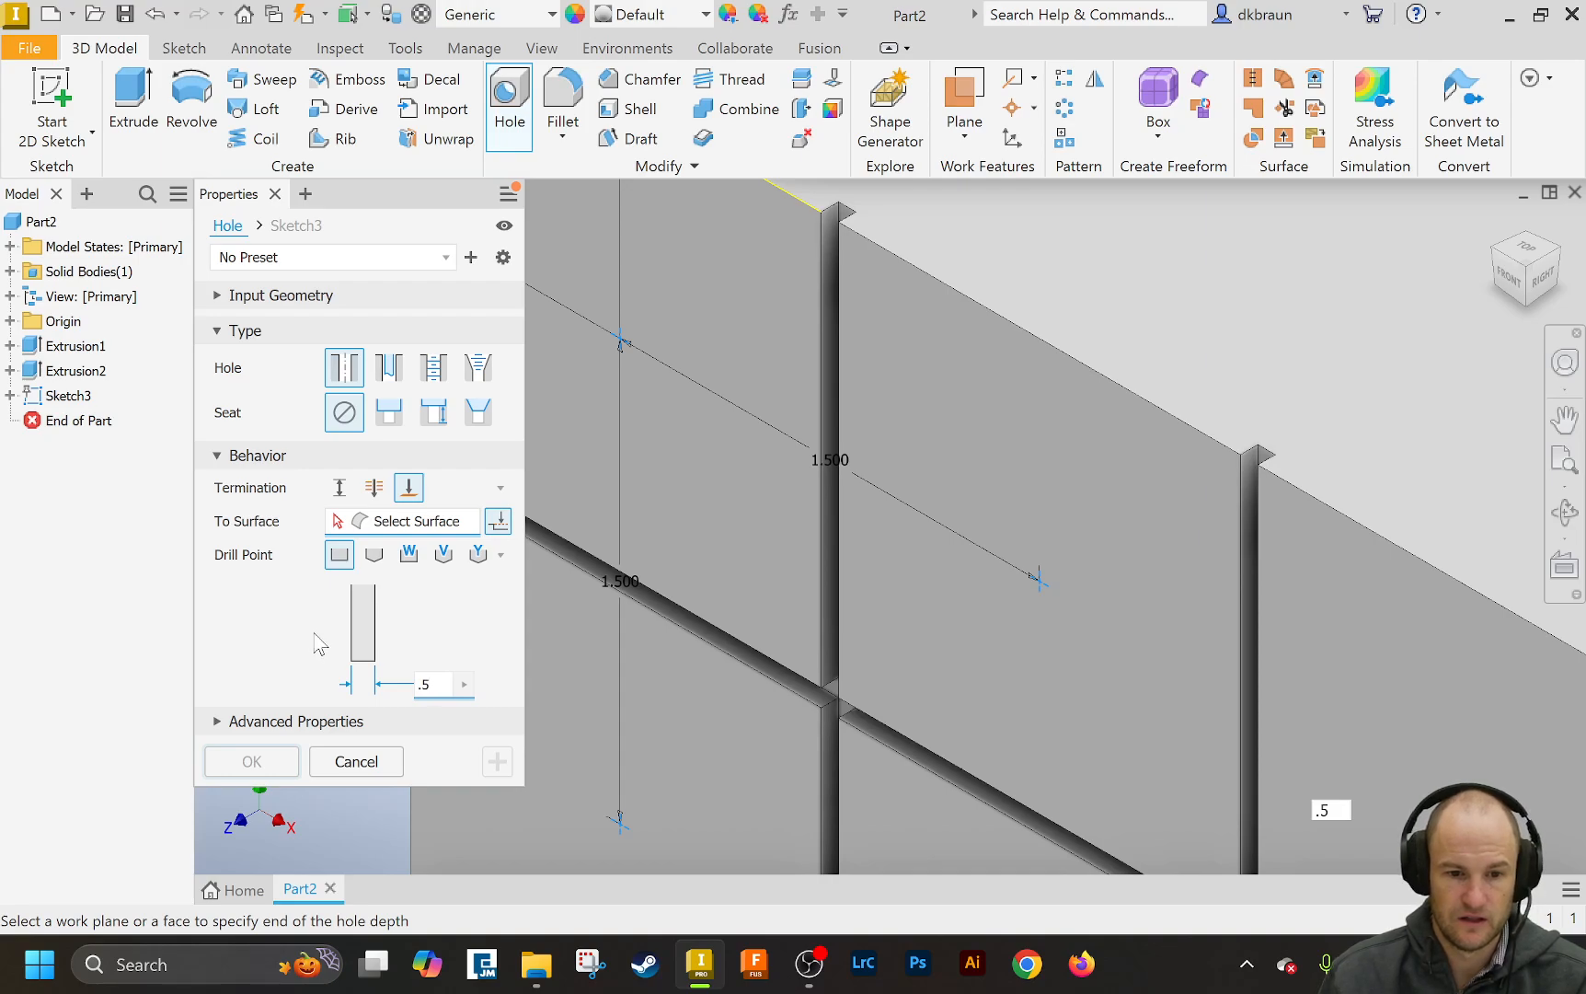
# - Set the holes to end at a distance of 1/8 in and create the nine flat-bottomed holes
pyautogui.click(374, 487)
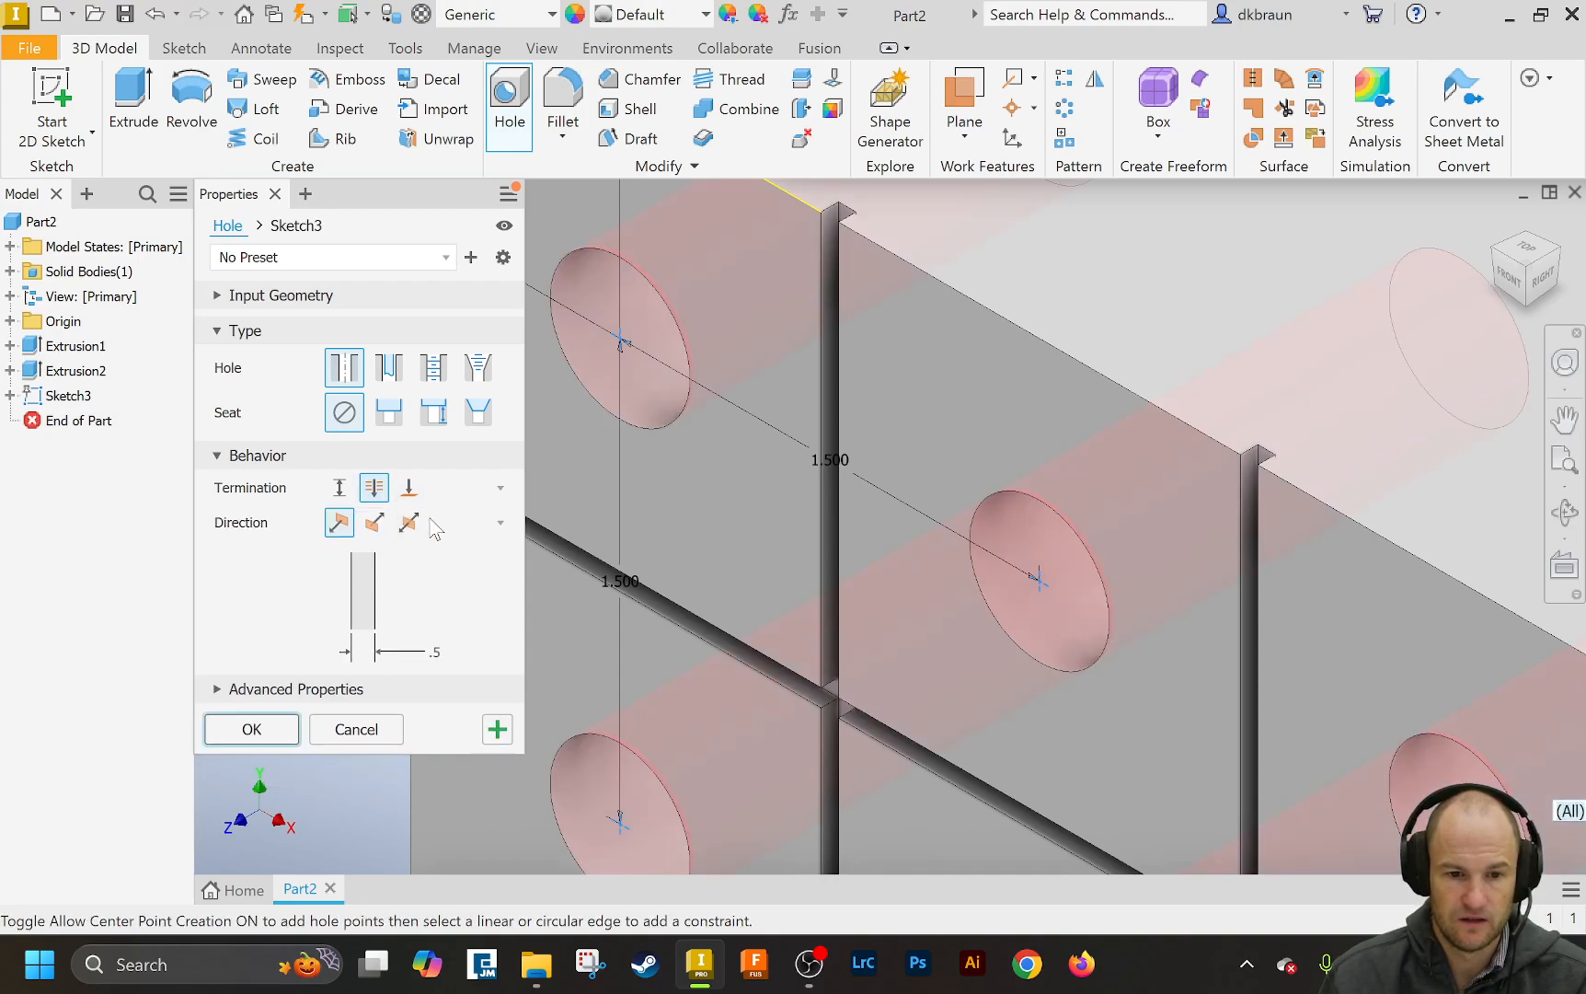
pyautogui.click(338, 487)
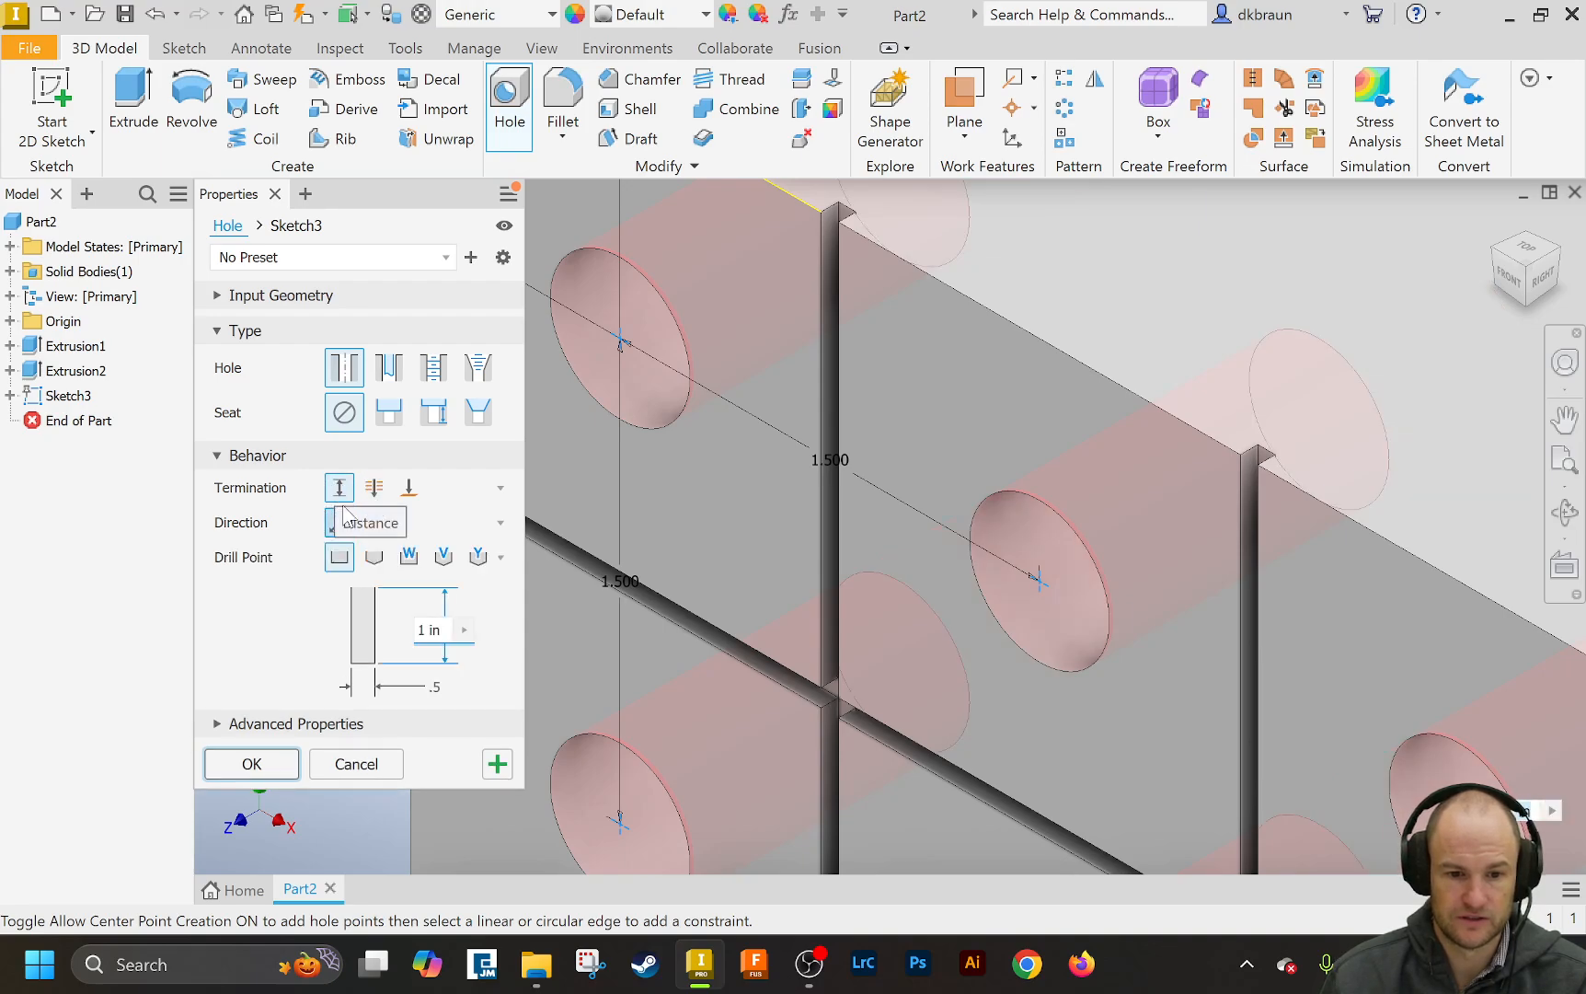
pyautogui.click(446, 633)
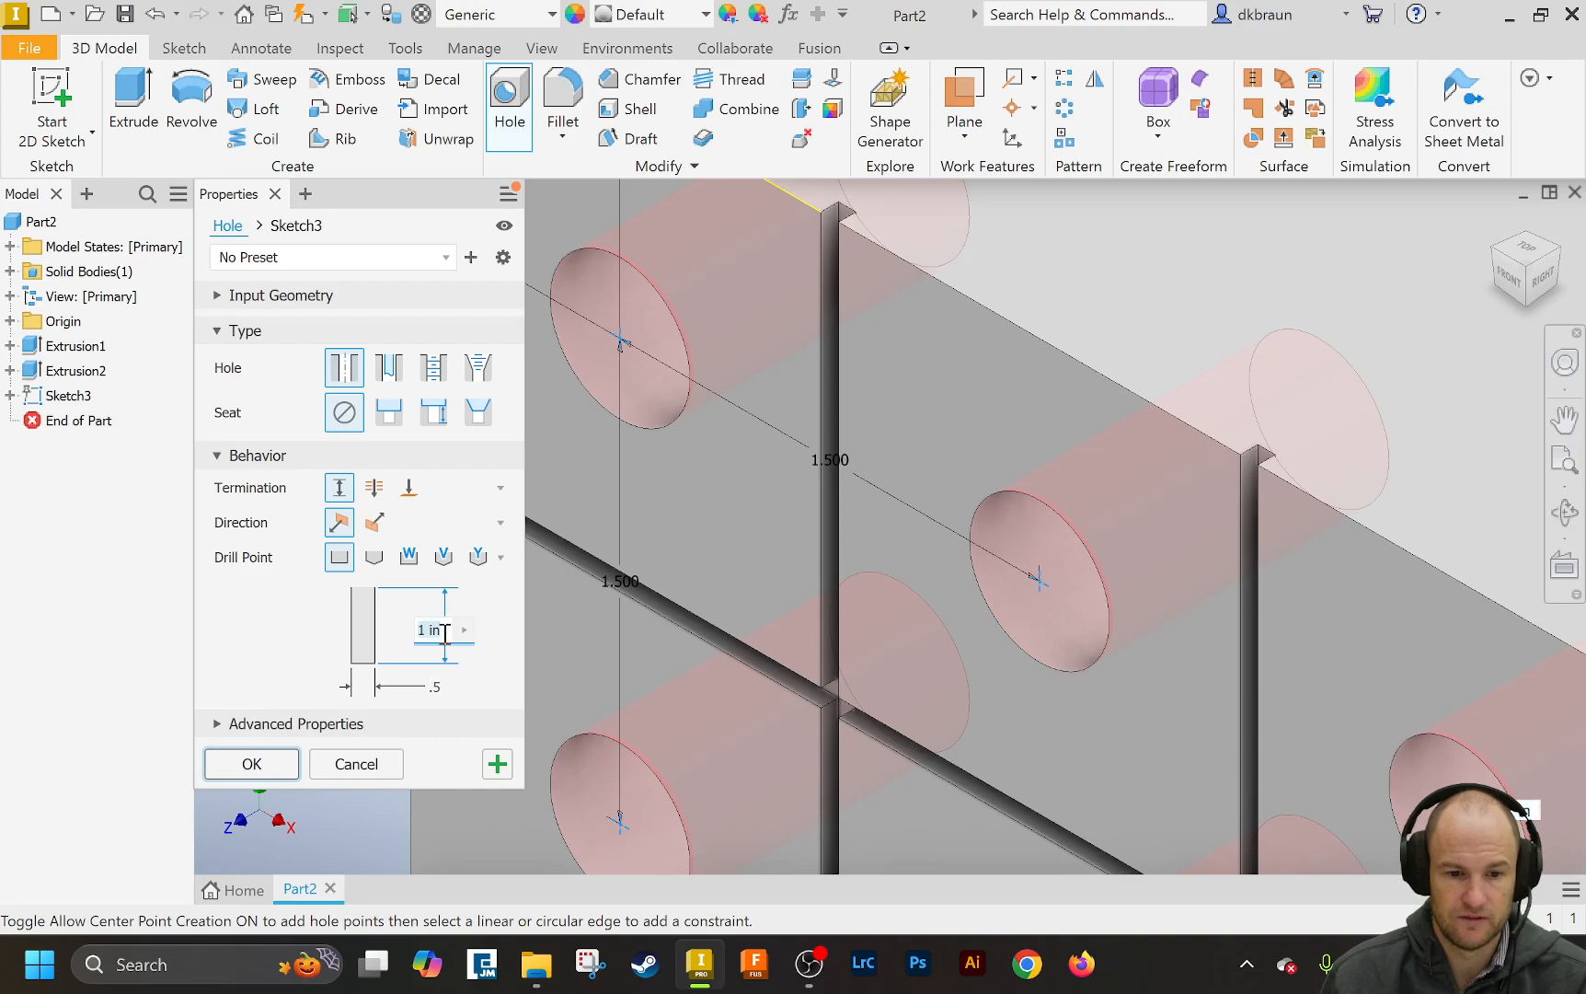
pyautogui.click(445, 633)
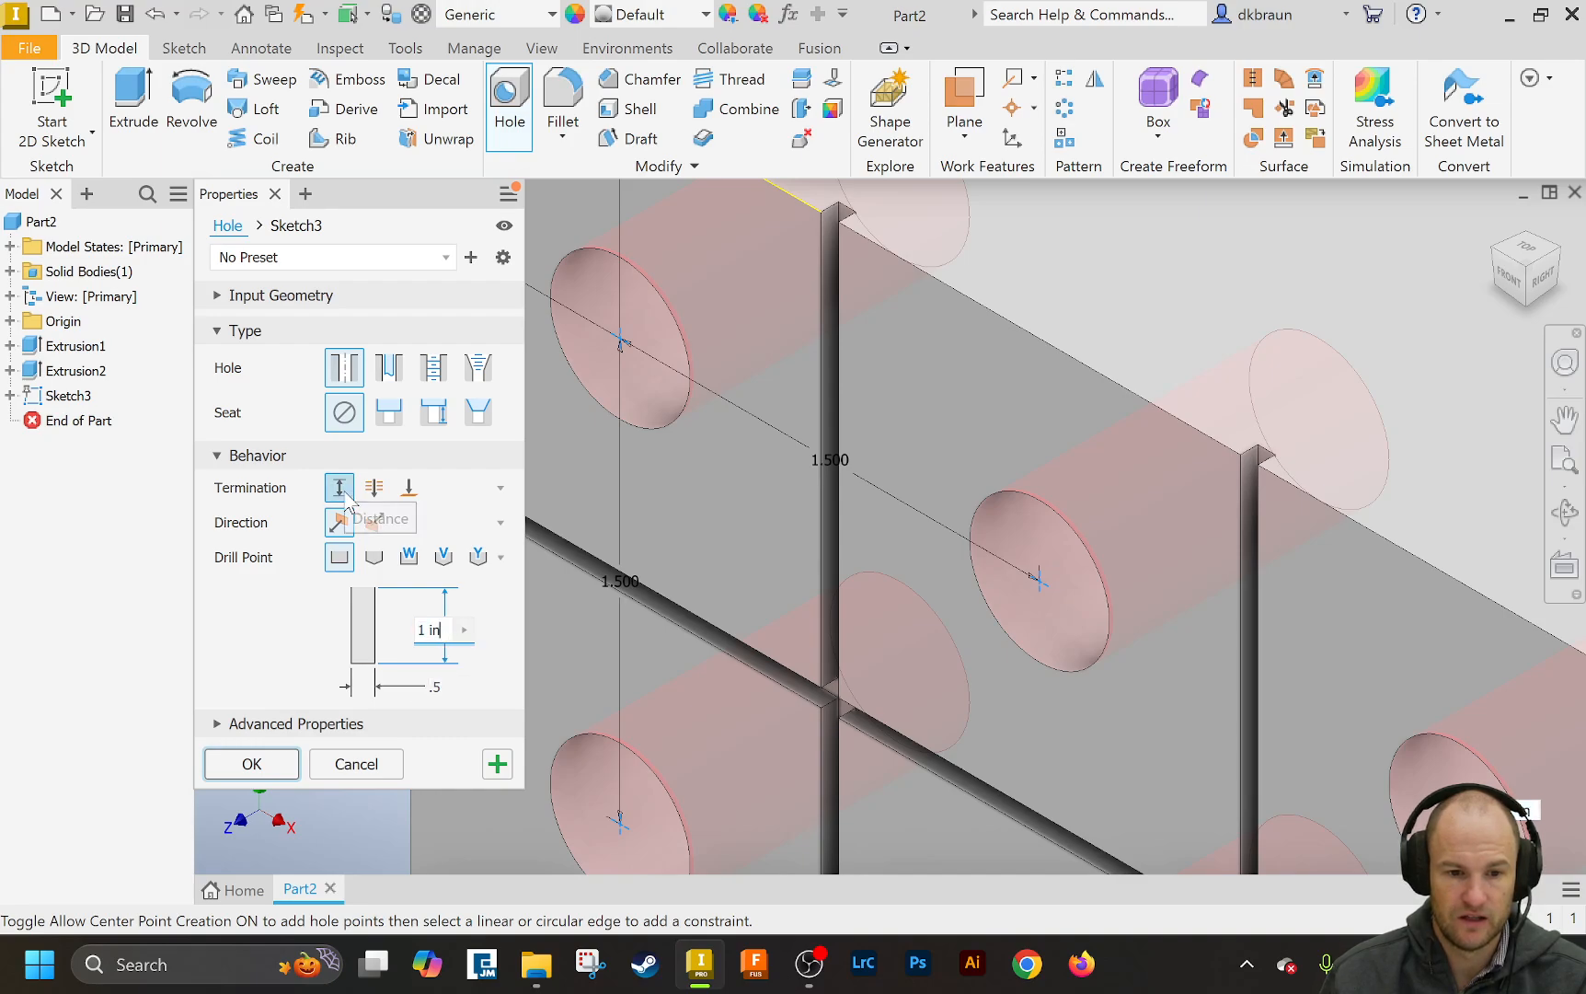
pyautogui.click(419, 631)
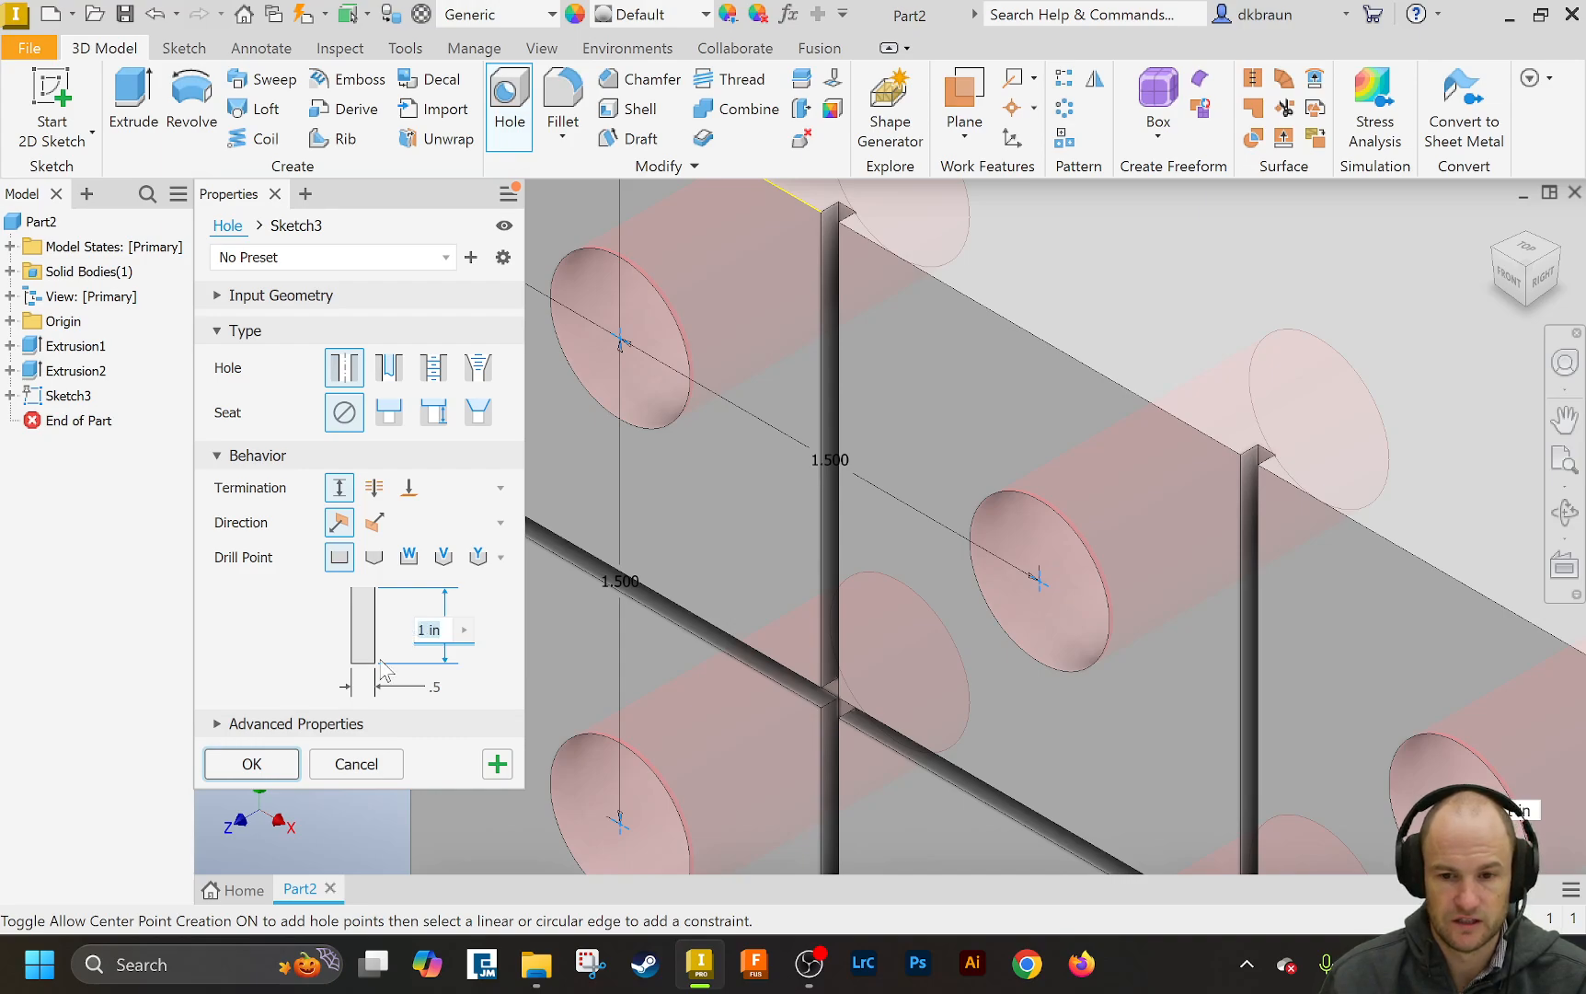
pyautogui.write('1/8')
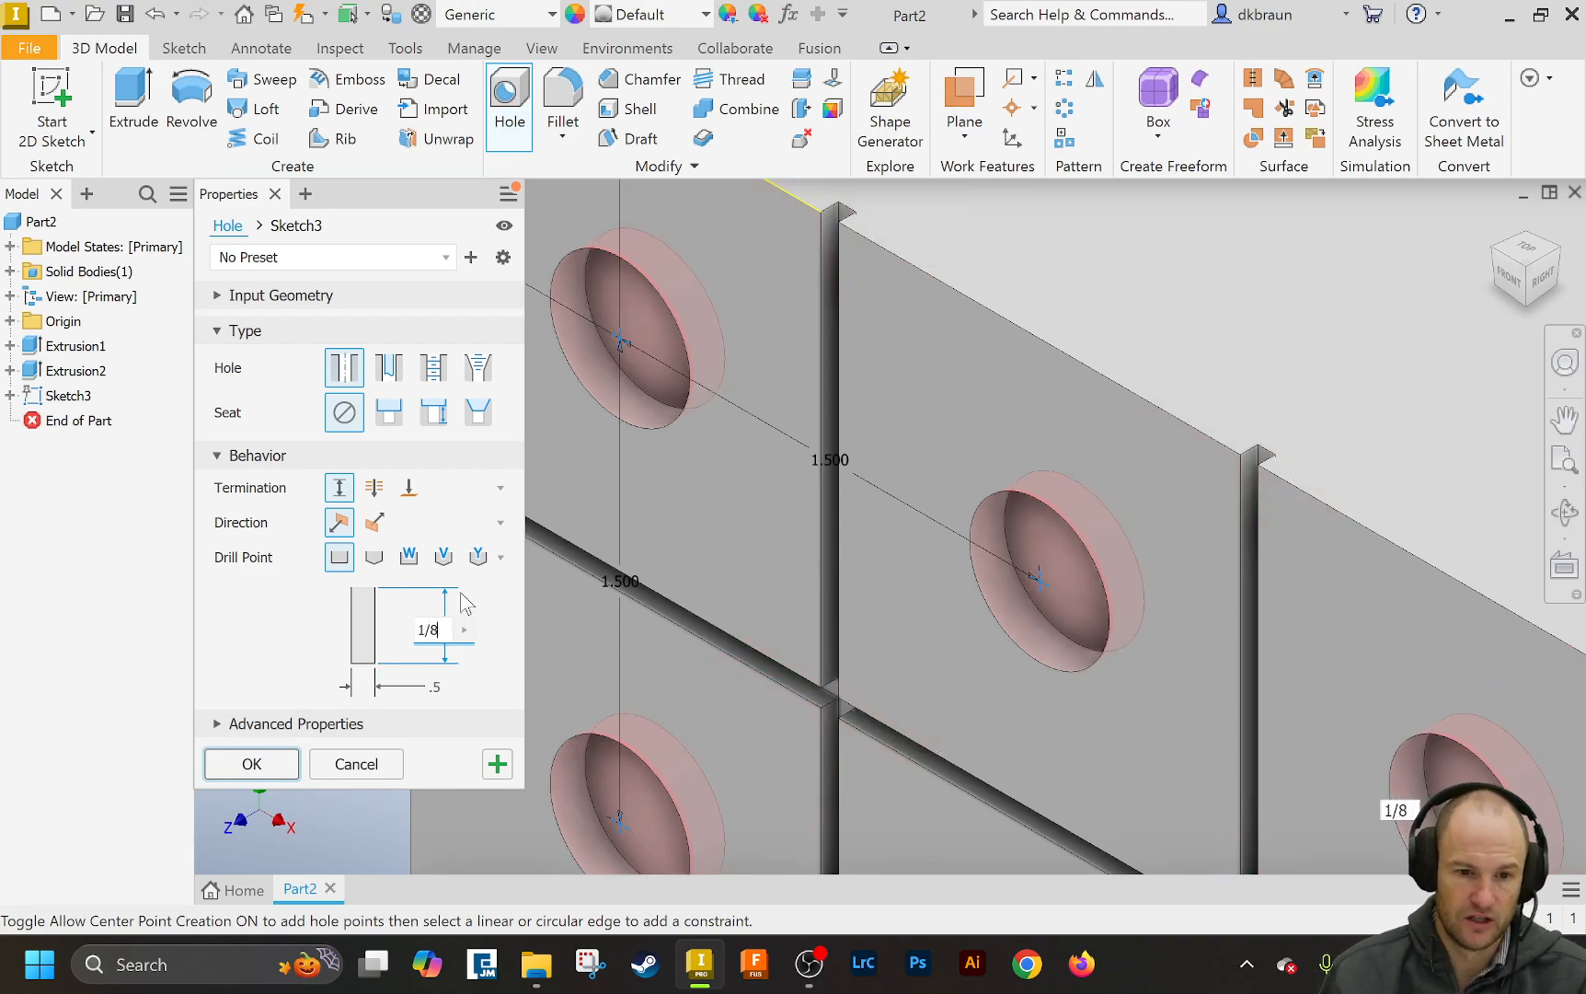
pyautogui.scroll(5, 617, 594)
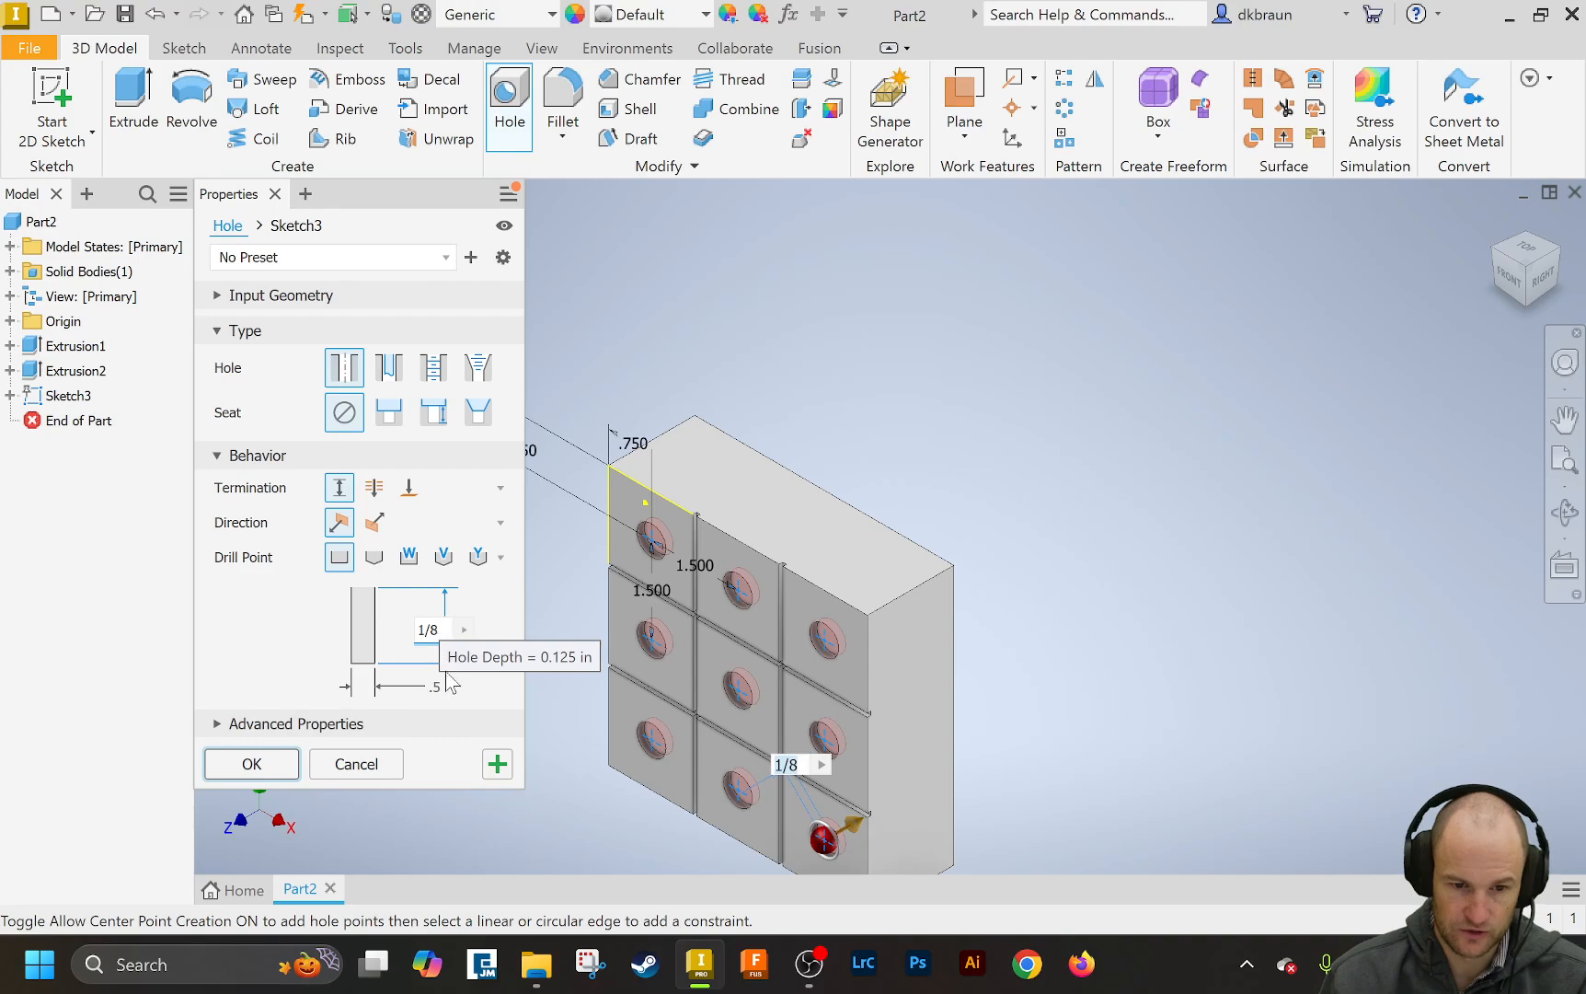
pyautogui.click(251, 763)
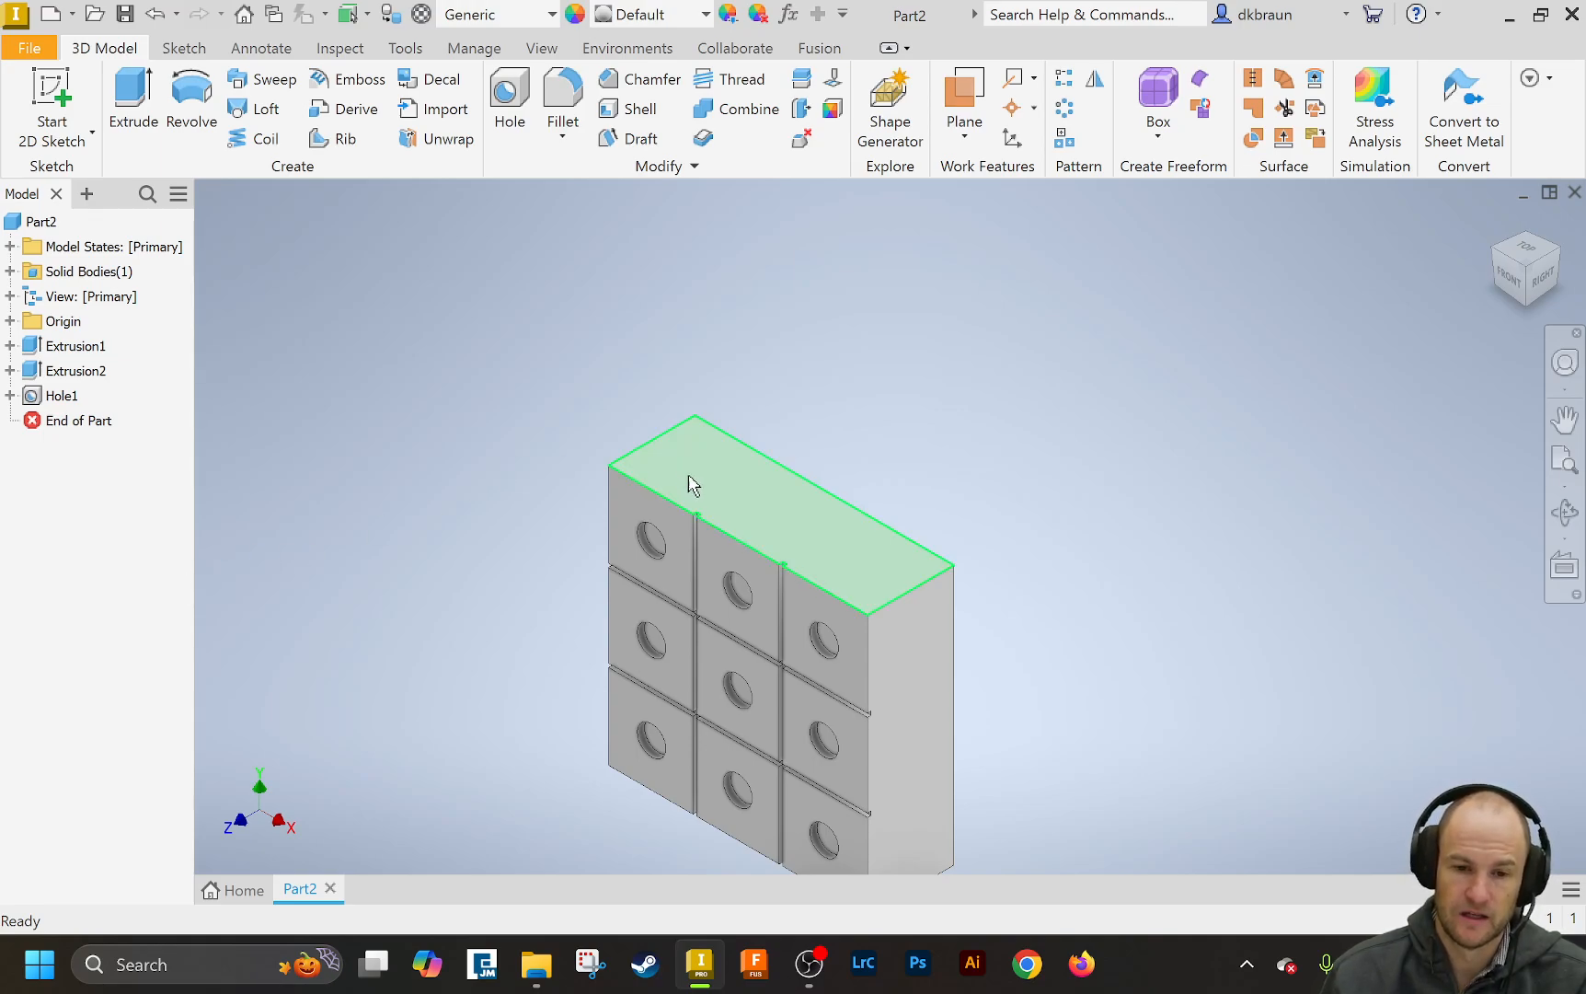
# - Start a sketch on the block's top face and place a point near each end, midway across the thickness
pyautogui.click(52, 92)
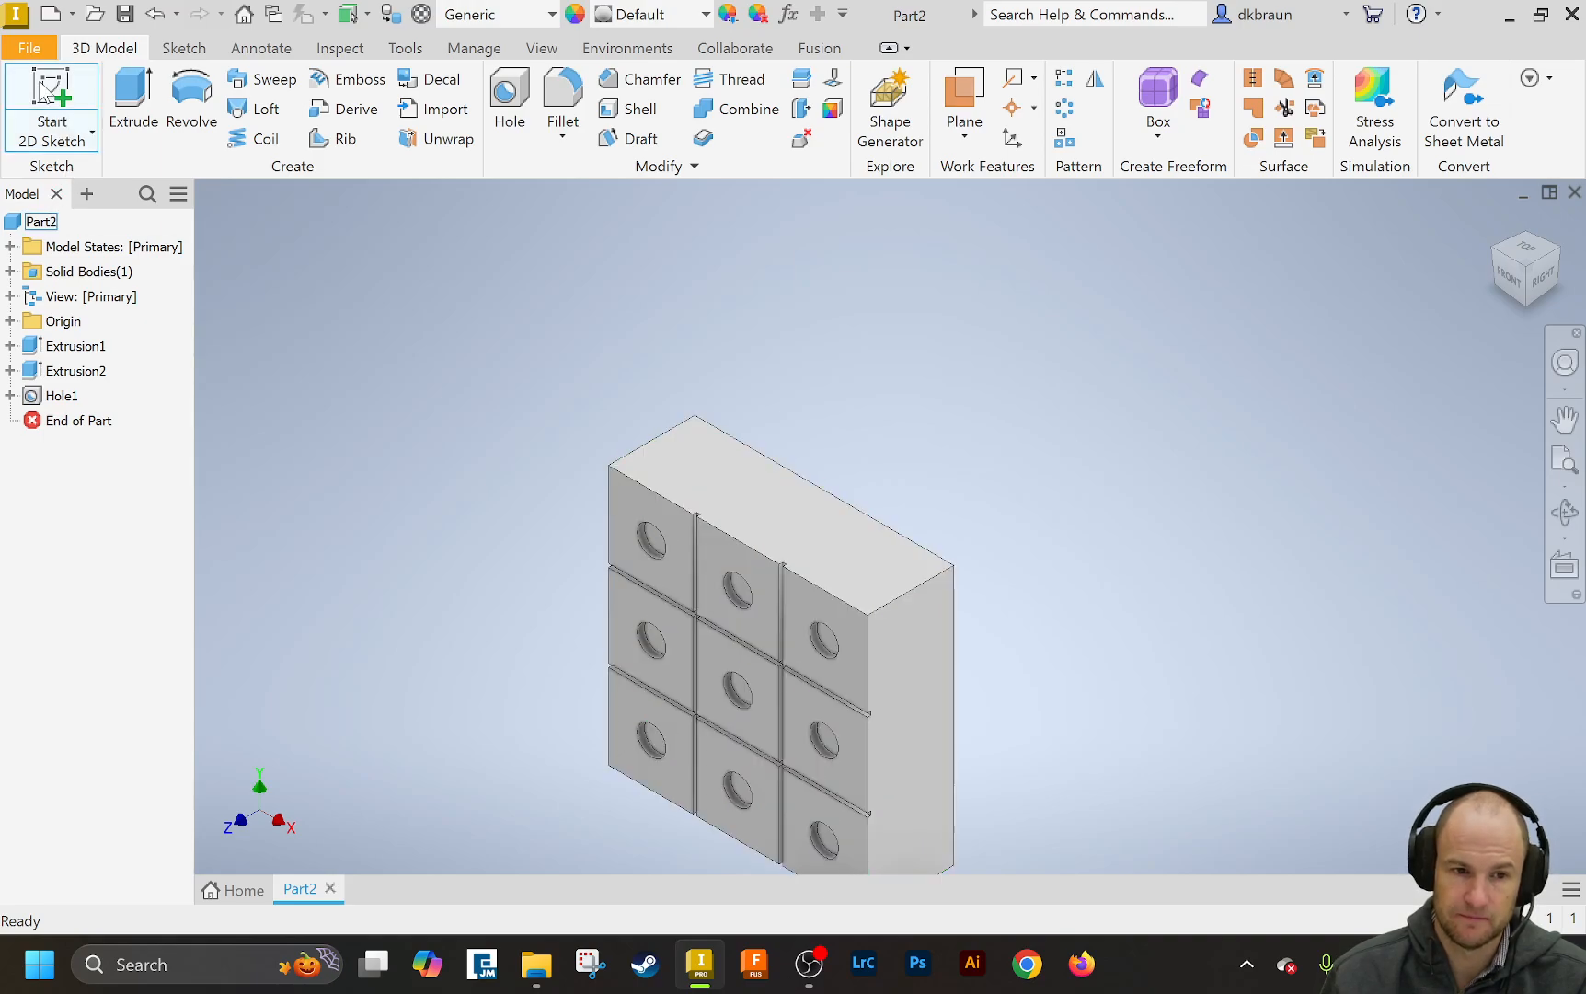
pyautogui.click(754, 503)
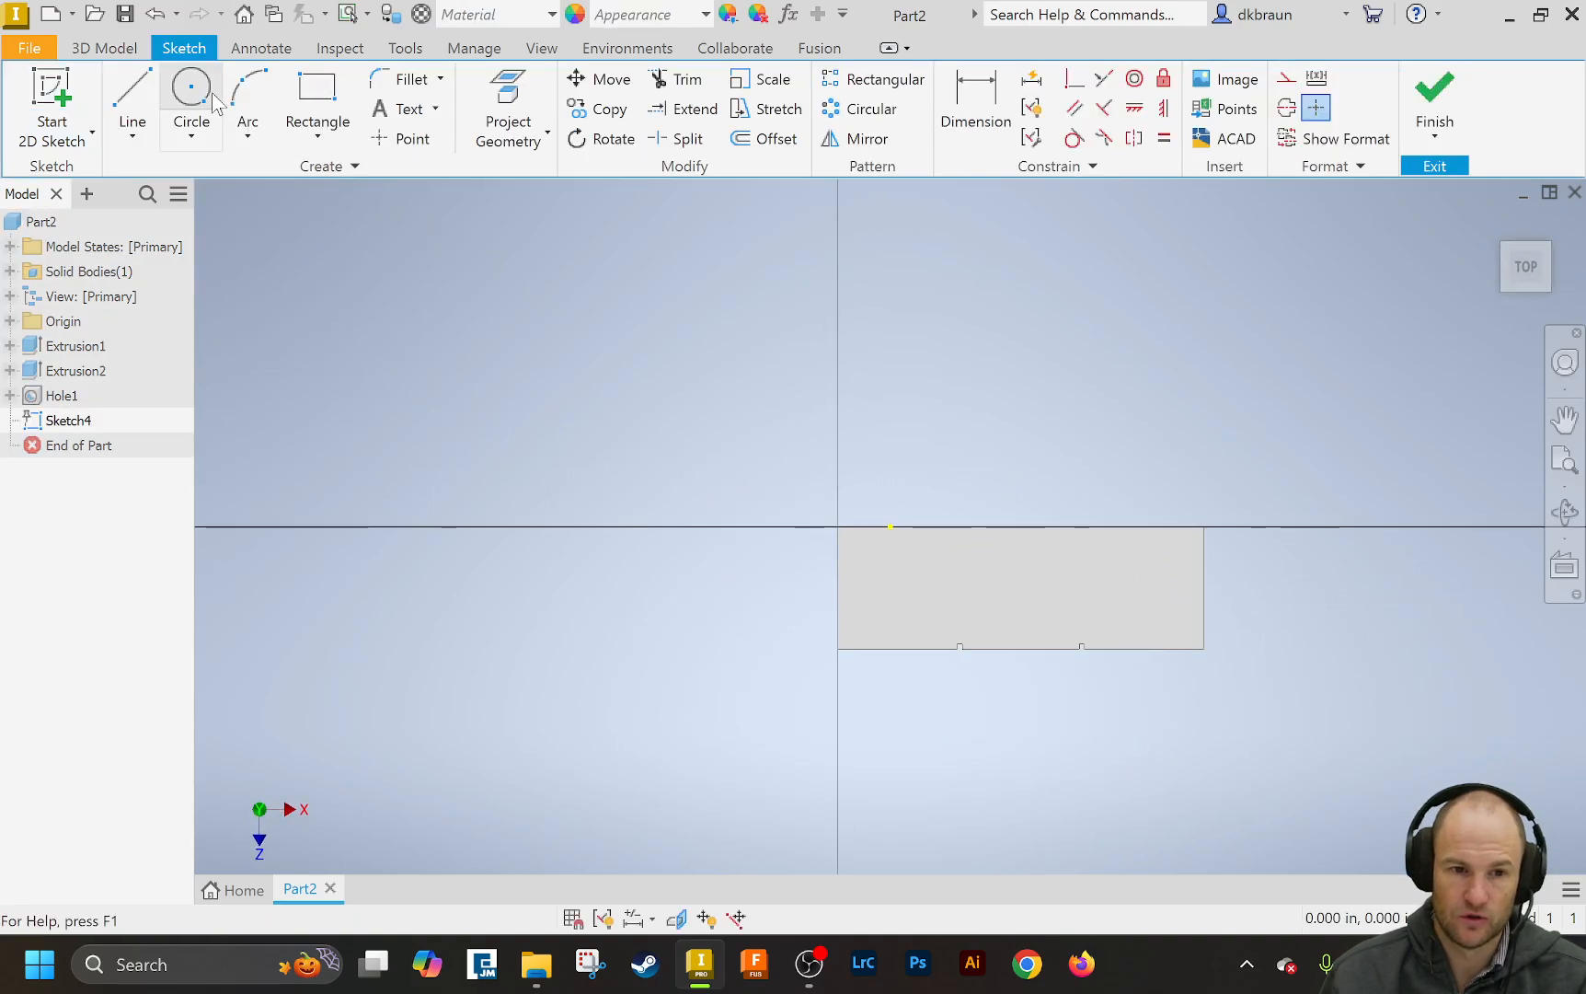
pyautogui.click(401, 139)
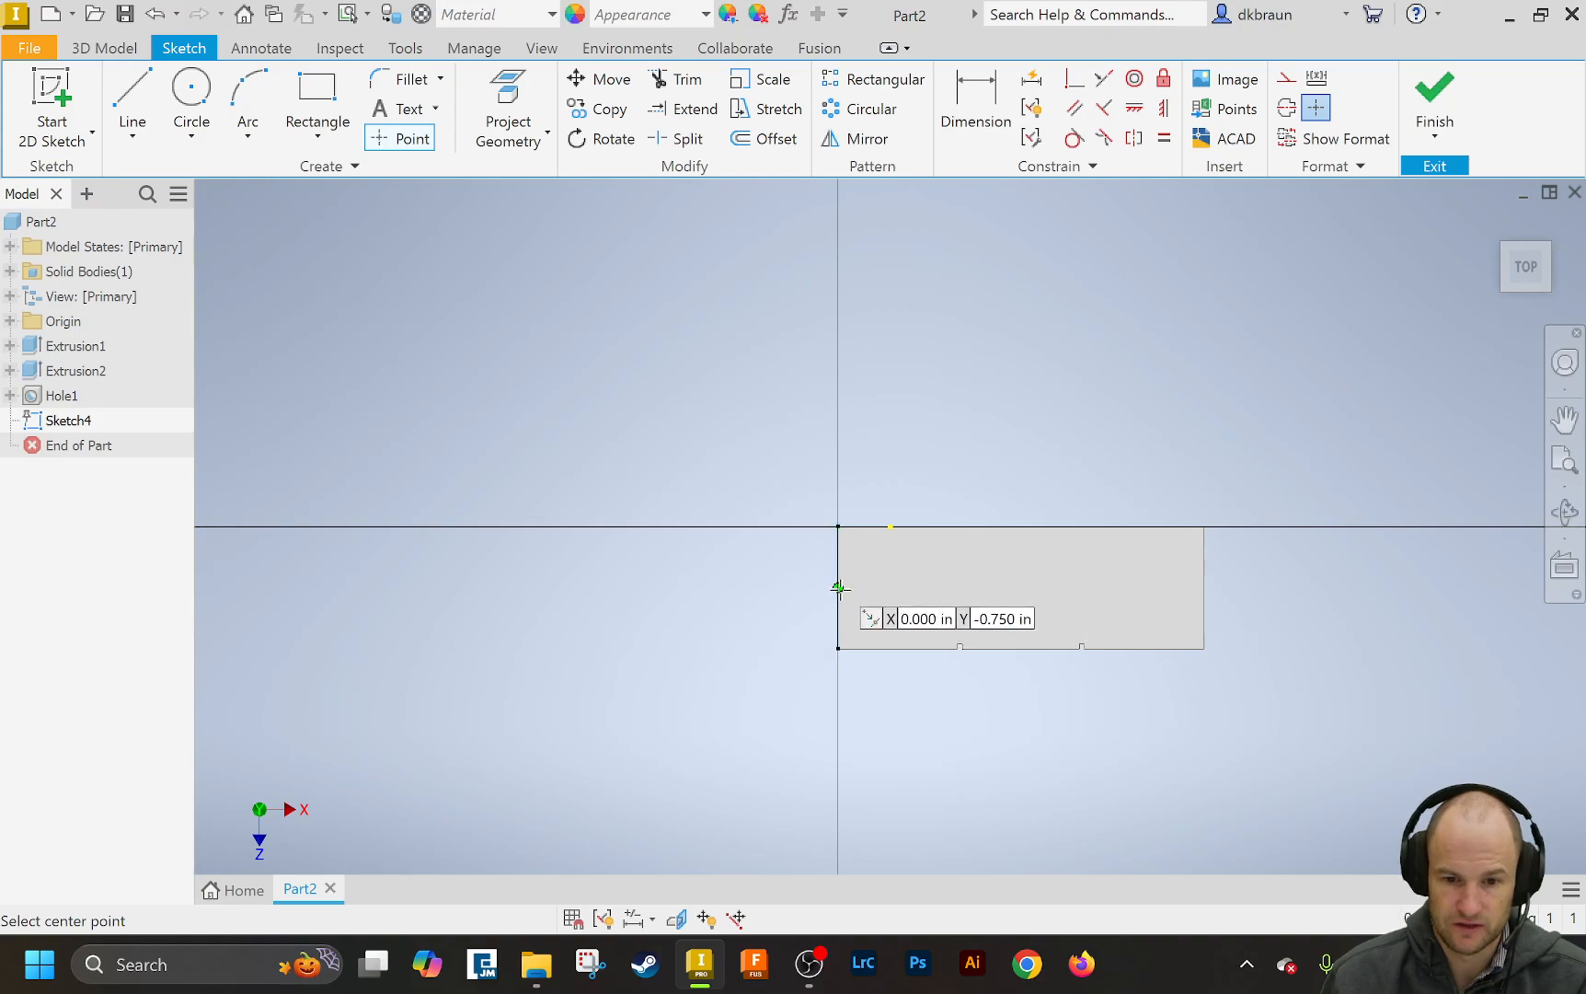
pyautogui.click(898, 587)
pyautogui.click(1131, 587)
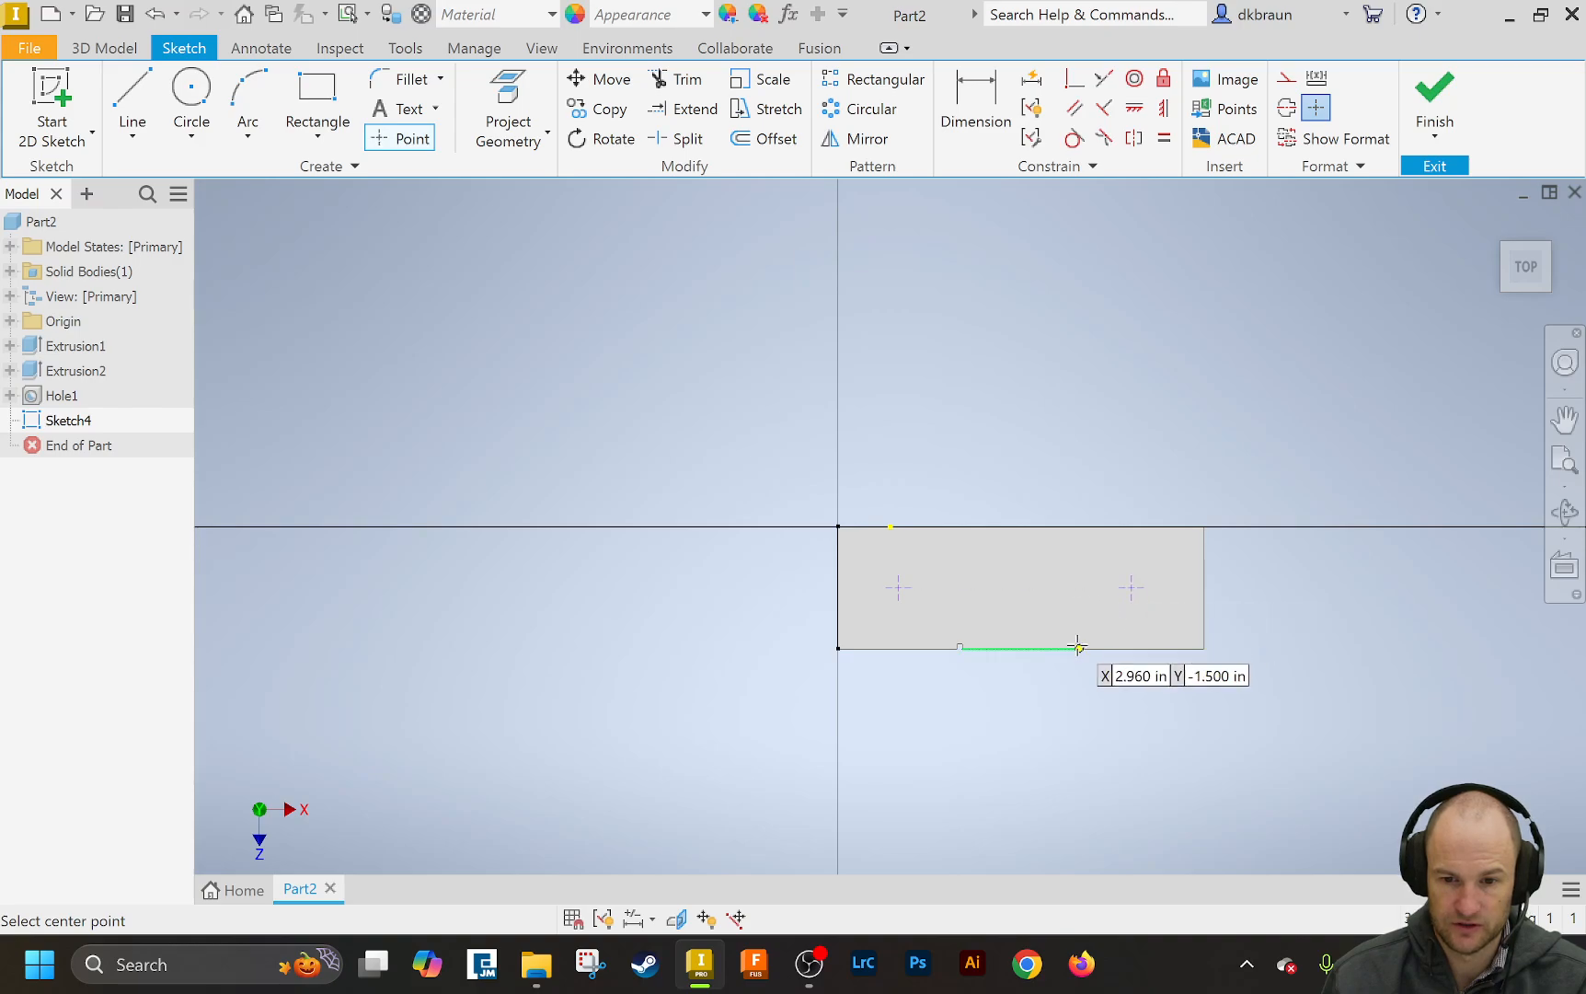
pyautogui.press('Escape')
# - Dimension the left point 1 in from the top face's left edge
pyautogui.click(968, 129)
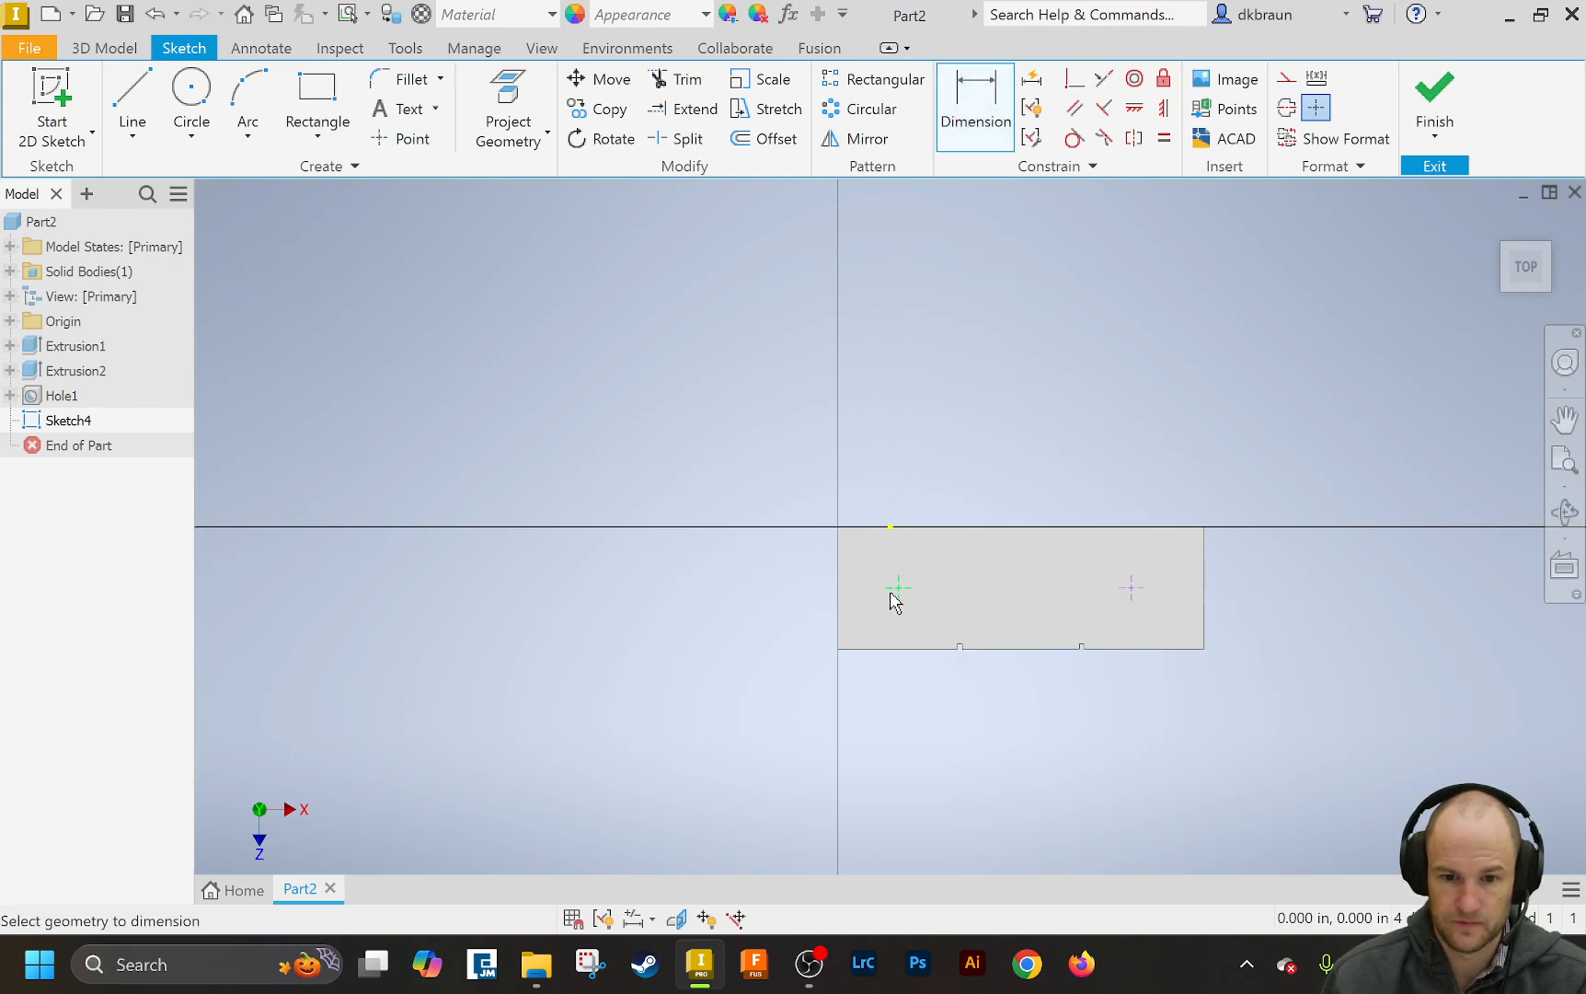
pyautogui.click(840, 587)
pyautogui.click(898, 587)
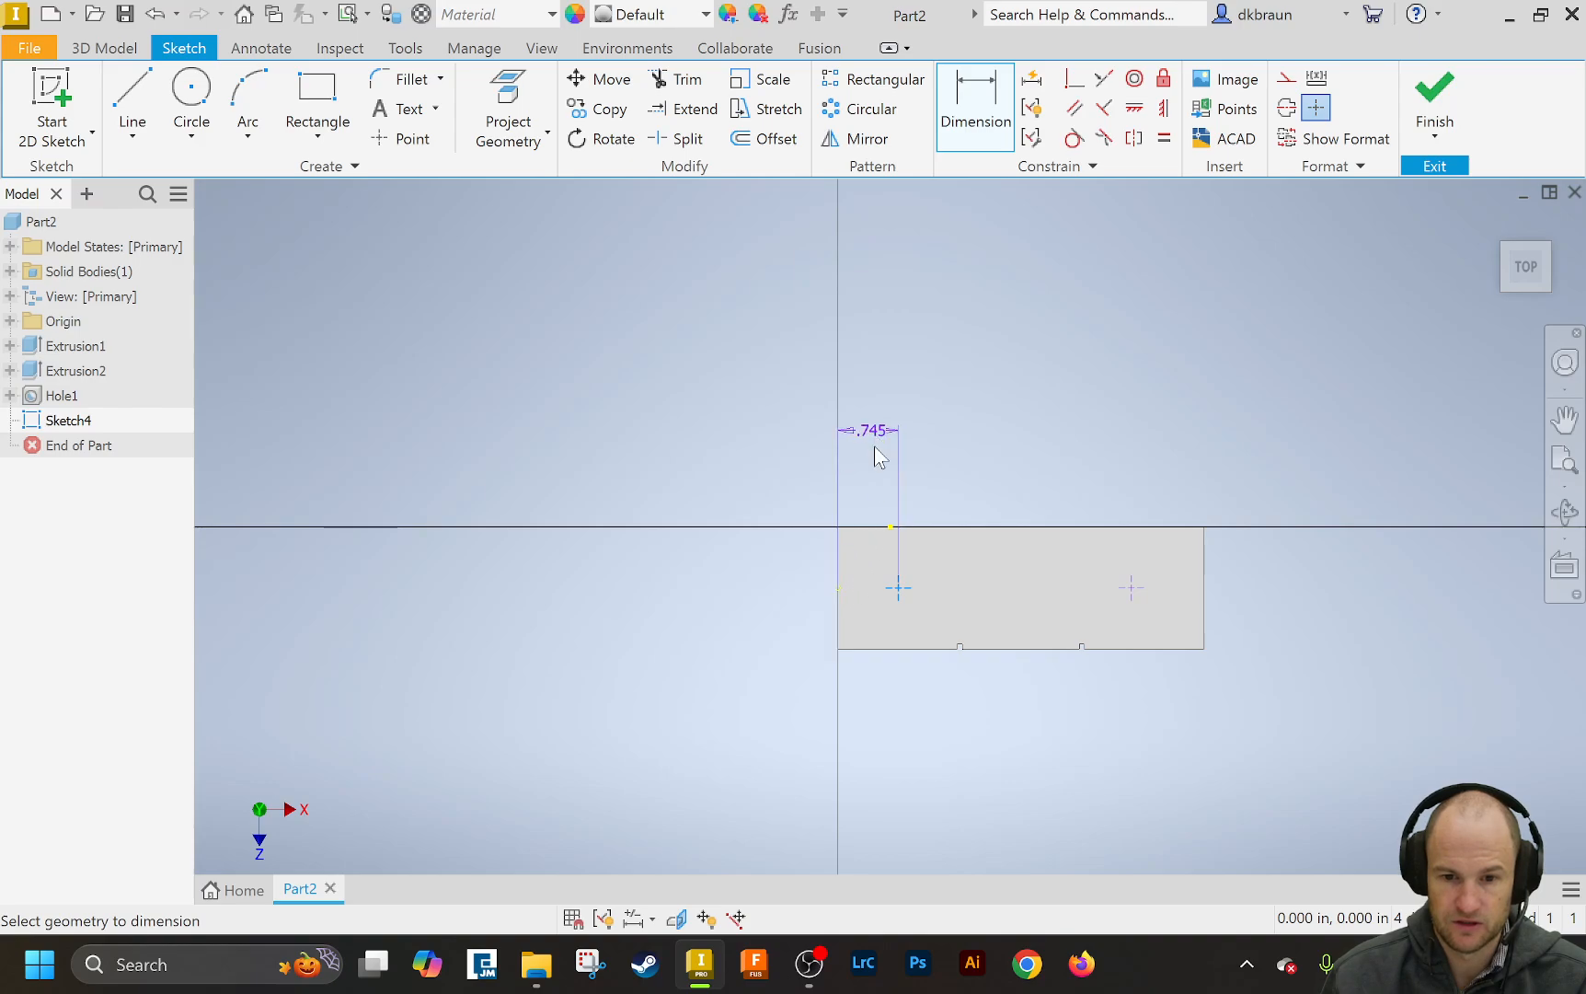
pyautogui.click(874, 432)
pyautogui.write('1')
pyautogui.click(963, 519)
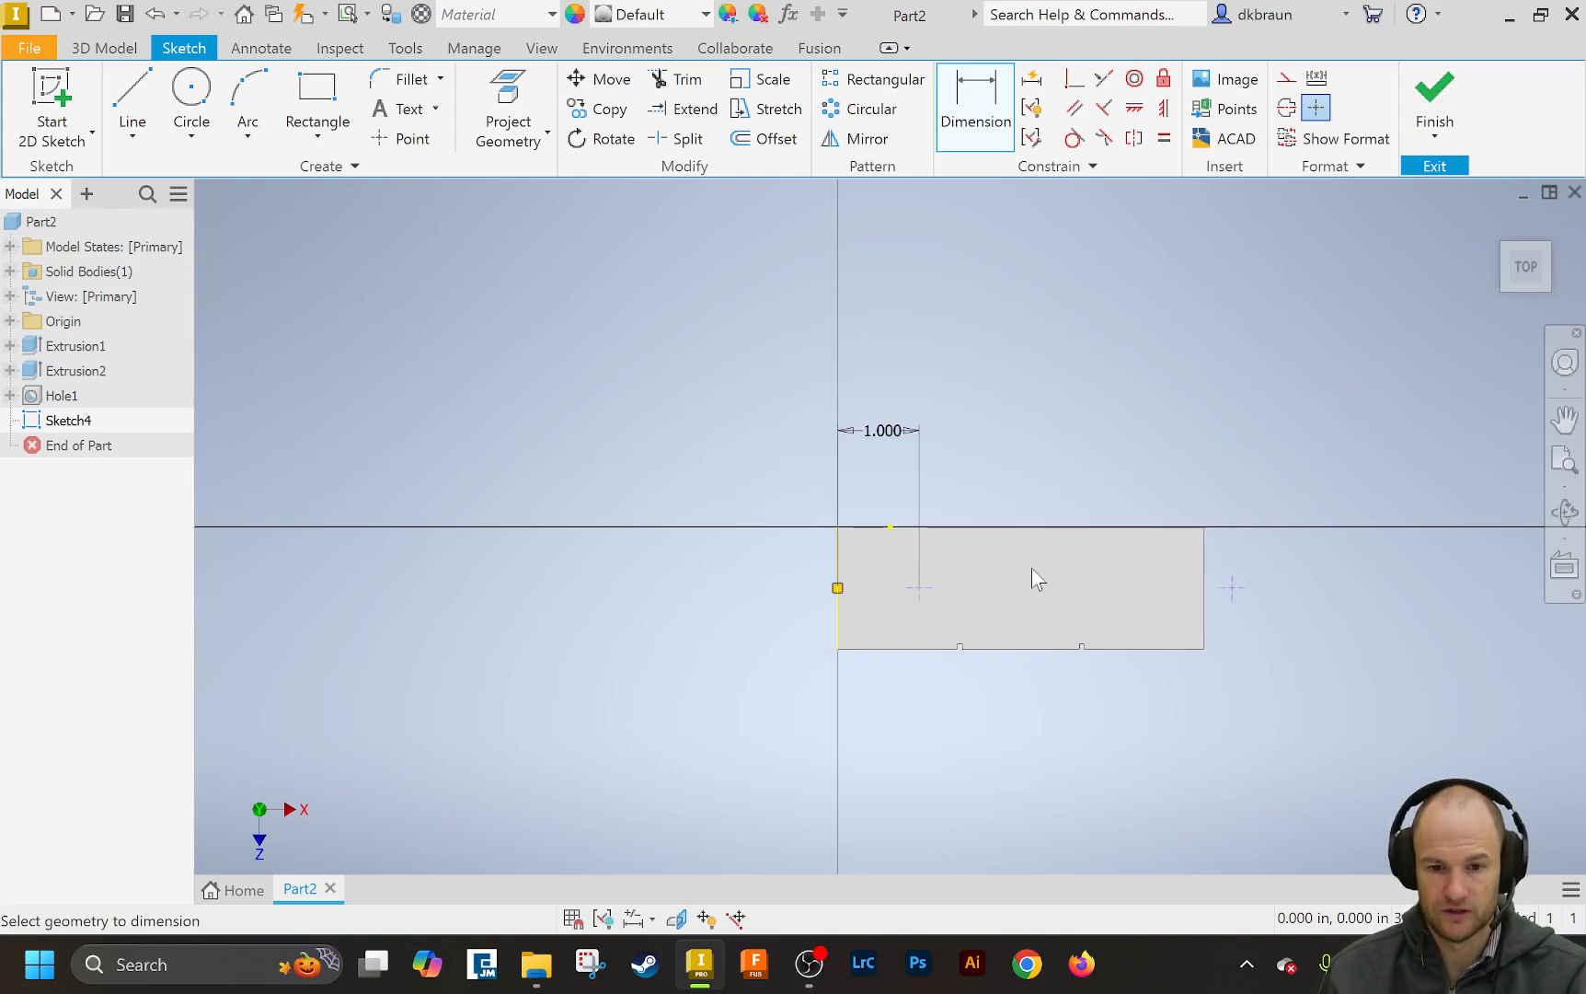
pyautogui.click(920, 587)
pyautogui.click(1231, 588)
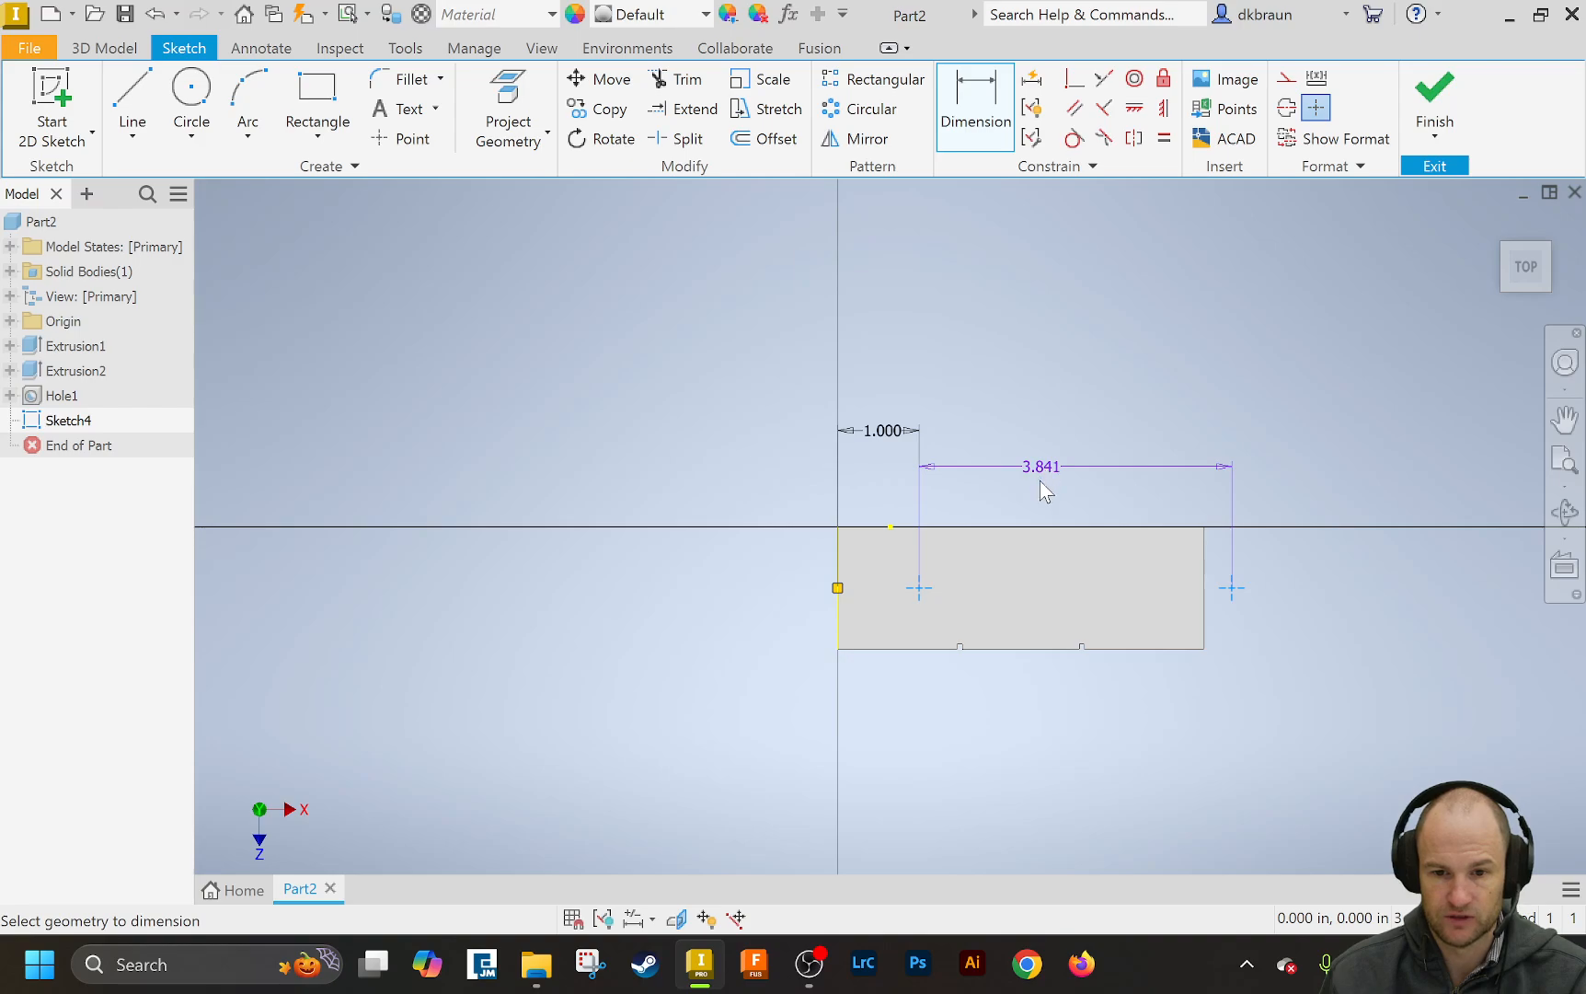
pyautogui.click(1046, 493)
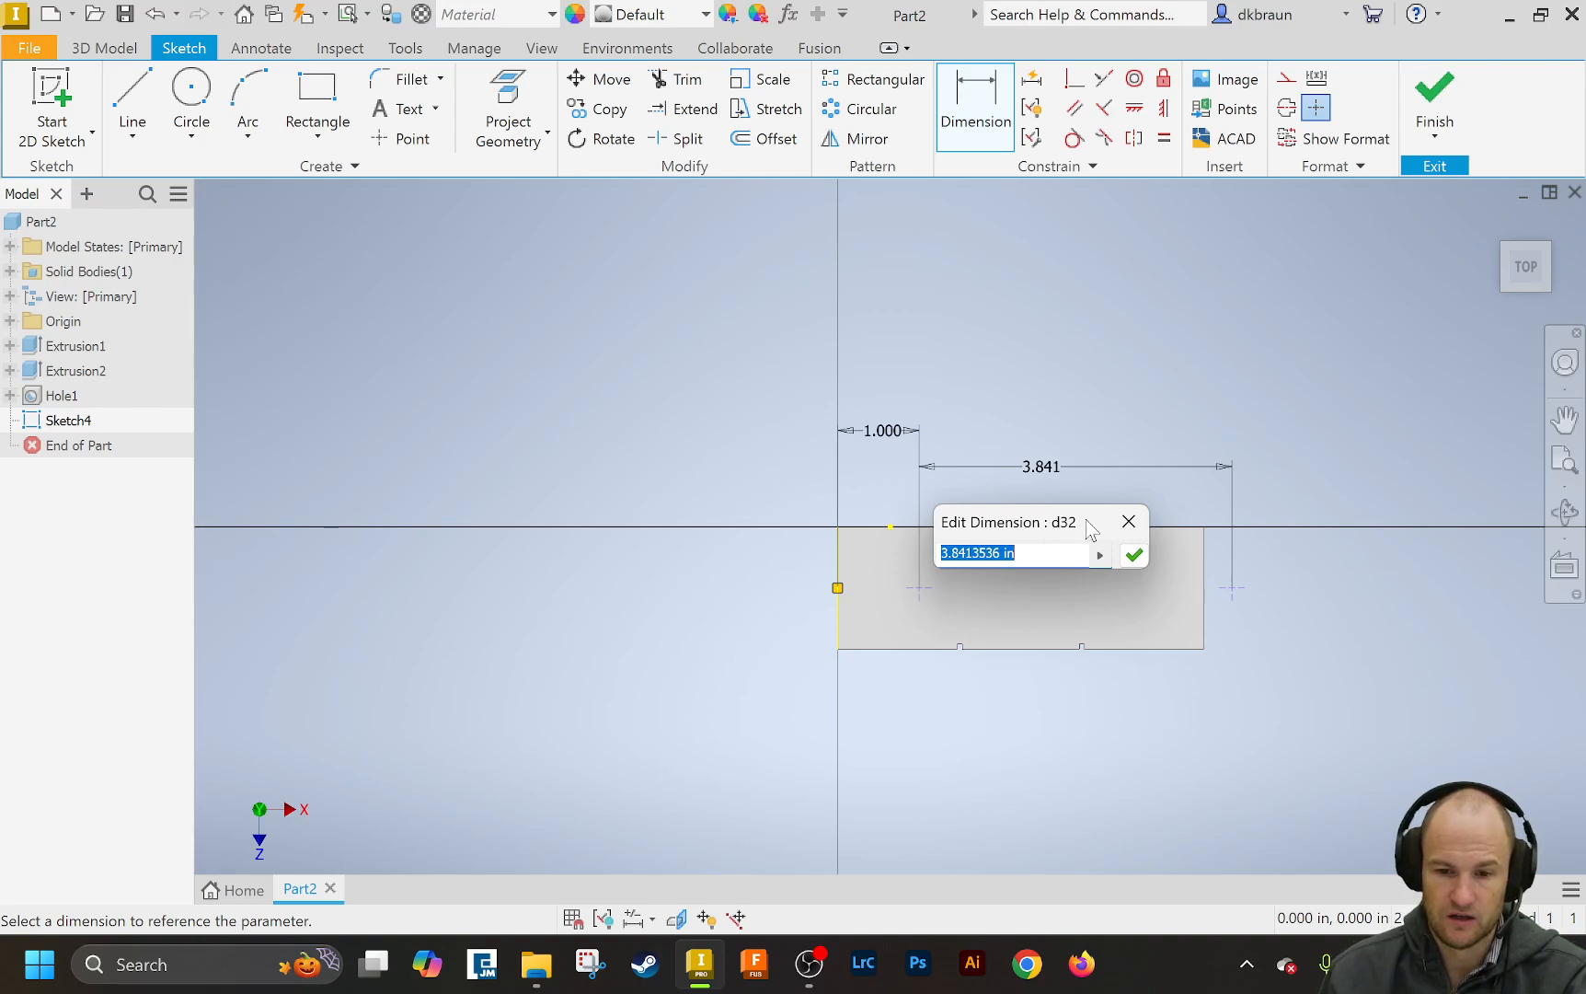
pyautogui.click(1129, 522)
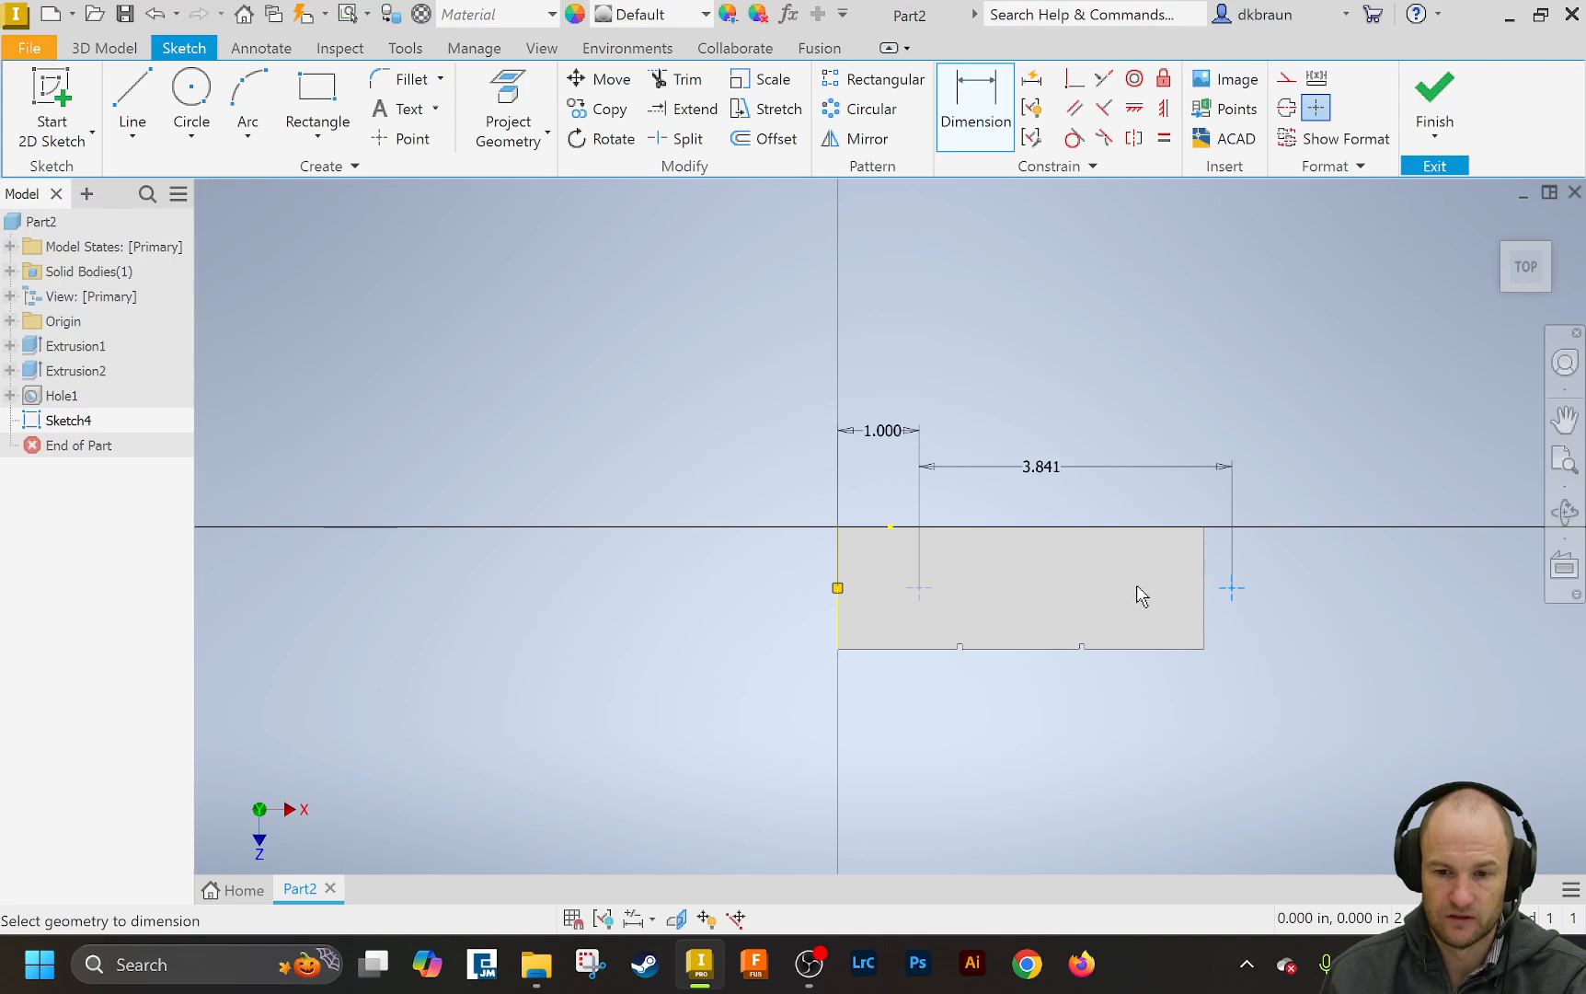
pyautogui.click(1053, 465)
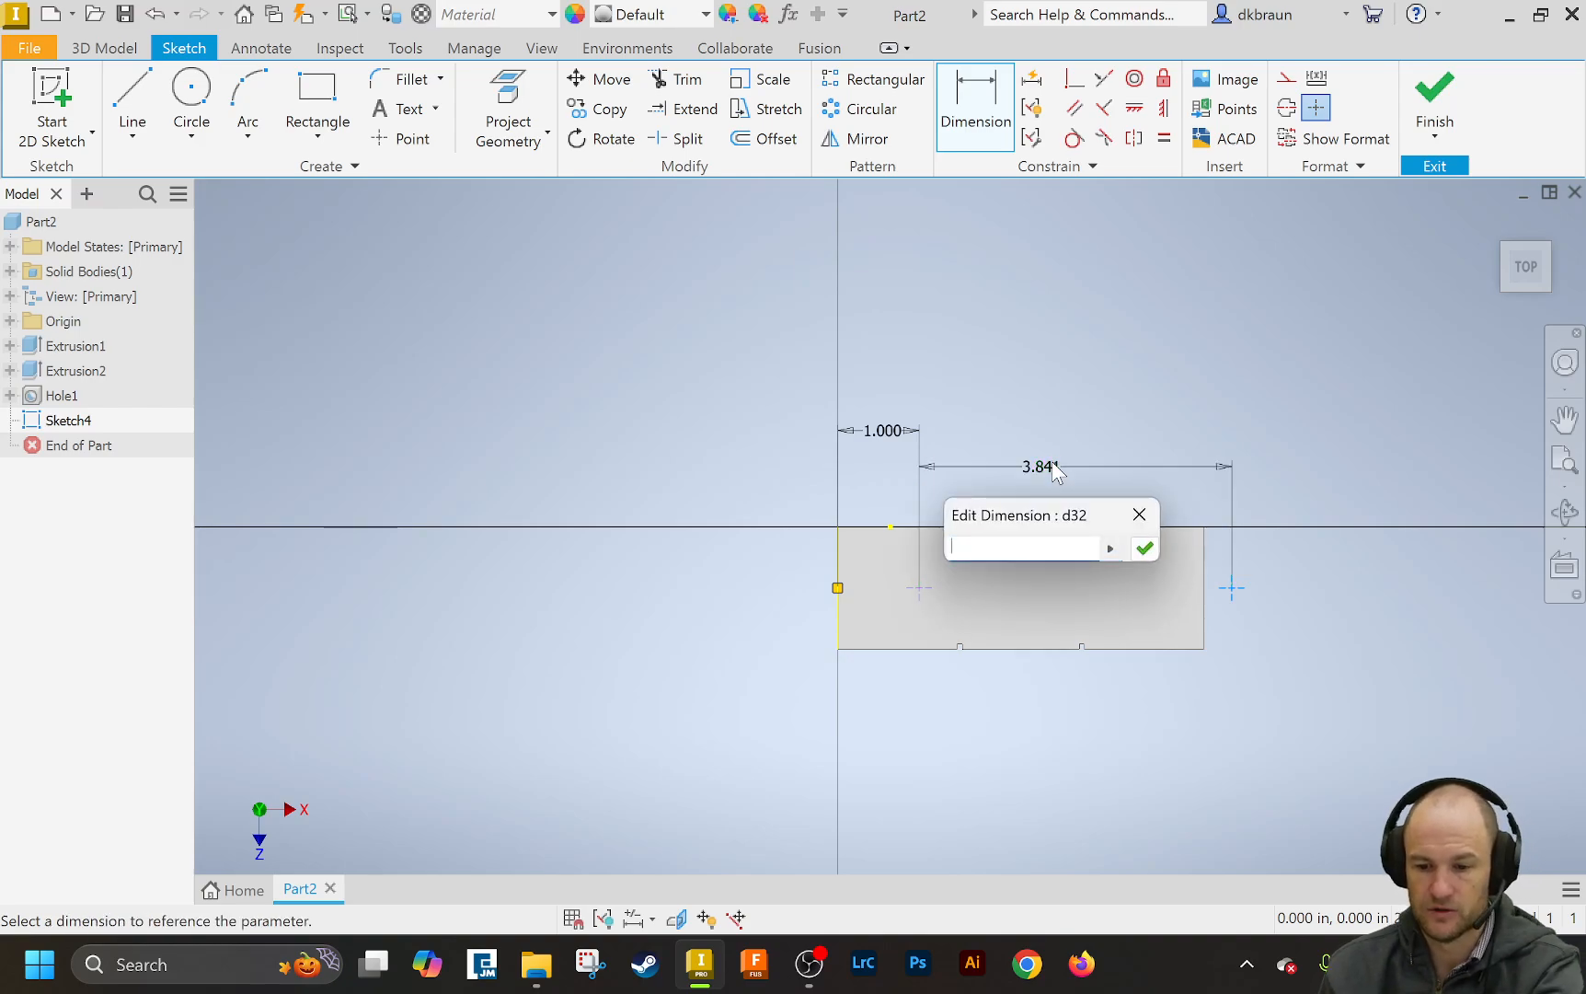
pyautogui.click(1138, 516)
pyautogui.click(1125, 468)
pyautogui.press('BackSpace')
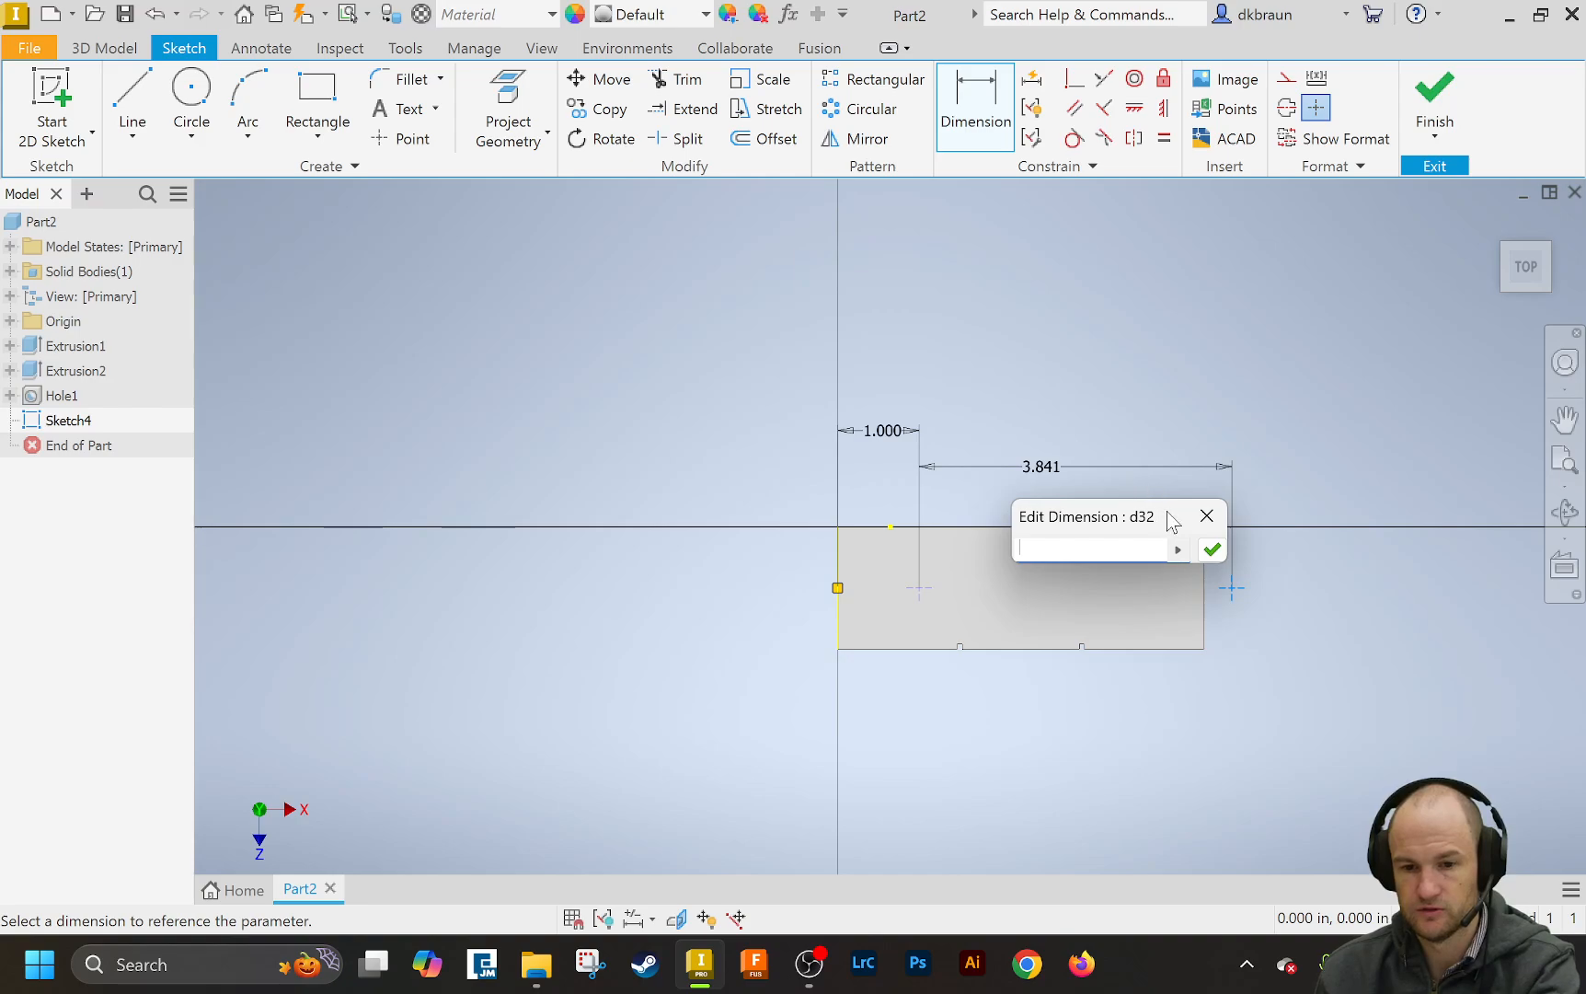
pyautogui.click(1206, 517)
pyautogui.press('Escape')
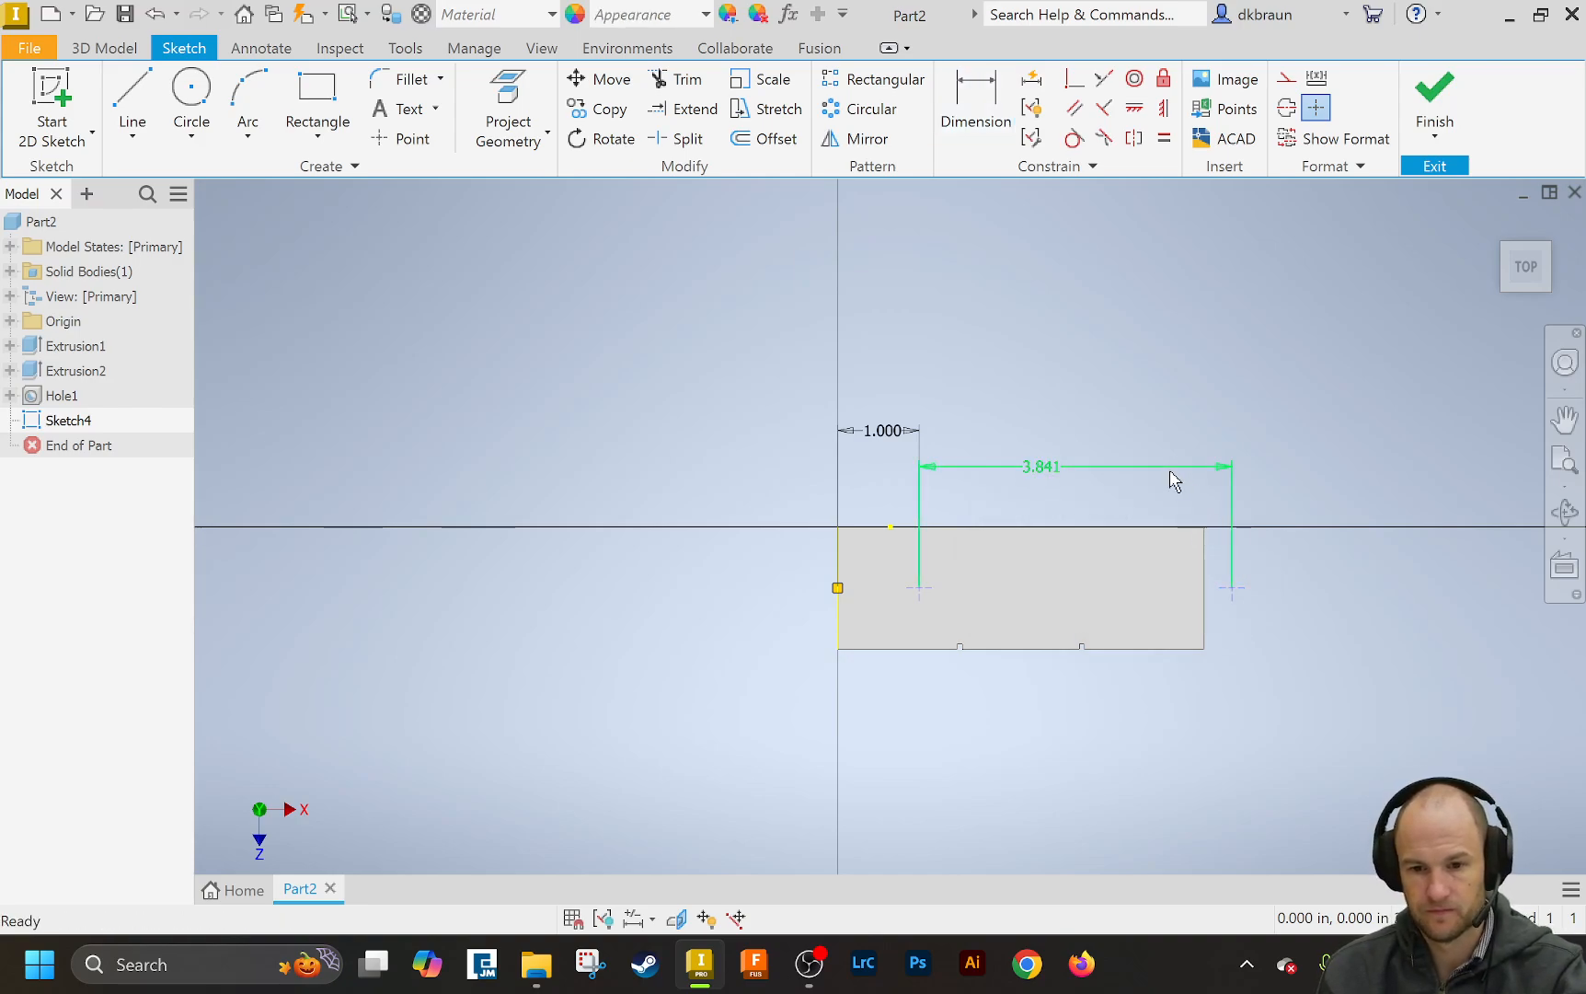
# - Move the right point back onto the top face and dimension it 1 in from the right edge
pyautogui.moveTo(1232, 587); pyautogui.dragTo(1095, 588)
pyautogui.click(976, 106)
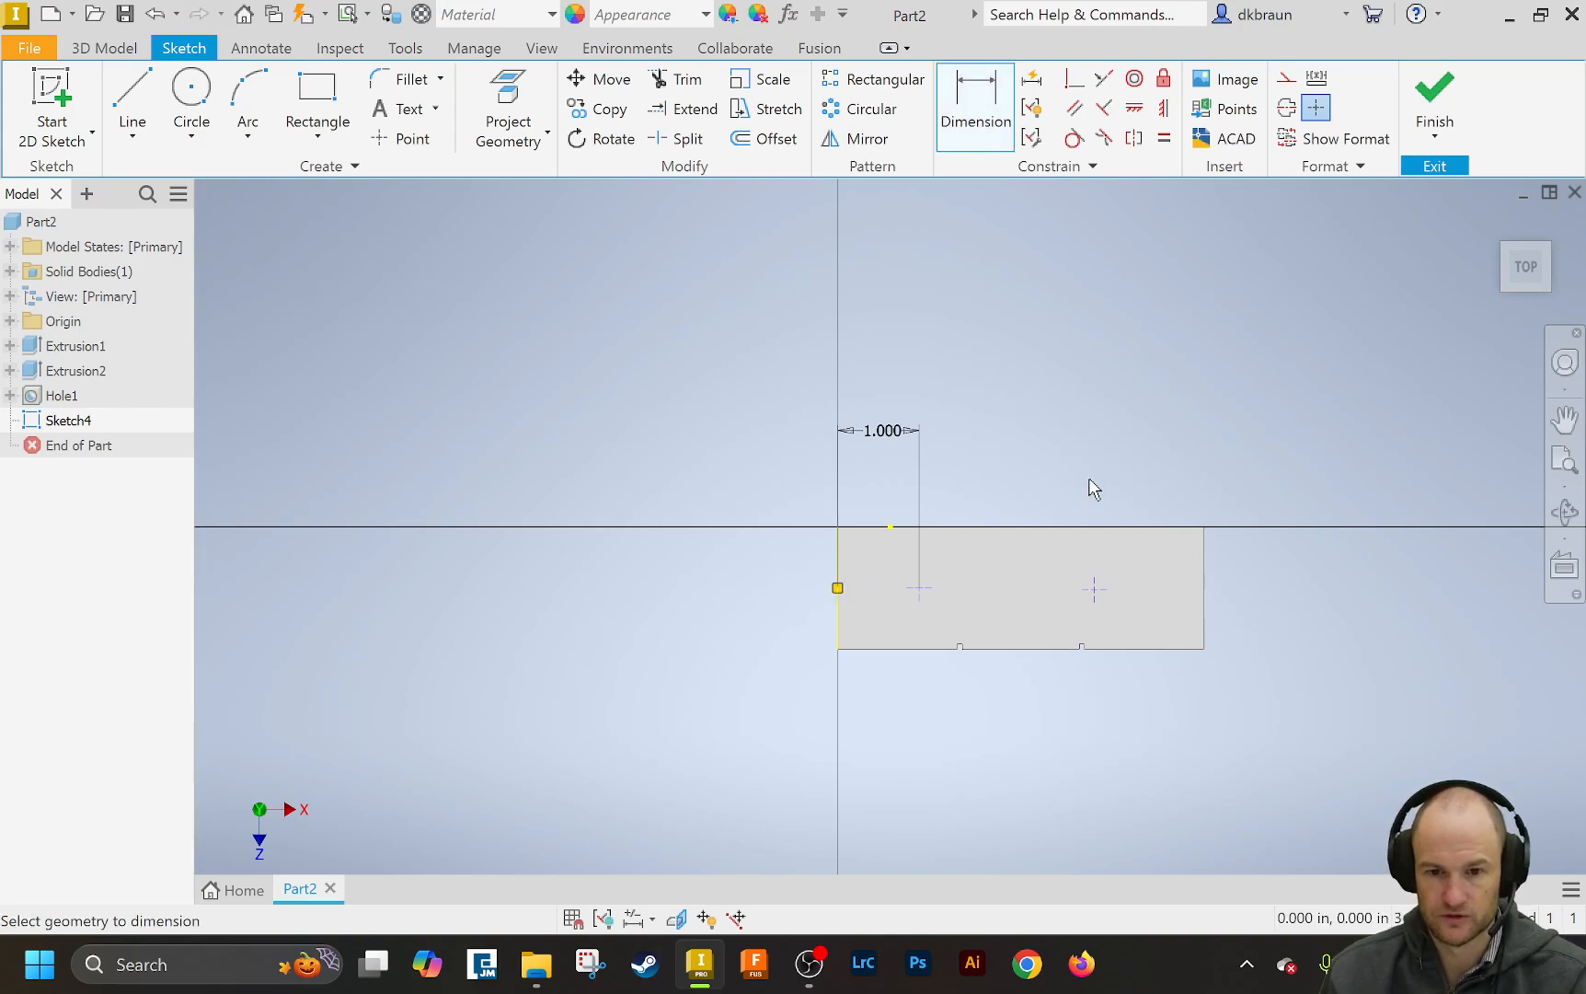
pyautogui.click(1094, 589)
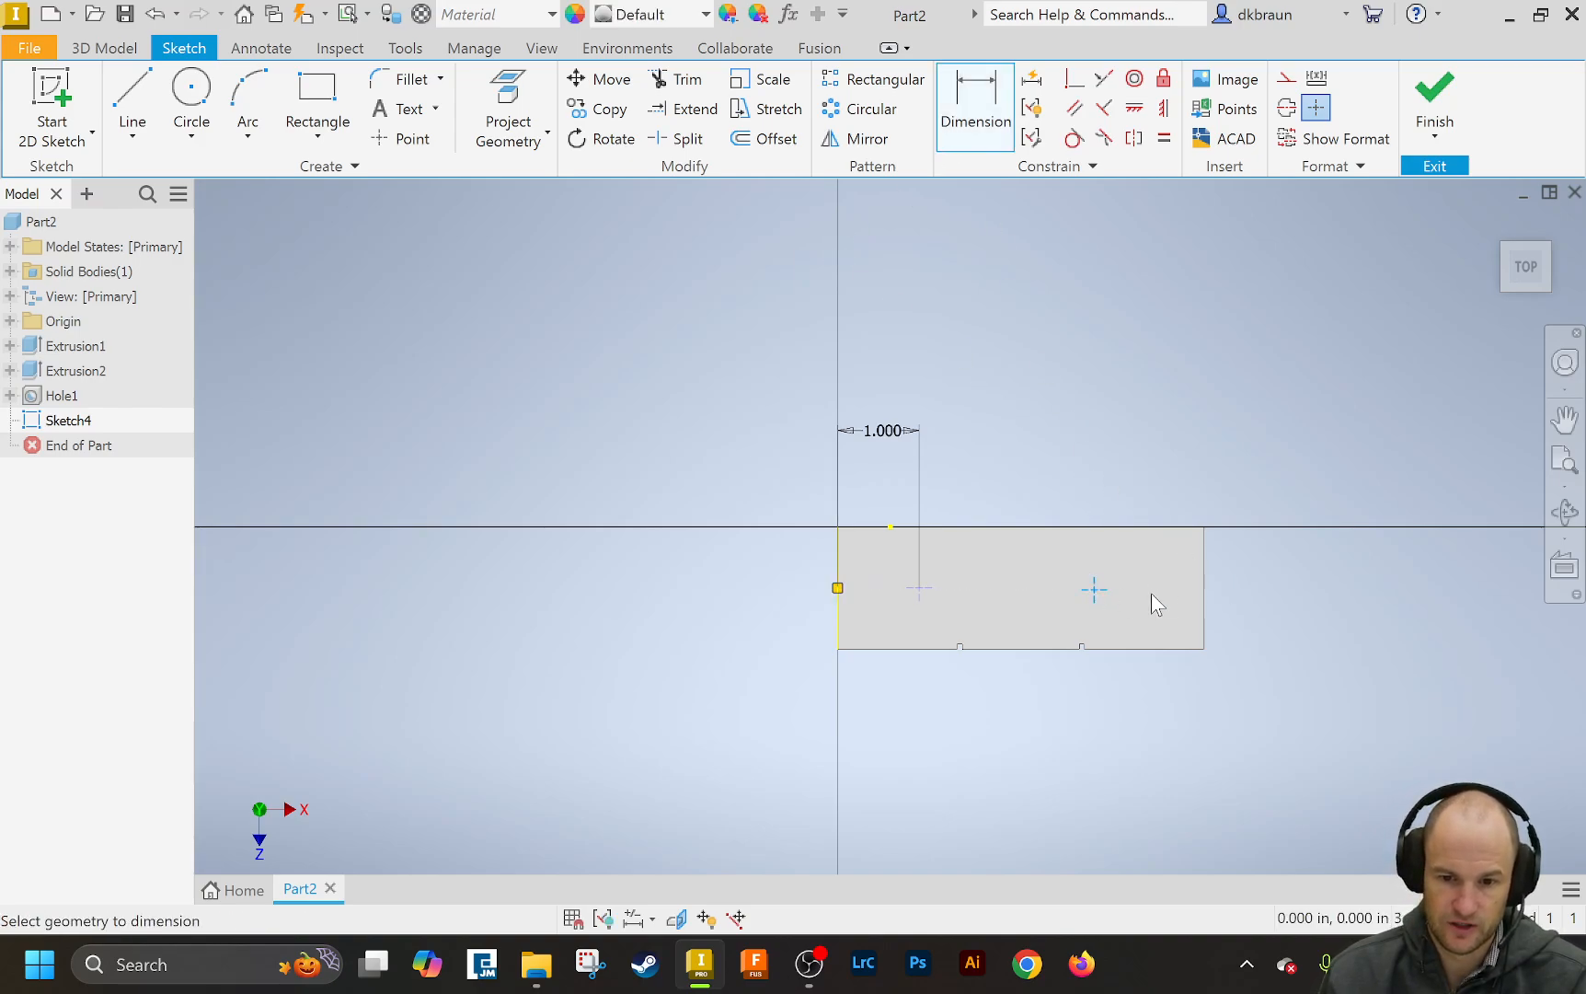
pyautogui.click(1209, 586)
pyautogui.click(1156, 494)
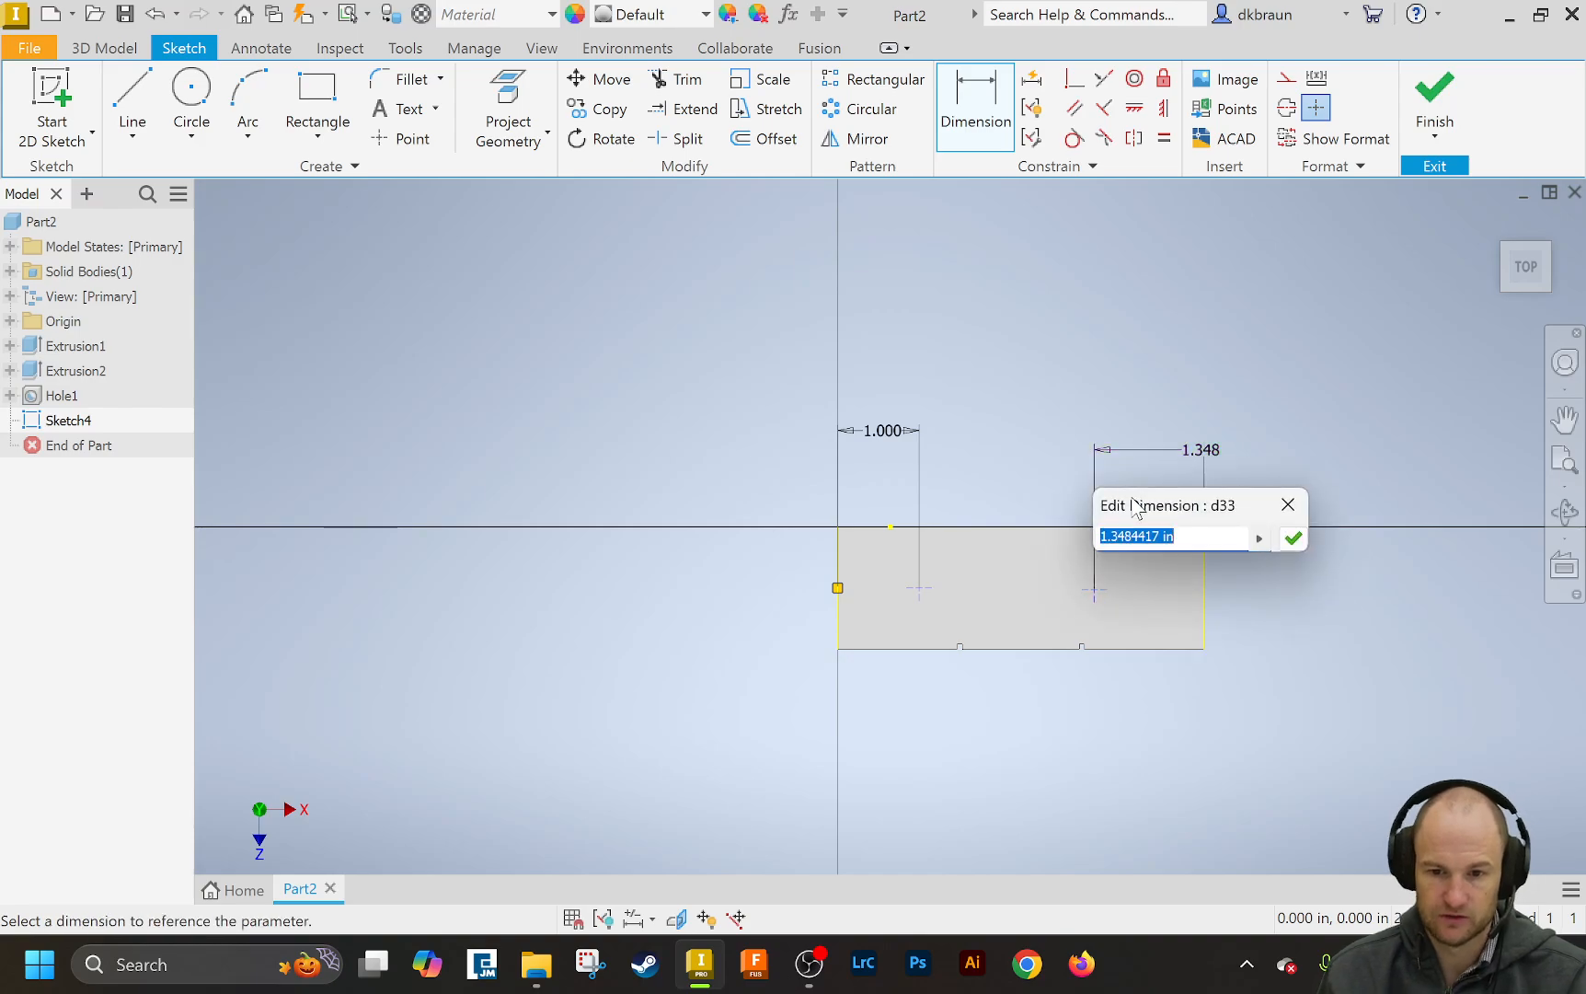
pyautogui.write('1')
pyautogui.click(1302, 541)
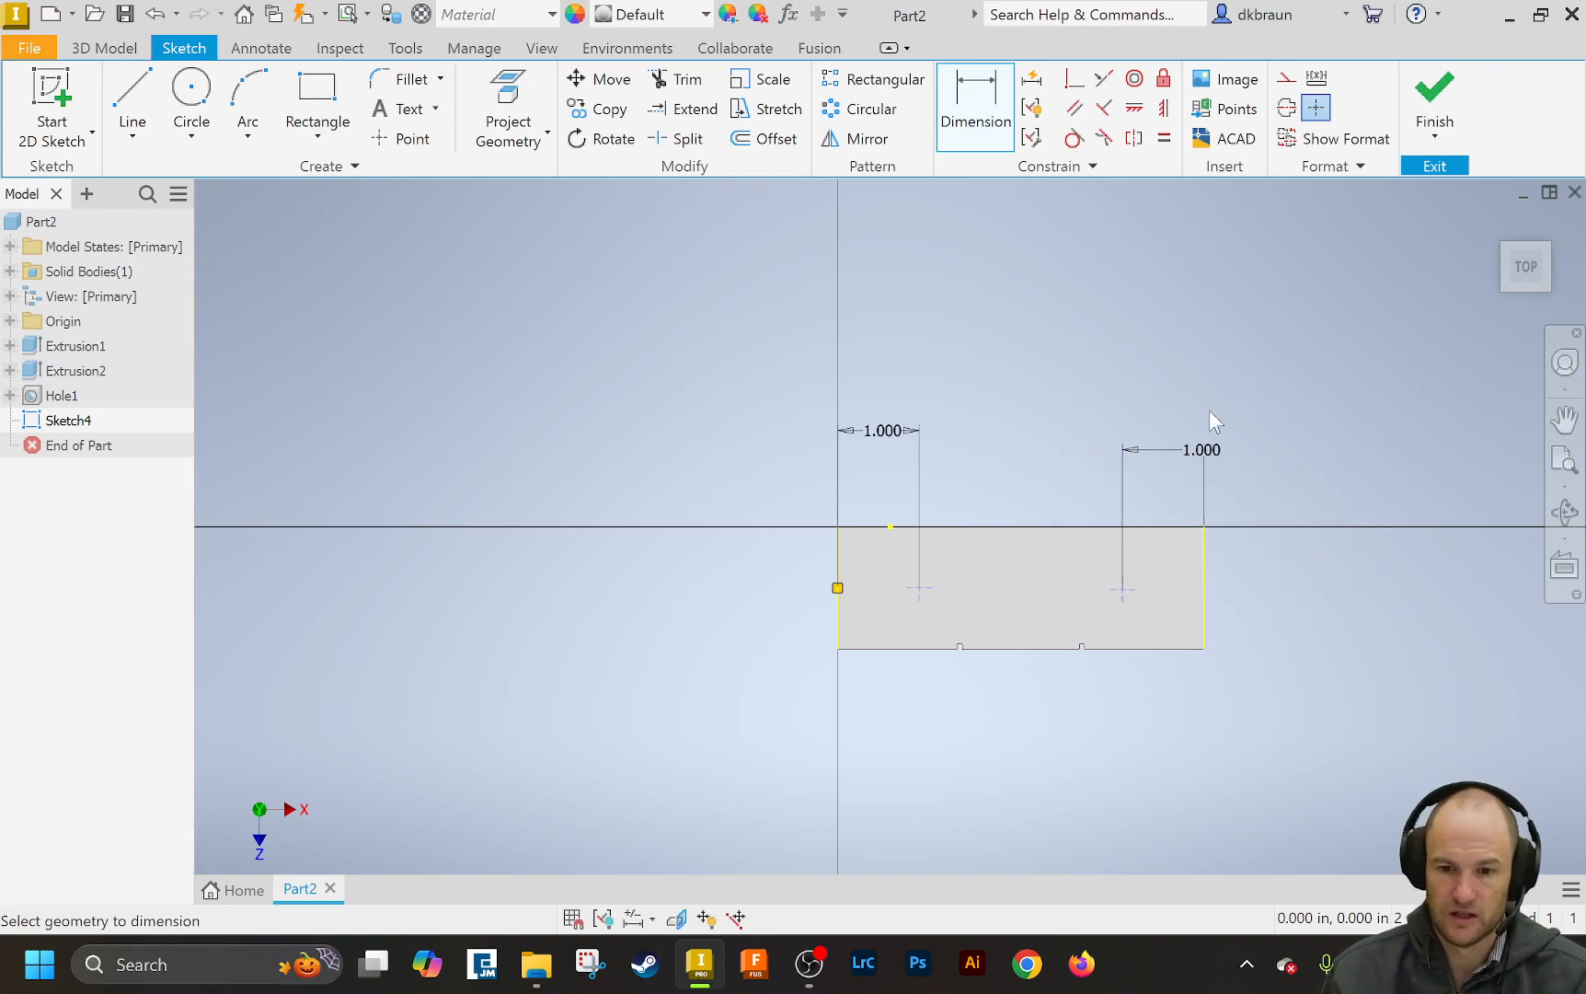
# - Finish the sketch and create holes at both points, 0.75 in diameter and 4 in deep, with an angled drill point
pyautogui.click(1439, 106)
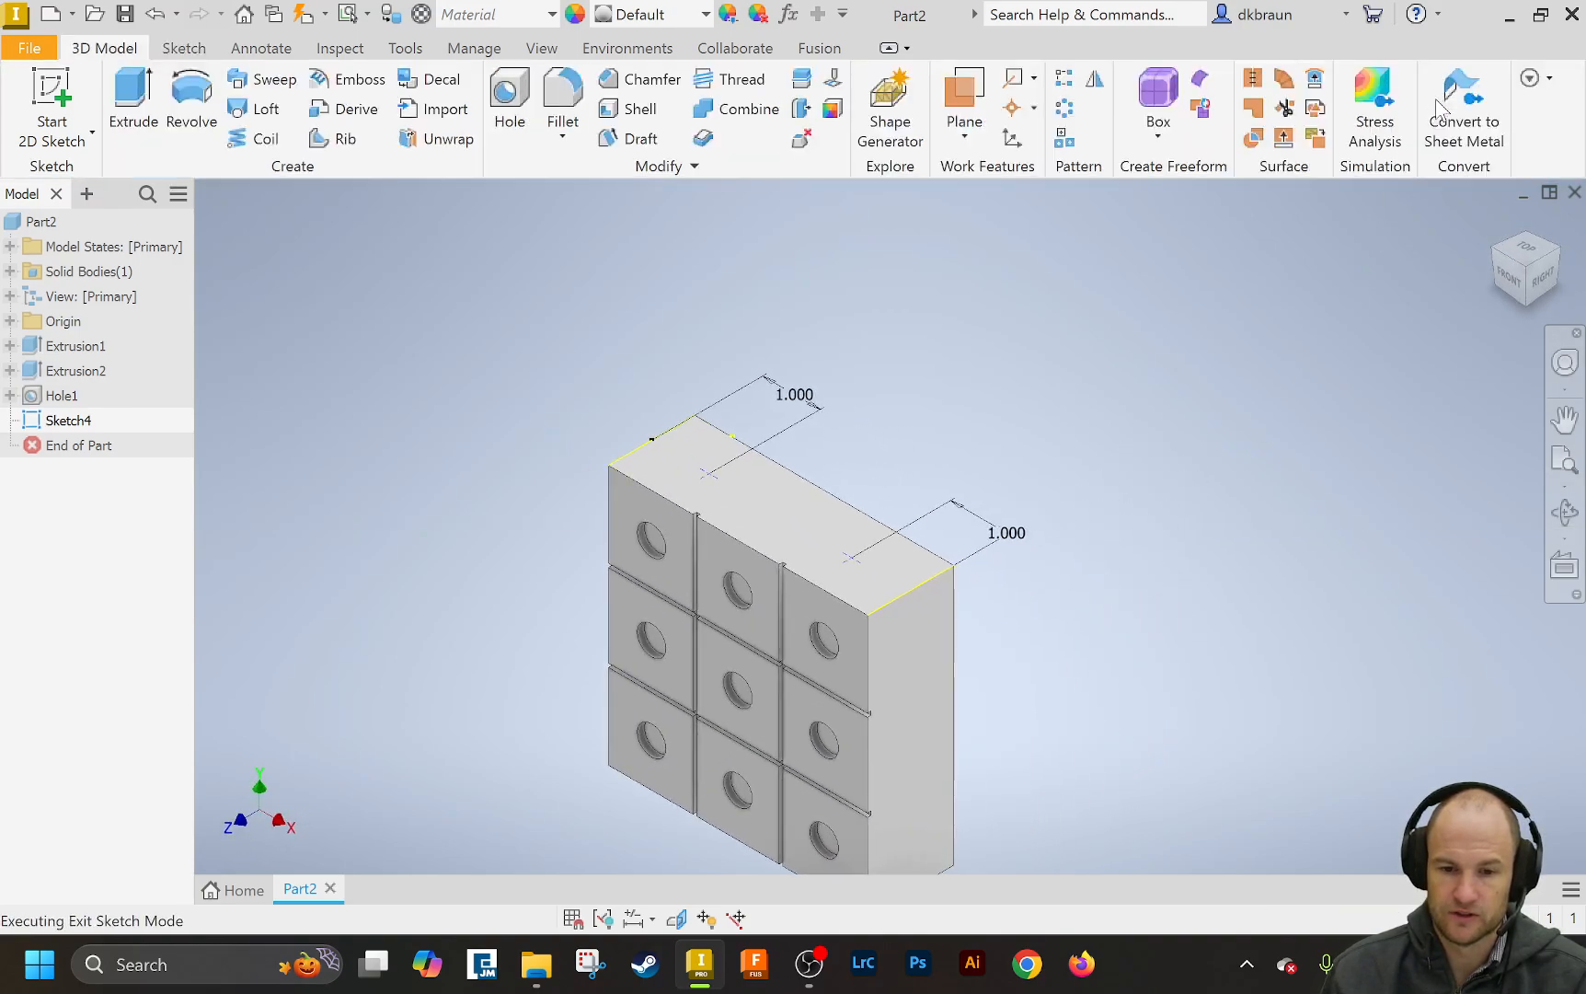
pyautogui.click(520, 123)
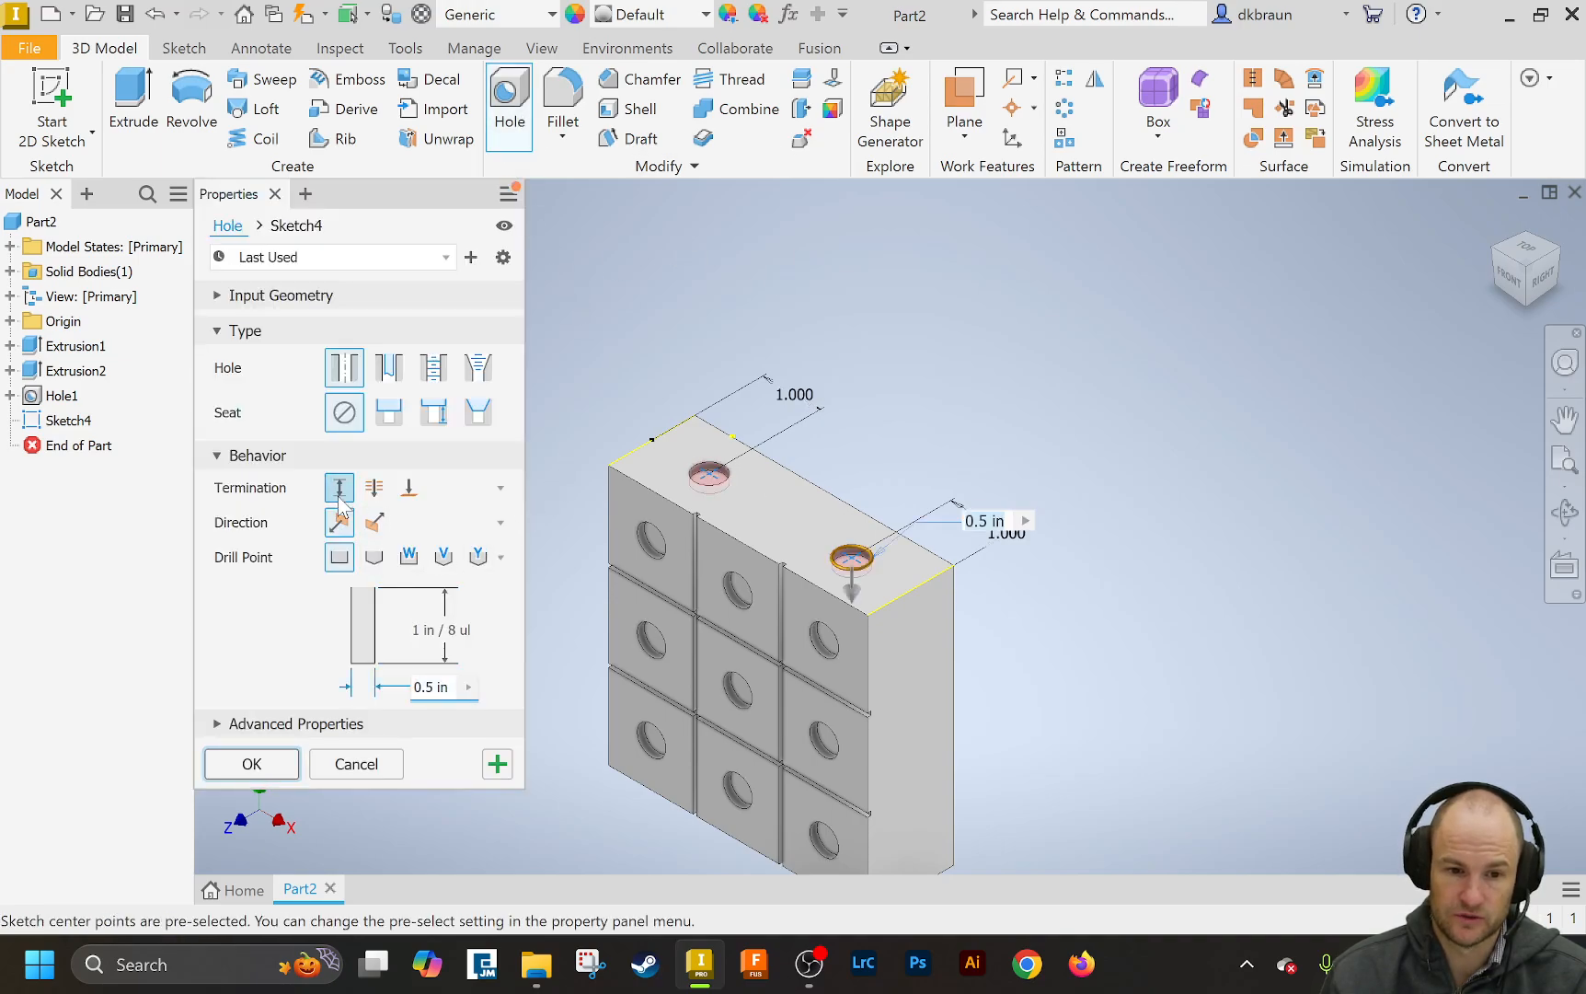
pyautogui.click(458, 632)
pyautogui.write('4')
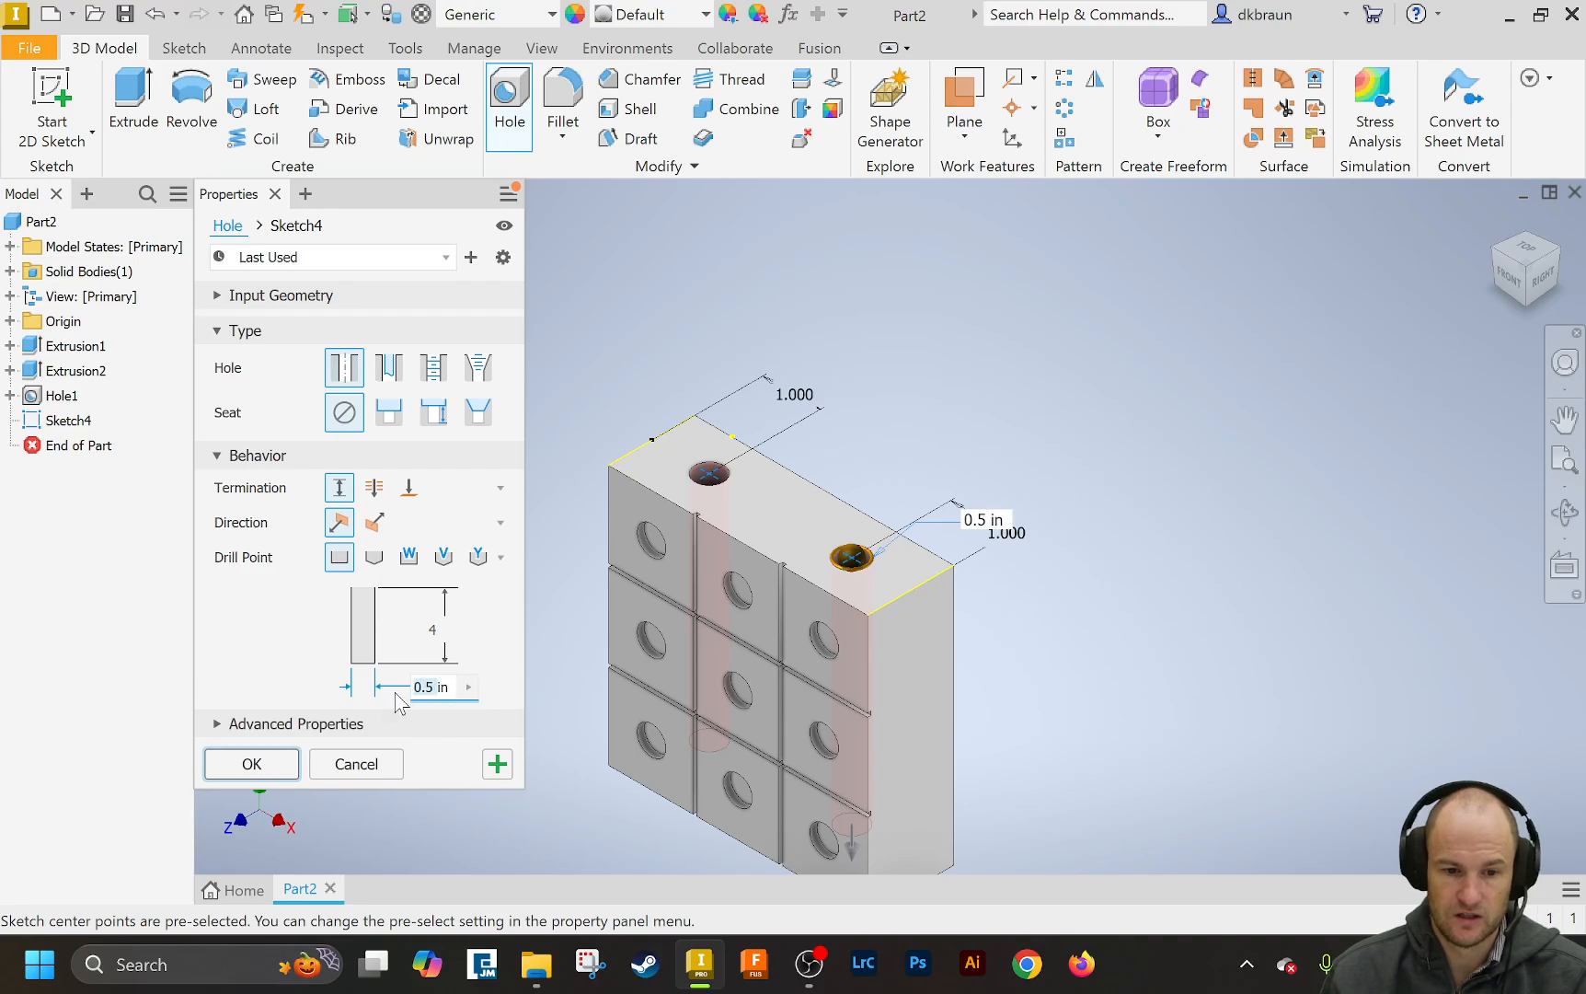
pyautogui.write('.75in')
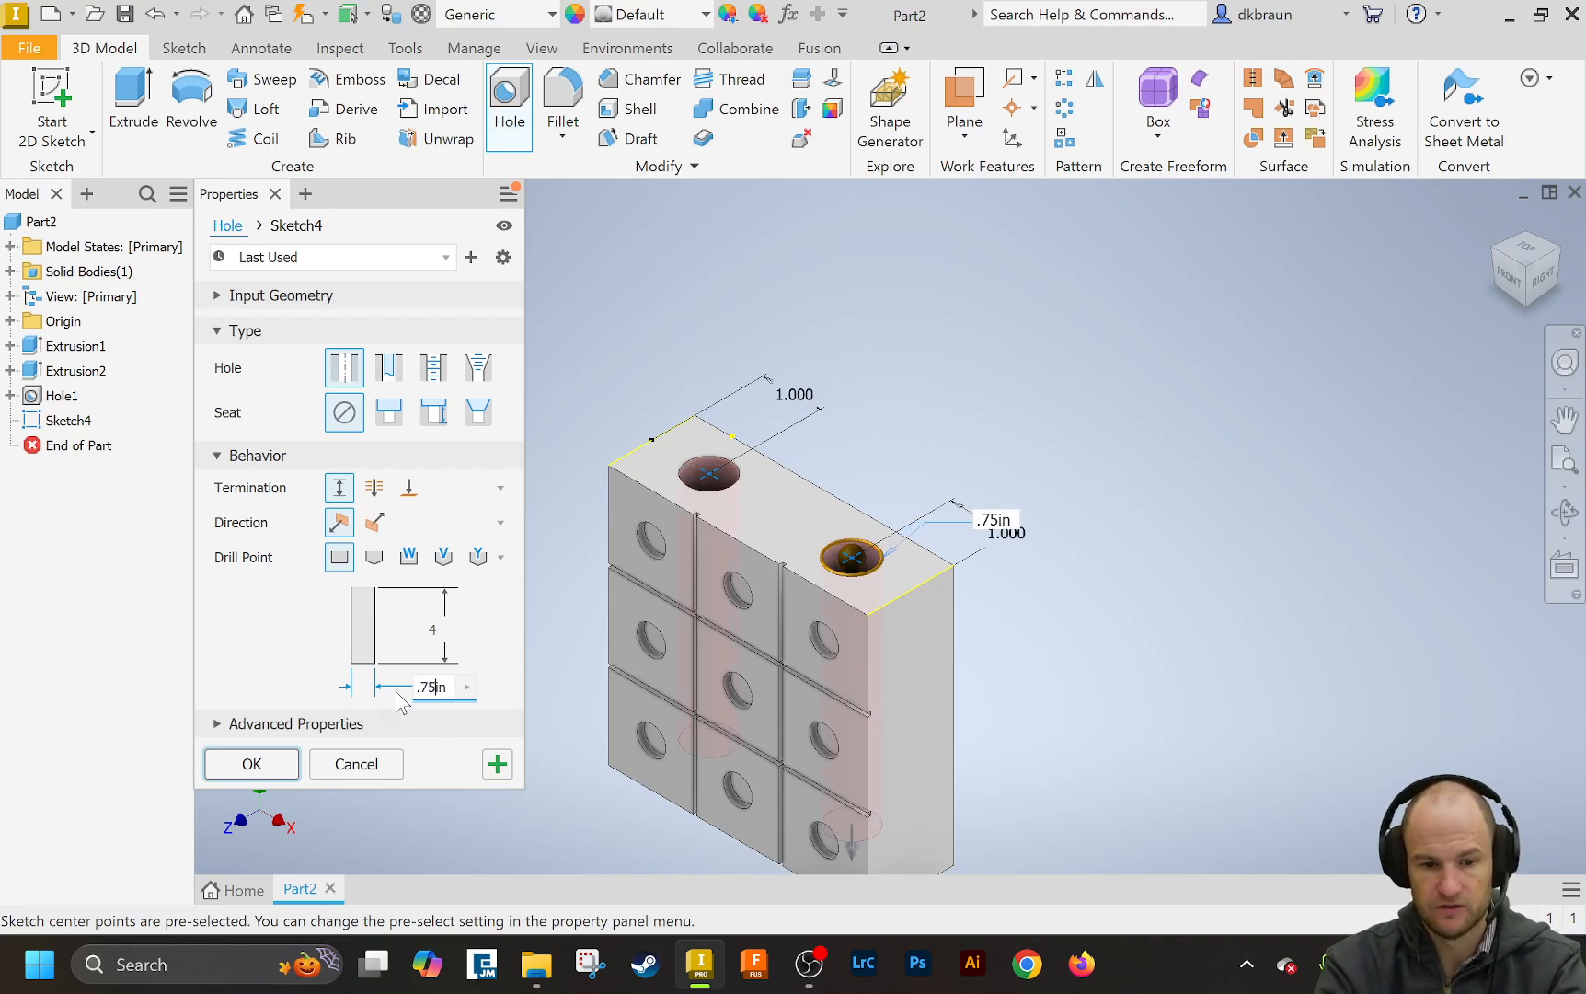
pyautogui.press('Return')
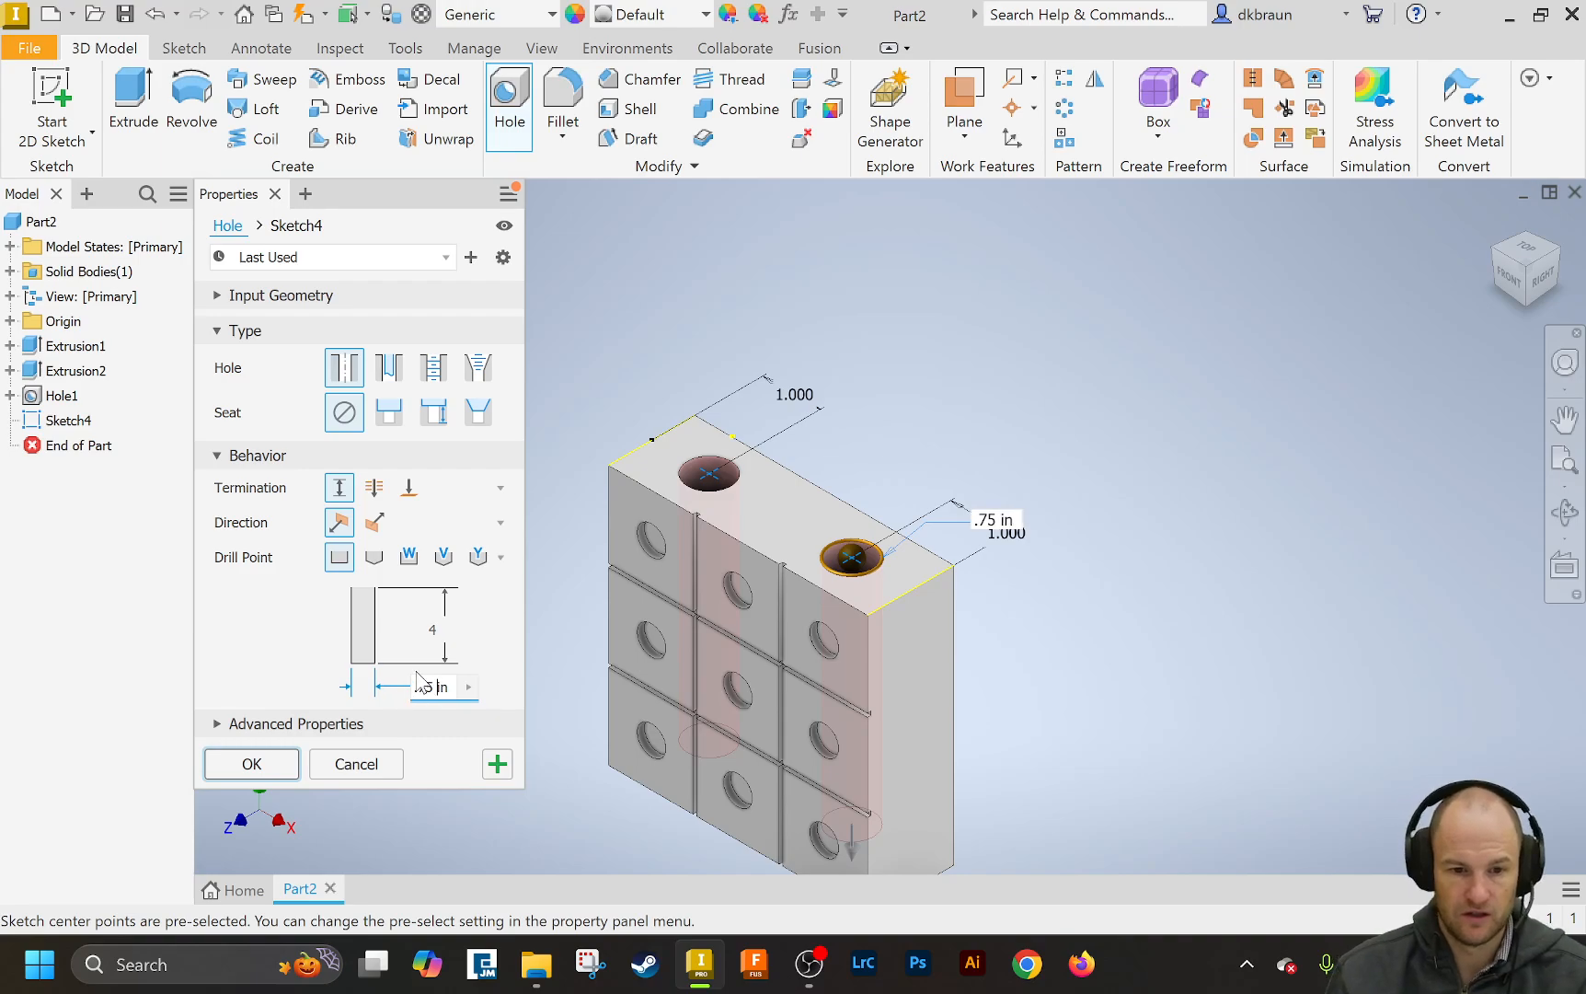
pyautogui.click(374, 558)
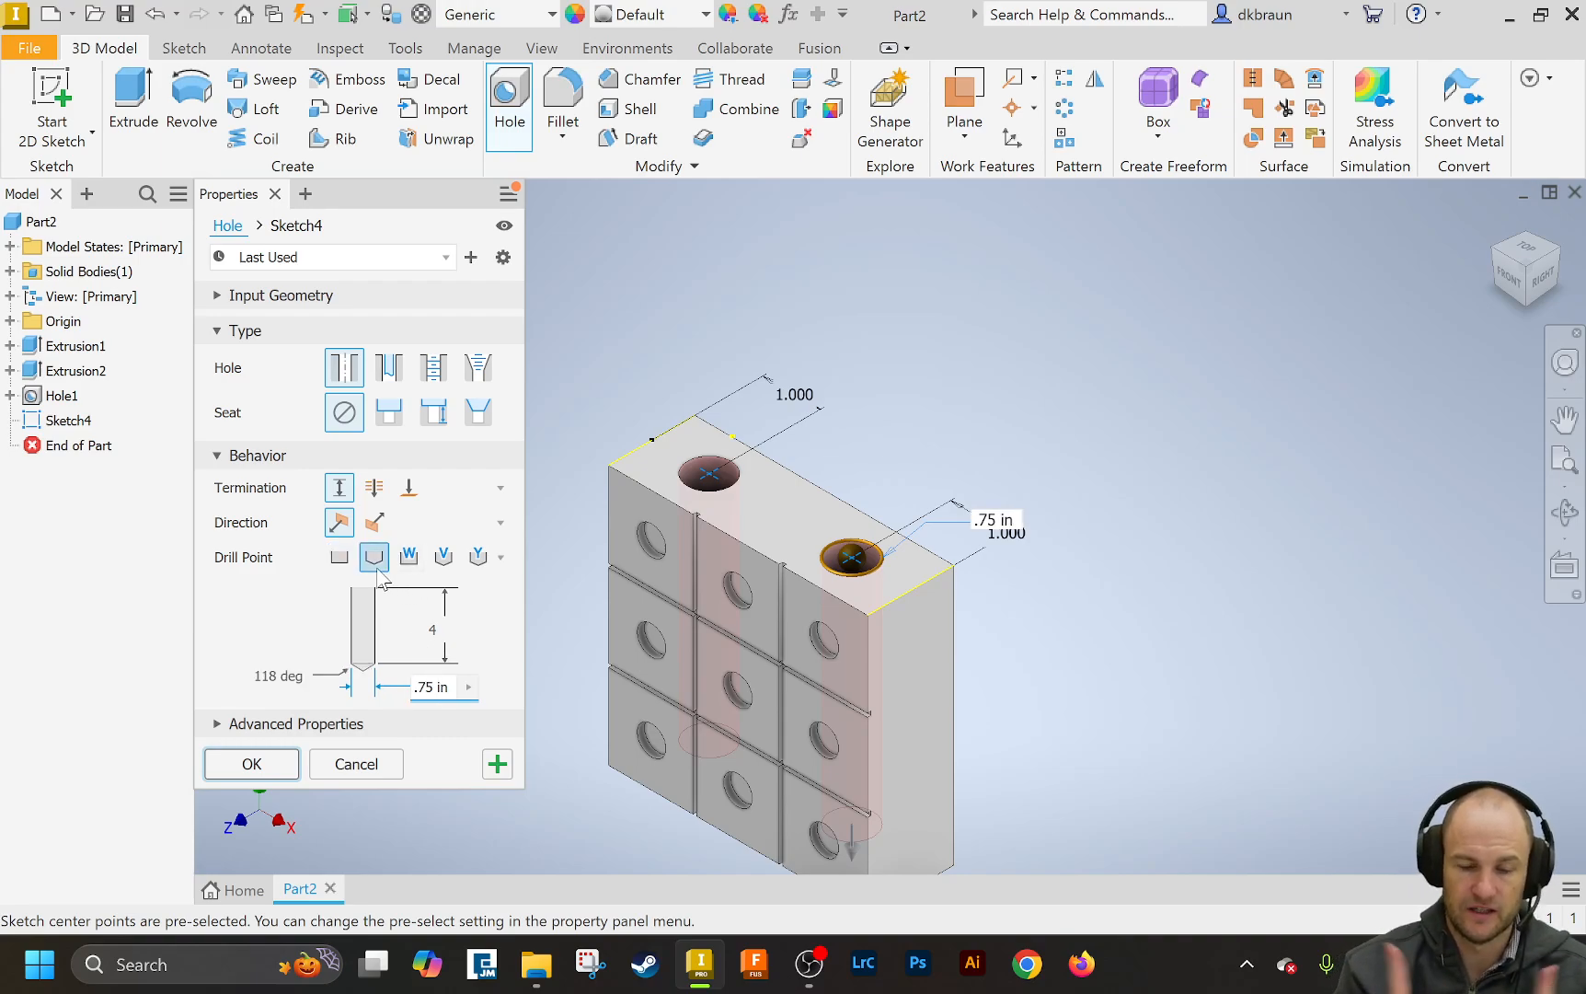
pyautogui.click(251, 763)
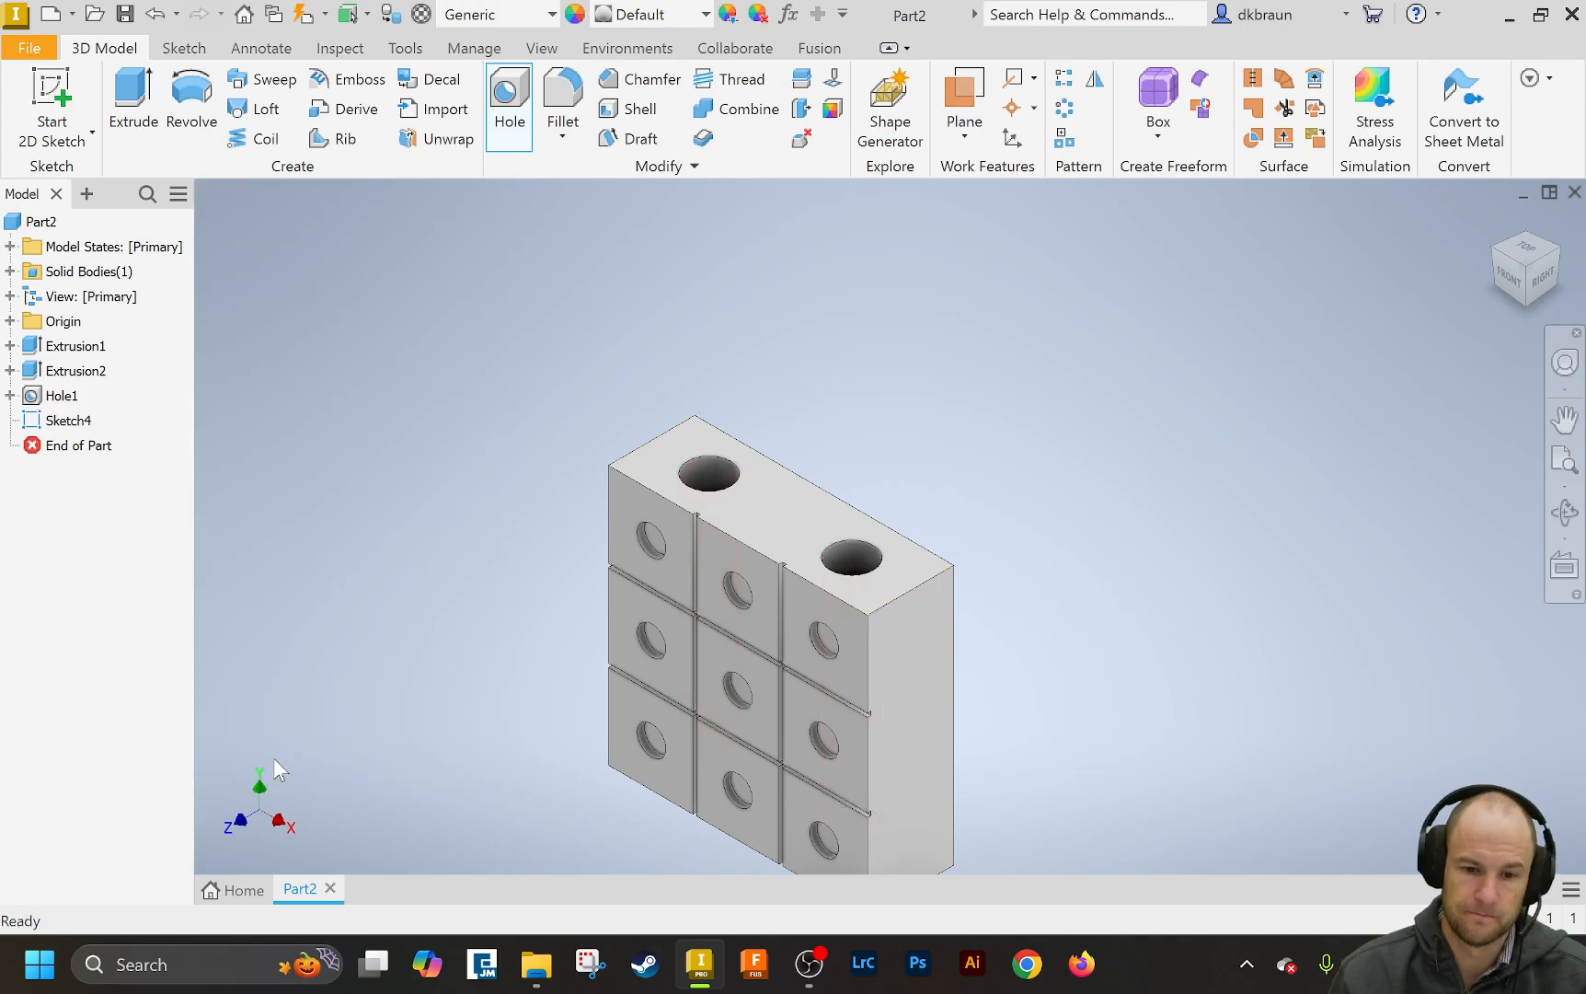
pyautogui.click(1523, 254)
pyautogui.click(1496, 225)
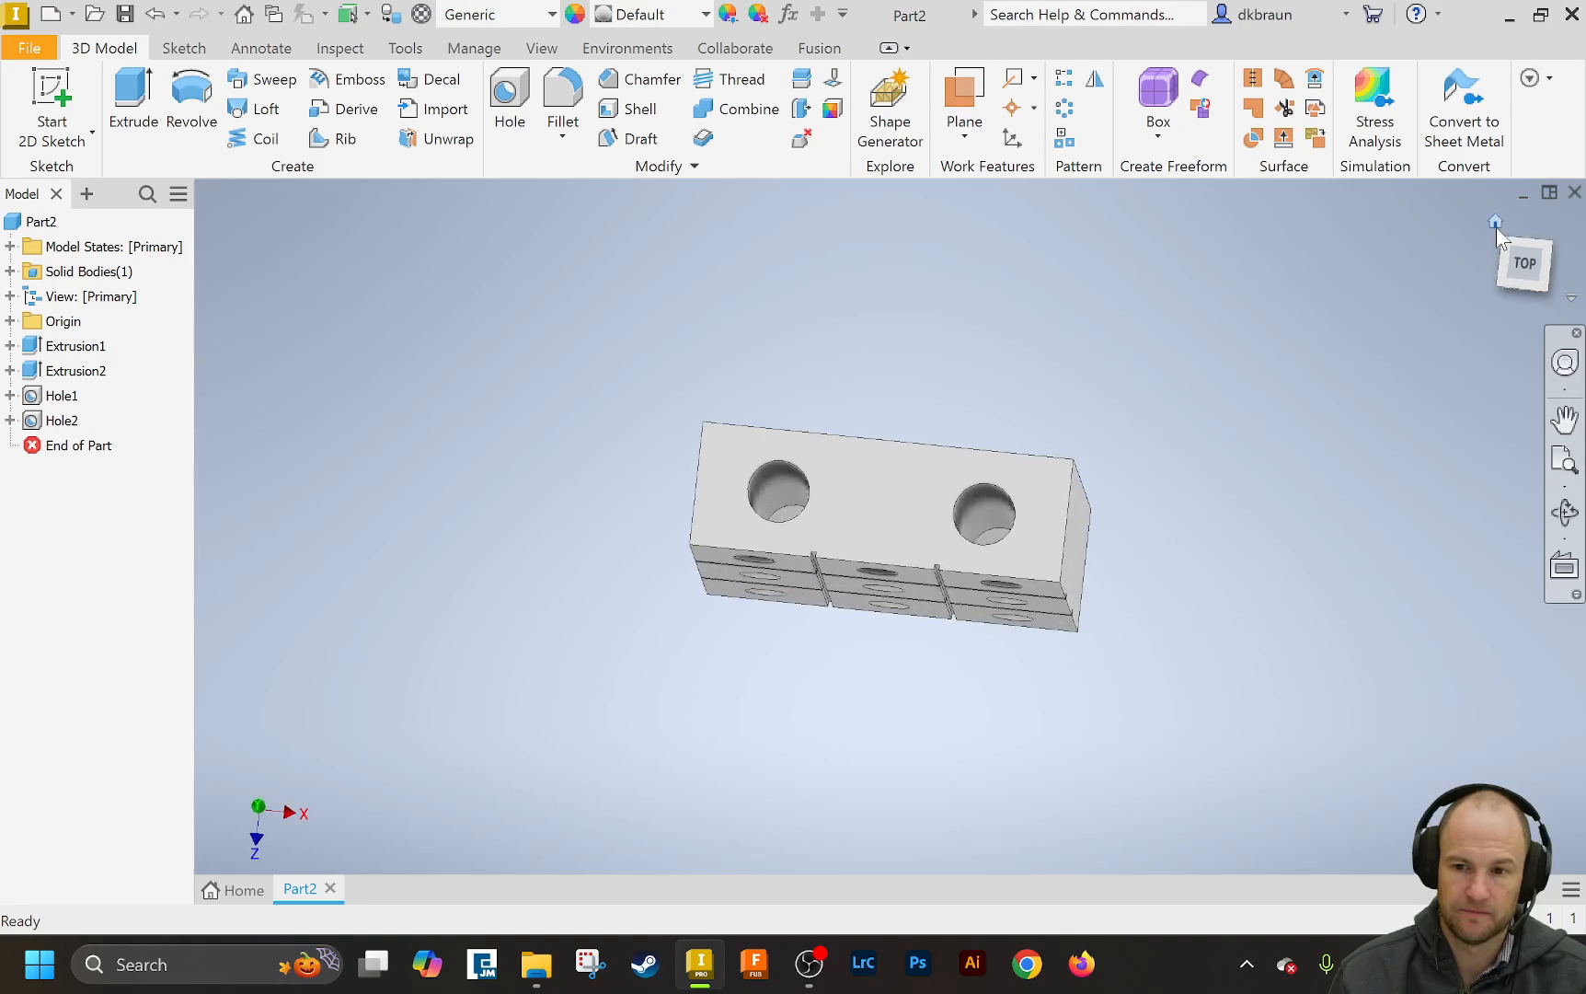
pyautogui.click(1558, 252)
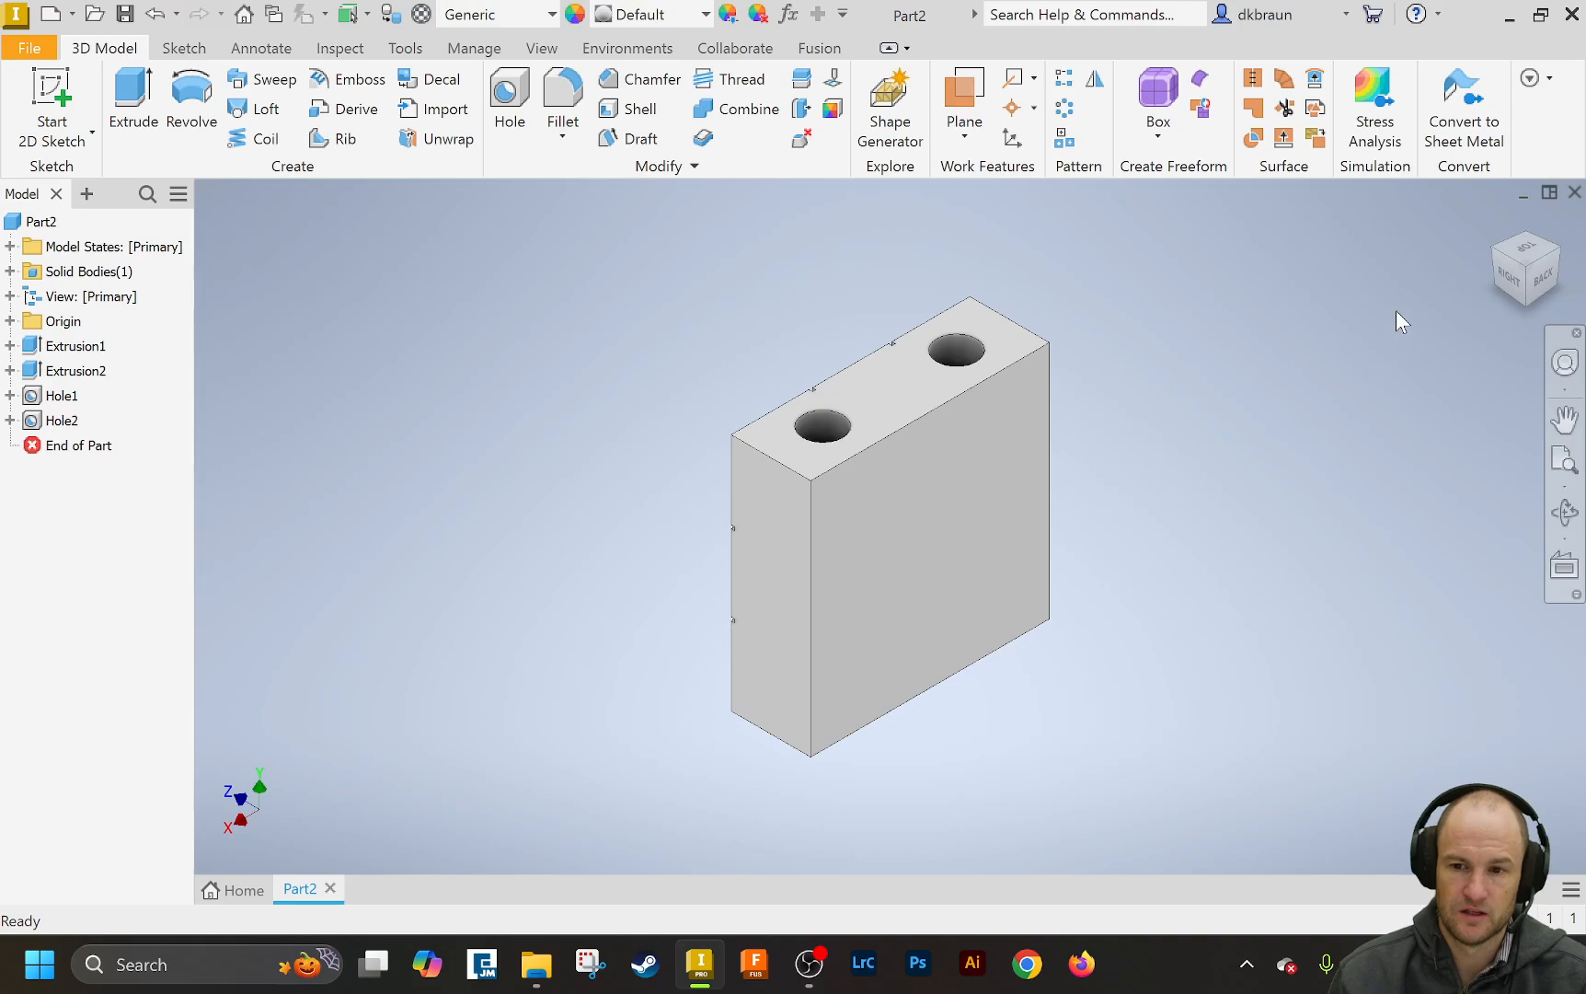
pyautogui.click(1492, 225)
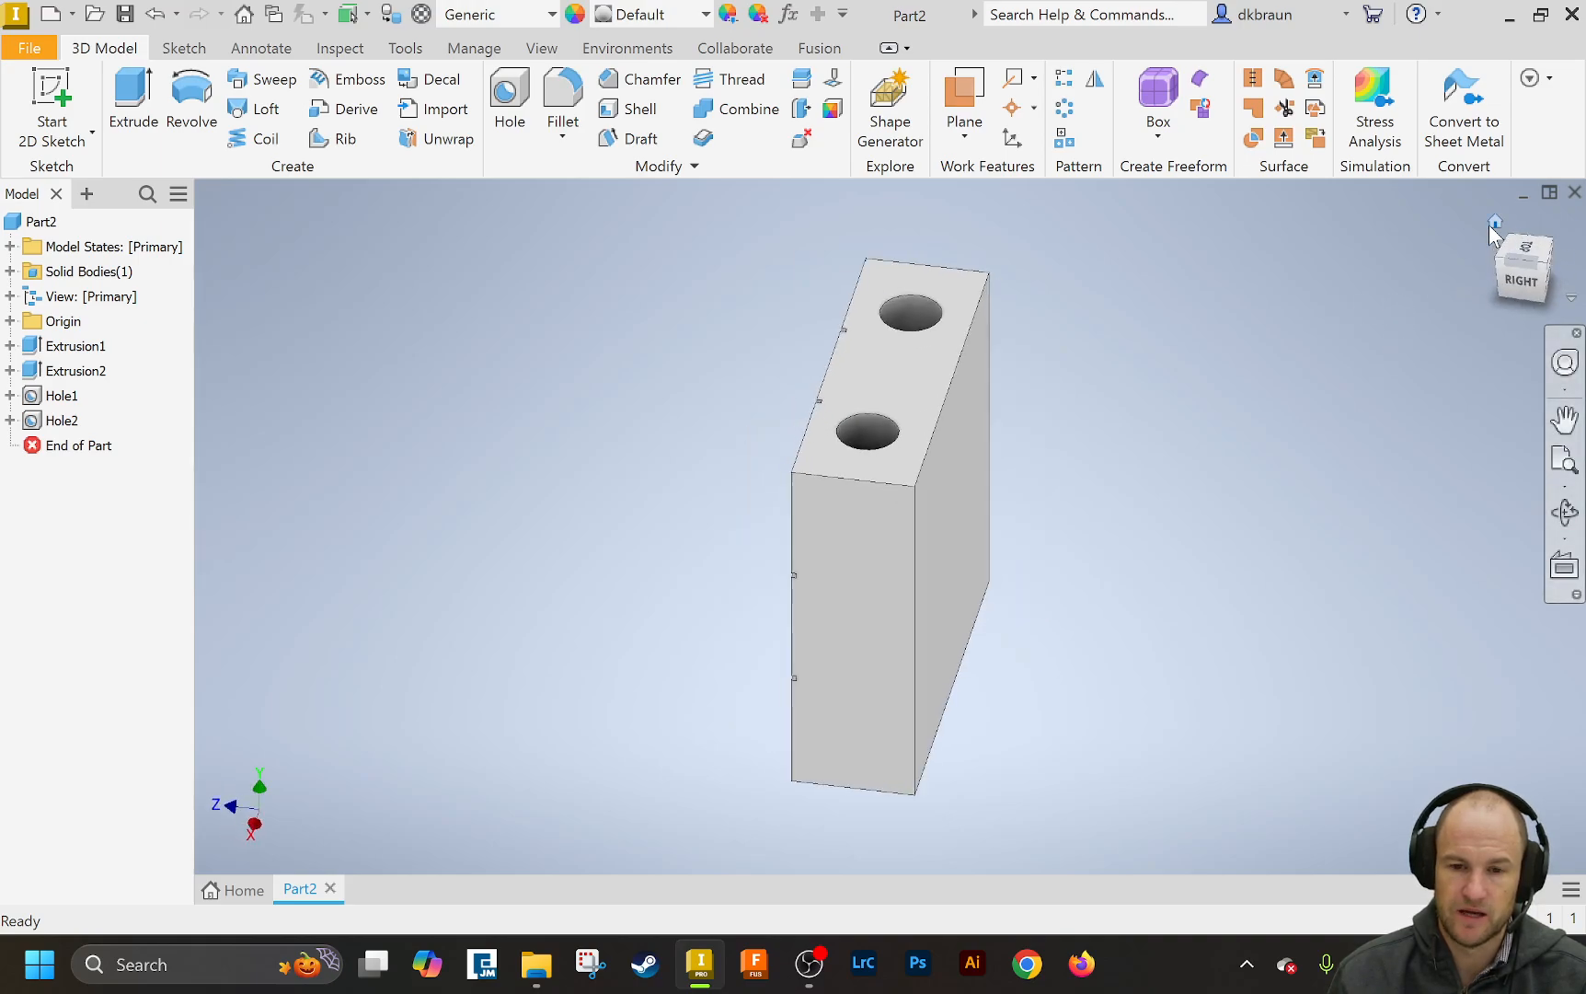